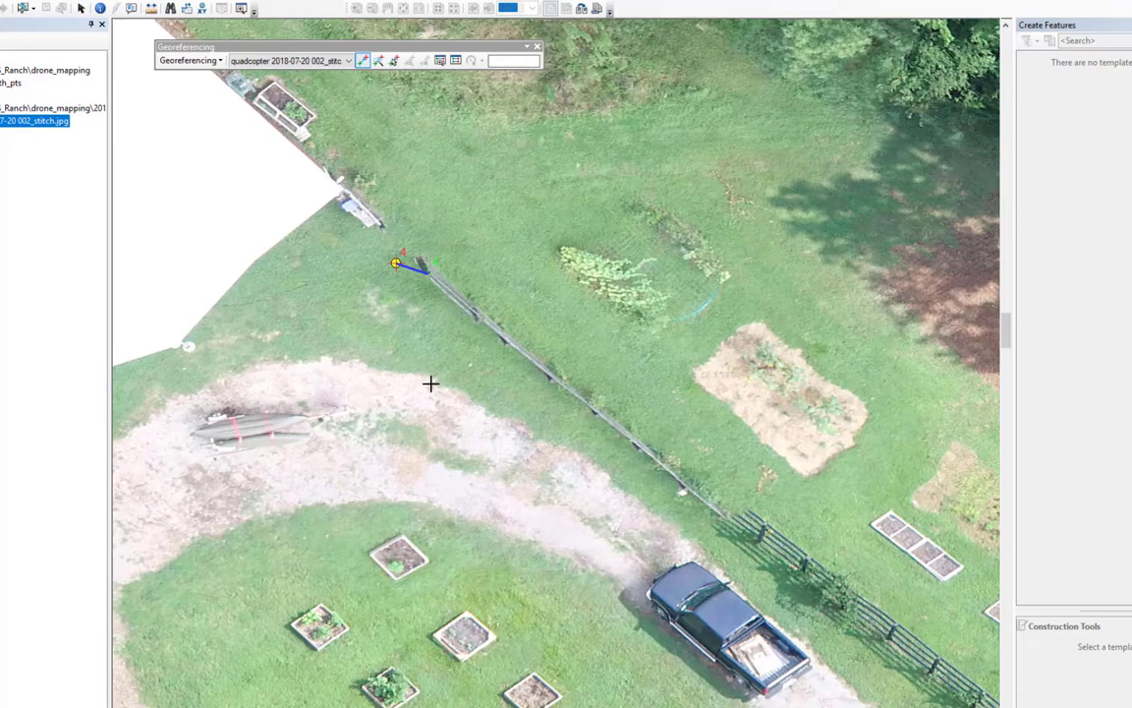
pyautogui.rightClick(41, 121)
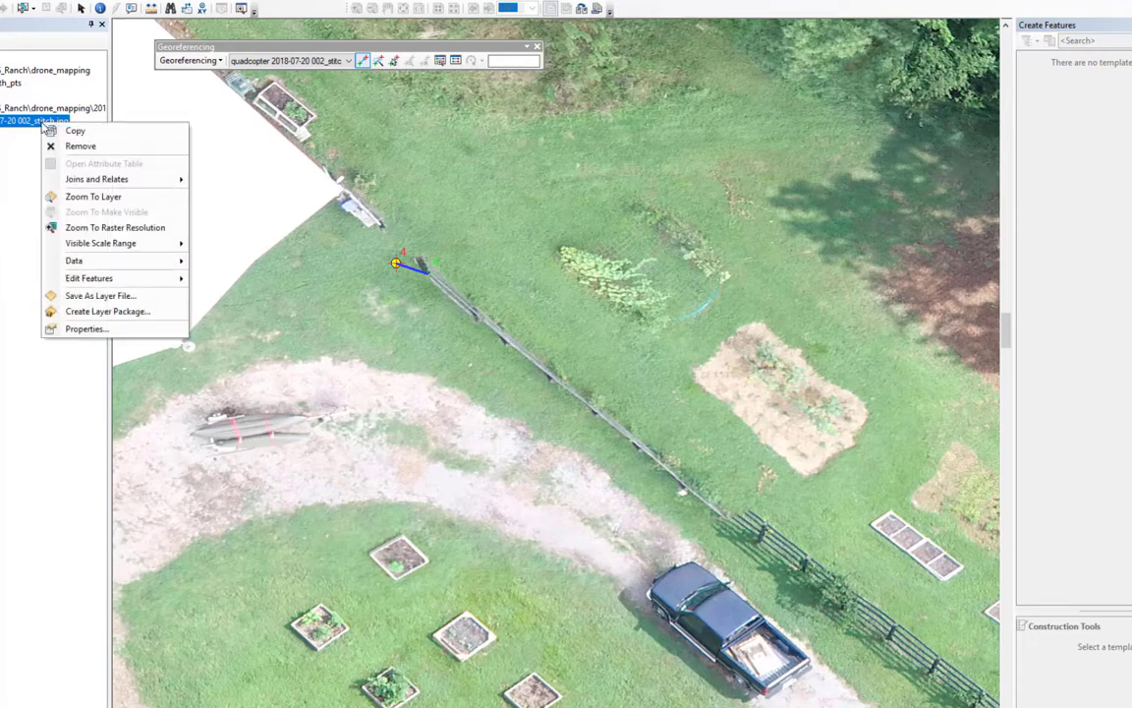
pyautogui.click(65, 197)
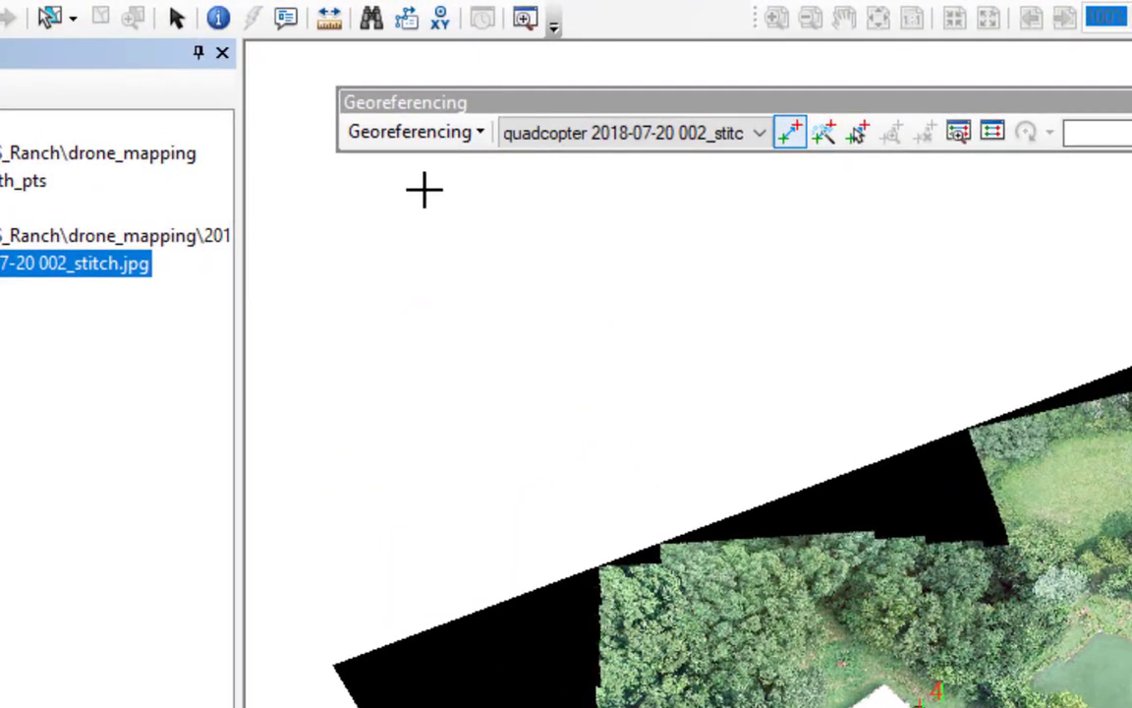
pyautogui.click(439, 133)
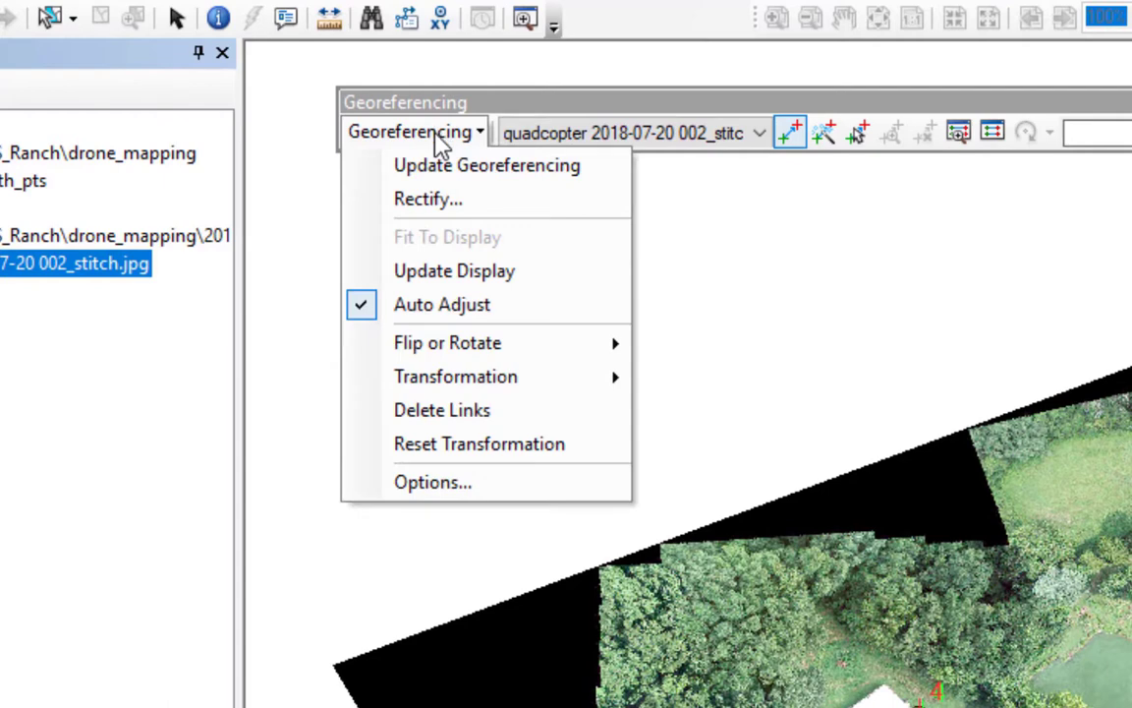
pyautogui.click(457, 169)
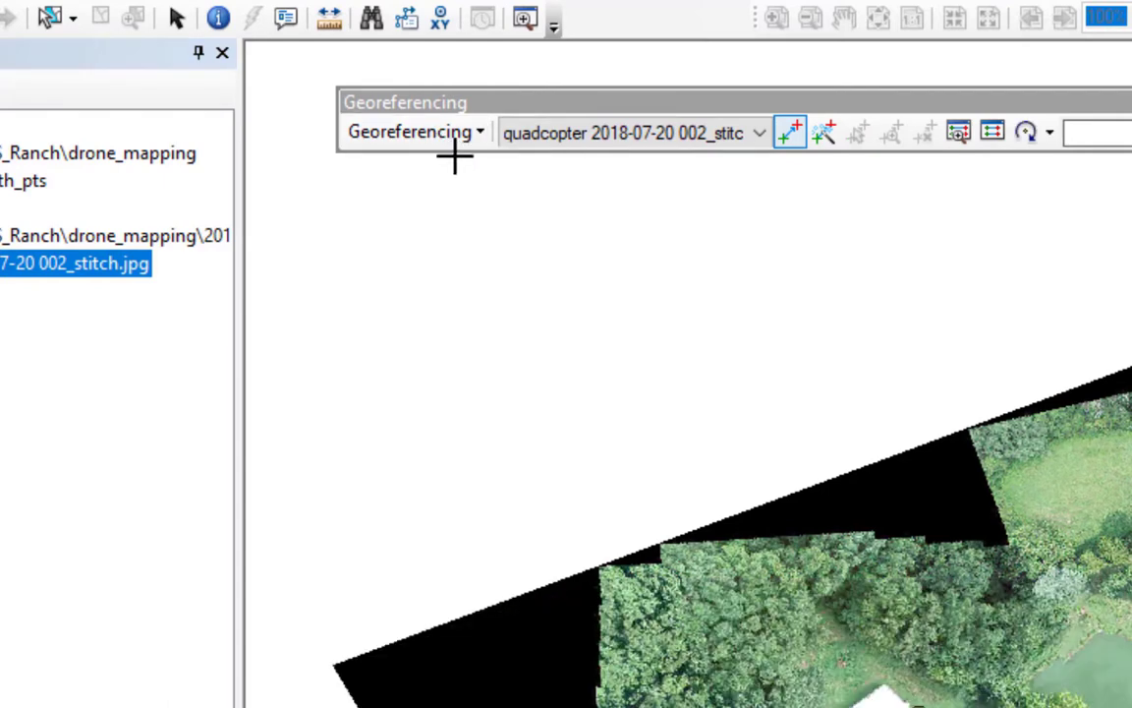
pyautogui.click(444, 149)
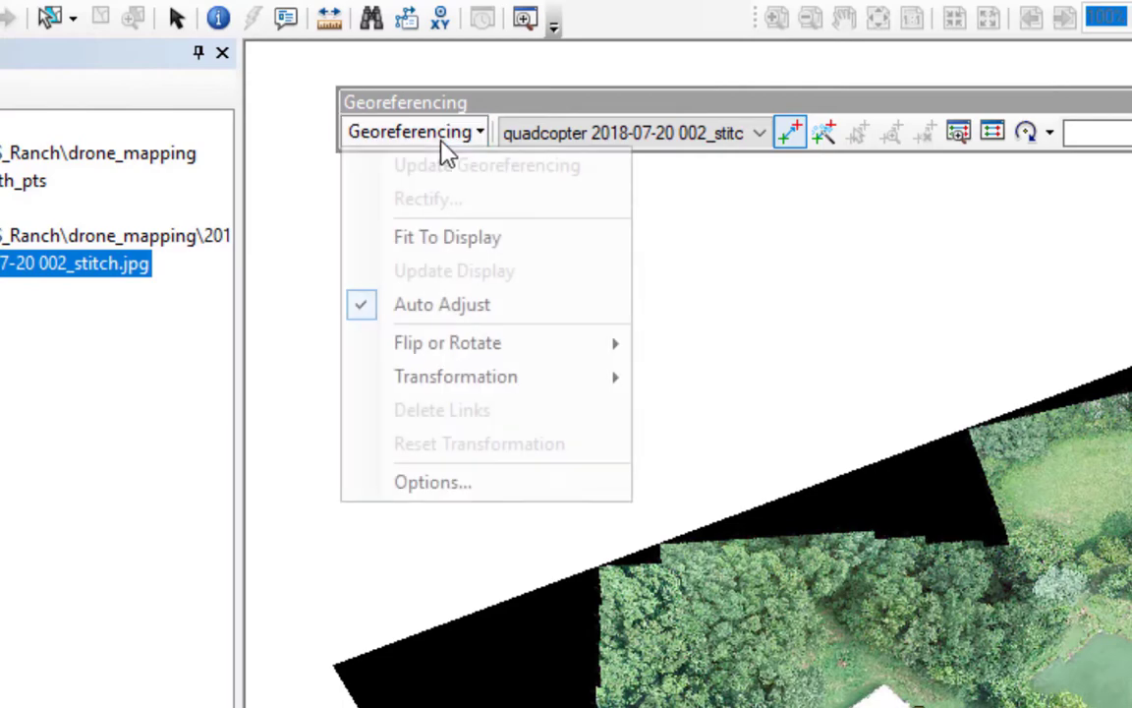
pyautogui.click(444, 150)
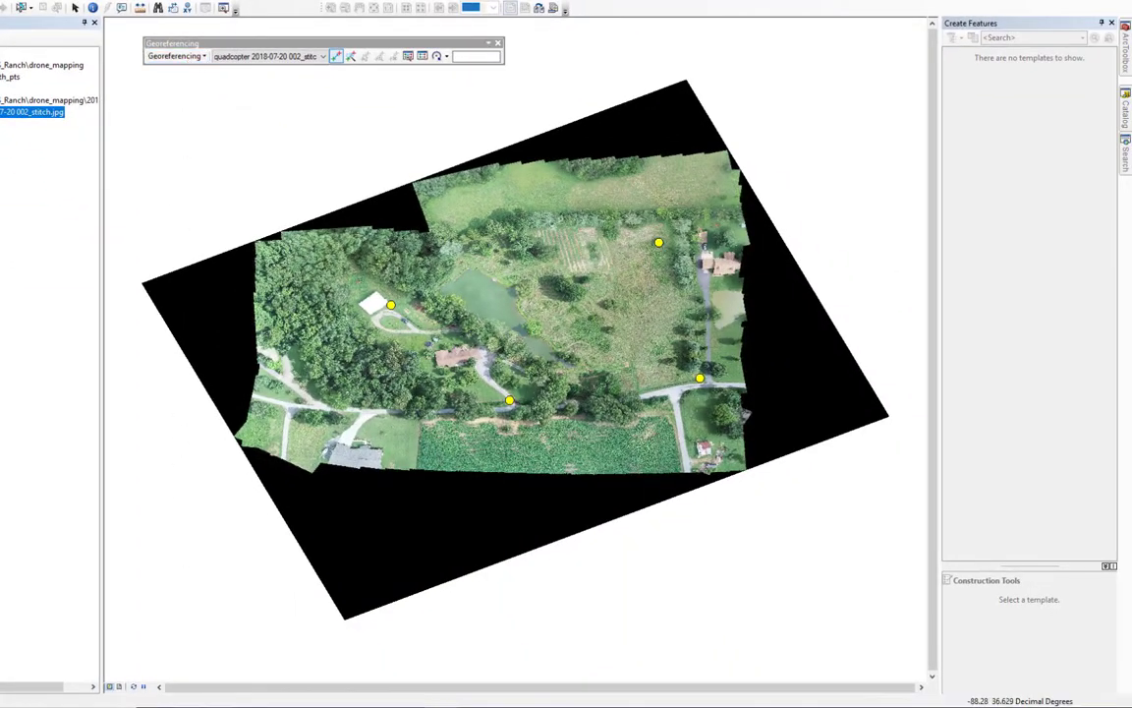
# - Switch to File Explorer and examine the full names of the stitched image's companion files in the 2018-07-20 folder
pyautogui.hotkey('alt', 'Tab')
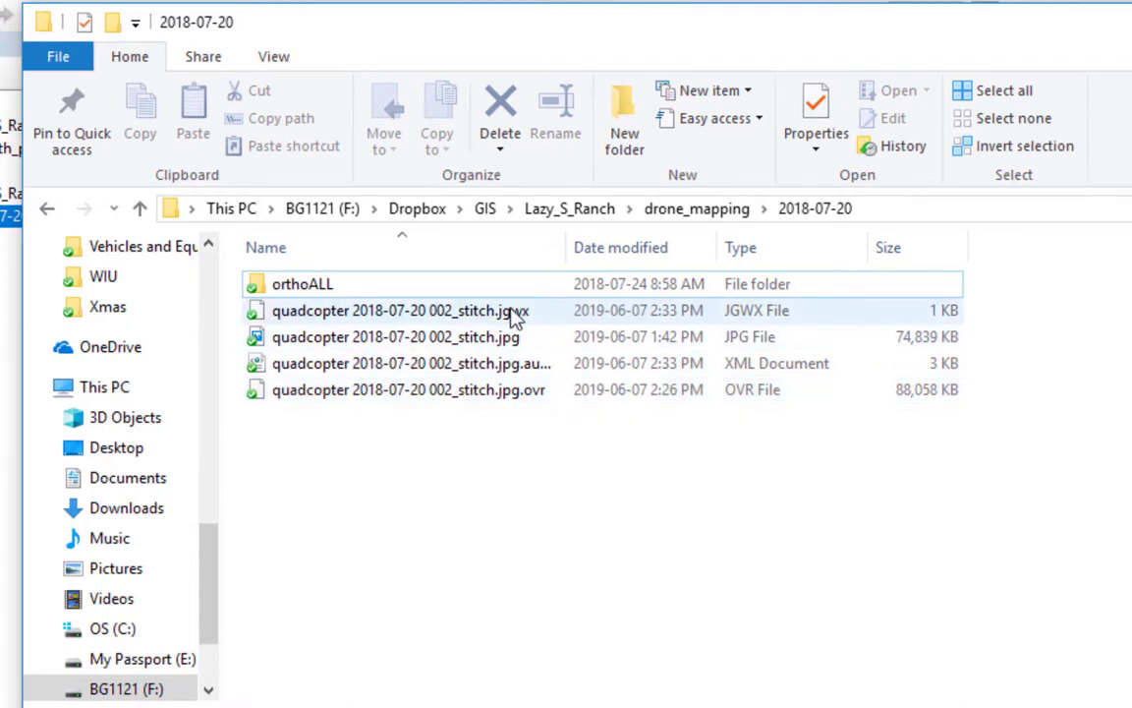
pyautogui.moveTo(568, 247); pyautogui.dragTo(640, 247)
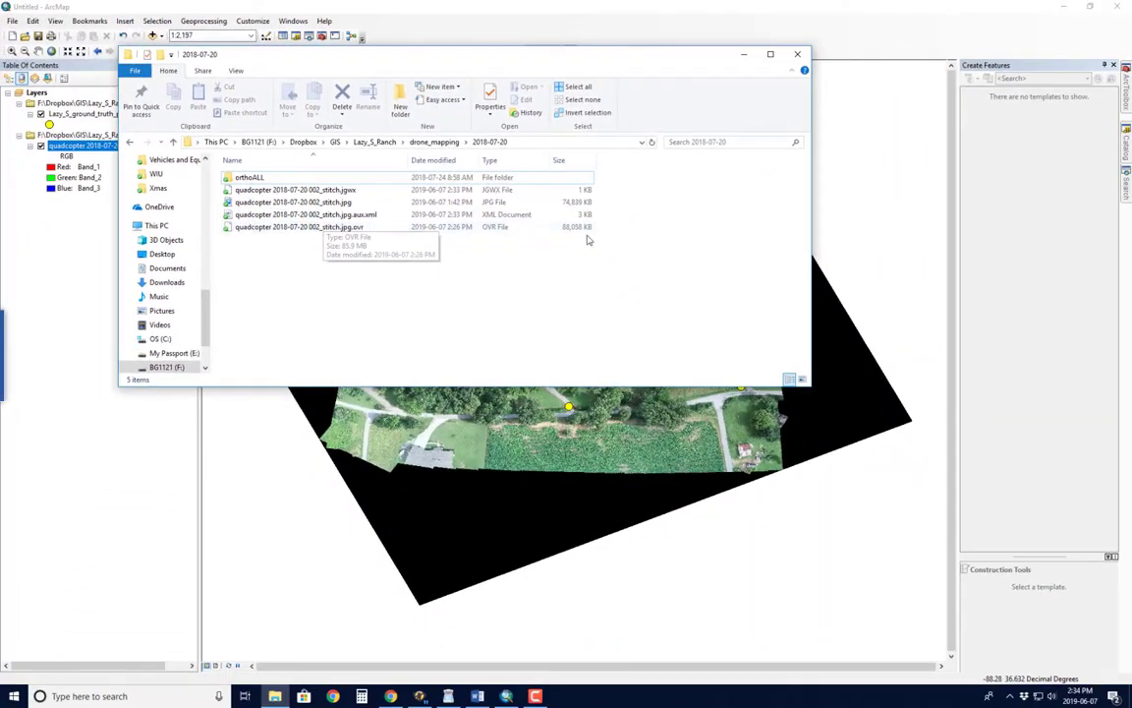
pyautogui.click(695, 10)
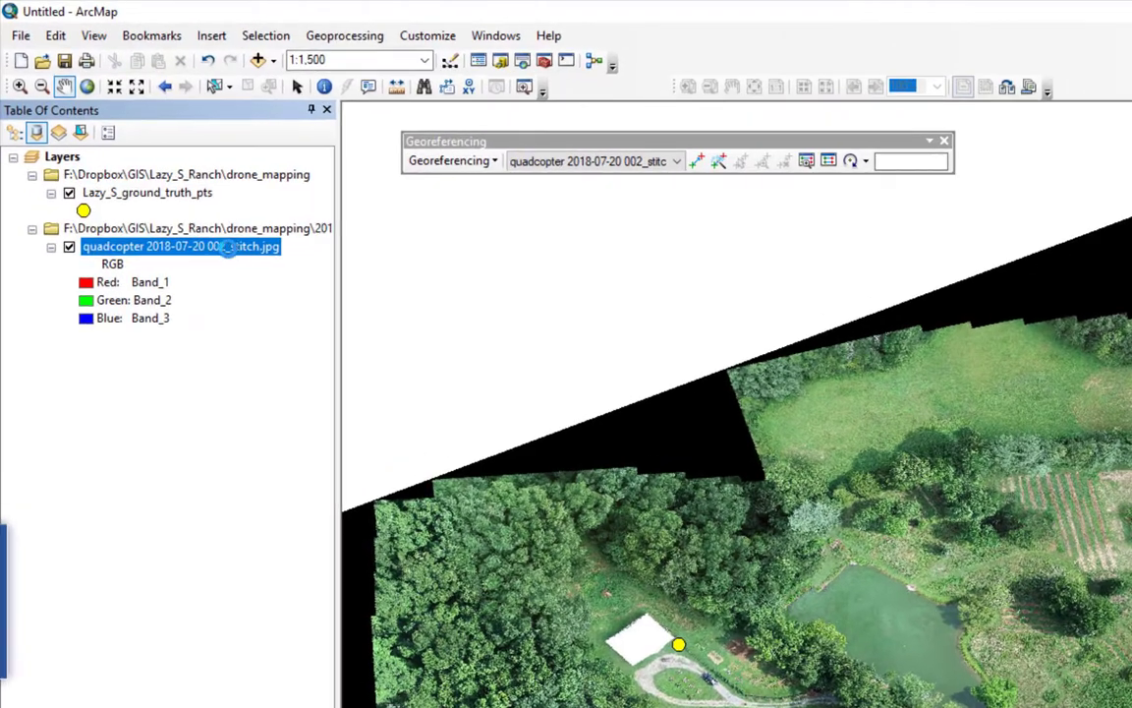
# - Hide the black border of the stitched quadcopter image by displaying background value 0, 0, 0 as no color
pyautogui.rightClick(227, 248)
pyautogui.click(301, 538)
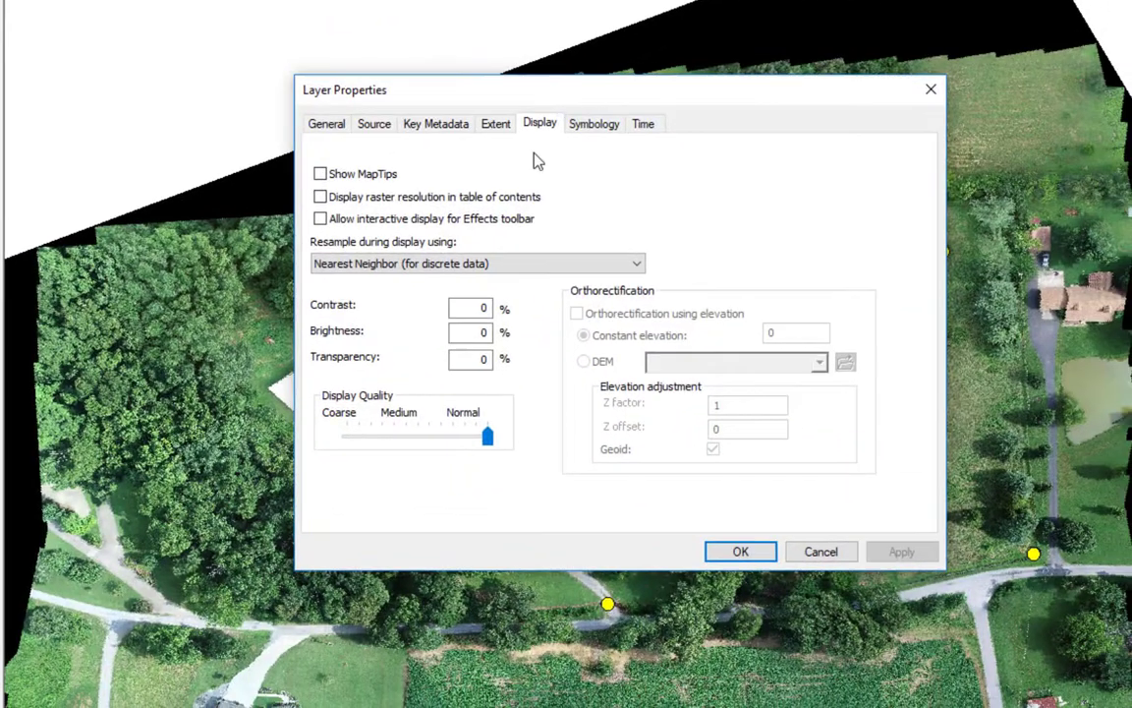
pyautogui.click(583, 128)
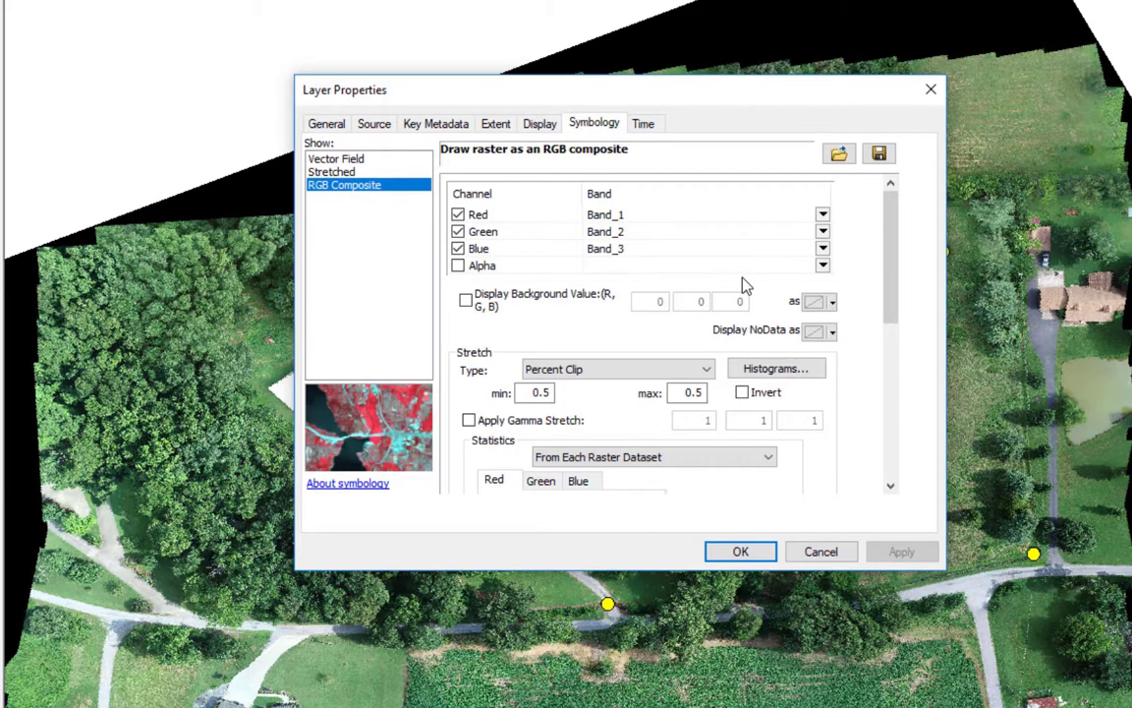
pyautogui.click(468, 305)
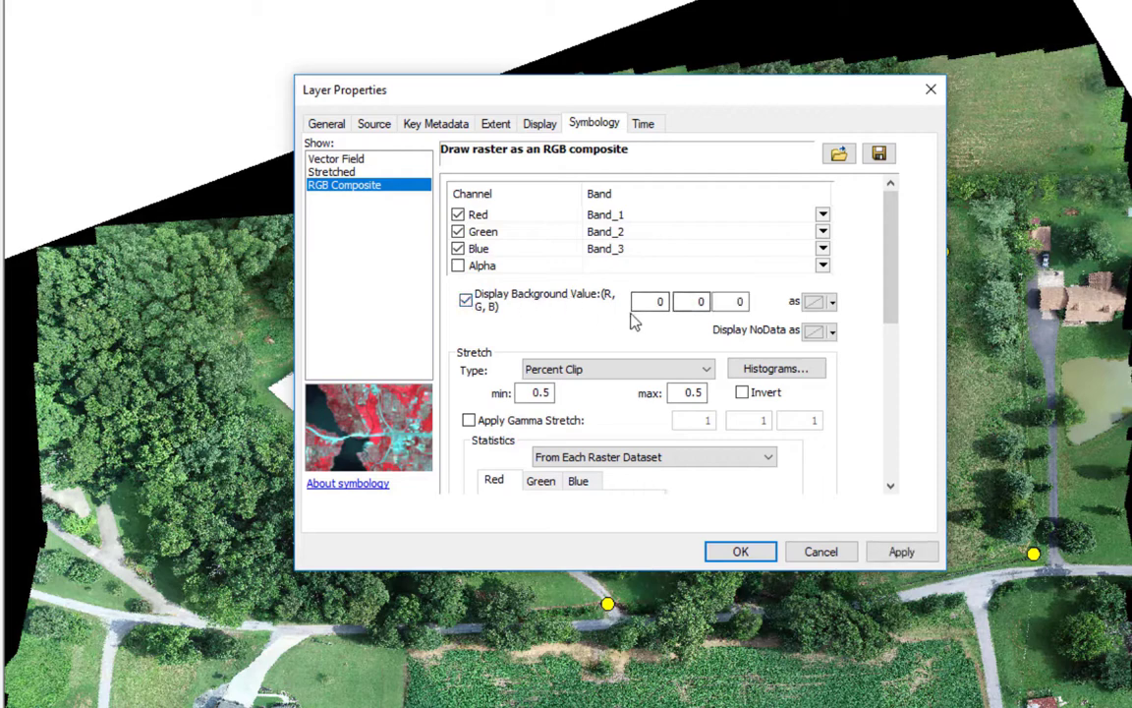
pyautogui.click(903, 552)
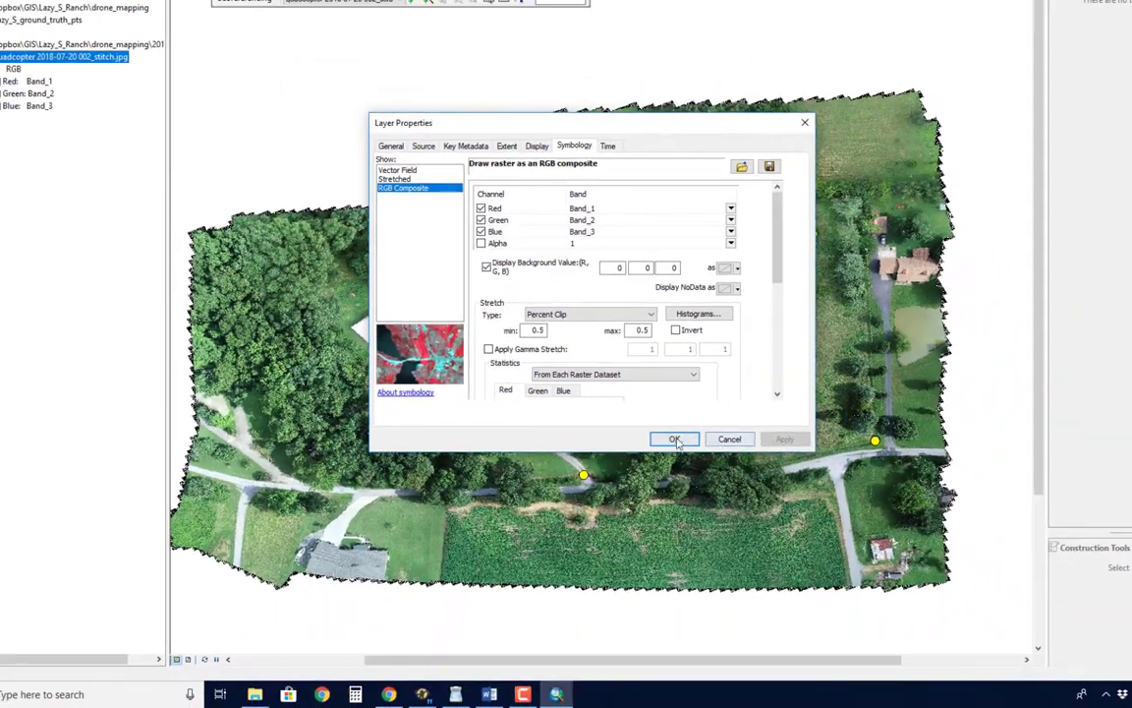
pyautogui.click(674, 439)
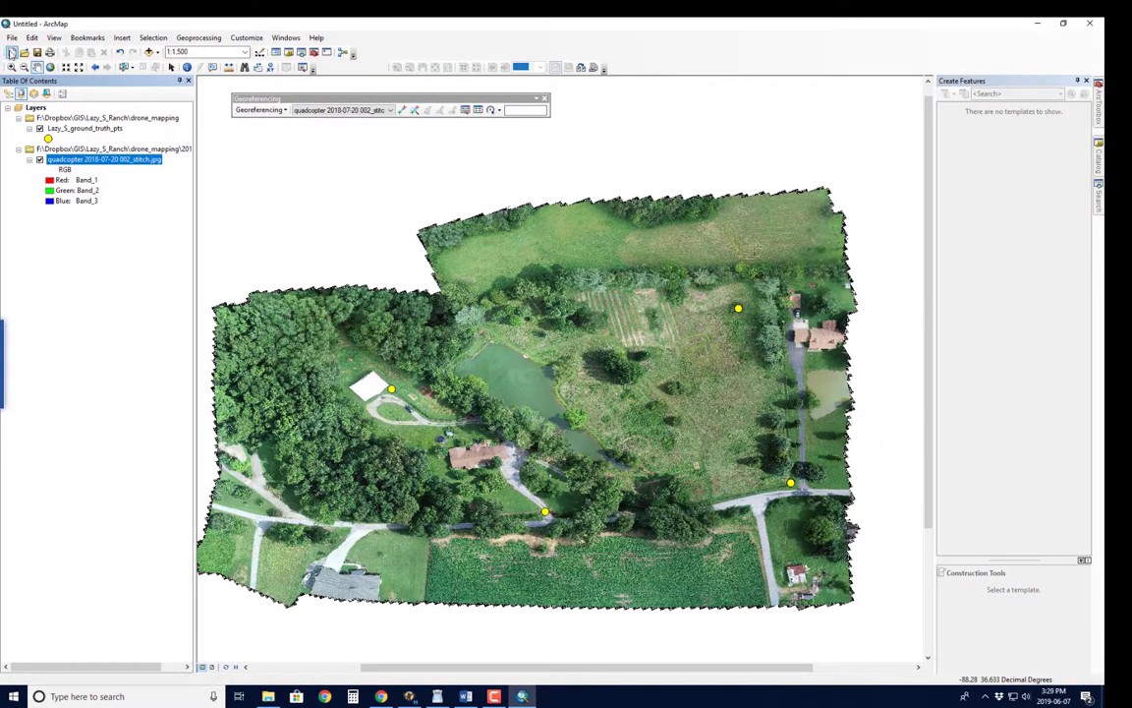
pyautogui.click(11, 53)
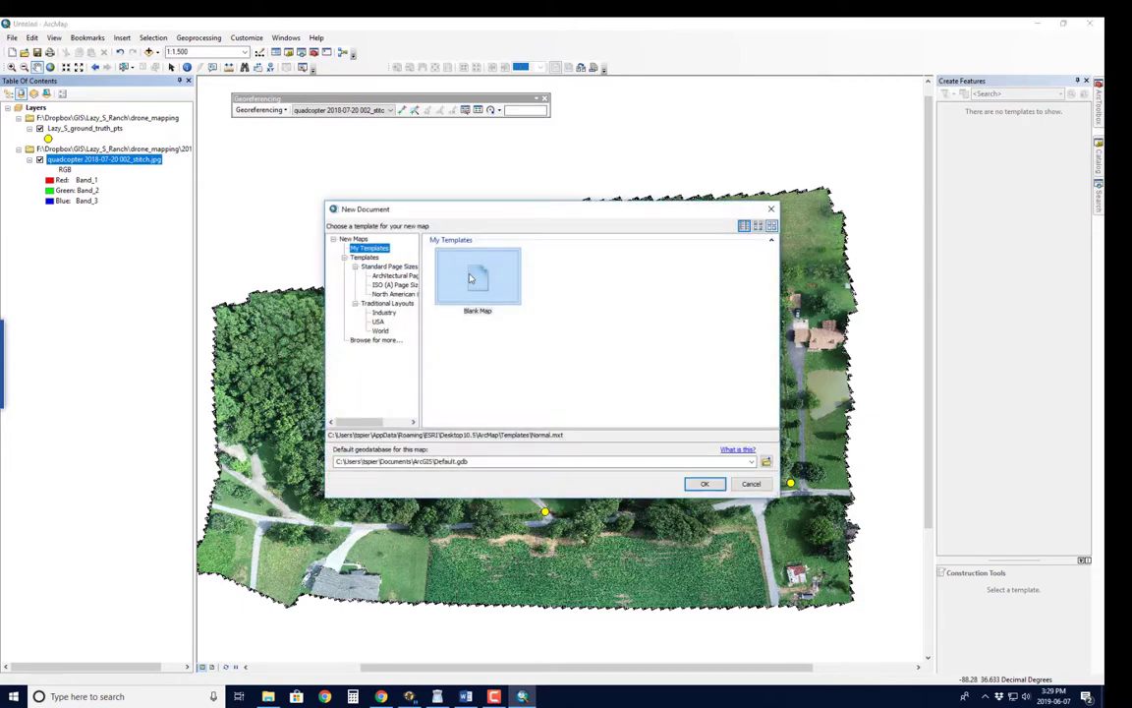
pyautogui.click(635, 435)
pyautogui.click(554, 381)
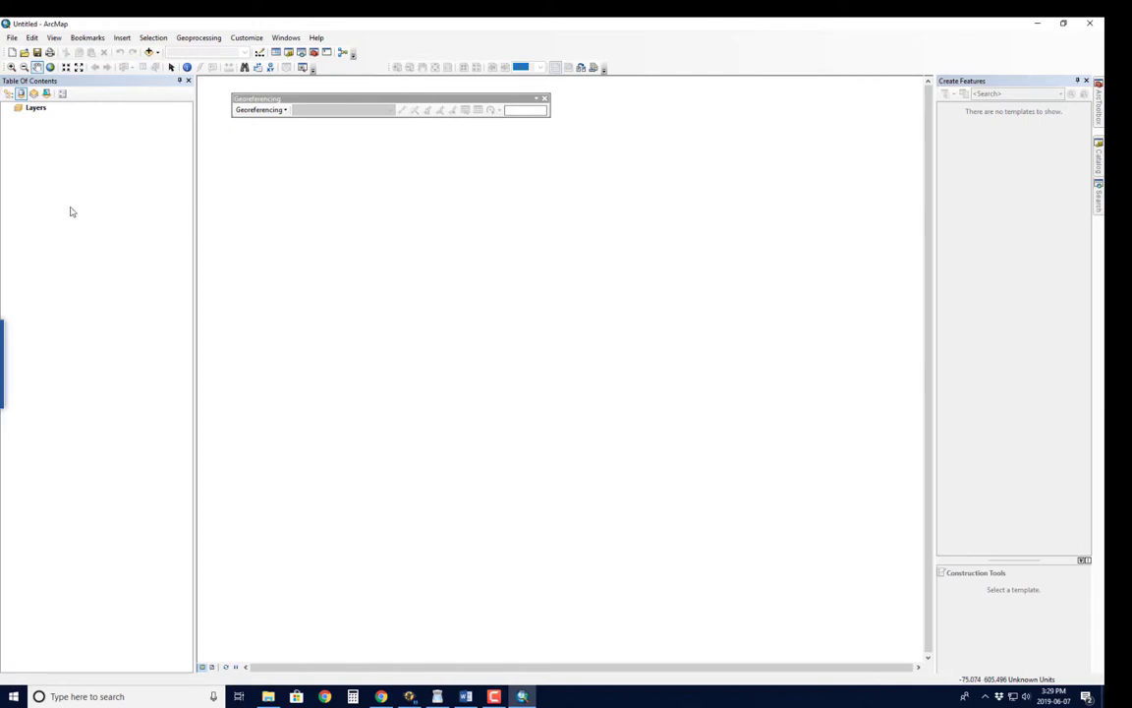
pyautogui.click(148, 52)
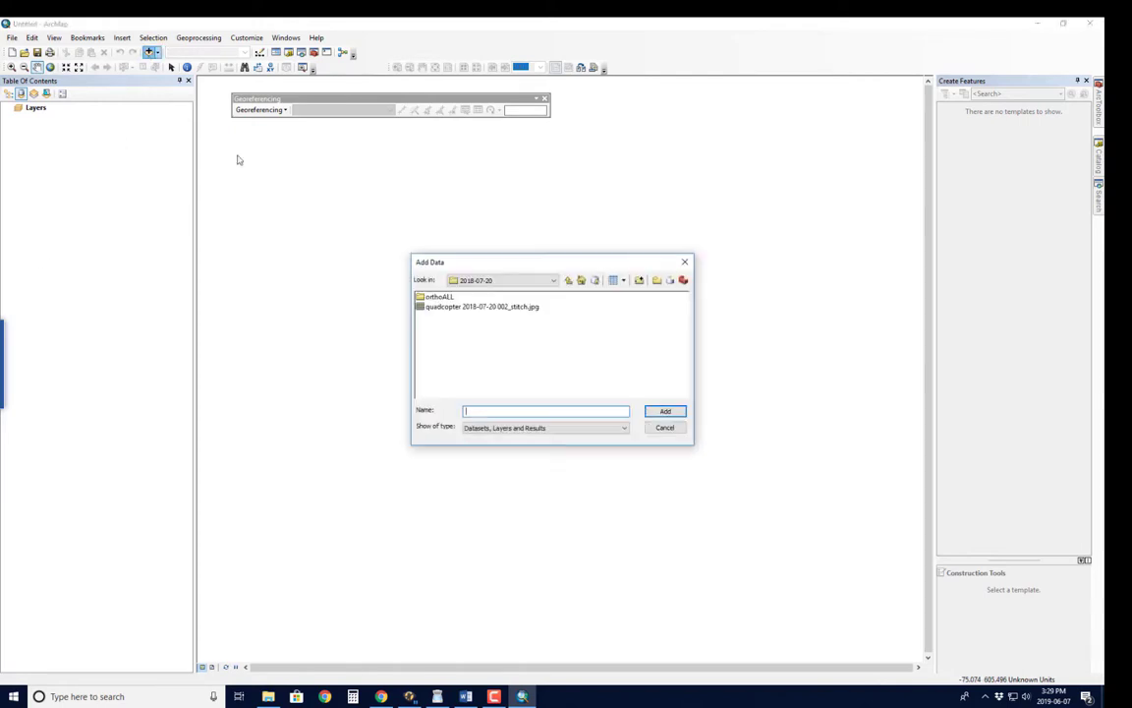
pyautogui.click(485, 306)
pyautogui.click(664, 411)
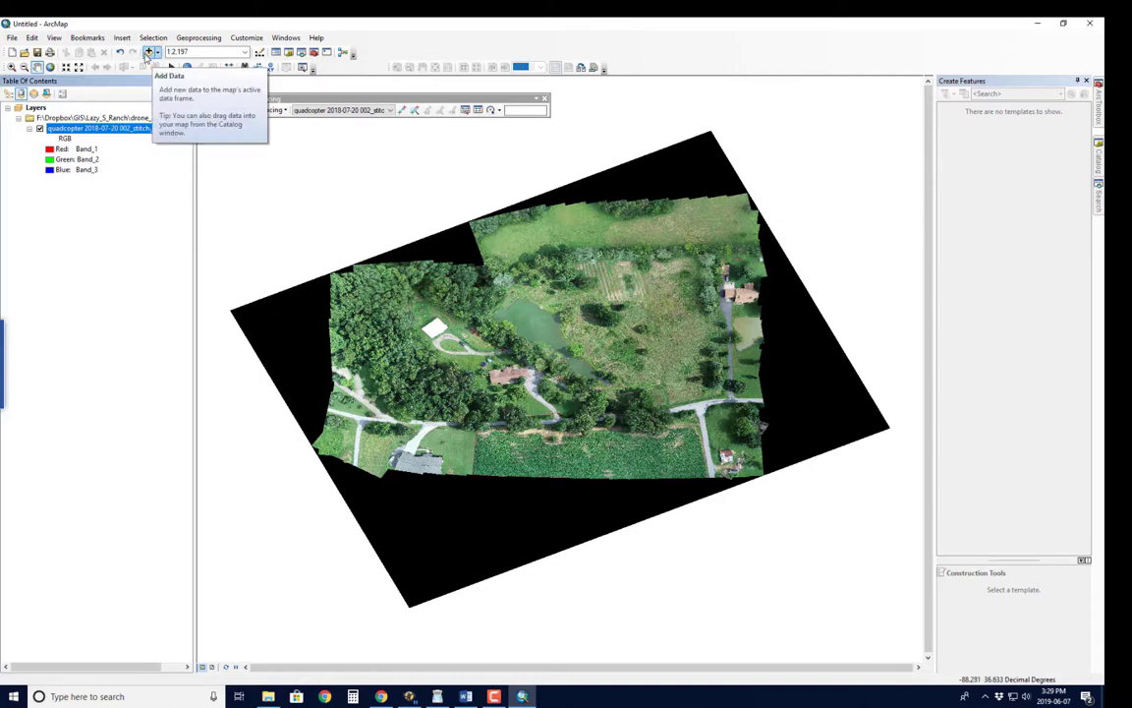
# - Add the Imagery basemap beneath the stitched quadcopter image
pyautogui.click(157, 54)
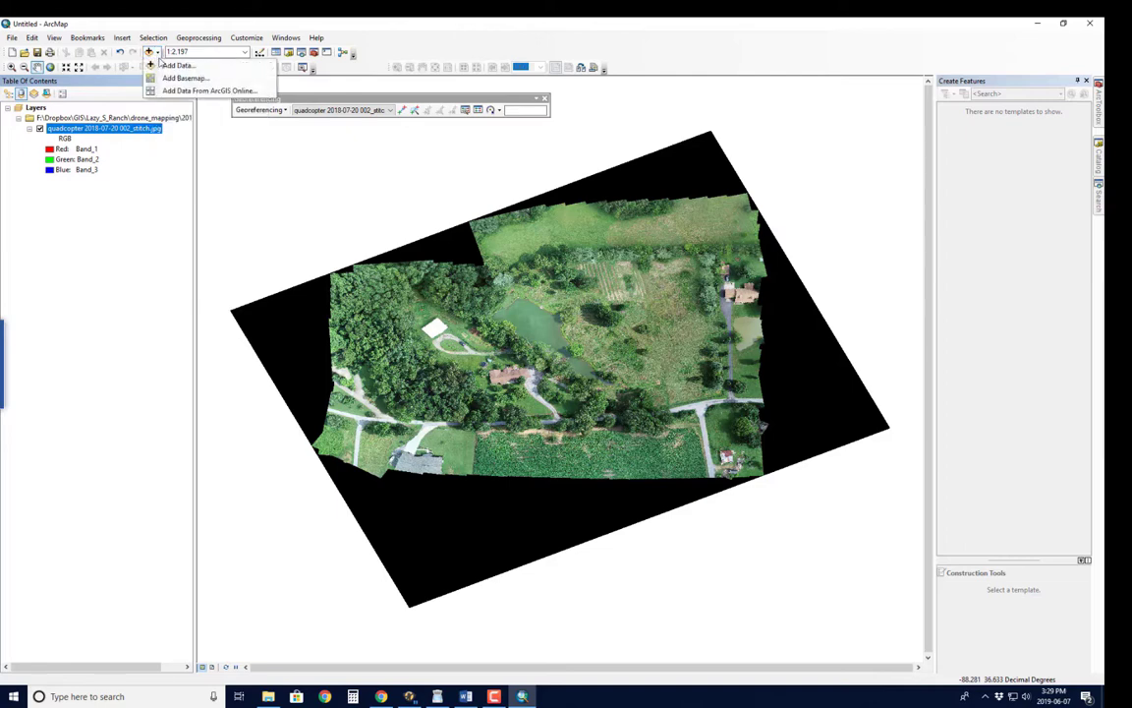
pyautogui.click(182, 78)
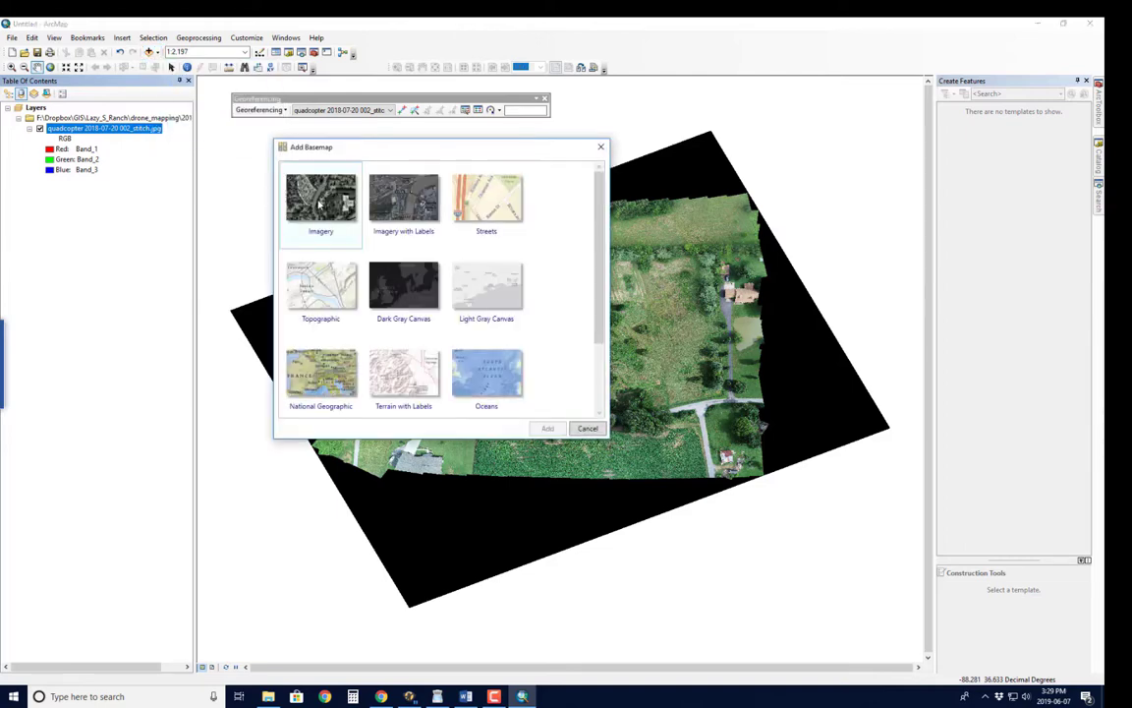
pyautogui.click(318, 203)
pyautogui.click(547, 429)
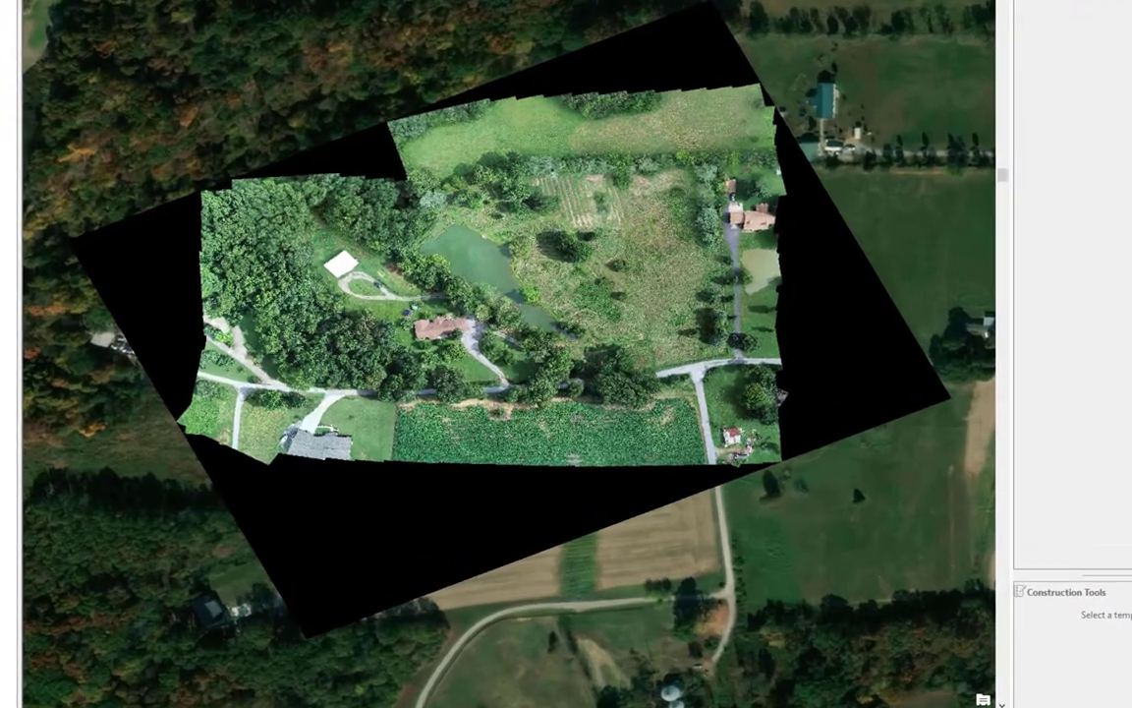
# - Make the black background around the drone image transparent over the basemap by enabling its display background value of 0, 0, 0
pyautogui.rightClick(109, 132)
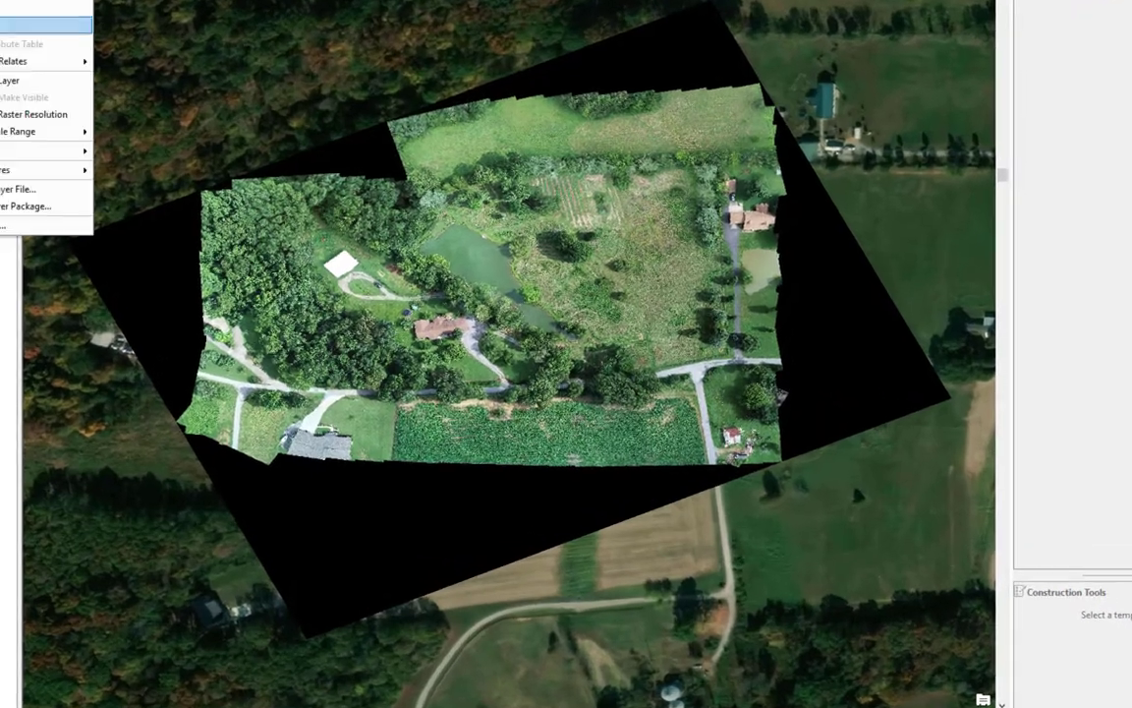
pyautogui.click(7, 228)
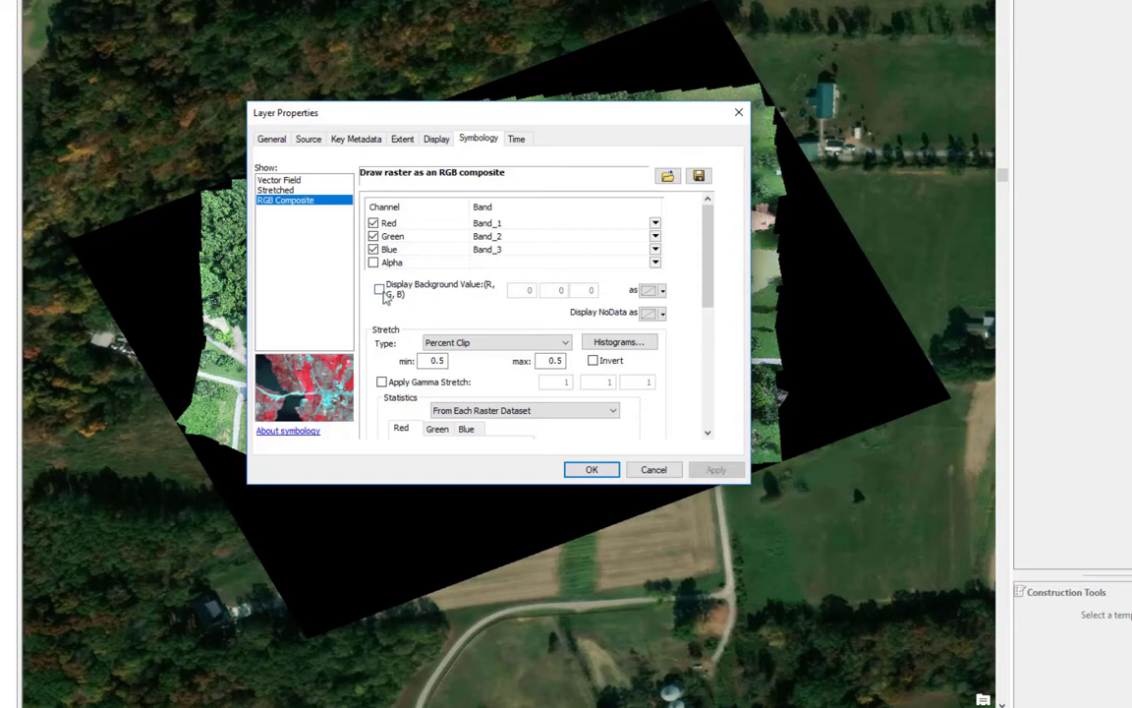
pyautogui.click(379, 289)
pyautogui.click(608, 473)
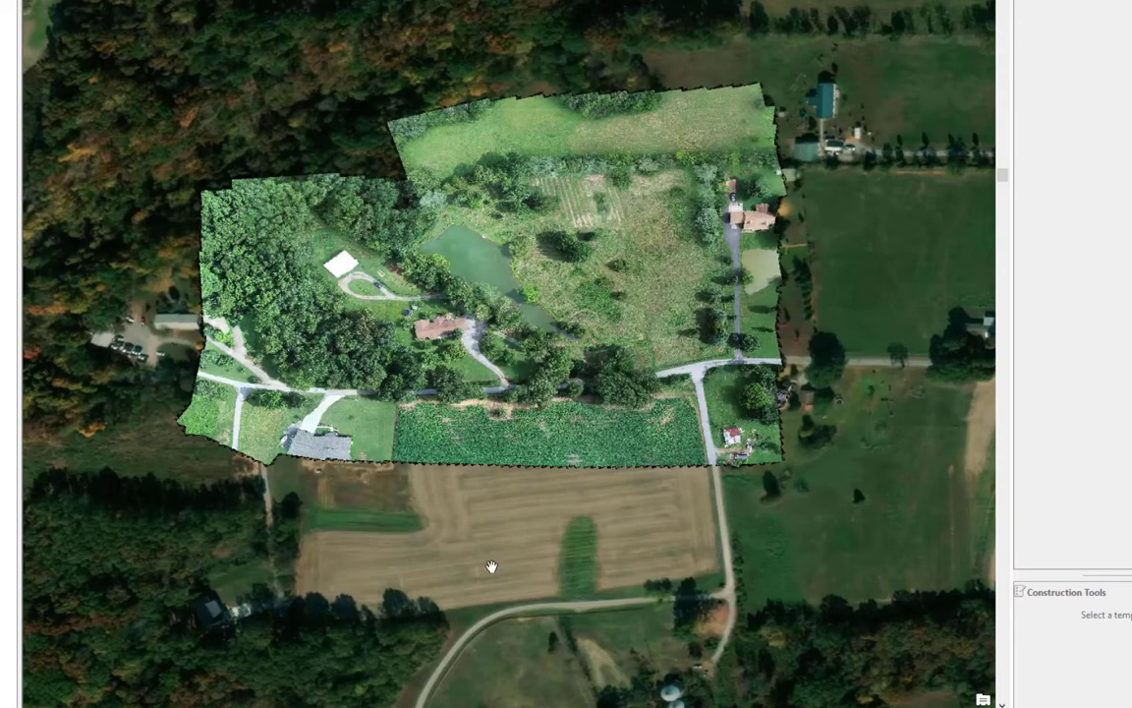
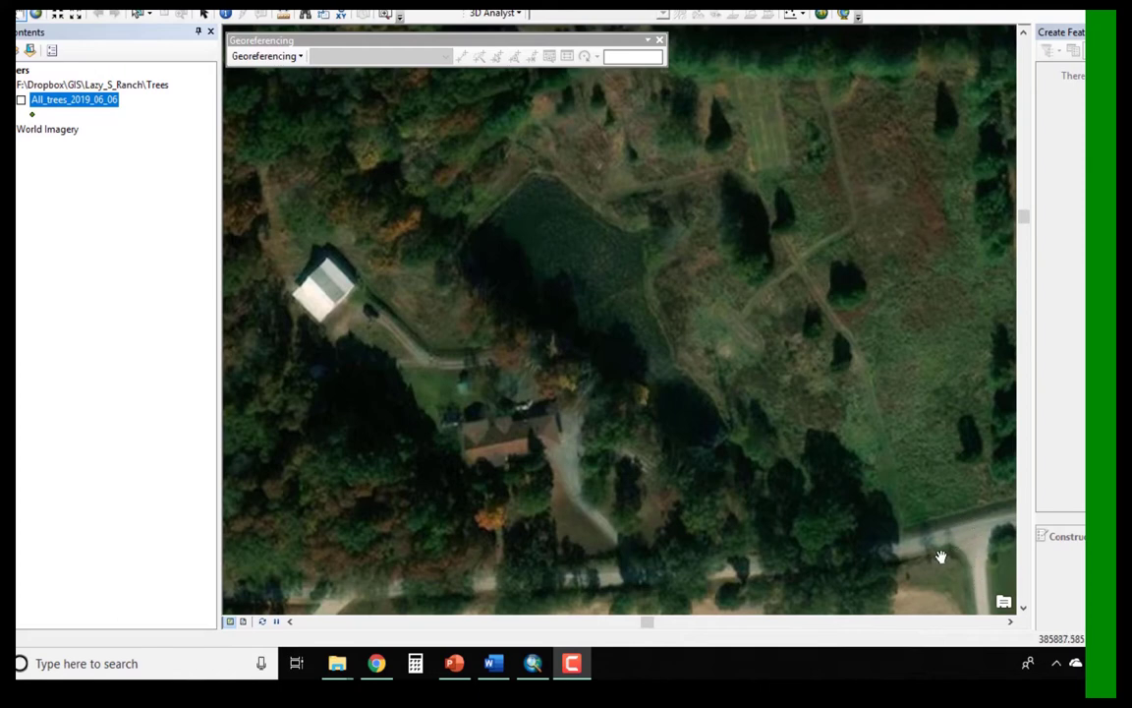
pyautogui.scroll(1, 941, 546)
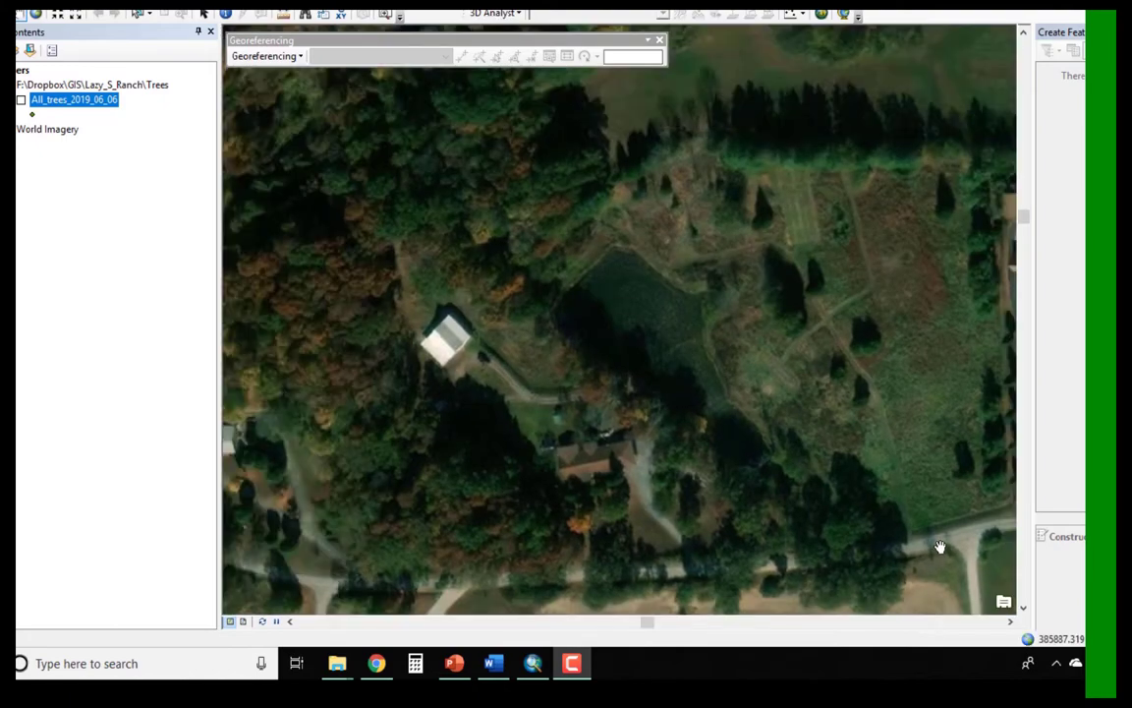
pyautogui.scroll(1, 940, 546)
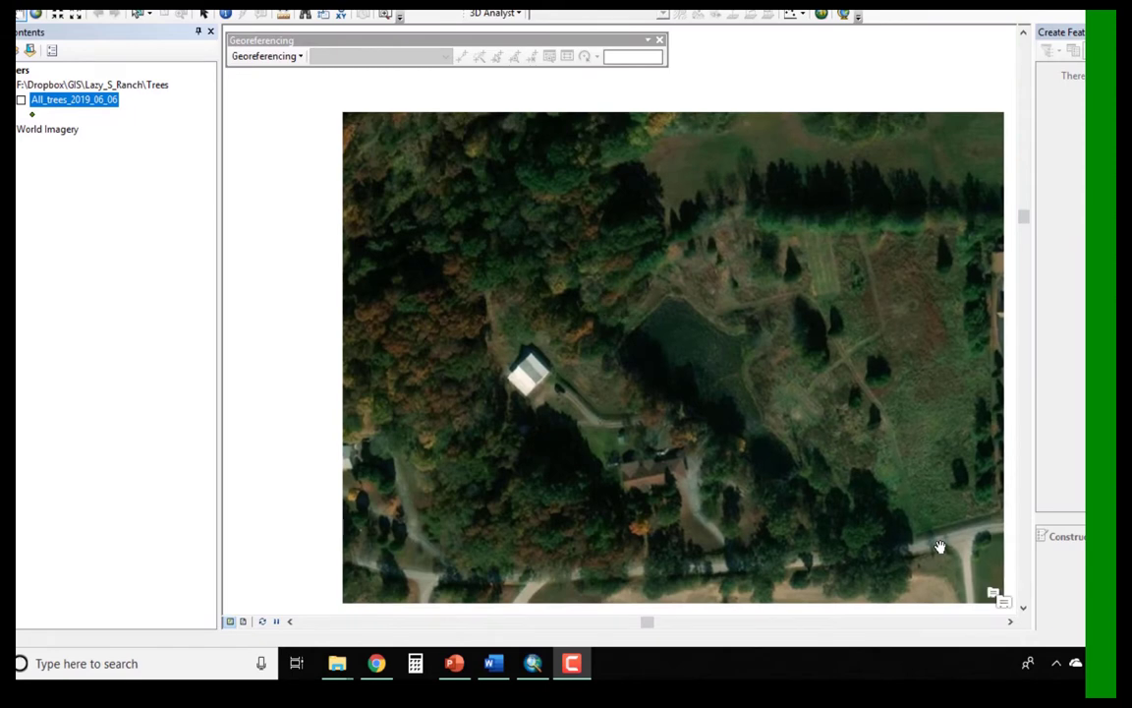
pyautogui.moveTo(889, 505); pyautogui.dragTo(806, 432)
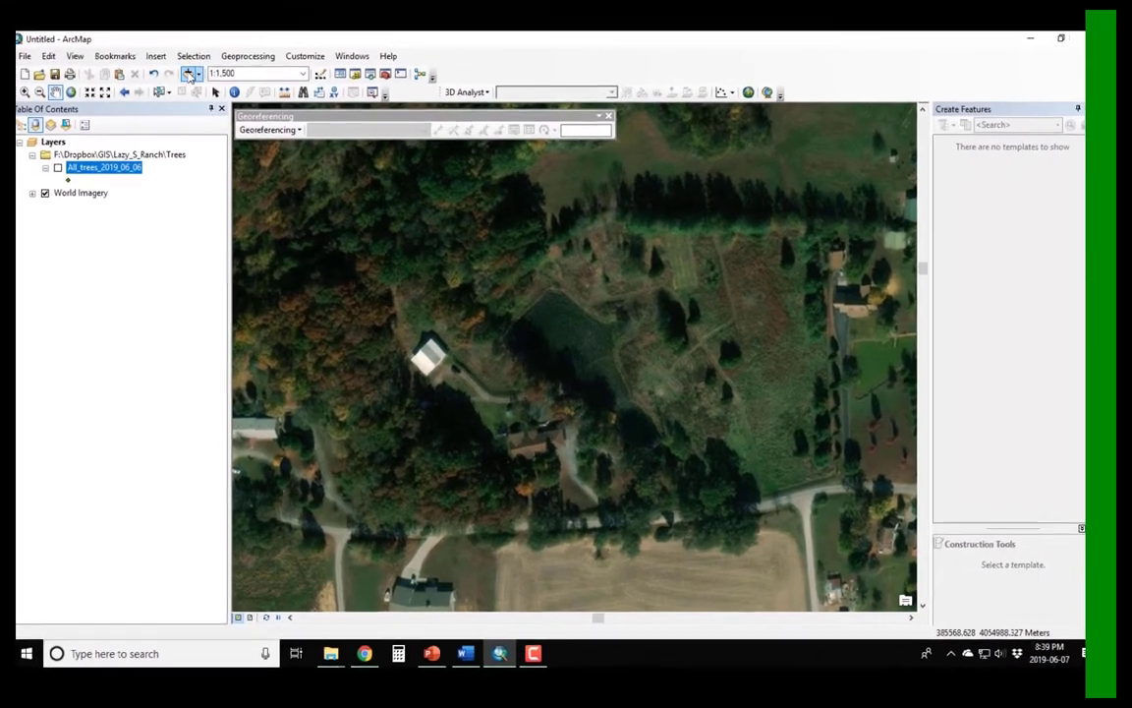
pyautogui.click(173, 5)
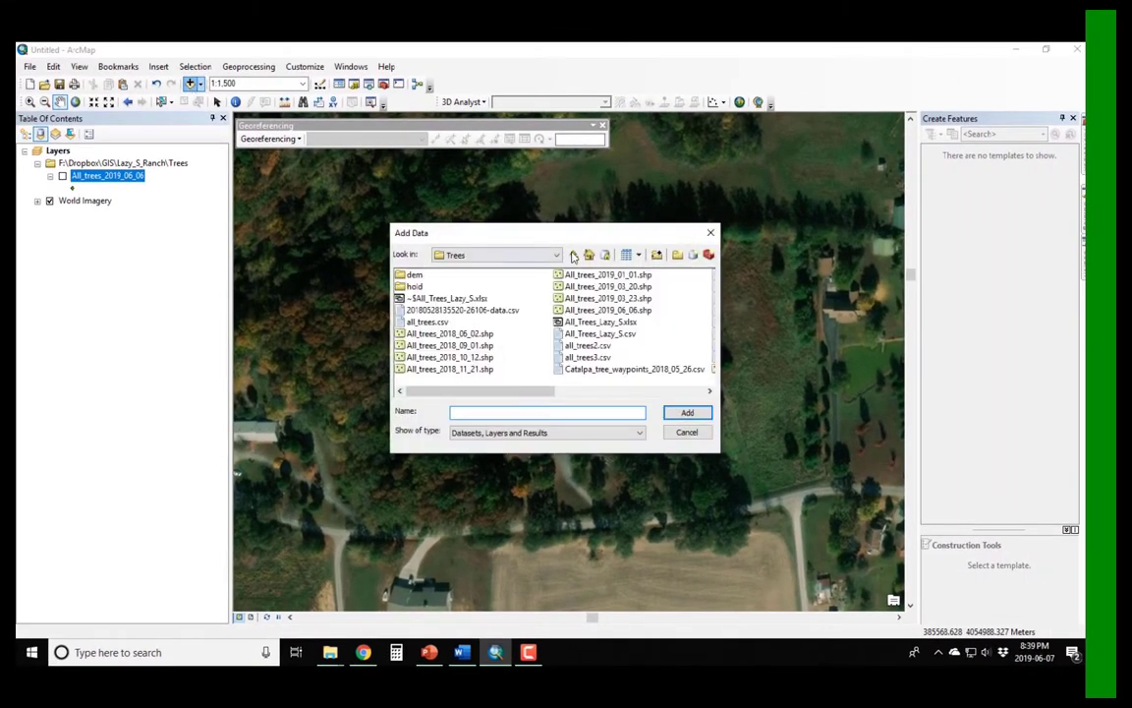
pyautogui.click(574, 255)
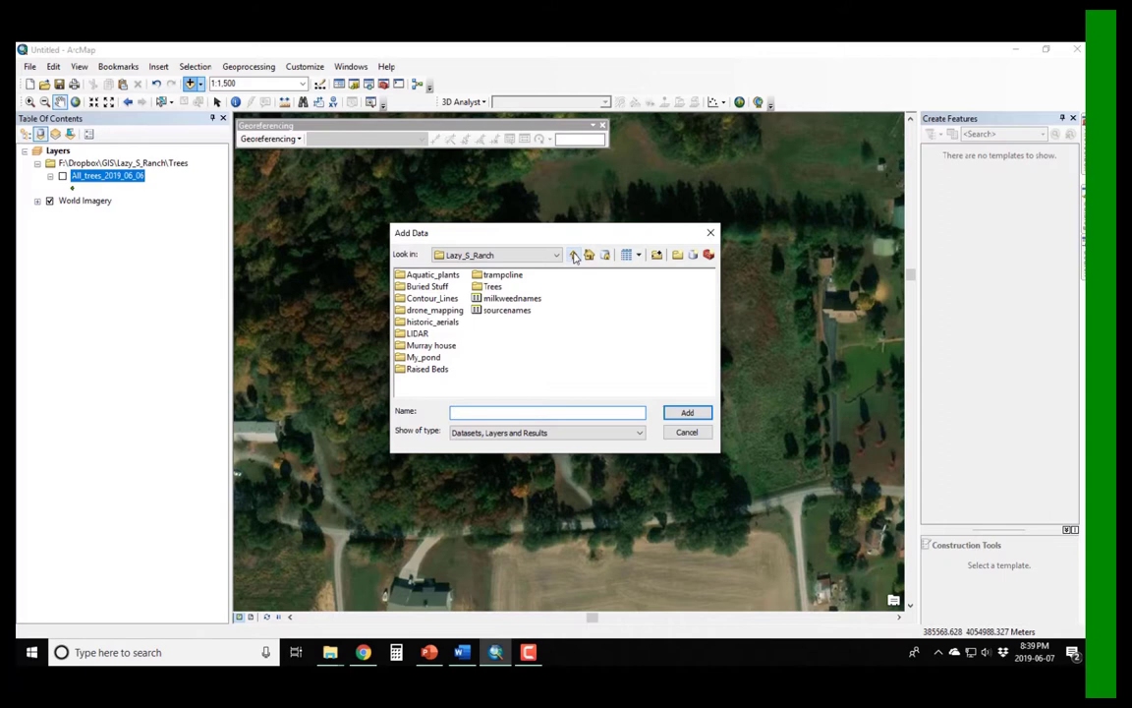
pyautogui.doubleClick(435, 311)
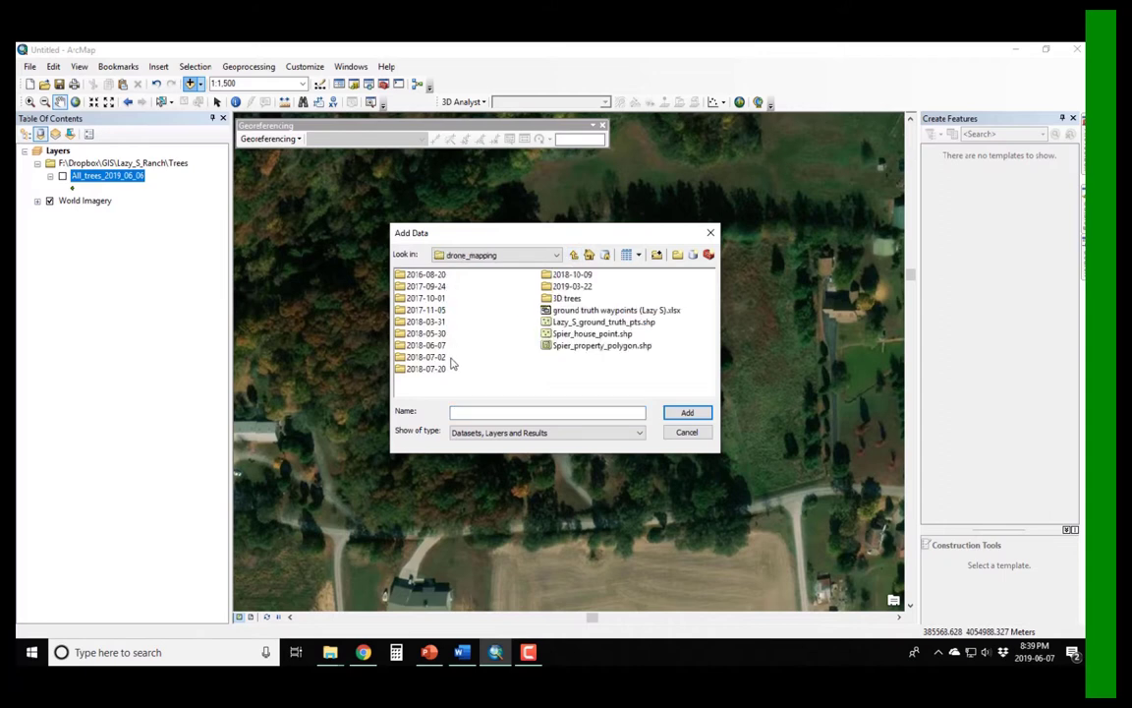
pyautogui.doubleClick(434, 369)
pyautogui.click(481, 287)
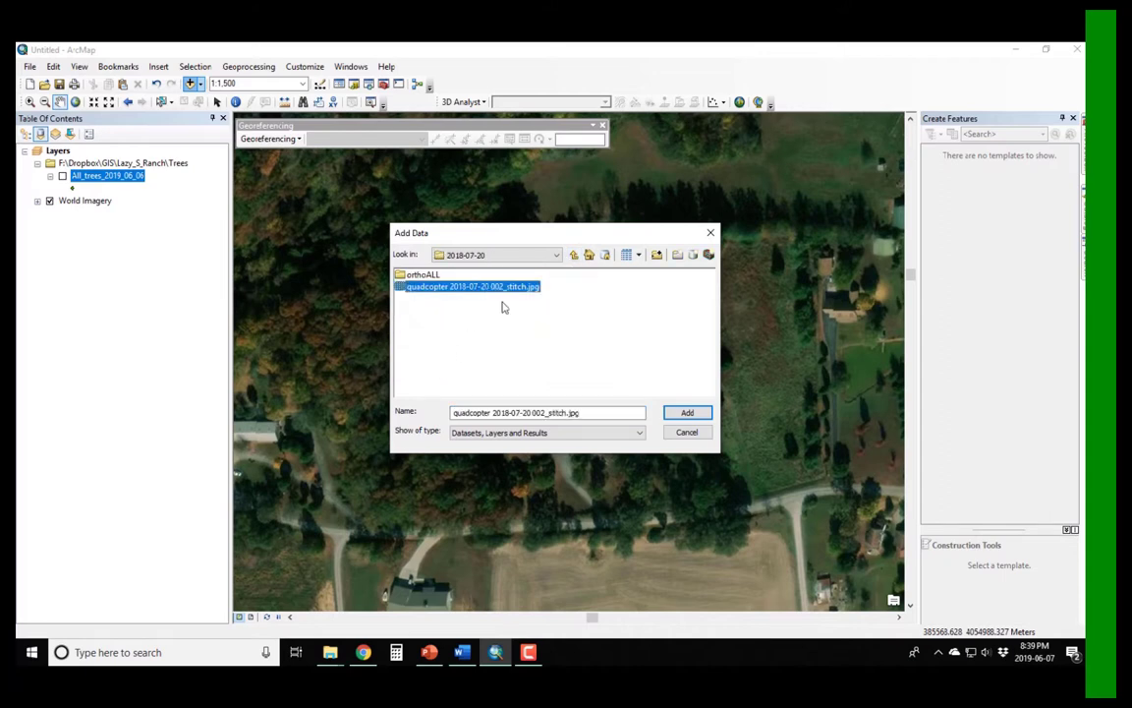
pyautogui.click(687, 412)
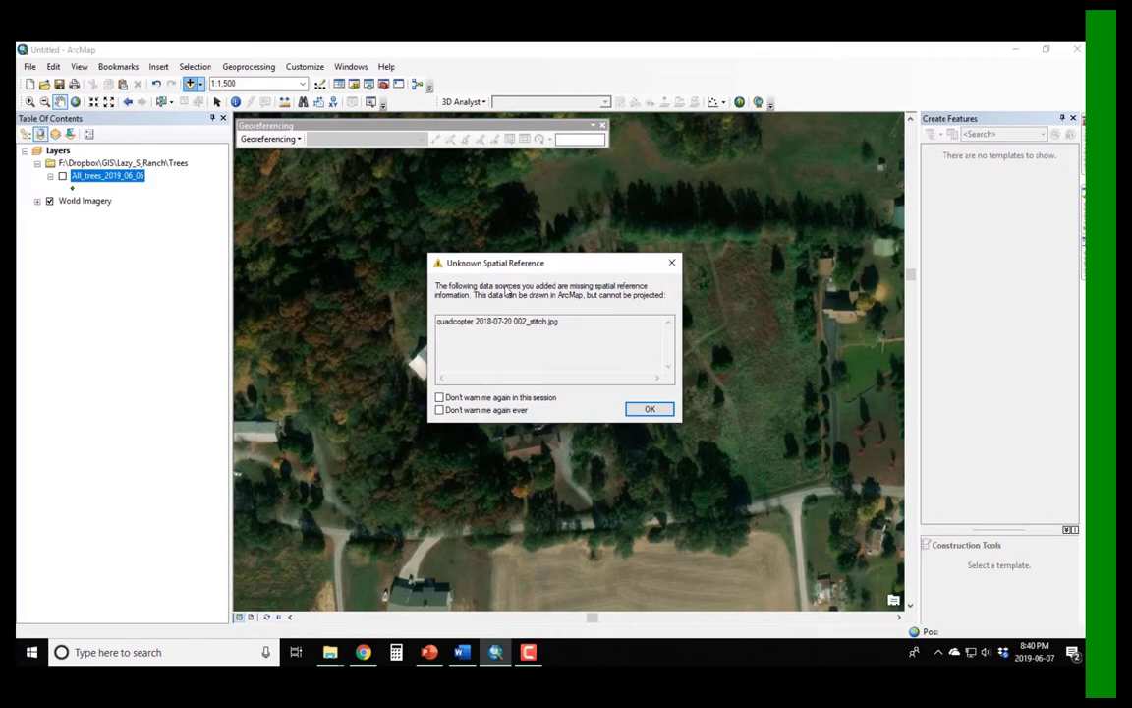
pyautogui.click(650, 408)
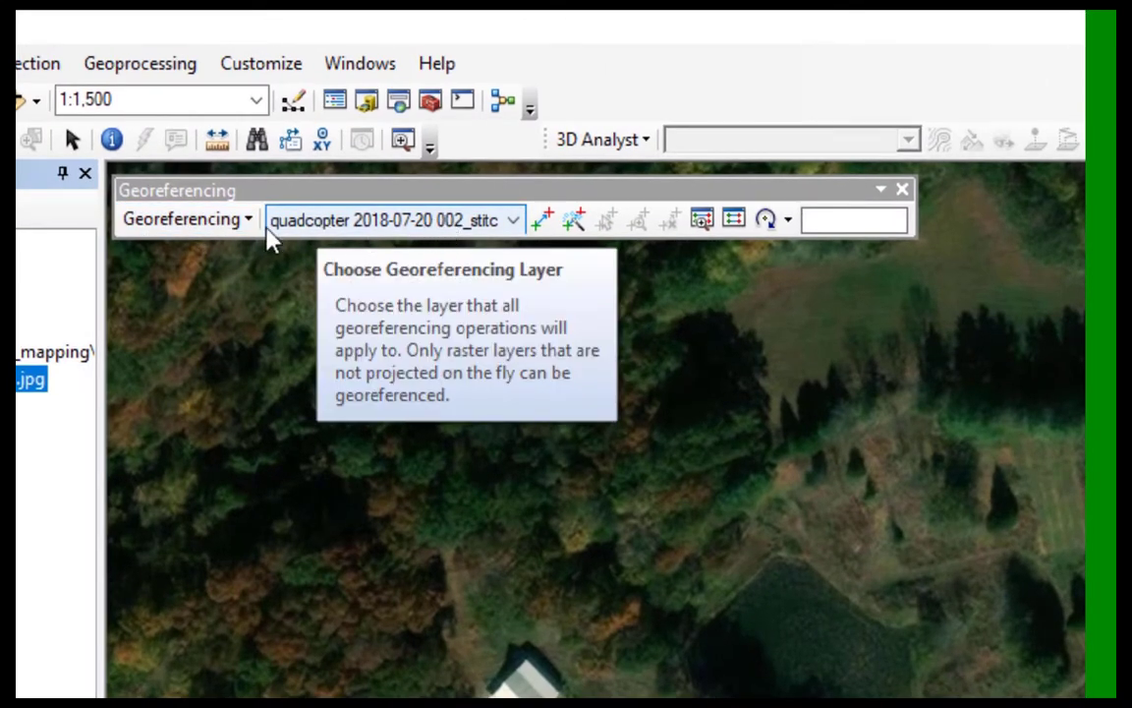
# - Fit the quadcopter image to the current display and rotate it clockwise to roughly match the orientation of World Imagery
pyautogui.click(236, 222)
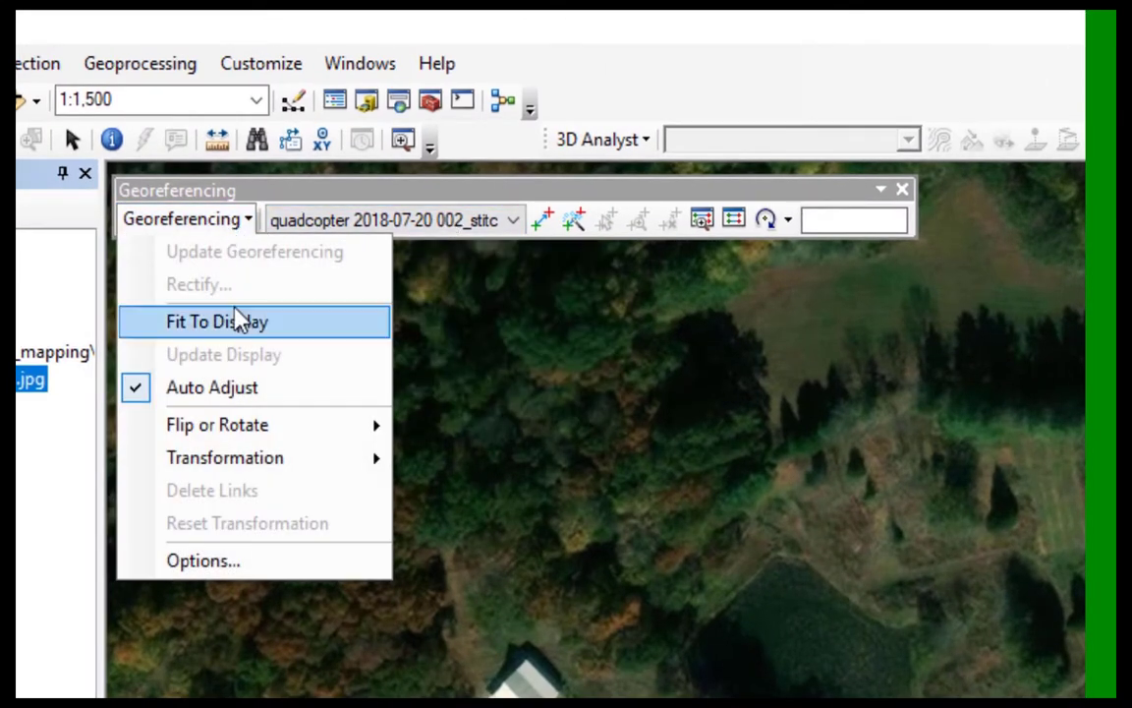
pyautogui.click(238, 322)
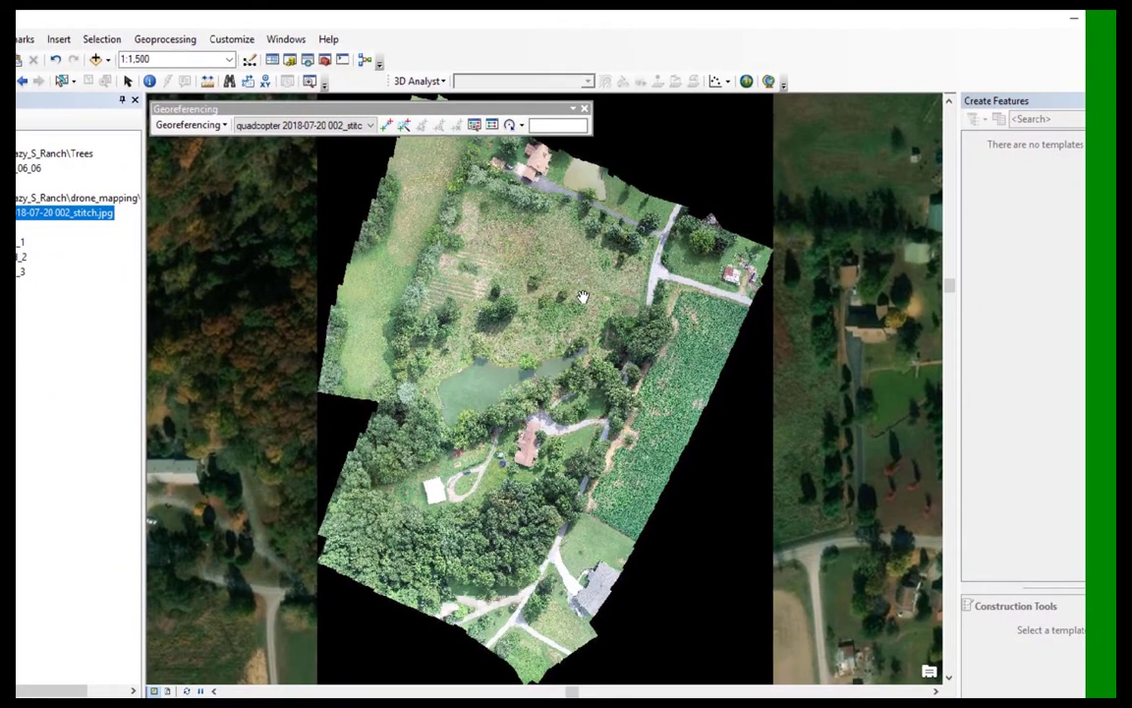
pyautogui.click(509, 128)
pyautogui.moveTo(732, 265); pyautogui.dragTo(793, 455)
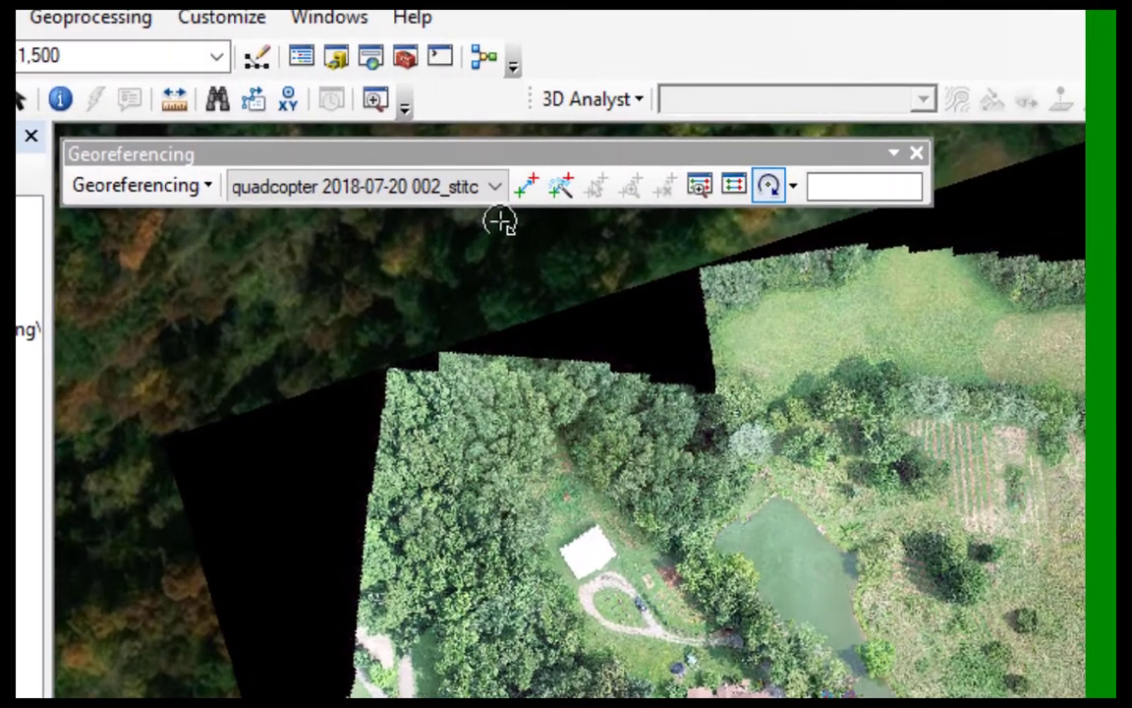
# - Add the first control point, linking the western corner of the white-roofed building on the drone image to the same corner in World Imagery
pyautogui.click(481, 169)
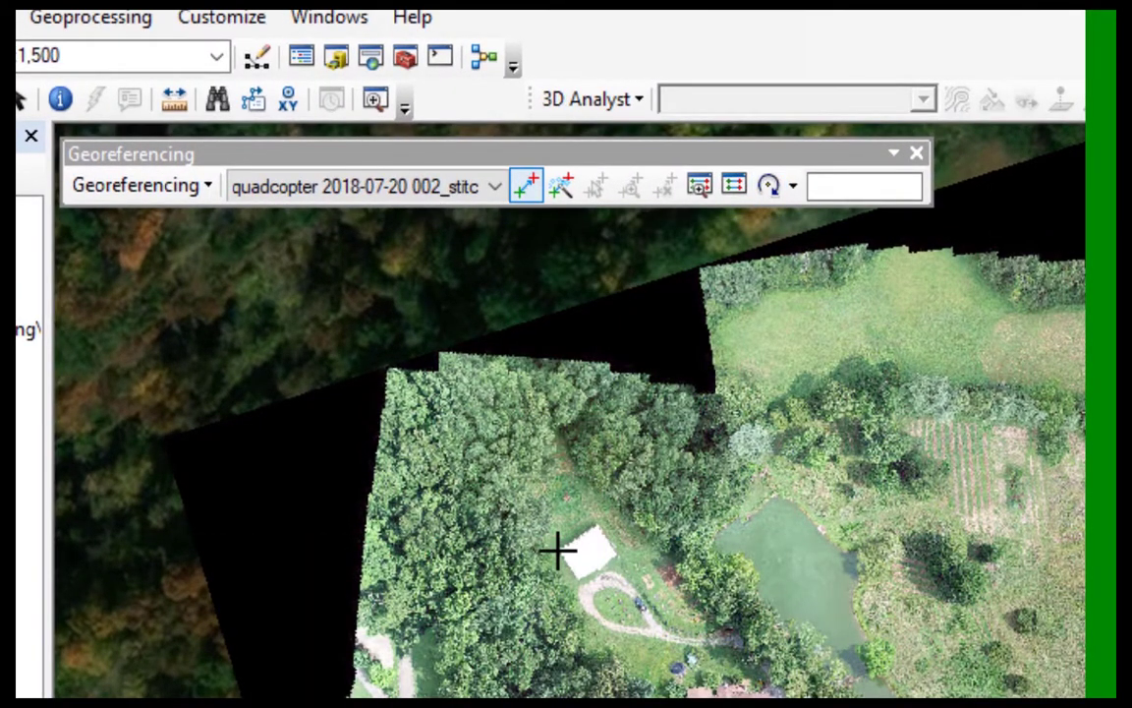
pyautogui.scroll(3, 559, 537)
pyautogui.scroll(3, 559, 542)
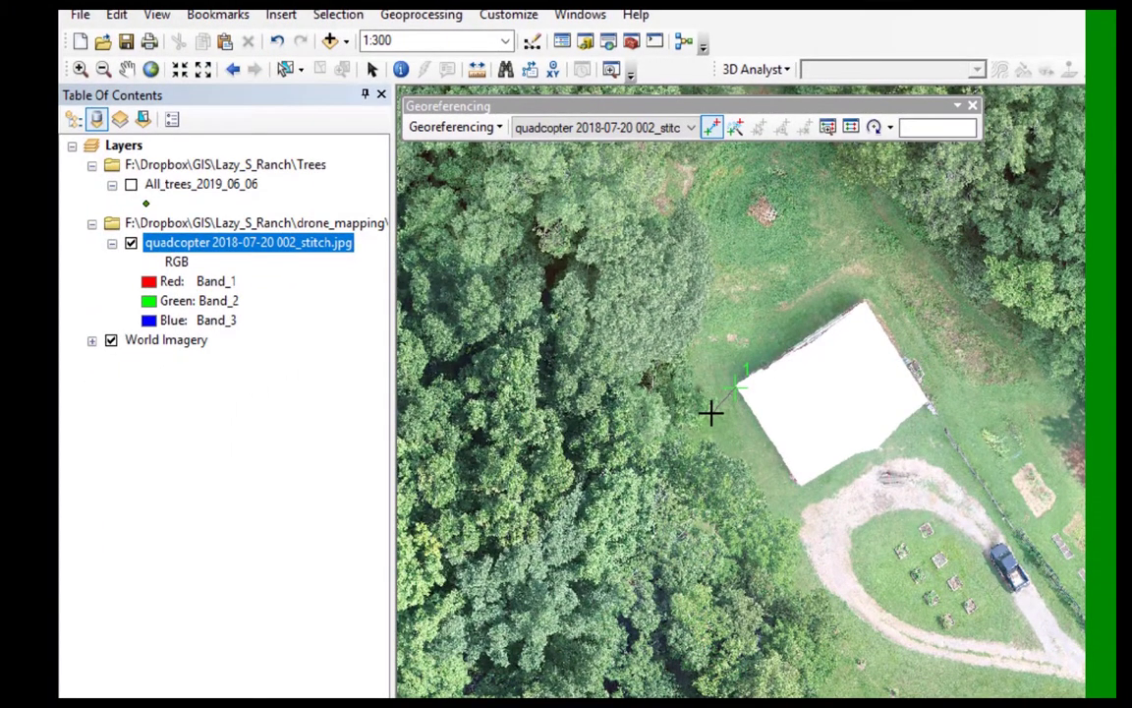
pyautogui.click(131, 244)
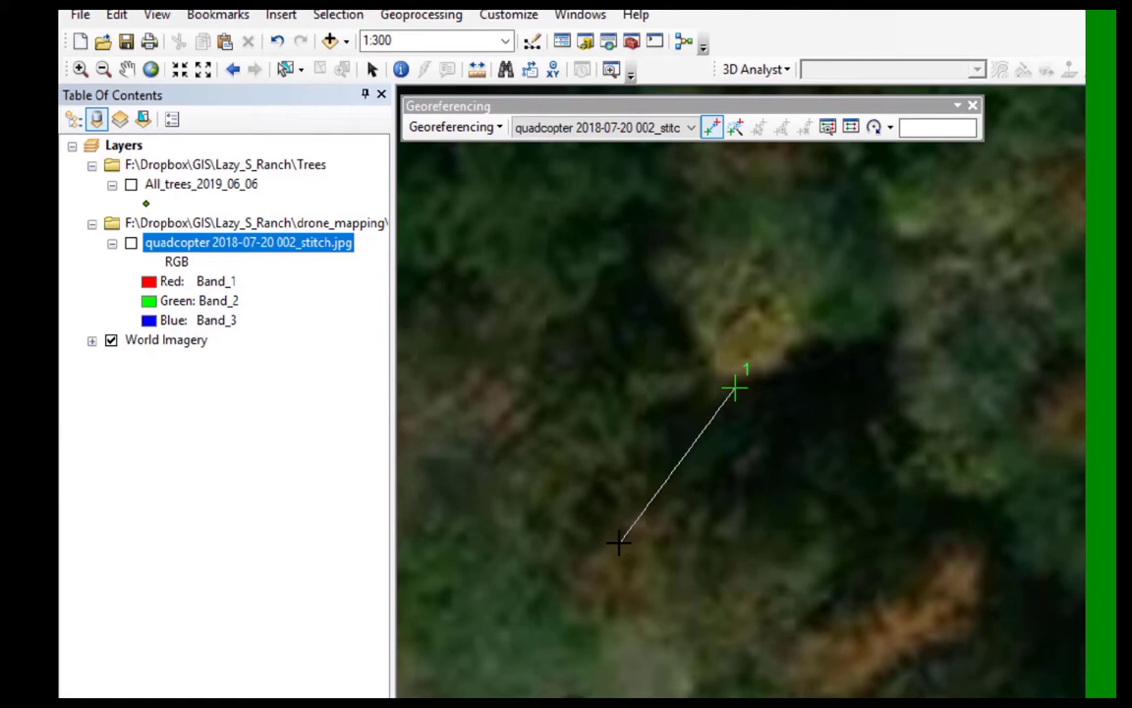
pyautogui.scroll(1, 602, 550)
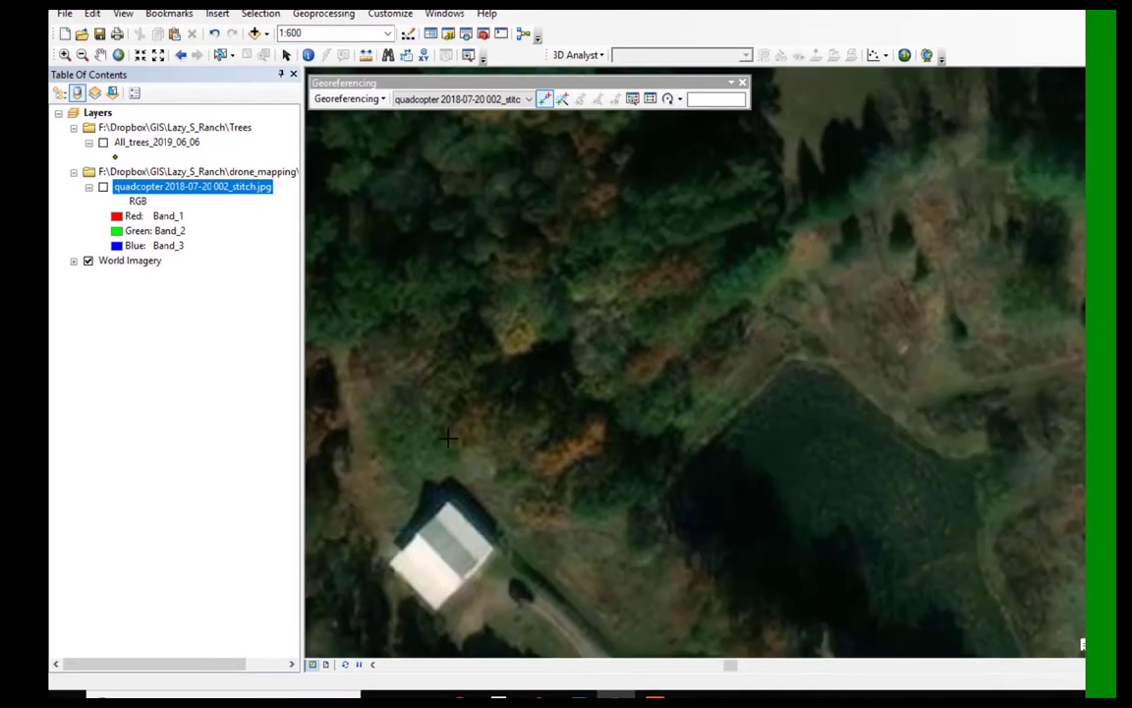
pyautogui.click(511, 359)
pyautogui.scroll(-4, 386, 561)
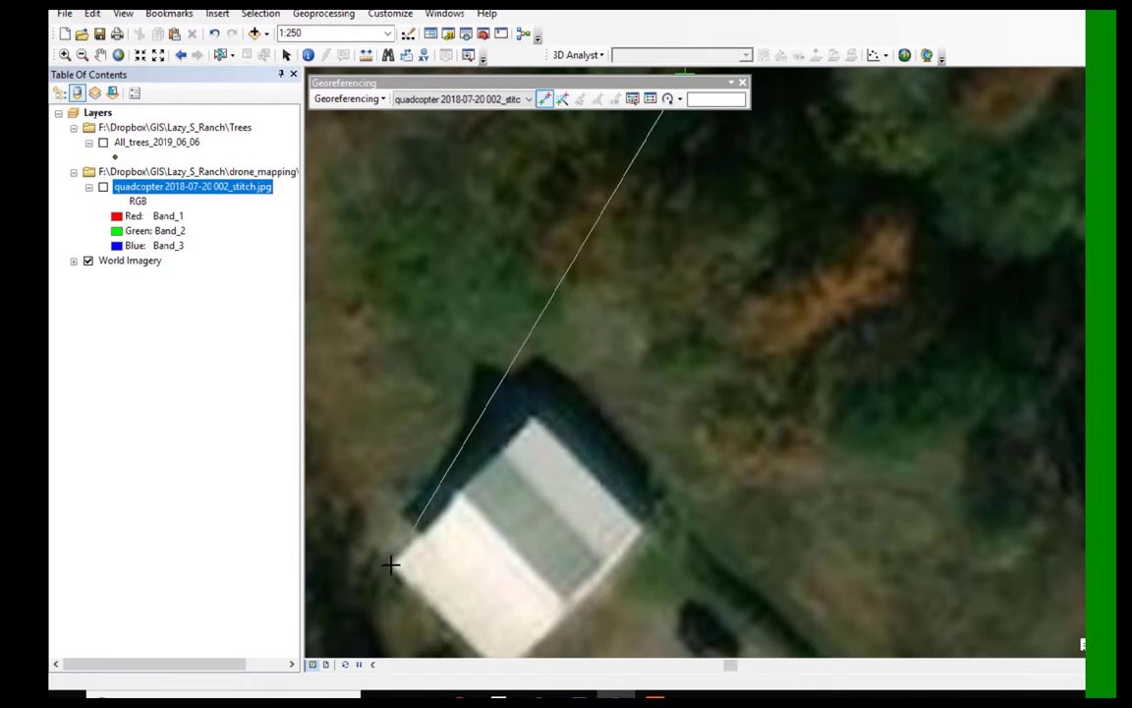
pyautogui.click(391, 563)
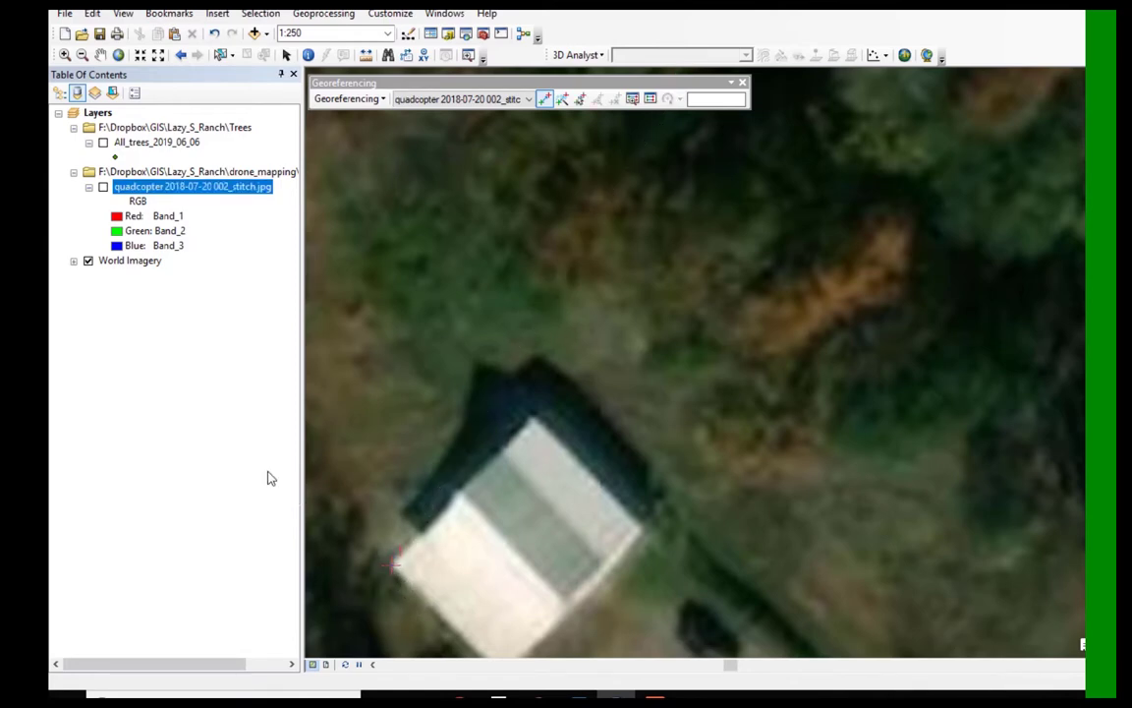
pyautogui.click(103, 187)
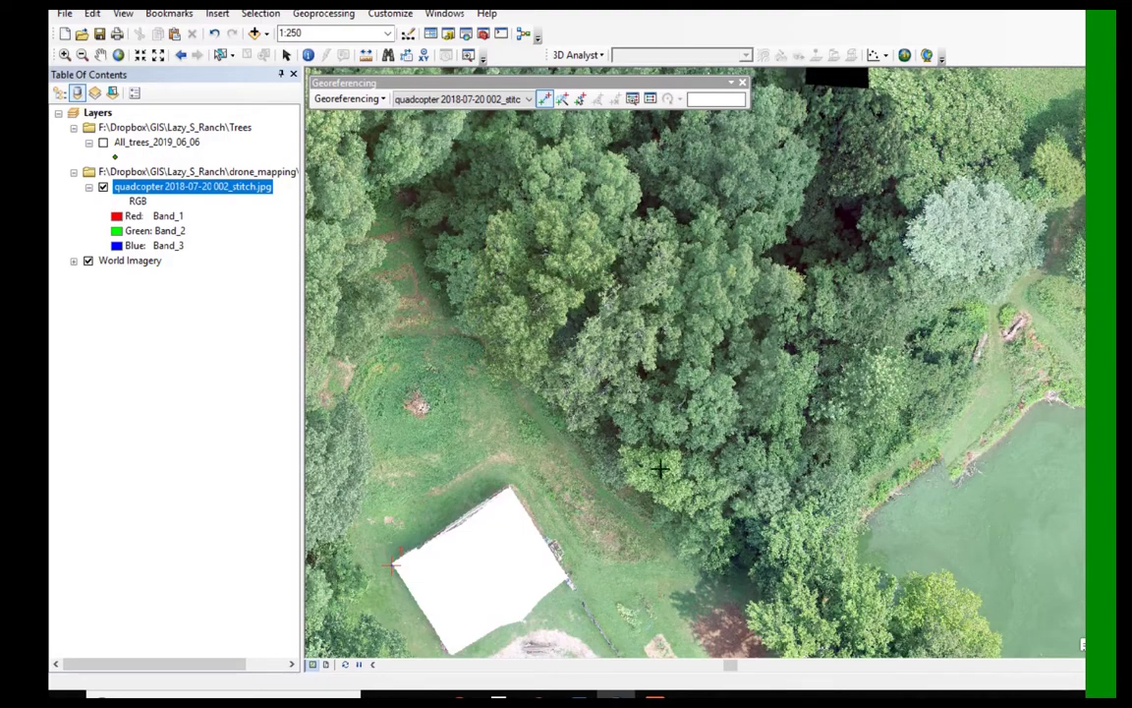
# - Start the second control point on the drone image at the fence corner beside the driveway and road junction
pyautogui.scroll(-3, 622, 437)
pyautogui.scroll(4, 686, 478)
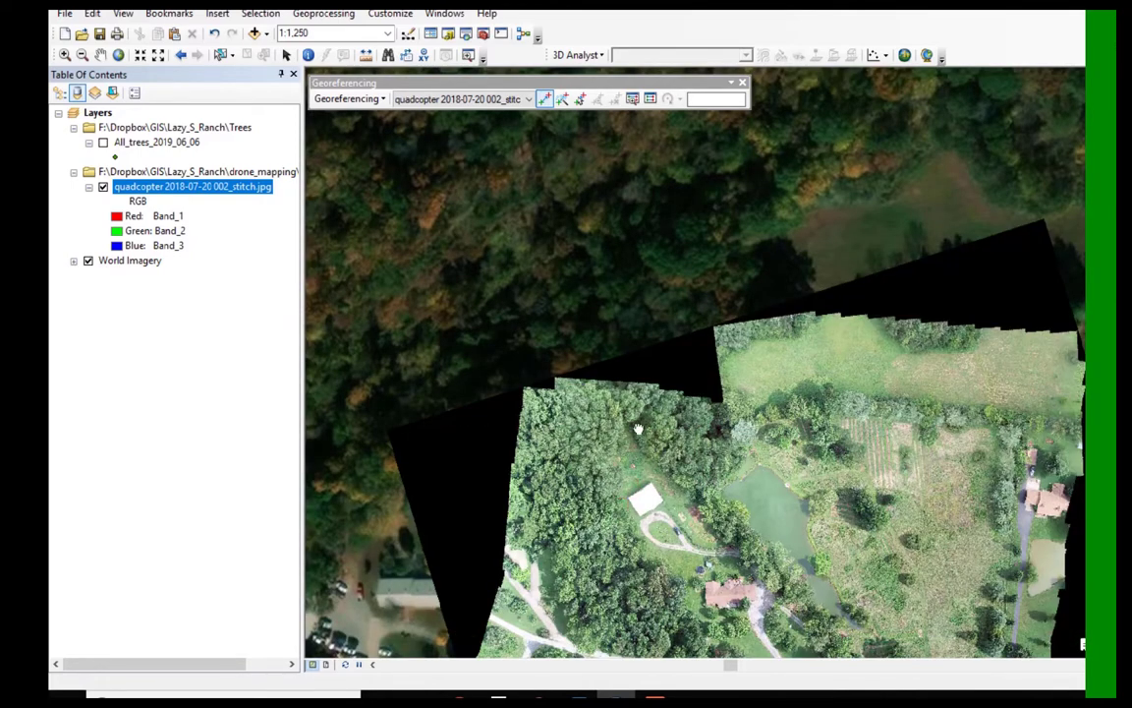
pyautogui.moveTo(719, 480); pyautogui.dragTo(424, 237)
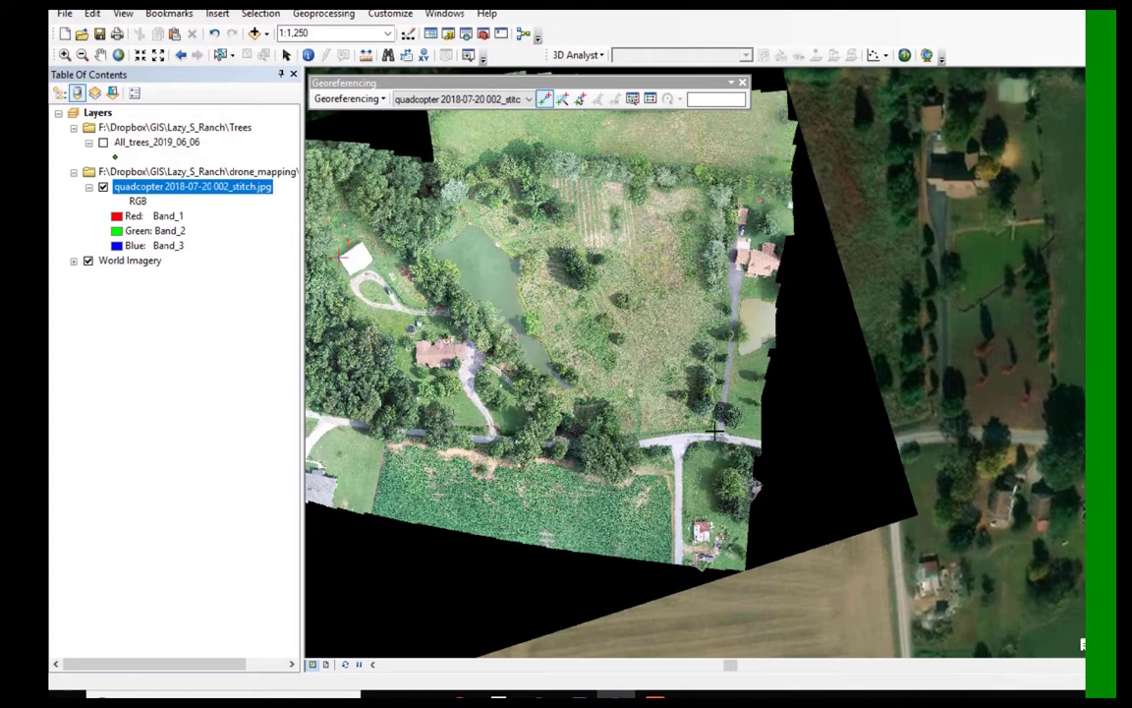
pyautogui.scroll(8, 714, 432)
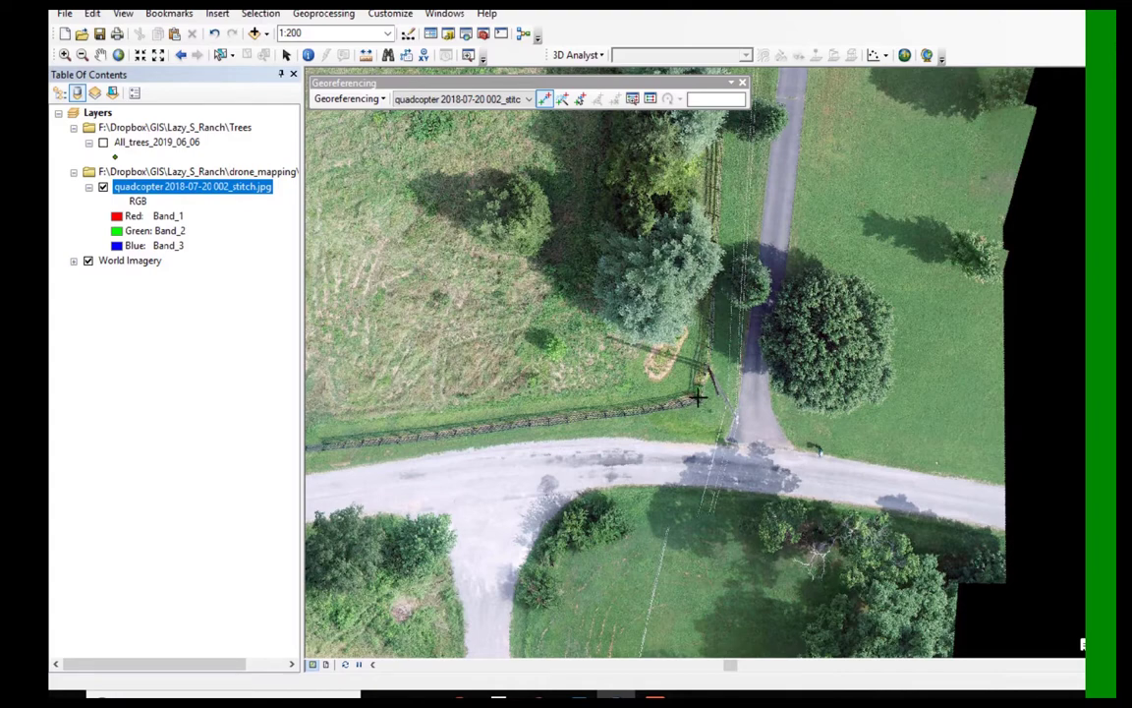
pyautogui.click(695, 397)
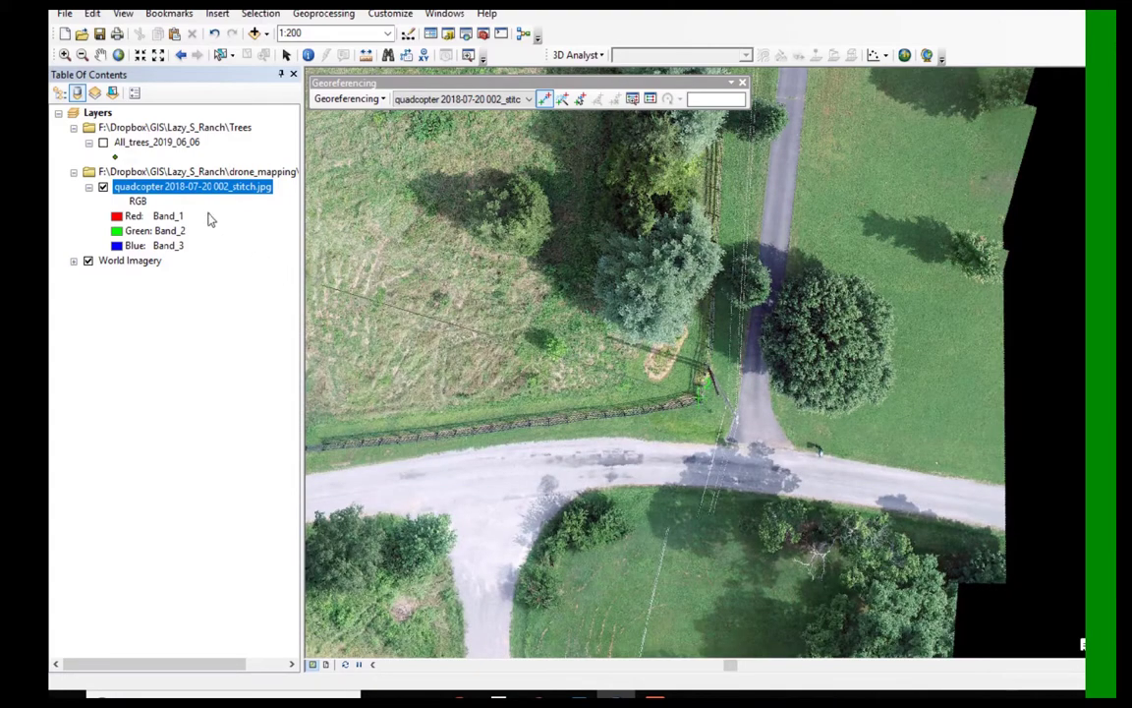
# - Hide the drone image, link the second control point to the matching fence corner in World Imagery, and show the image again
pyautogui.click(103, 187)
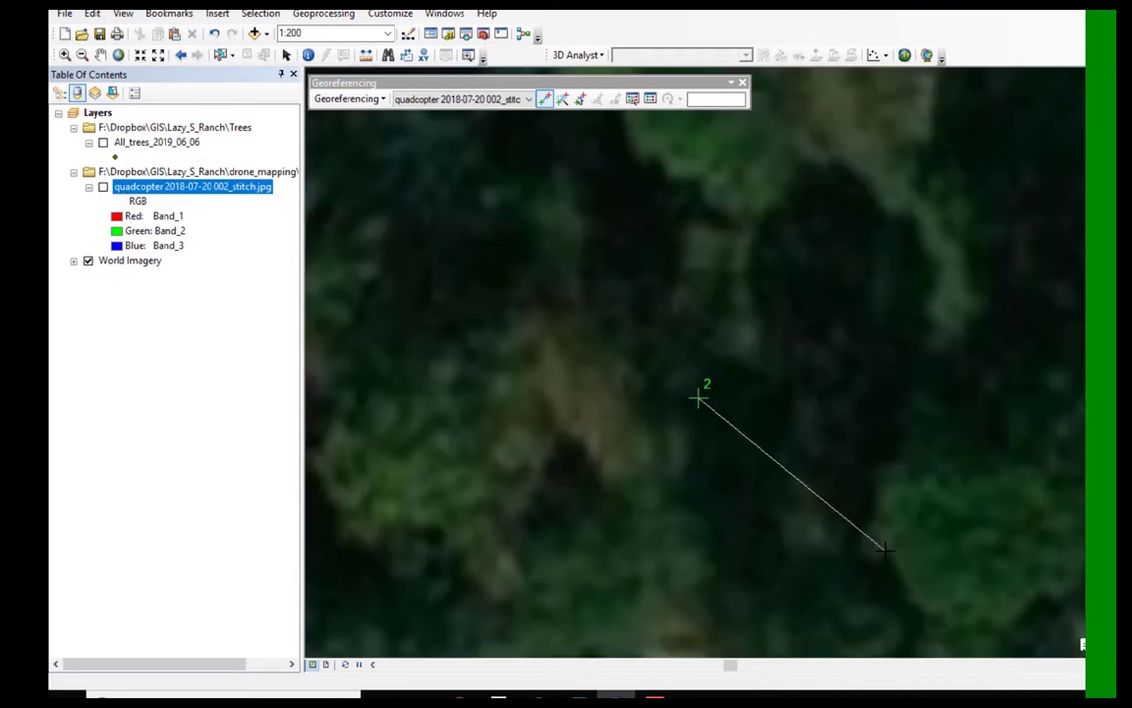
pyautogui.scroll(2, 884, 550)
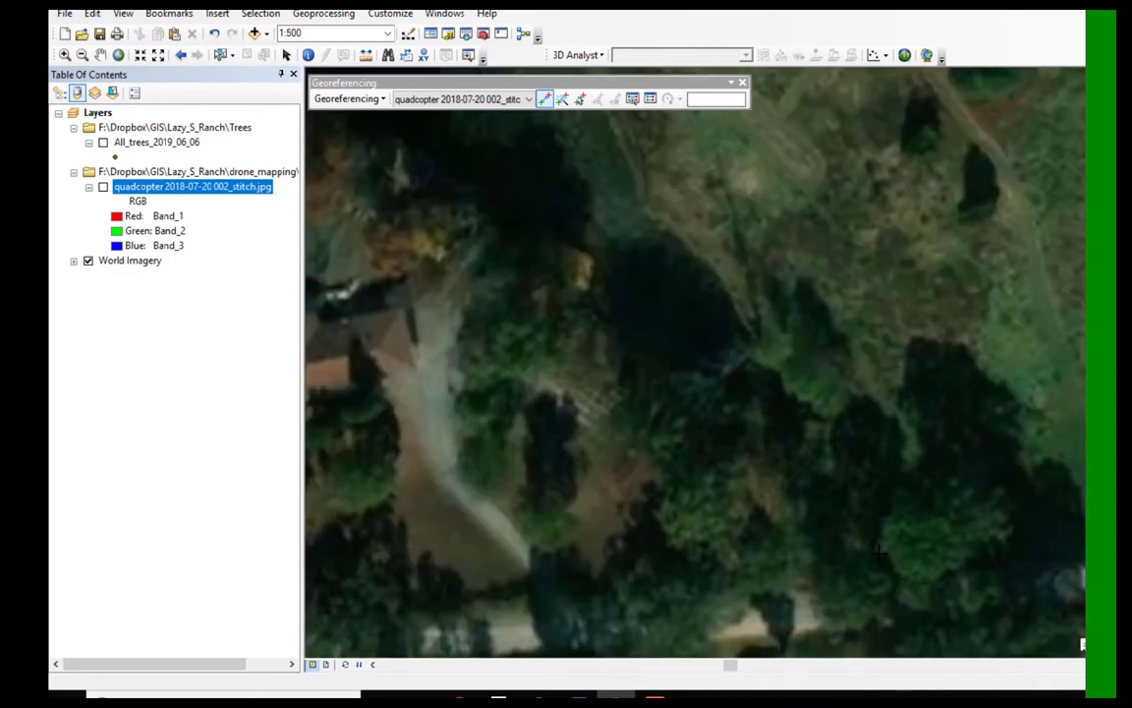
pyautogui.scroll(2, 869, 552)
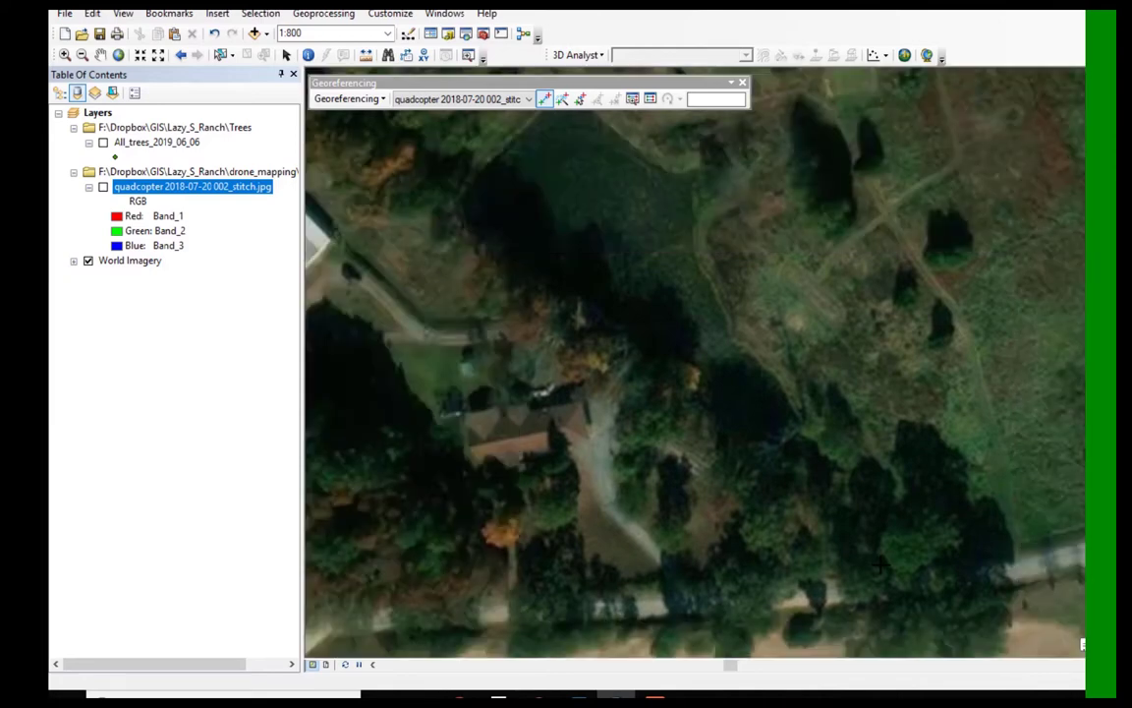
pyautogui.click(836, 515)
pyautogui.moveTo(938, 513); pyautogui.dragTo(528, 440)
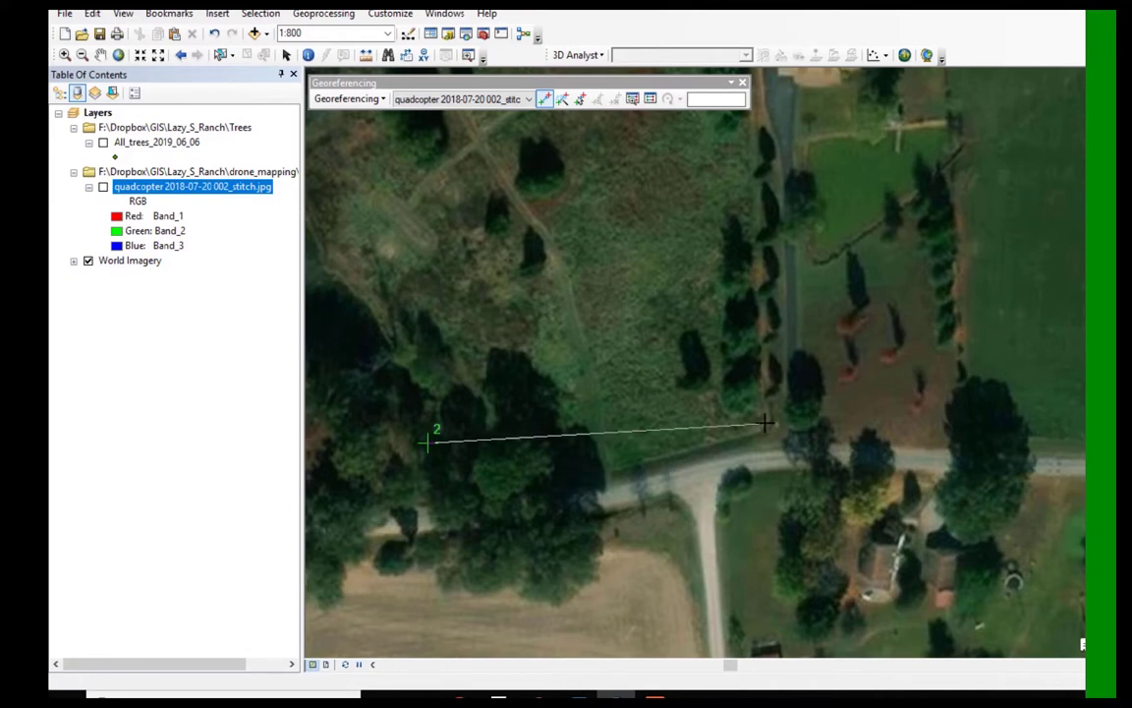
pyautogui.scroll(2, 770, 425)
pyautogui.scroll(3, 773, 425)
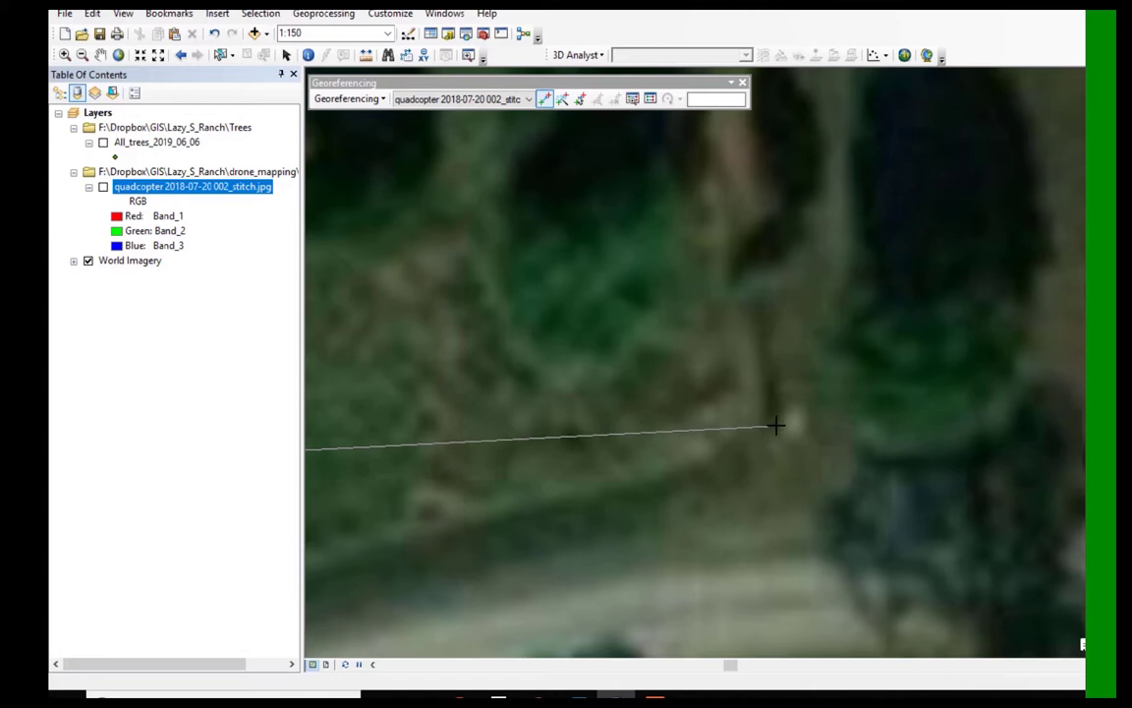
pyautogui.click(775, 426)
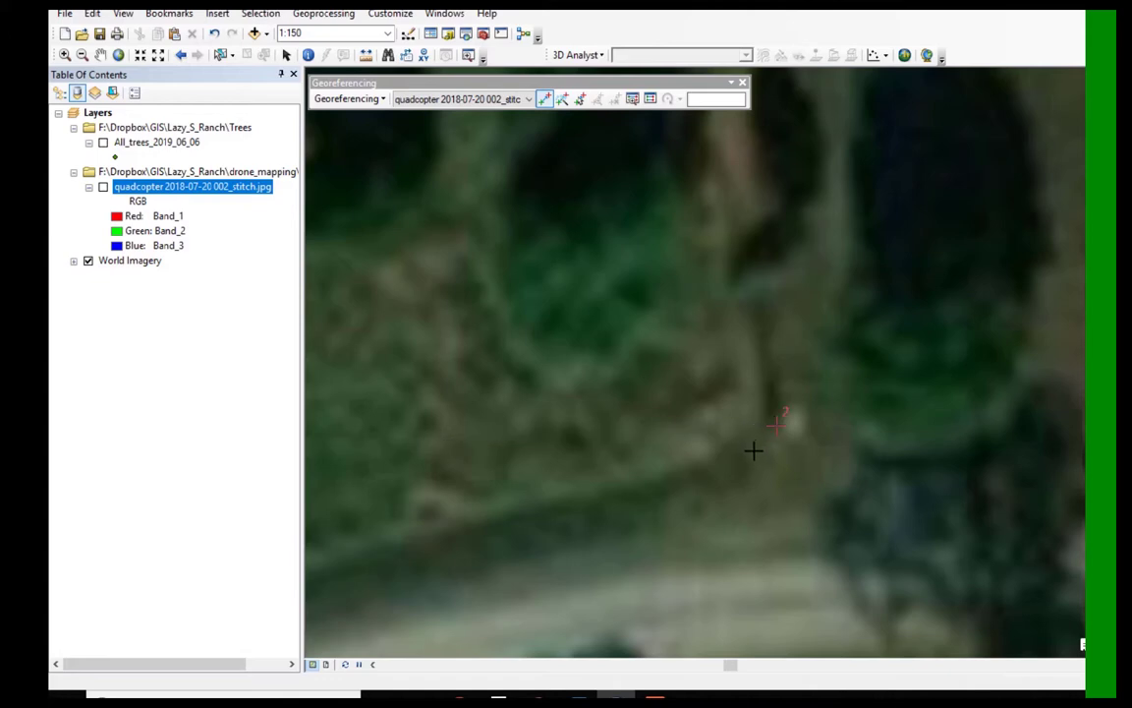
pyautogui.click(102, 187)
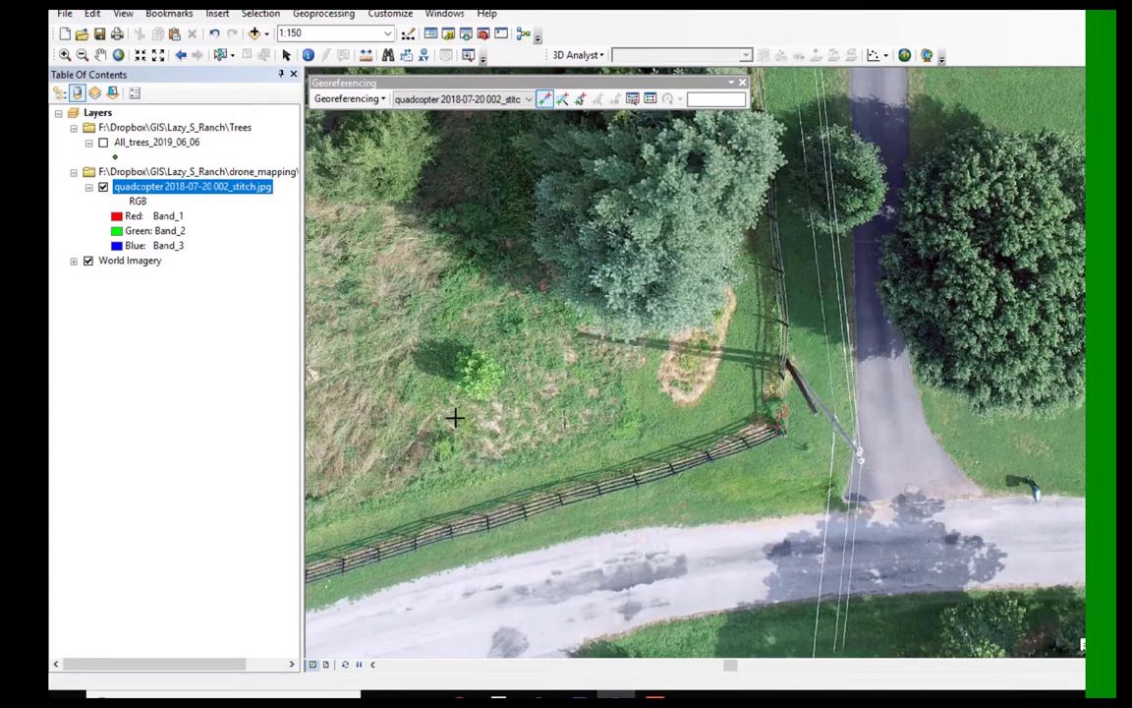
# - Add a third control point linking the grass corner where the southwestern driveway meets the road to its match in World Imagery
pyautogui.scroll(1, 530, 436)
pyautogui.scroll(-3, 531, 436)
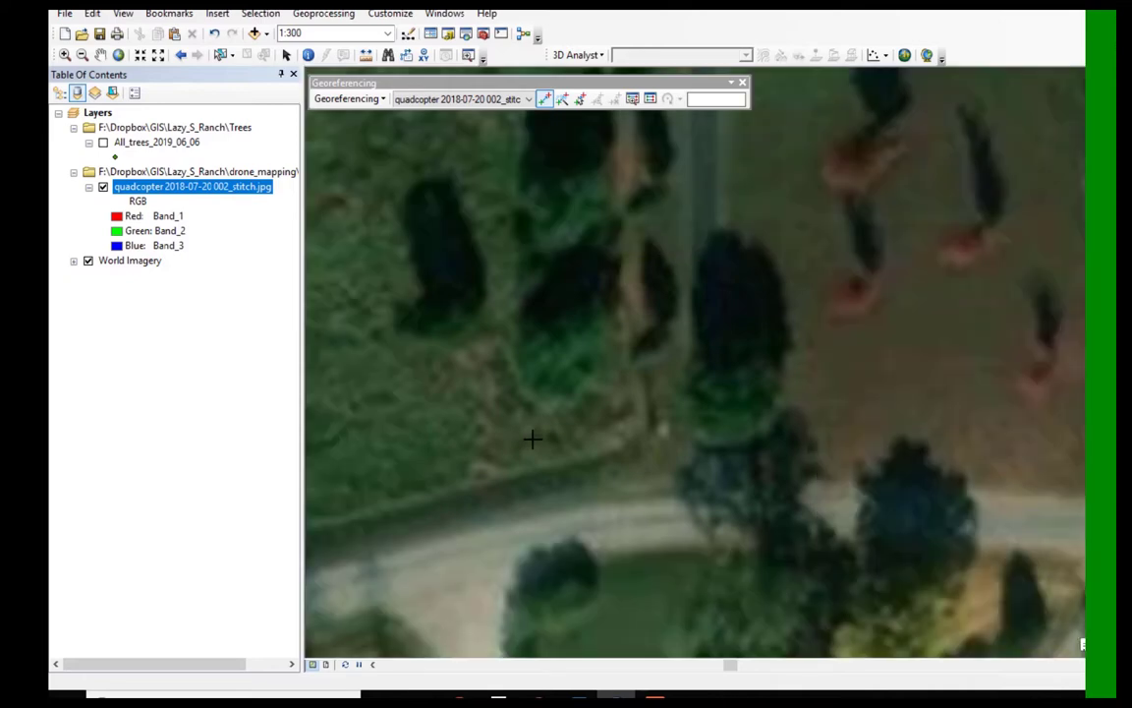
pyautogui.scroll(-3, 531, 438)
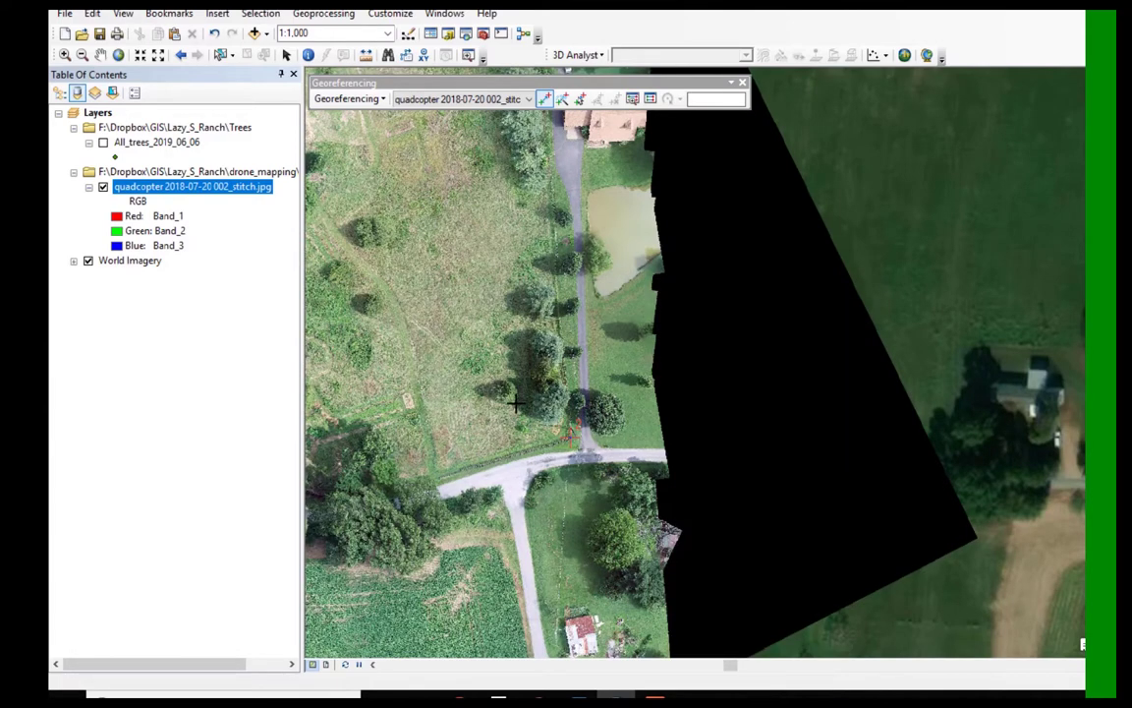
pyautogui.moveTo(515, 403); pyautogui.dragTo(877, 442)
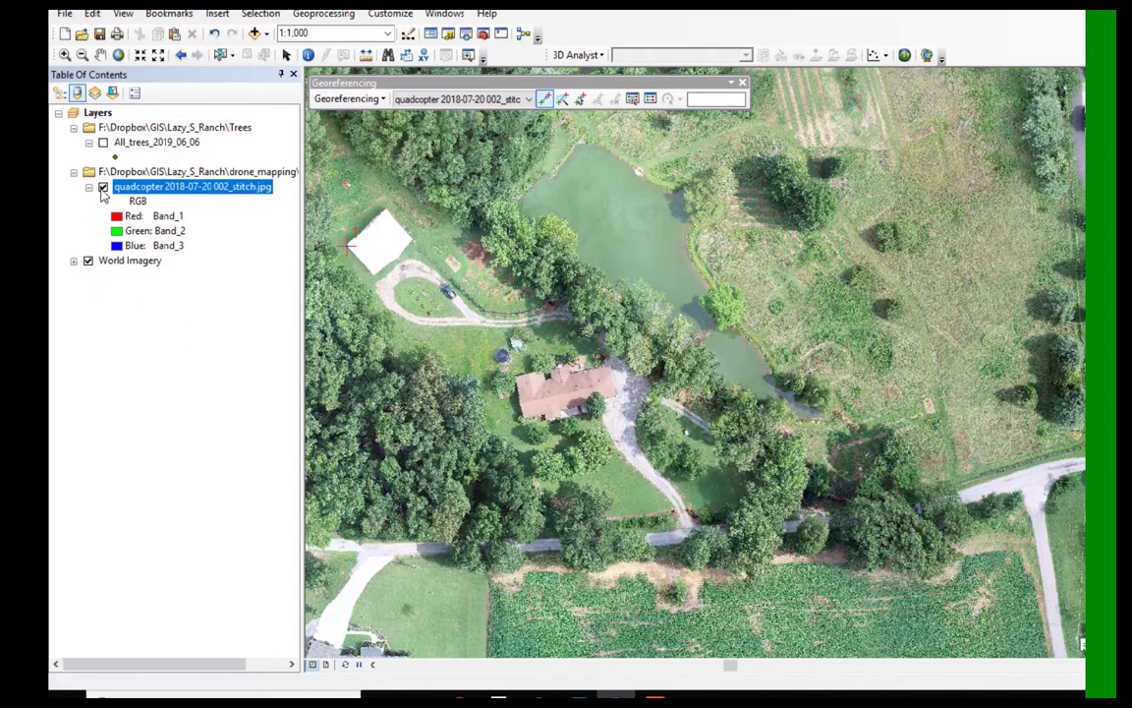
pyautogui.click(103, 187)
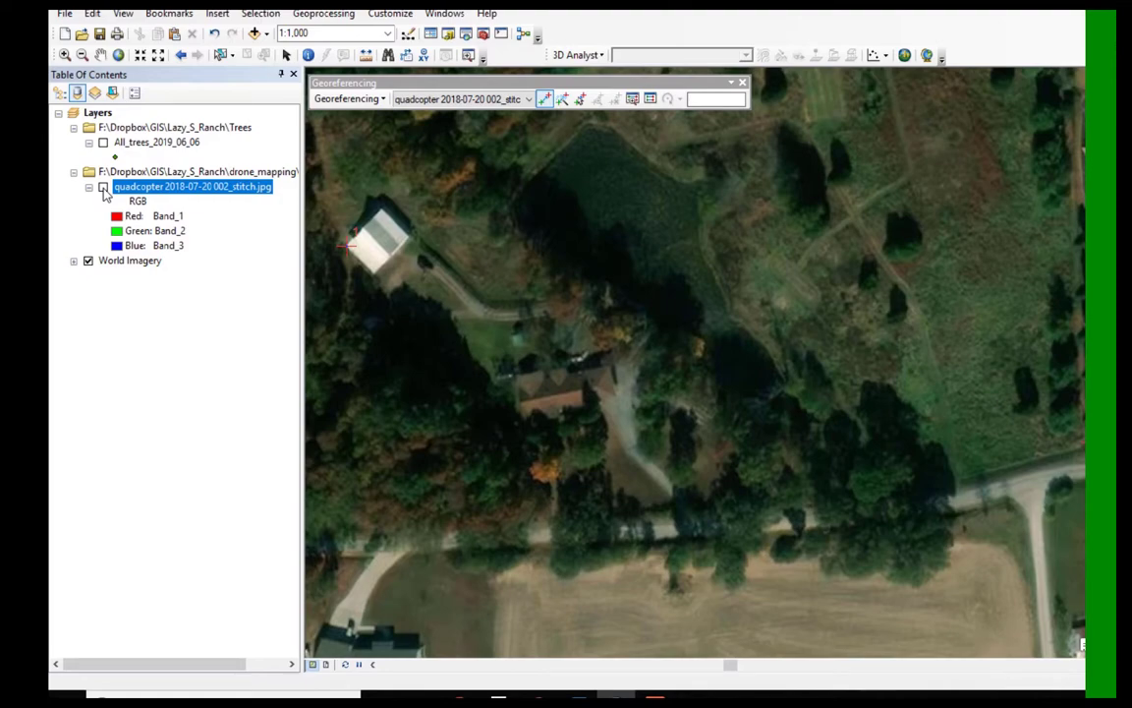
pyautogui.click(104, 188)
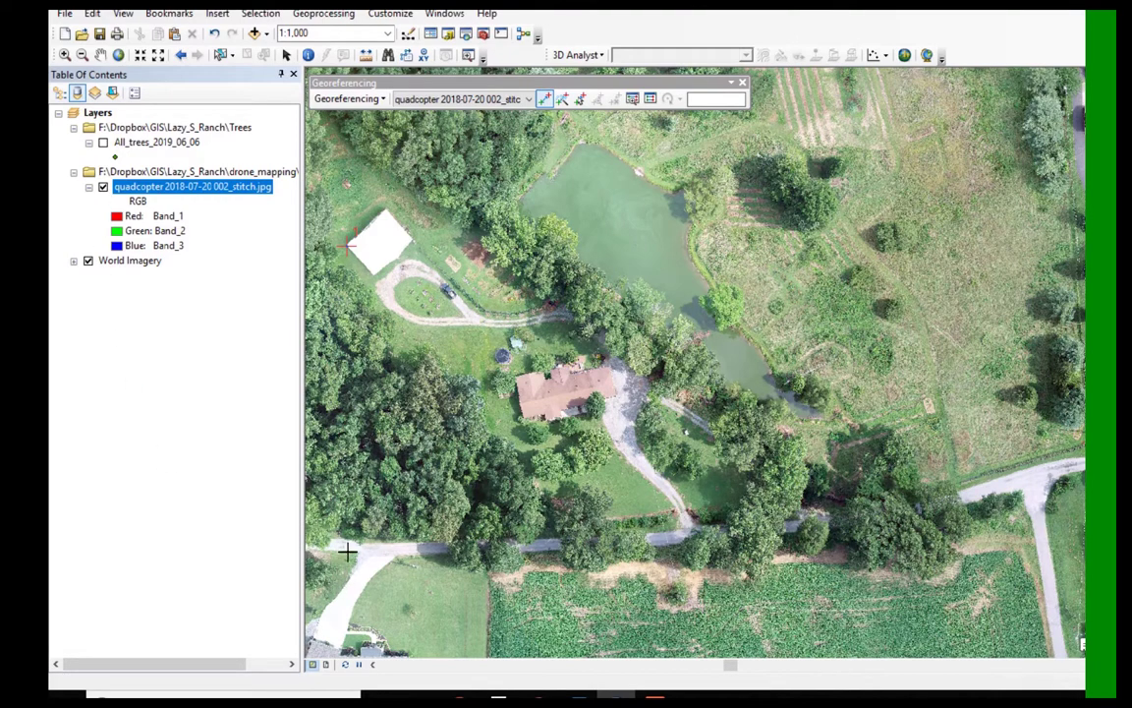
pyautogui.scroll(3, 346, 550)
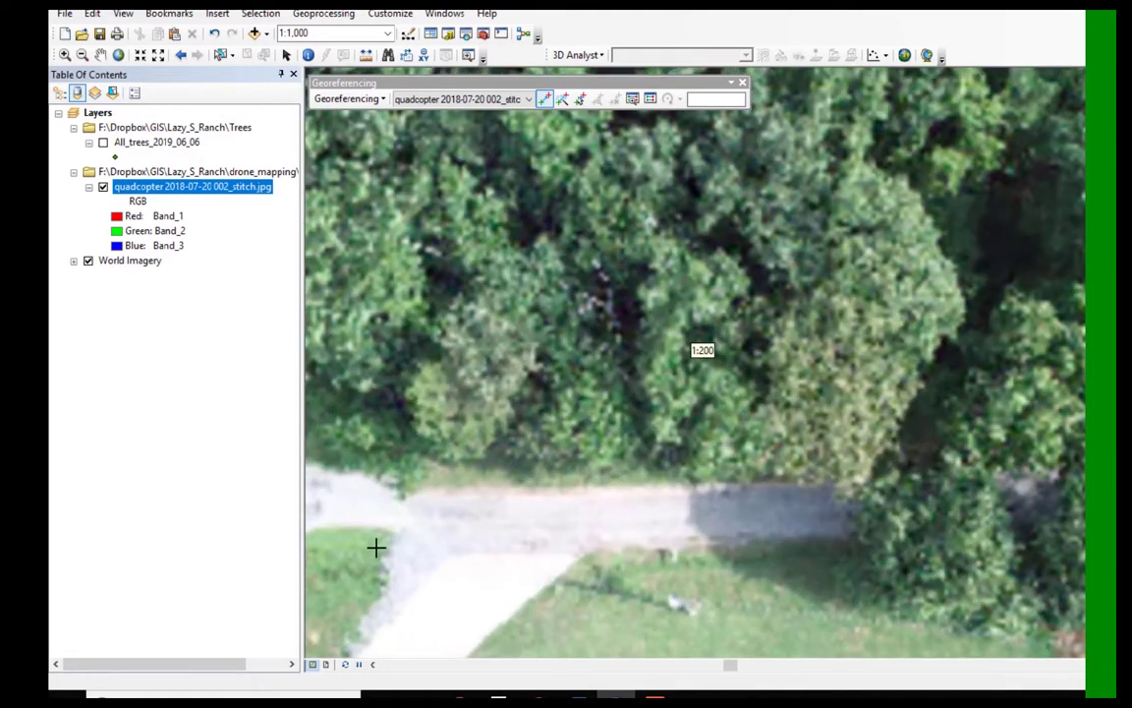
pyautogui.scroll(1, 376, 547)
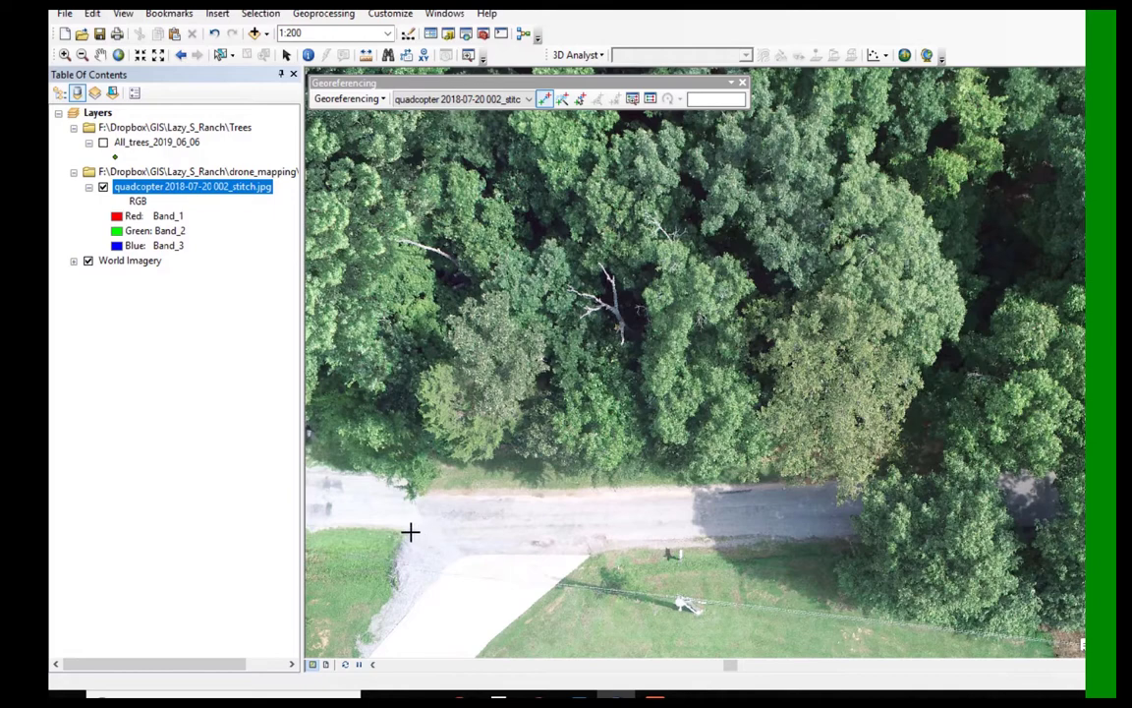
pyautogui.click(410, 532)
pyautogui.click(103, 187)
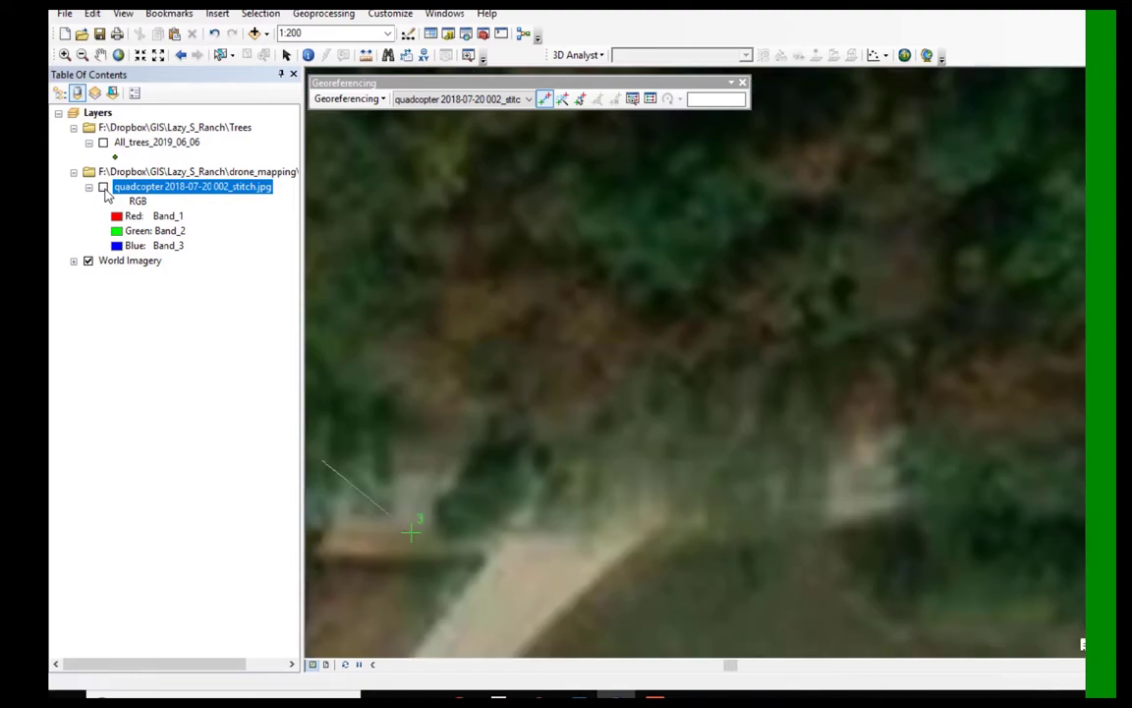
pyautogui.click(496, 535)
pyautogui.click(103, 186)
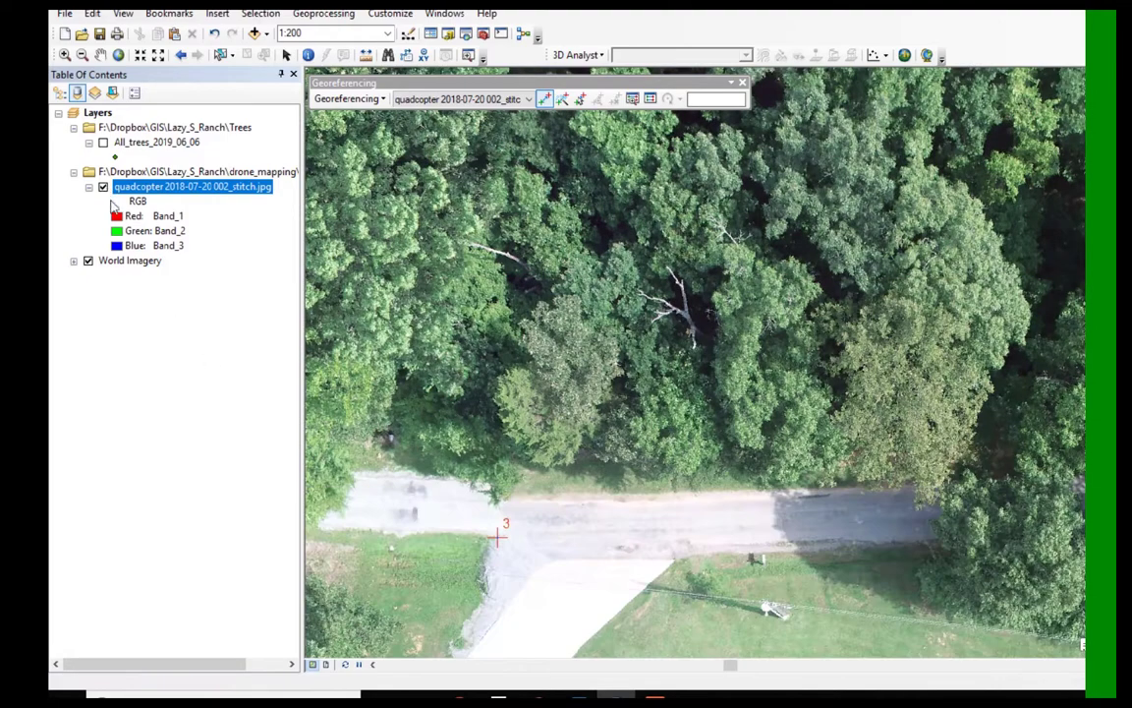
# - Add a fourth control point linking the lone round bush in the northeastern field of the drone image to its match in World Imagery
pyautogui.scroll(-6, 689, 462)
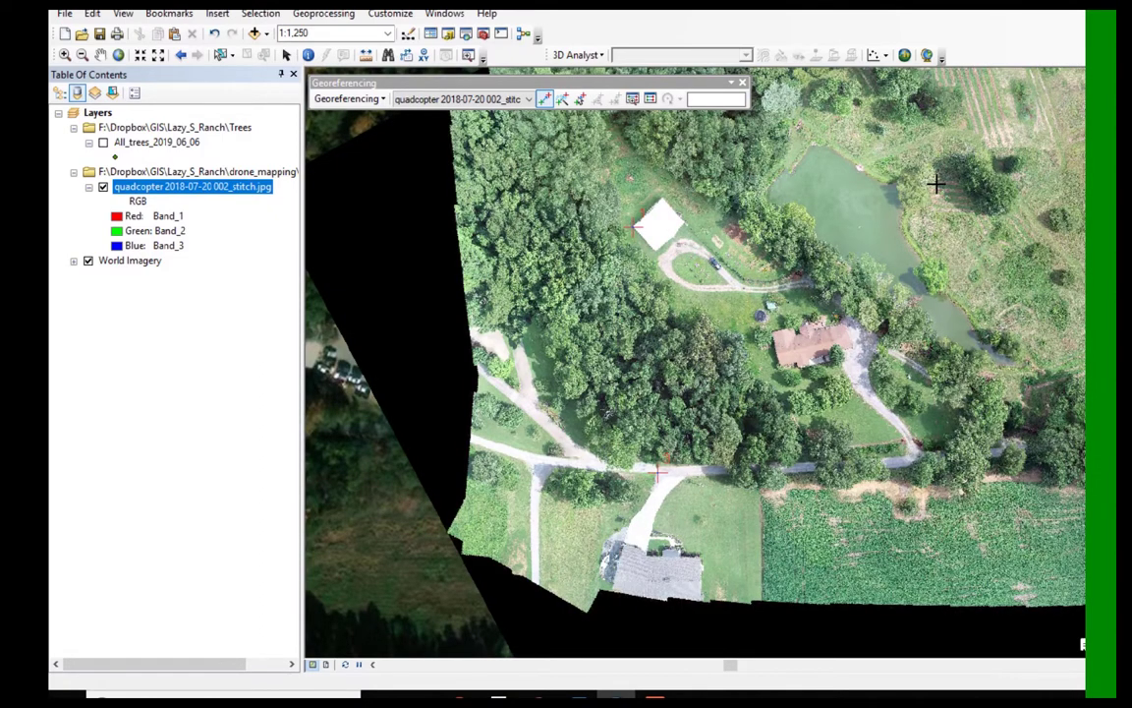
pyautogui.moveTo(936, 184); pyautogui.dragTo(666, 410)
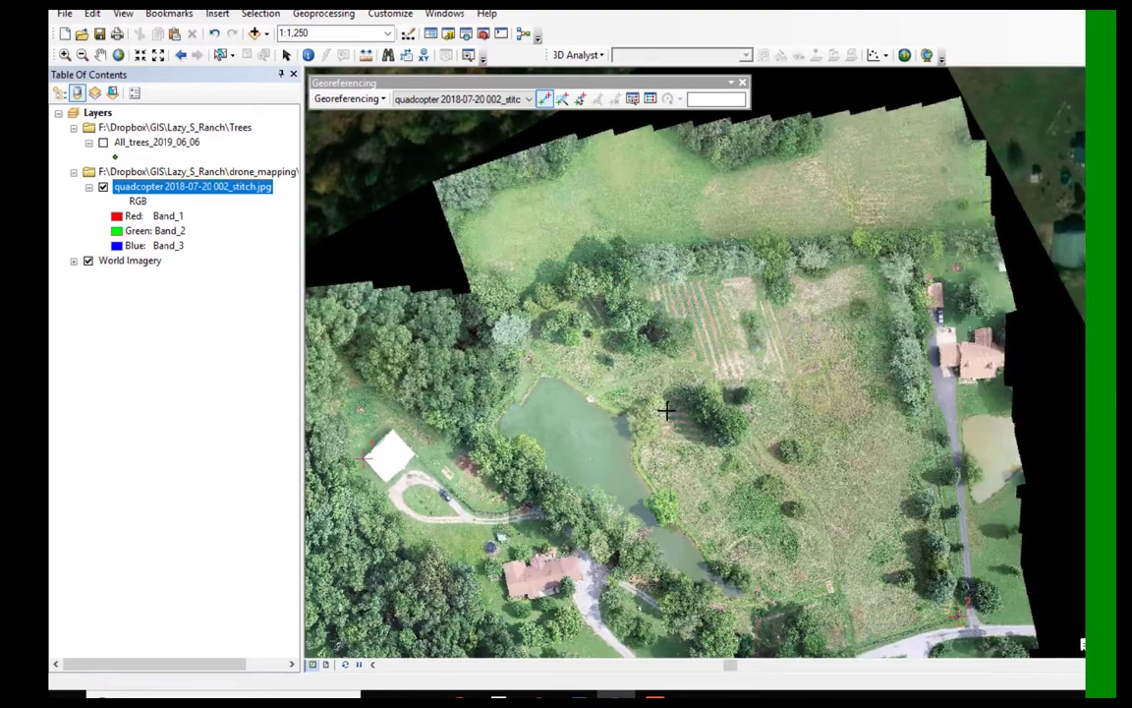
pyautogui.click(103, 186)
pyautogui.click(103, 186)
pyautogui.scroll(2, 848, 313)
pyautogui.scroll(5, 851, 312)
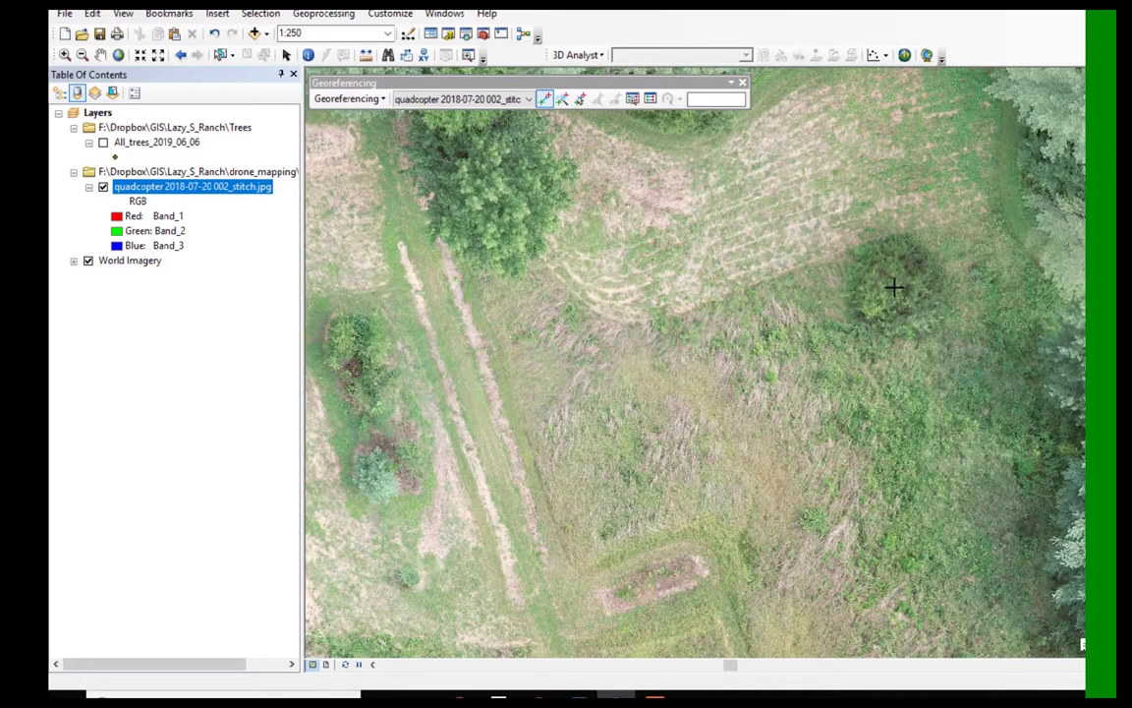
pyautogui.click(893, 287)
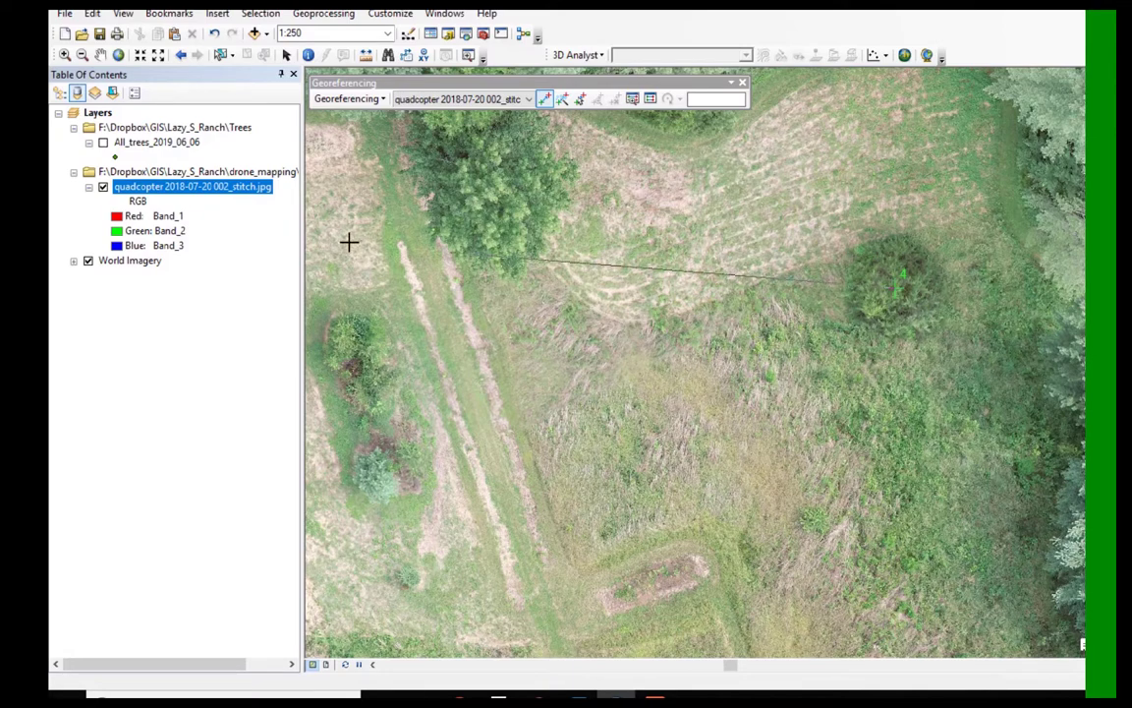
pyautogui.click(103, 188)
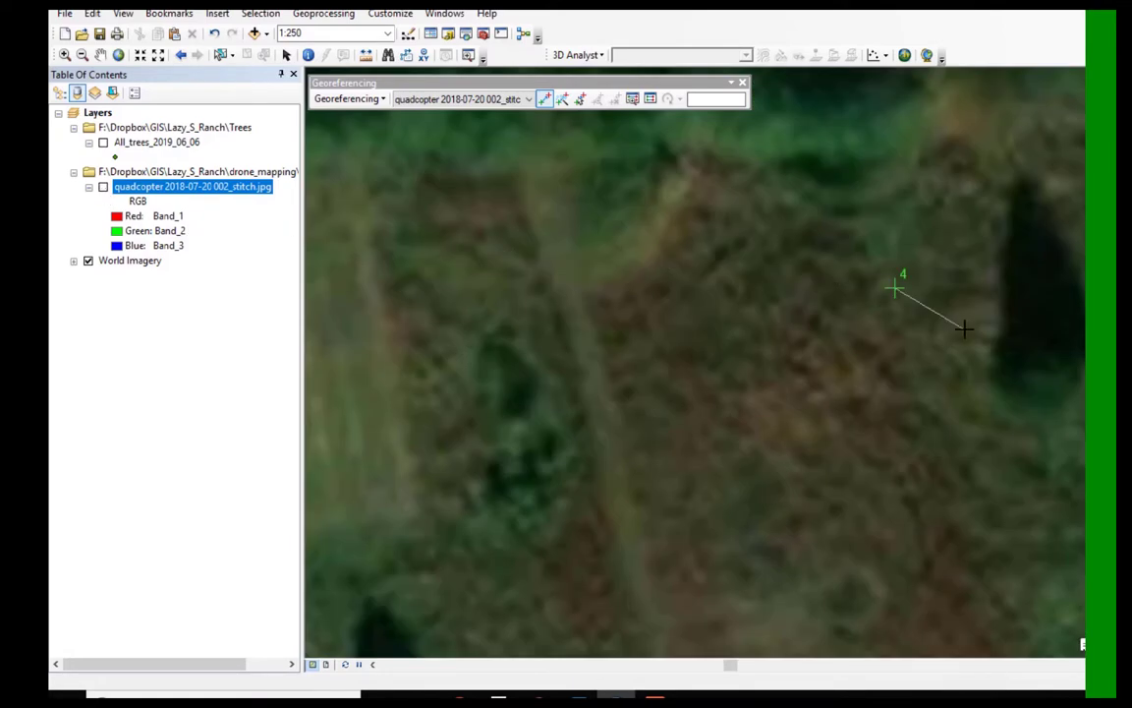
pyautogui.click(1034, 376)
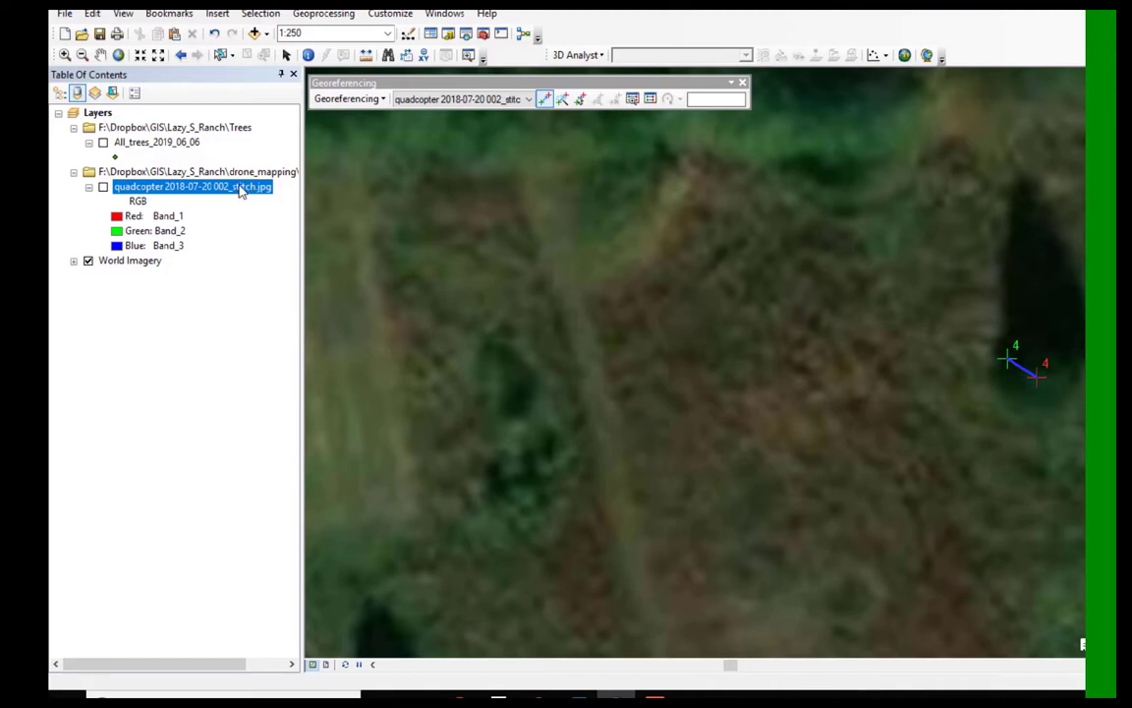
pyautogui.click(102, 187)
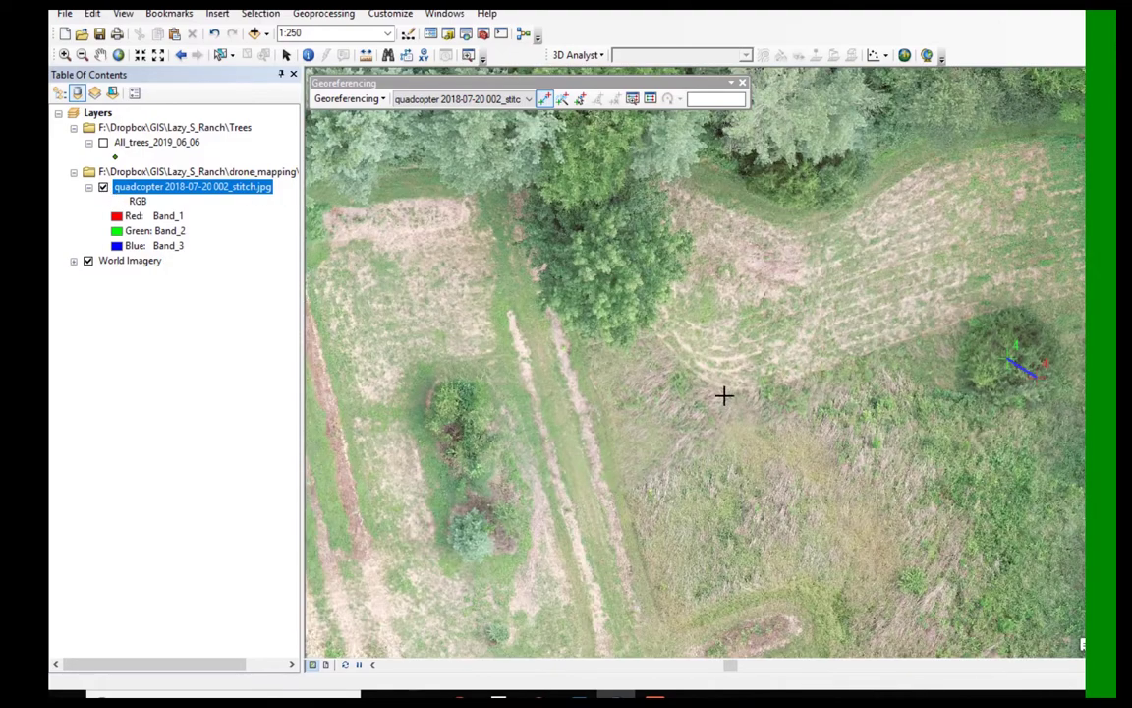
# - Make the drone image's black background transparent by displaying the background value 0, 0, 0 with no colour
pyautogui.scroll(6, 691, 412)
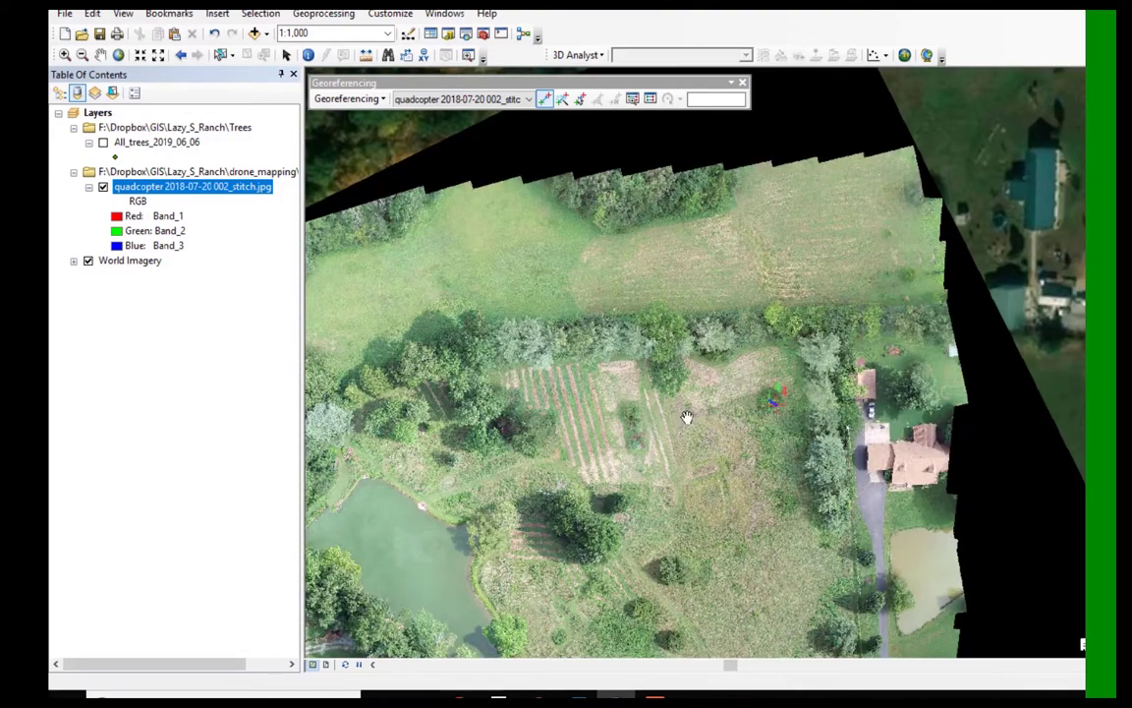
pyautogui.moveTo(690, 413); pyautogui.dragTo(822, 319)
pyautogui.scroll(2, 811, 344)
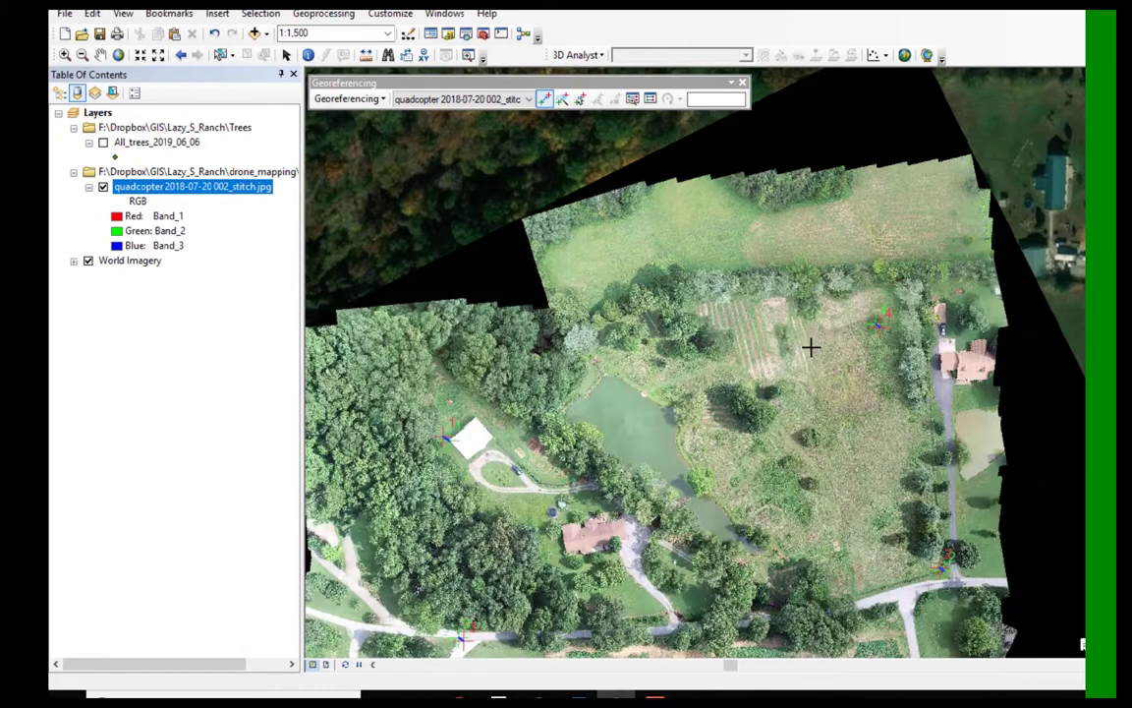
pyautogui.moveTo(783, 429); pyautogui.dragTo(773, 334)
pyautogui.scroll(2, 774, 334)
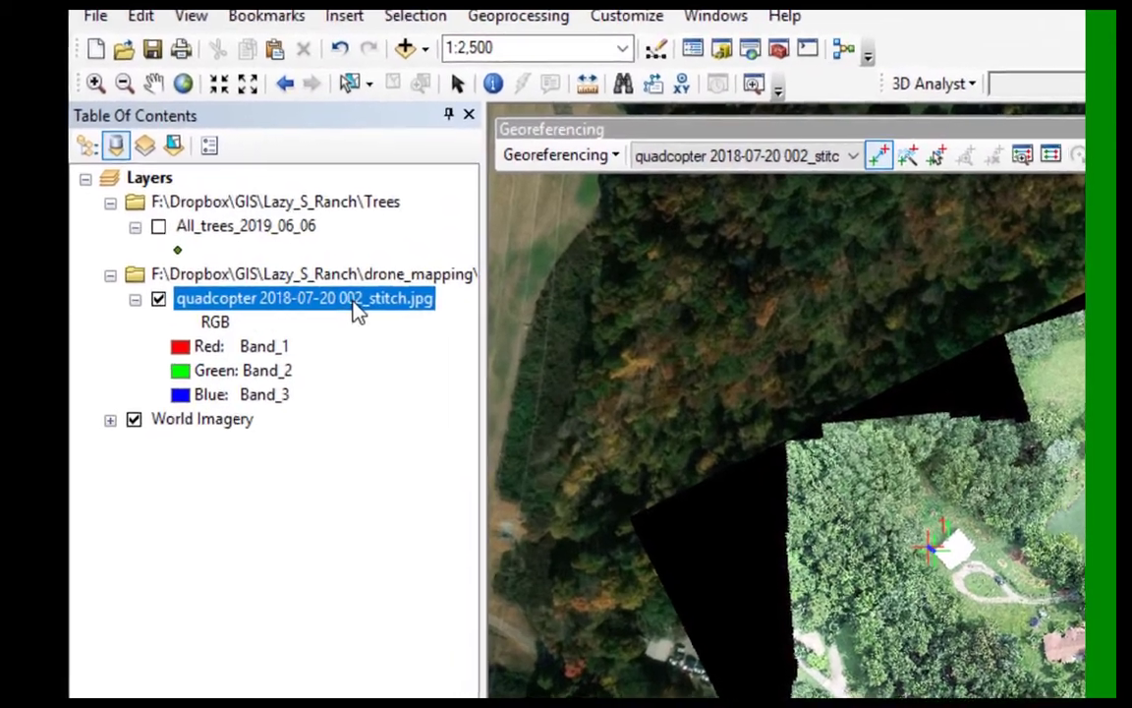
pyautogui.rightClick(224, 192)
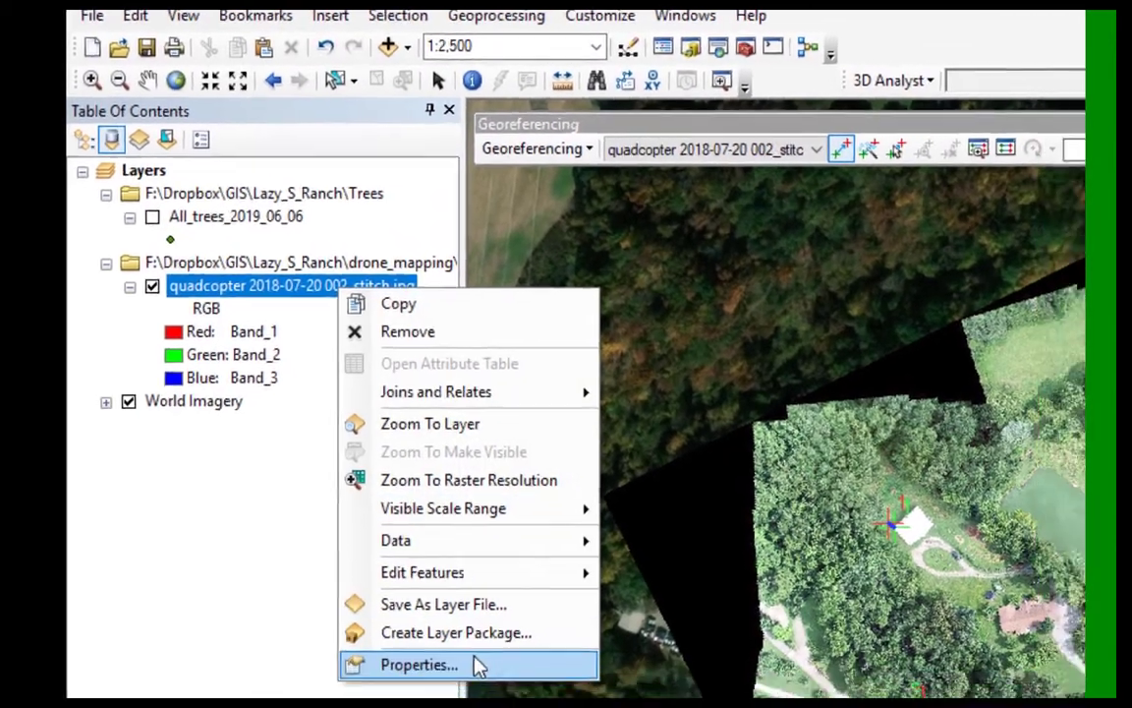
pyautogui.click(497, 692)
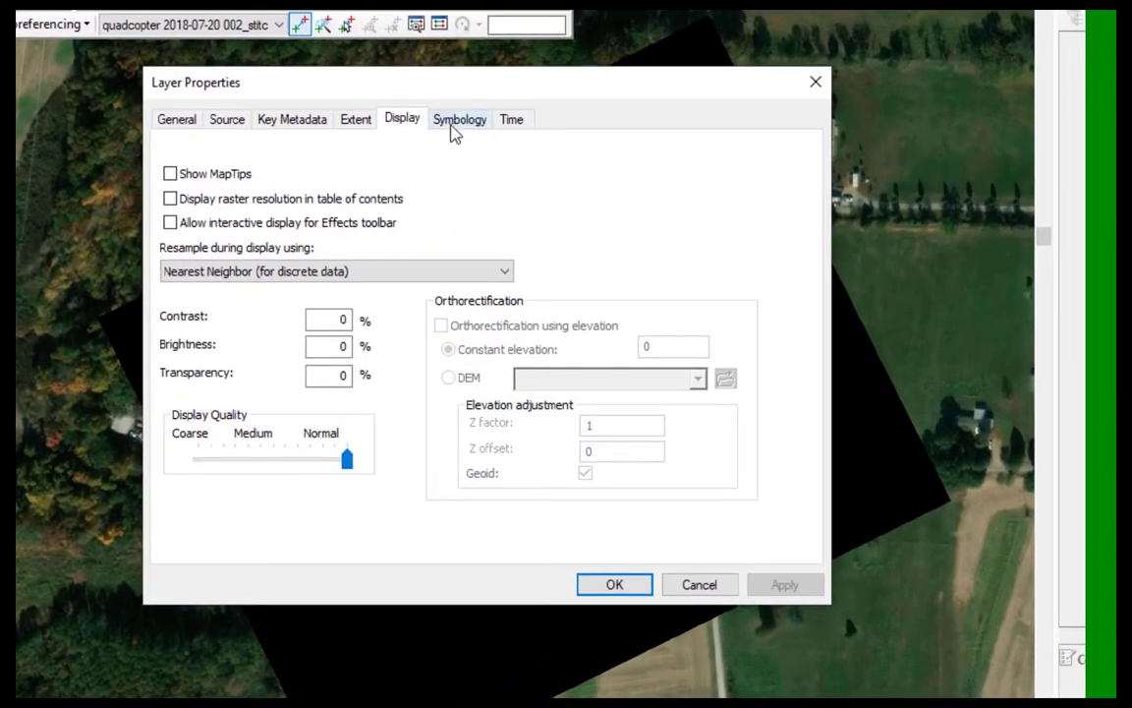
pyautogui.click(452, 129)
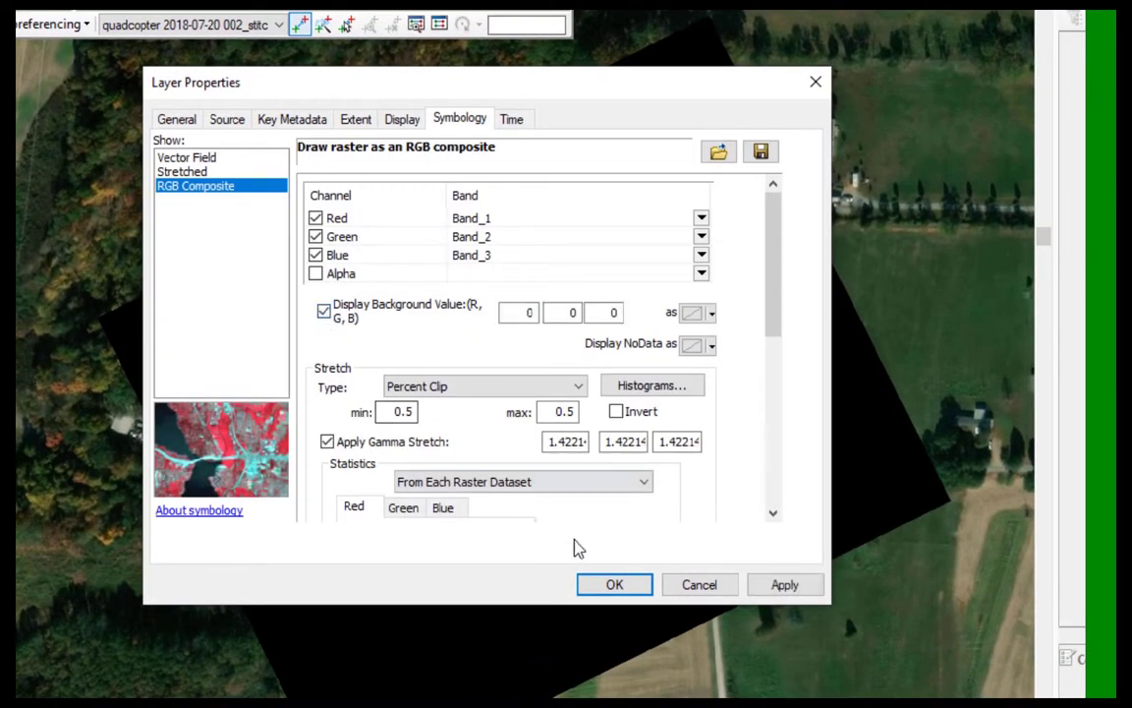
pyautogui.click(614, 584)
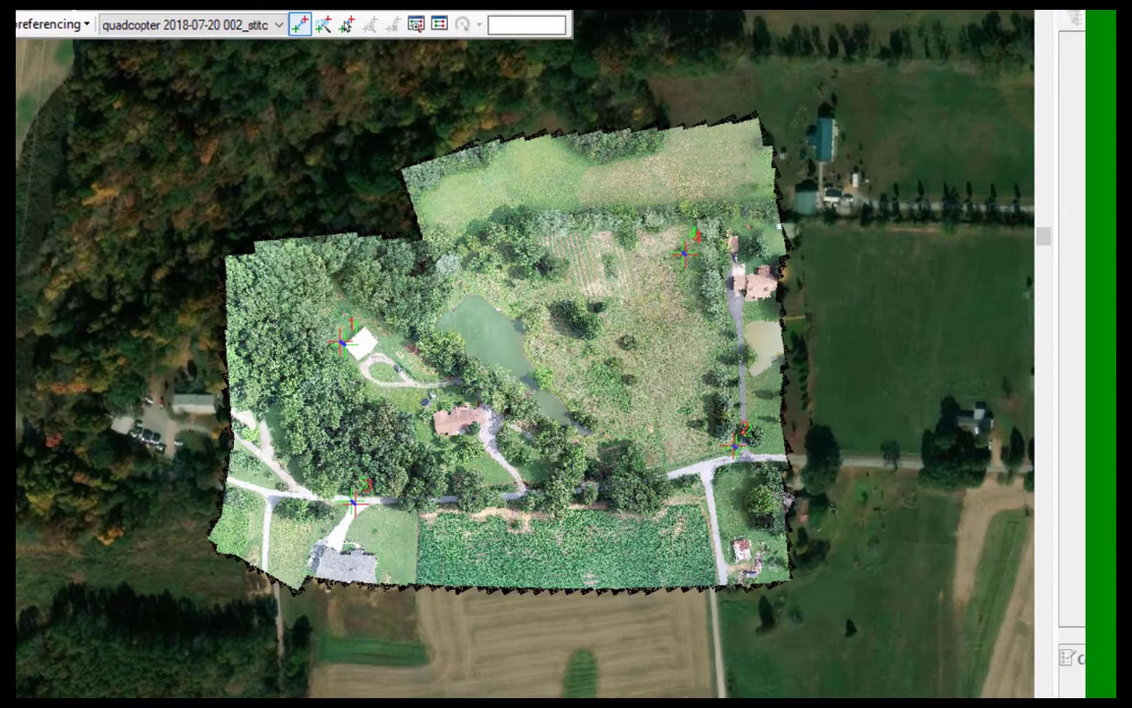
pyautogui.click(43, 27)
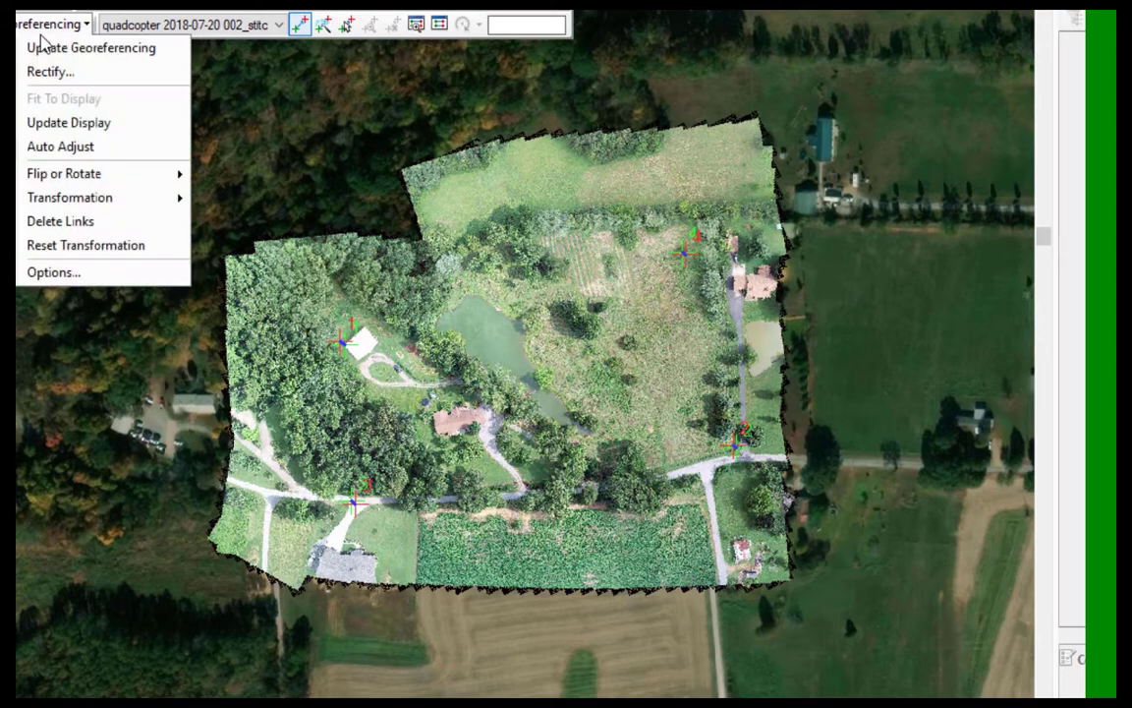
pyautogui.click(43, 34)
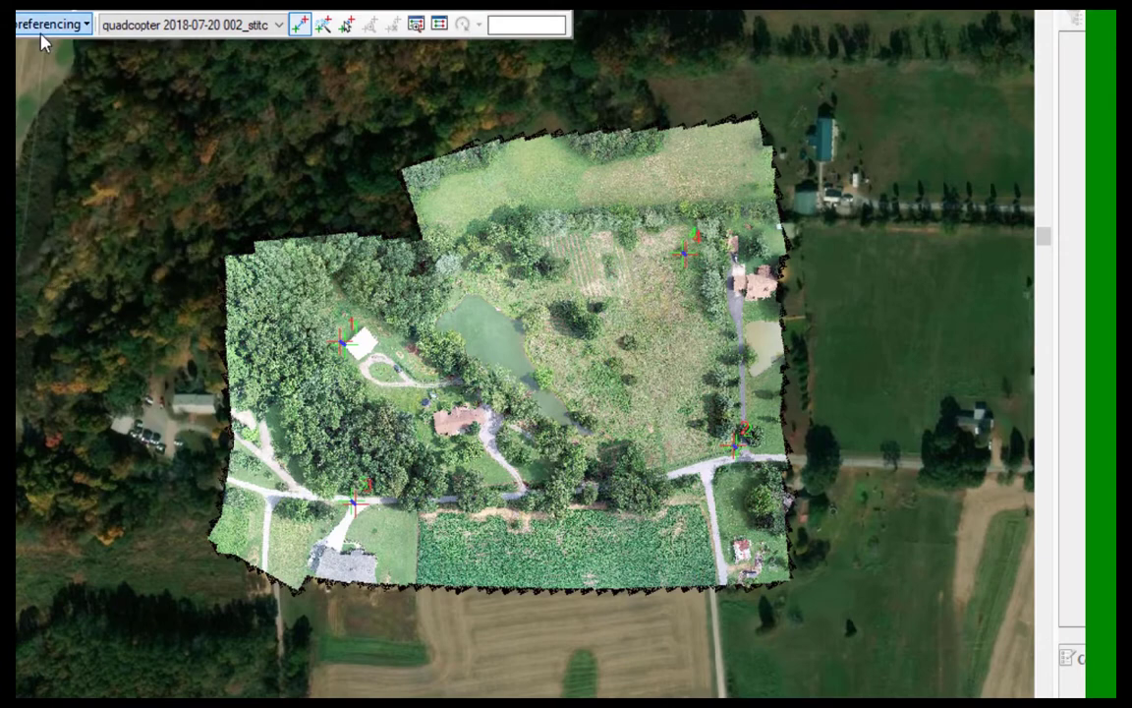
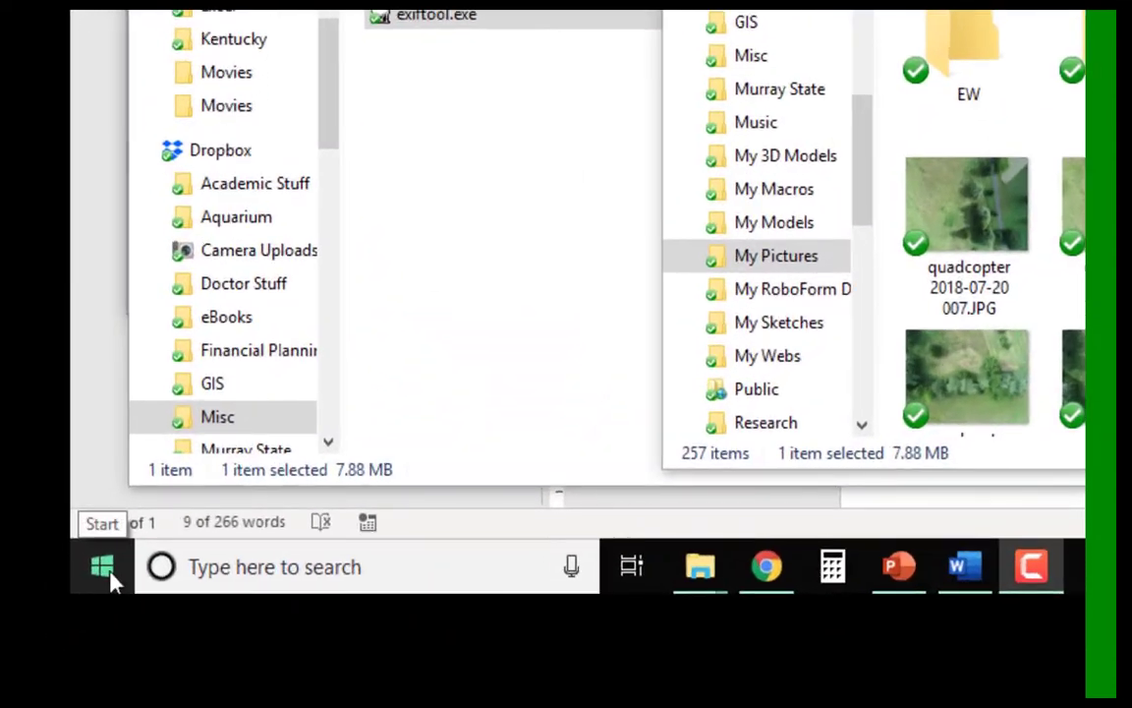
# - Open a Command Prompt and switch to drive F:
pyautogui.click(60, 630)
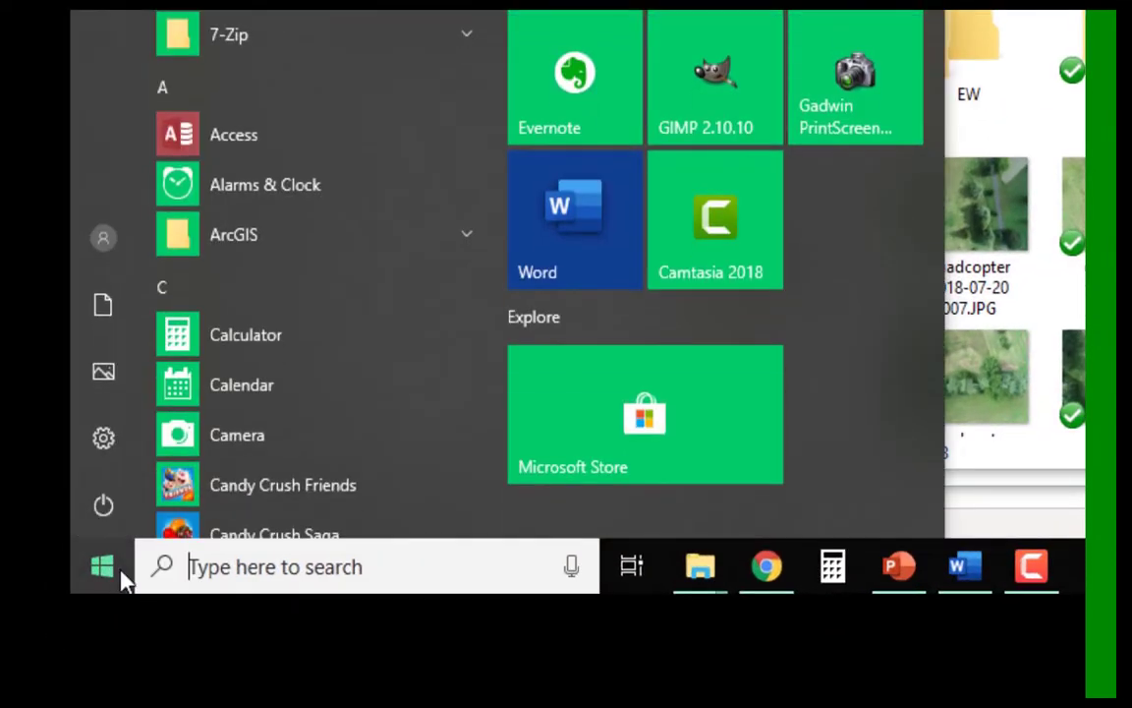
pyautogui.write('cmd')
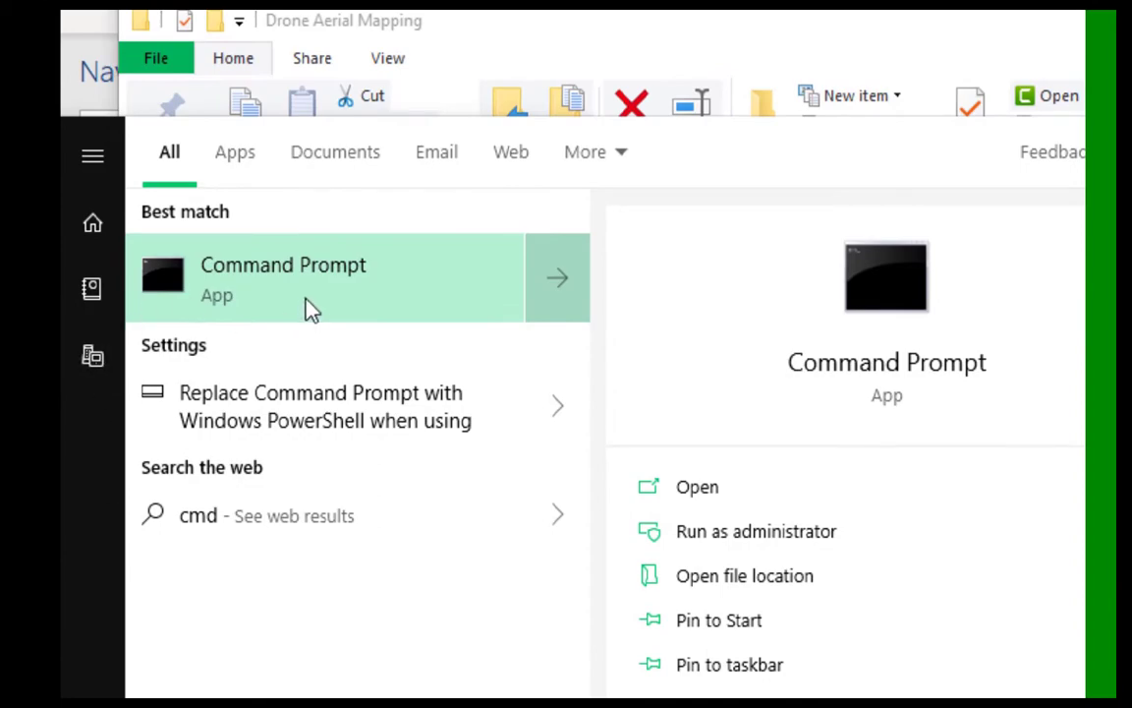
pyautogui.click(304, 299)
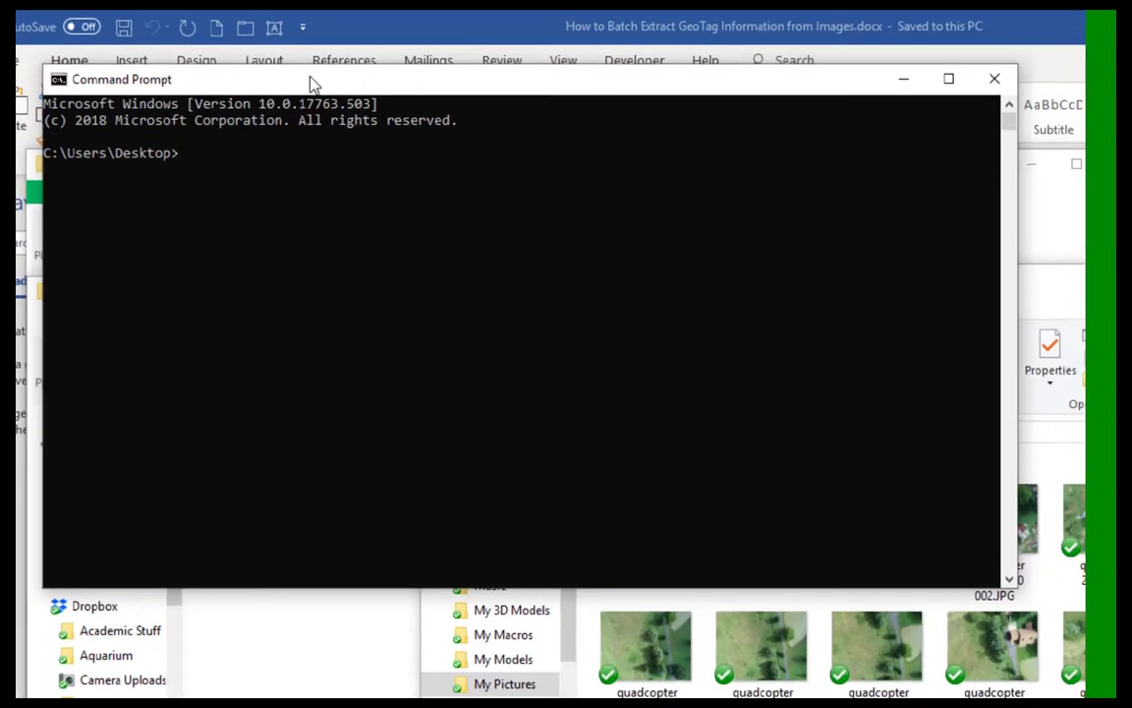
pyautogui.moveTo(312, 84); pyautogui.dragTo(431, 88)
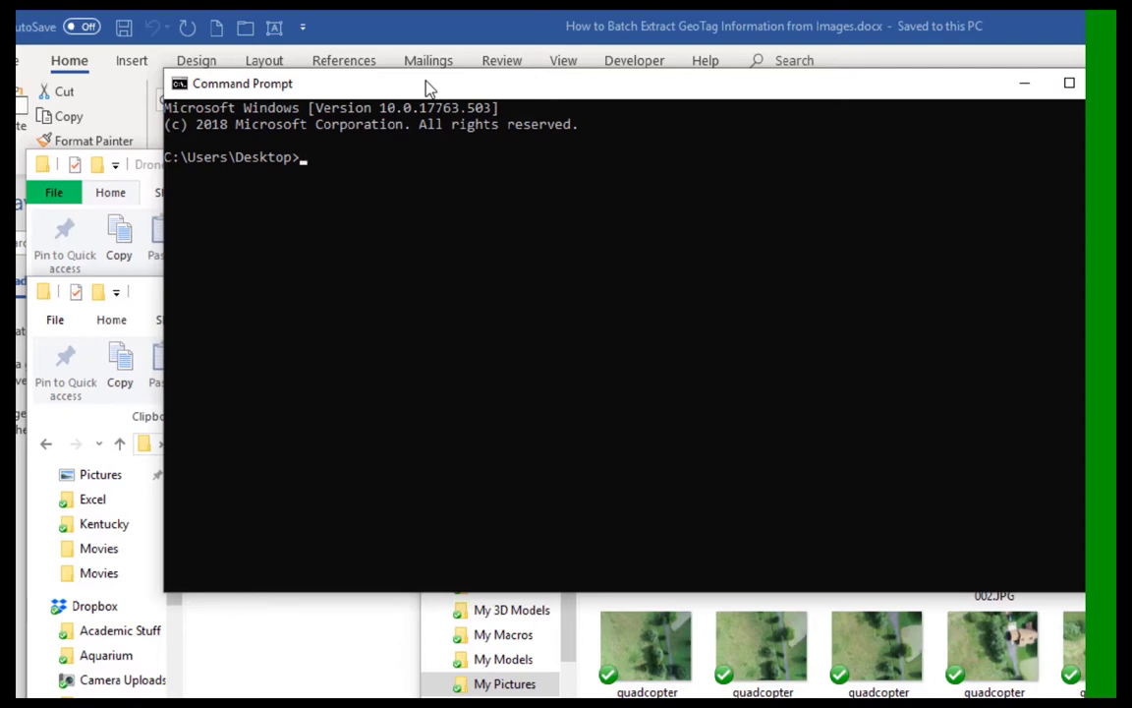
pyautogui.write('f:')
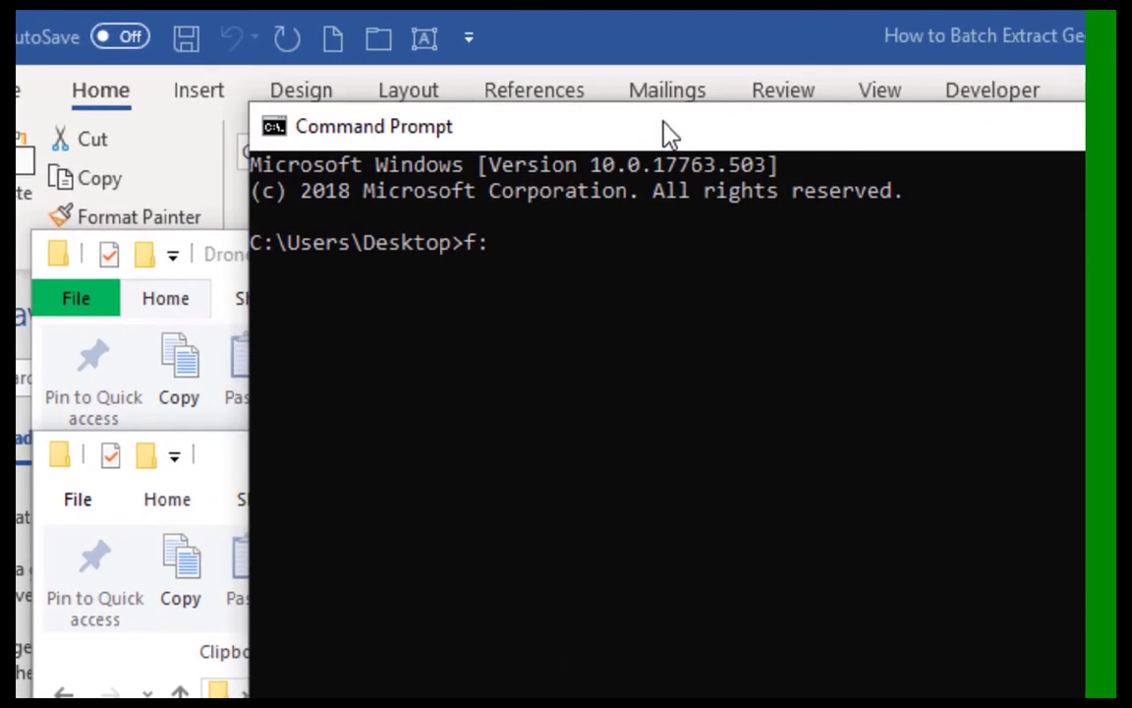
pyautogui.press('Return')
# - Try to go to the image folder by entering only its path, Dropbox\My Pictures\from camera\quadcopter 2018-07-20, without the drive prefix
pyautogui.write('F:\\Dropbox\\My Pictures\\from camera\\quadcopter 2018-07-20')
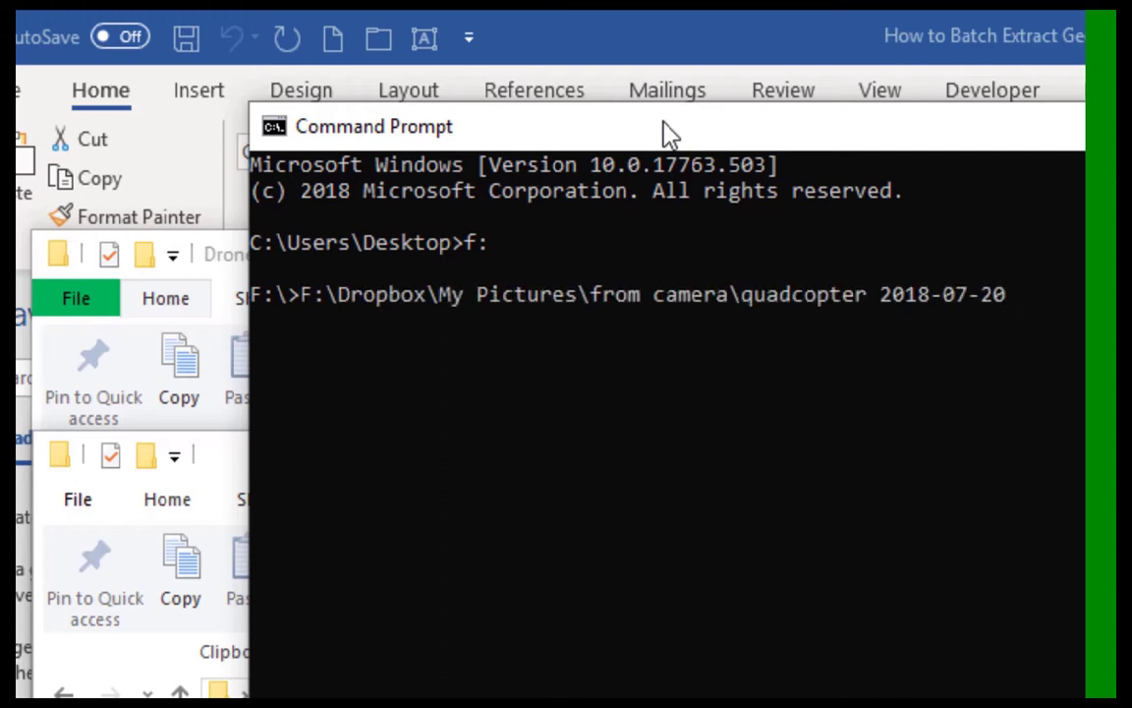
pyautogui.press('Left')
pyautogui.press('Left')
pyautogui.press('Left')
pyautogui.press('Left')
pyautogui.press('Left')
pyautogui.press('Left')
pyautogui.press('Left')
pyautogui.press('Left')
pyautogui.press('Left')
pyautogui.press('Left')
pyautogui.press('Left')
pyautogui.press('Left')
pyautogui.press('Left')
pyautogui.press('Left')
pyautogui.press('Left')
pyautogui.press('Left')
pyautogui.press('Left')
pyautogui.press('Left')
pyautogui.press('Left')
pyautogui.press('Left')
pyautogui.press('Left')
pyautogui.press('Left')
pyautogui.press('Left')
pyautogui.press('Left')
pyautogui.press('Left')
pyautogui.press('Left')
pyautogui.press('Left')
pyautogui.press('Left')
pyautogui.press('Left')
pyautogui.press('Left')
pyautogui.press('Left')
pyautogui.press('Left')
pyautogui.press('Left')
pyautogui.press('Left')
pyautogui.press('Left')
pyautogui.press('Left')
pyautogui.press('Right')
pyautogui.press('BackSpace')
pyautogui.press('BackSpace')
pyautogui.press('BackSpace')
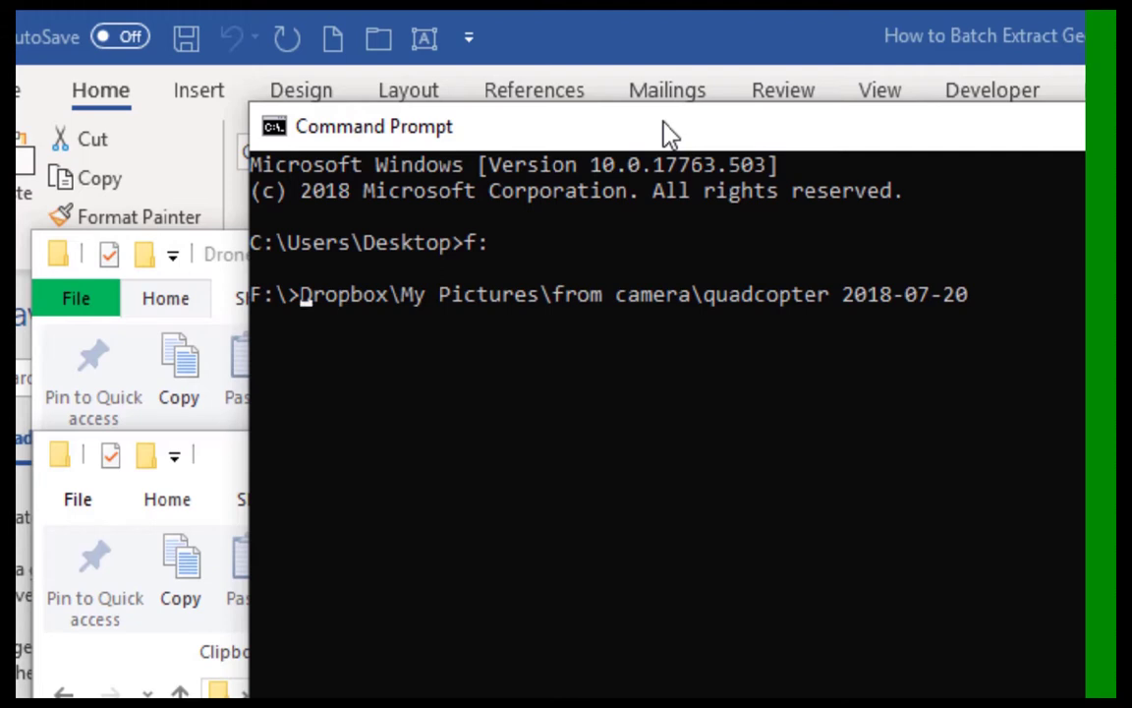
pyautogui.press('Return')
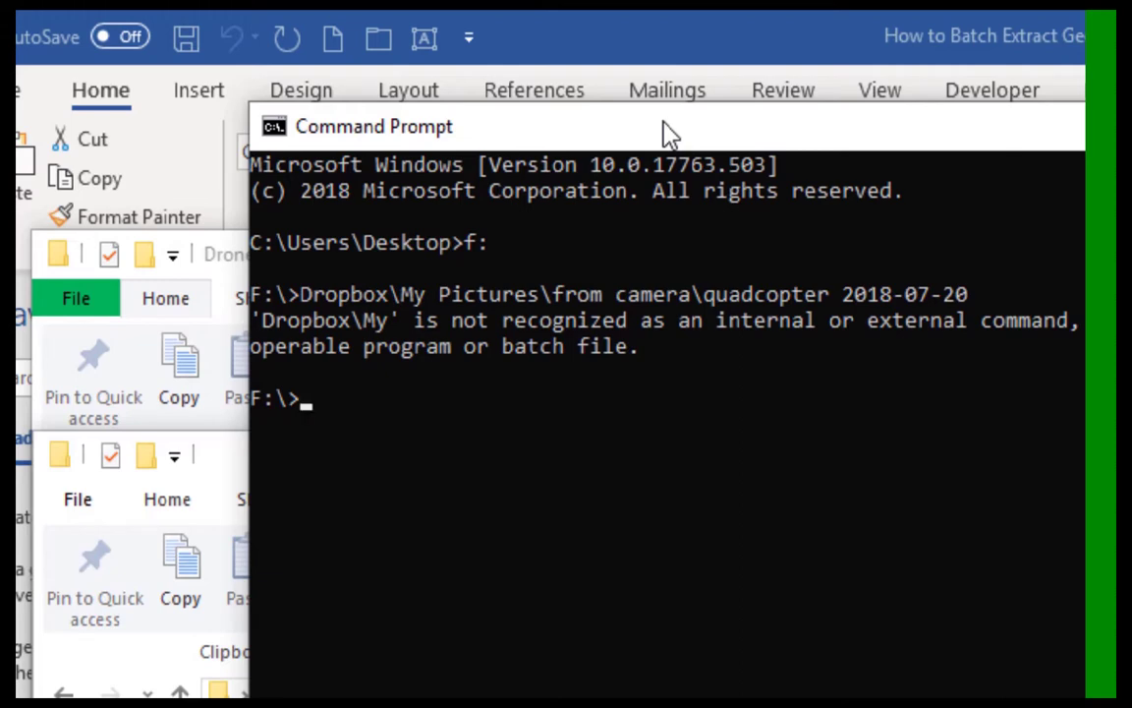
# - Change the working directory with cd \Dropbox\My Pictures\from camera\quadcopter 2018-07-20
pyautogui.write('cd')
pyautogui.write('F:\\Dropbox\\My Pictures\\from camera\\quadcopter 2018-07-20')
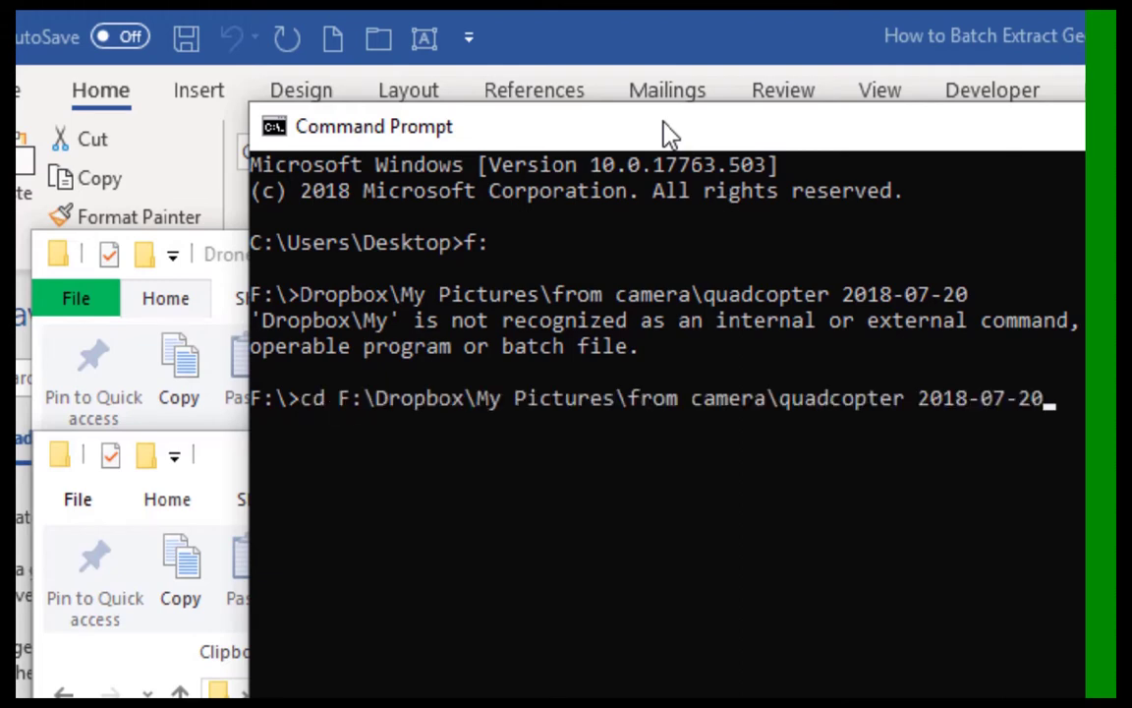
pyautogui.press('Left')
pyautogui.press('Left')
pyautogui.press('Left')
pyautogui.press('Left')
pyautogui.press('Left')
pyautogui.press('Left')
pyautogui.press('Left')
pyautogui.press('Left')
pyautogui.press('Left')
pyautogui.press('Left')
pyautogui.press('Left')
pyautogui.press('Left')
pyautogui.press('Left')
pyautogui.press('Left')
pyautogui.press('Left')
pyautogui.press('Left')
pyautogui.press('Left')
pyautogui.press('Left')
pyautogui.press('Left')
pyautogui.press('Left')
pyautogui.press('Left')
pyautogui.press('Left')
pyautogui.press('Left')
pyautogui.press('Left')
pyautogui.press('Left')
pyautogui.press('BackSpace')
pyautogui.press('BackSpace')
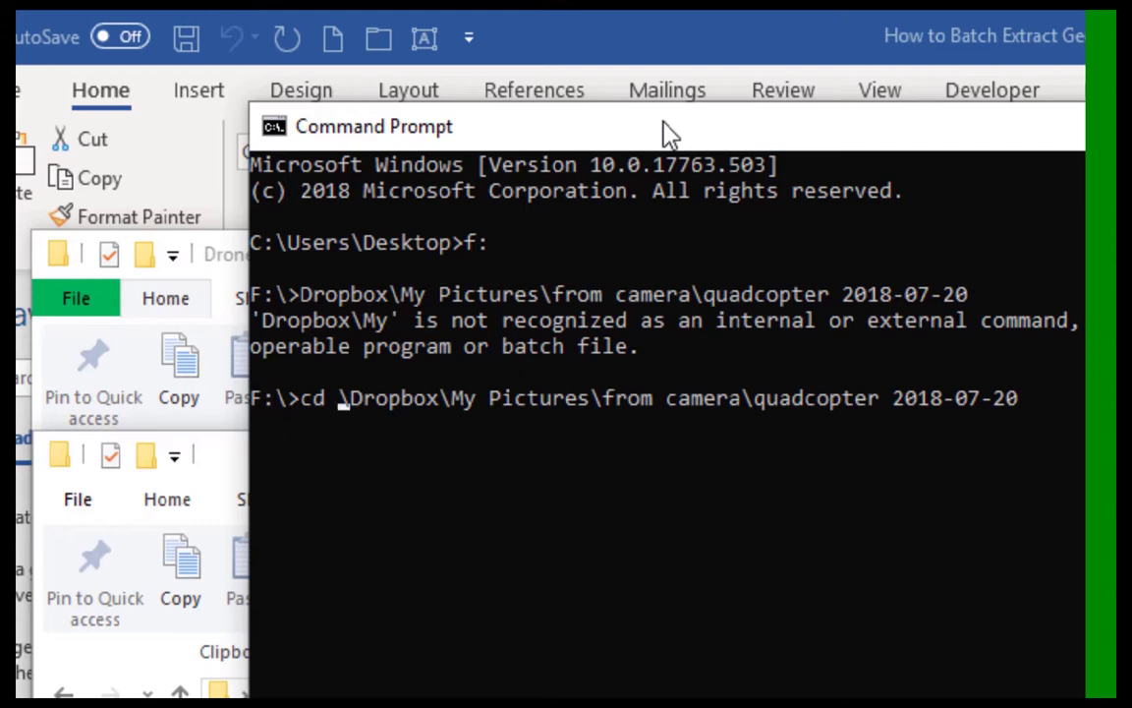
pyautogui.press('Return')
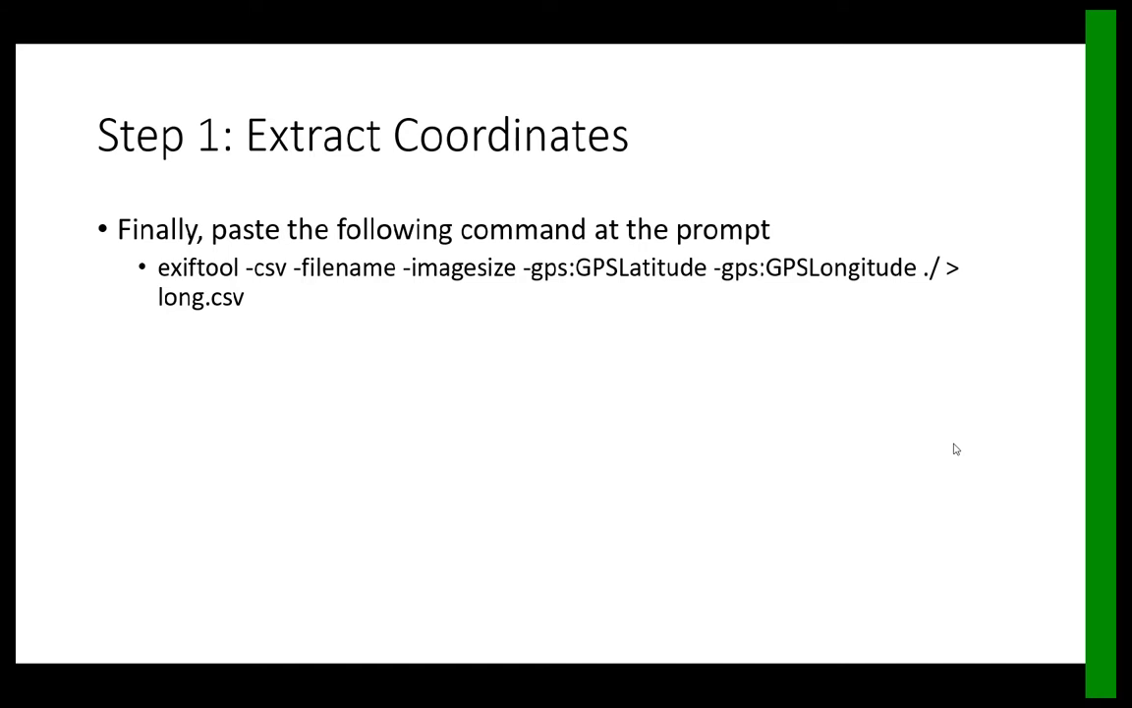
pyautogui.click(955, 449)
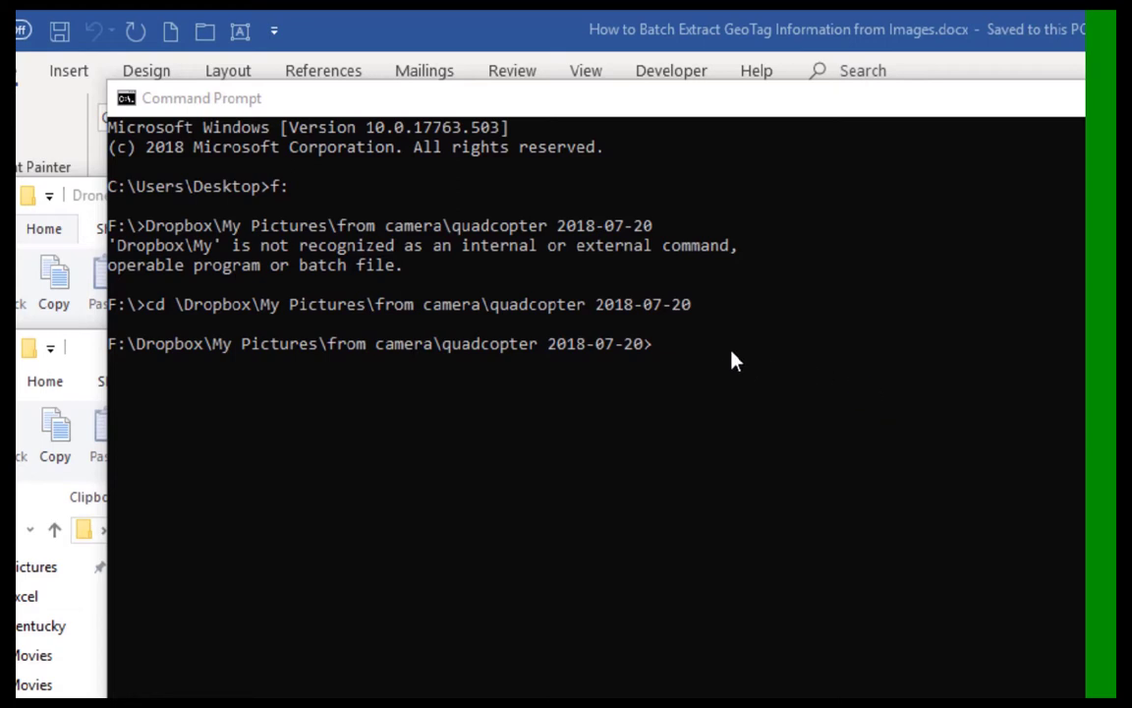
# - Extract the image coordinates by running exiftool -csv -filename -imagesize -gps:GPSLatitude -gps:GPSLongitude ./ > long.csv in the Command Prompt
pyautogui.click(670, 349)
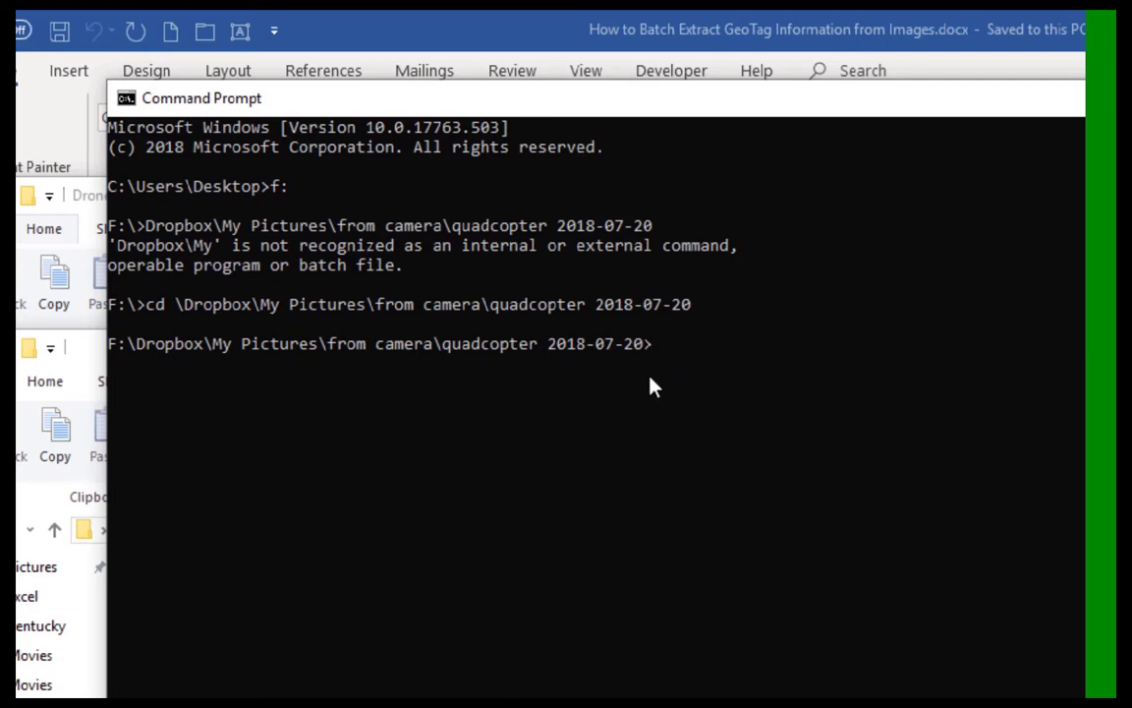
pyautogui.write('exiftool -csv -filename -imagesize -gps:GPSLatitude -gps:GPSLongitude ./ > long.csv')
pyautogui.press('Return')
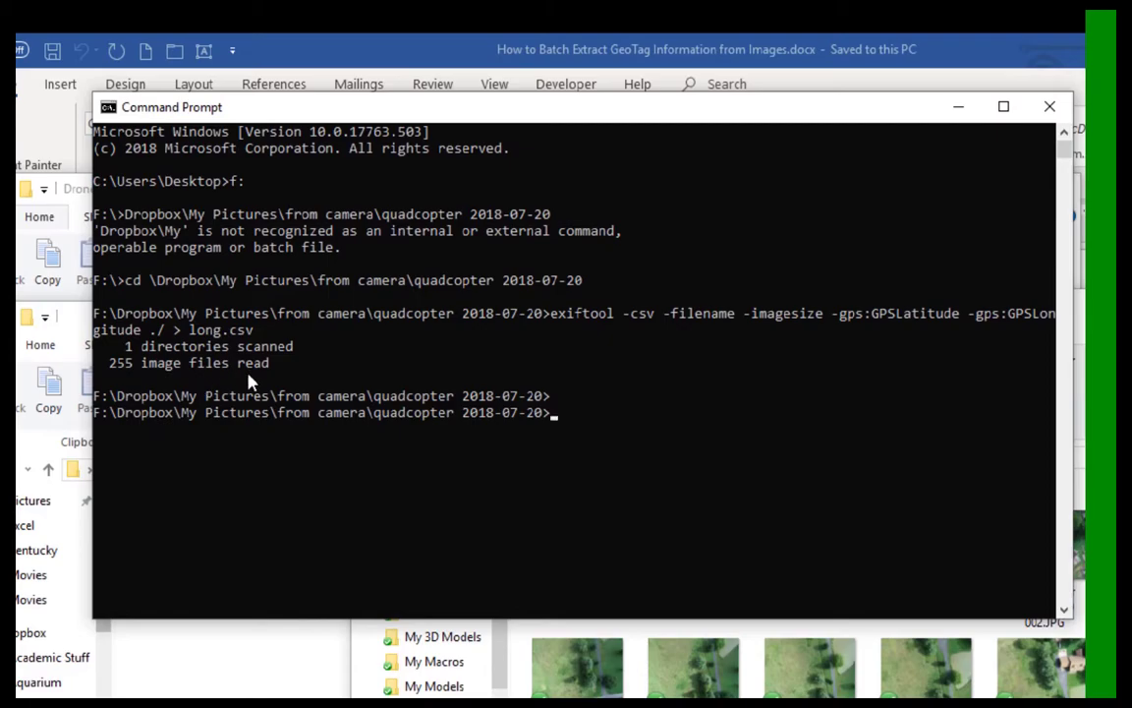
# - Switch to File Explorer and select long.csv in the quadcopter 2018-07-20 folder
pyautogui.click(1079, 323)
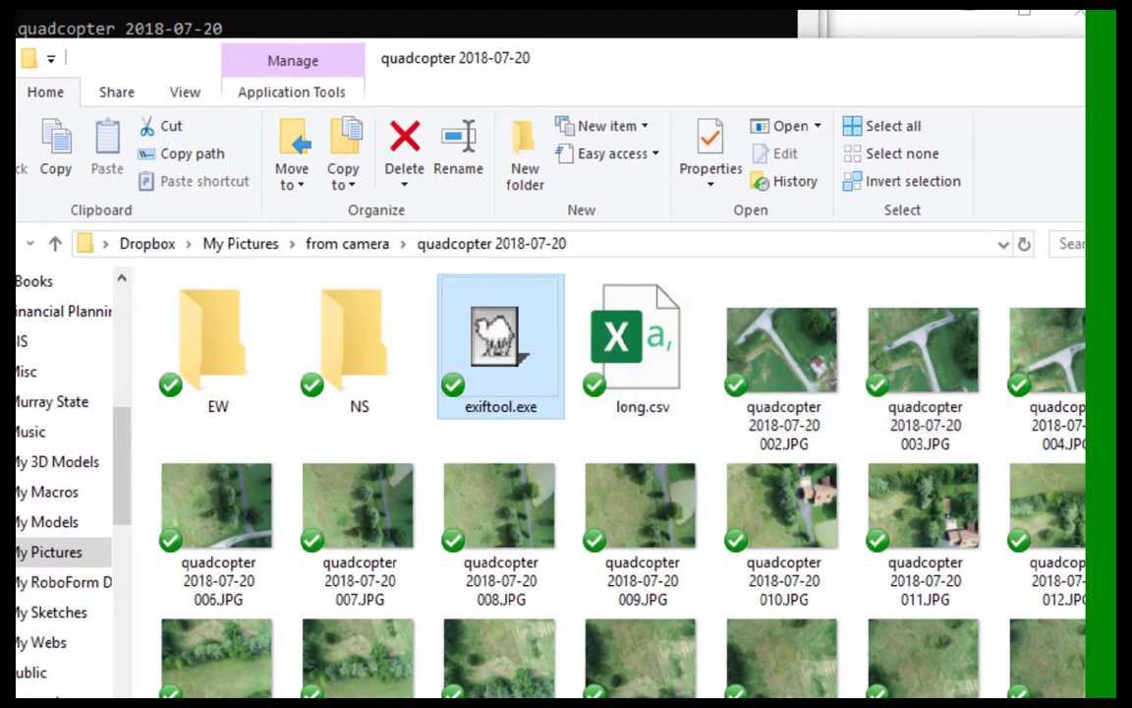
pyautogui.hotkey('alt', 'Tab')
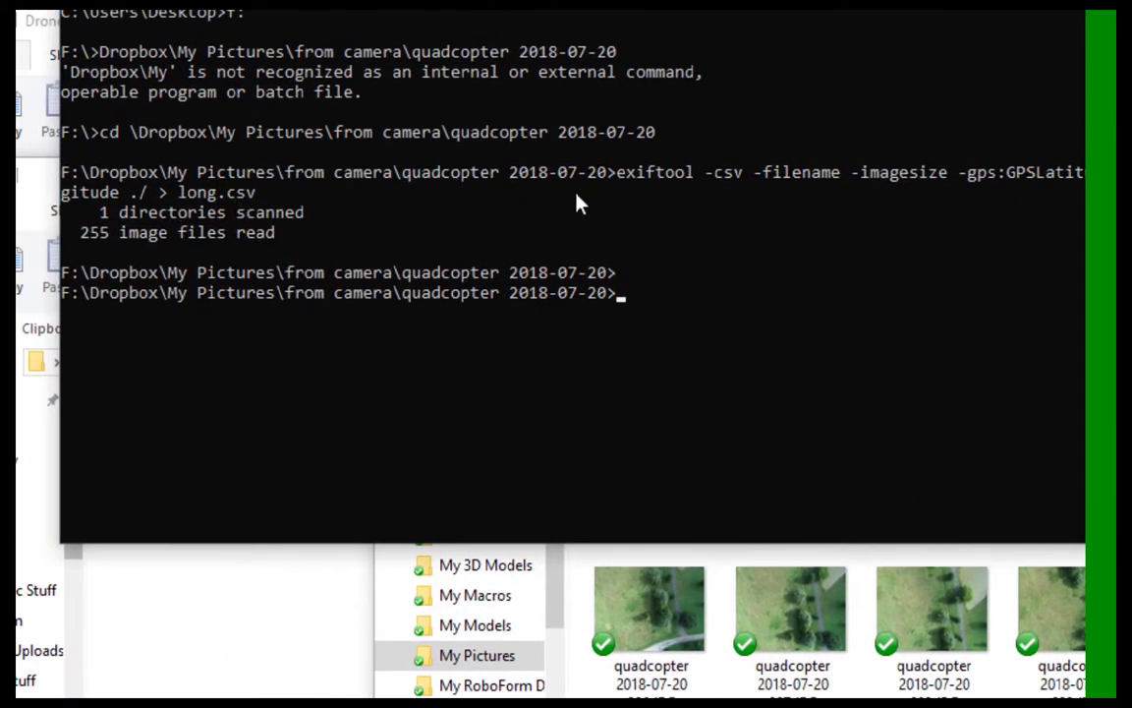
pyautogui.hotkey('alt', 'Tab')
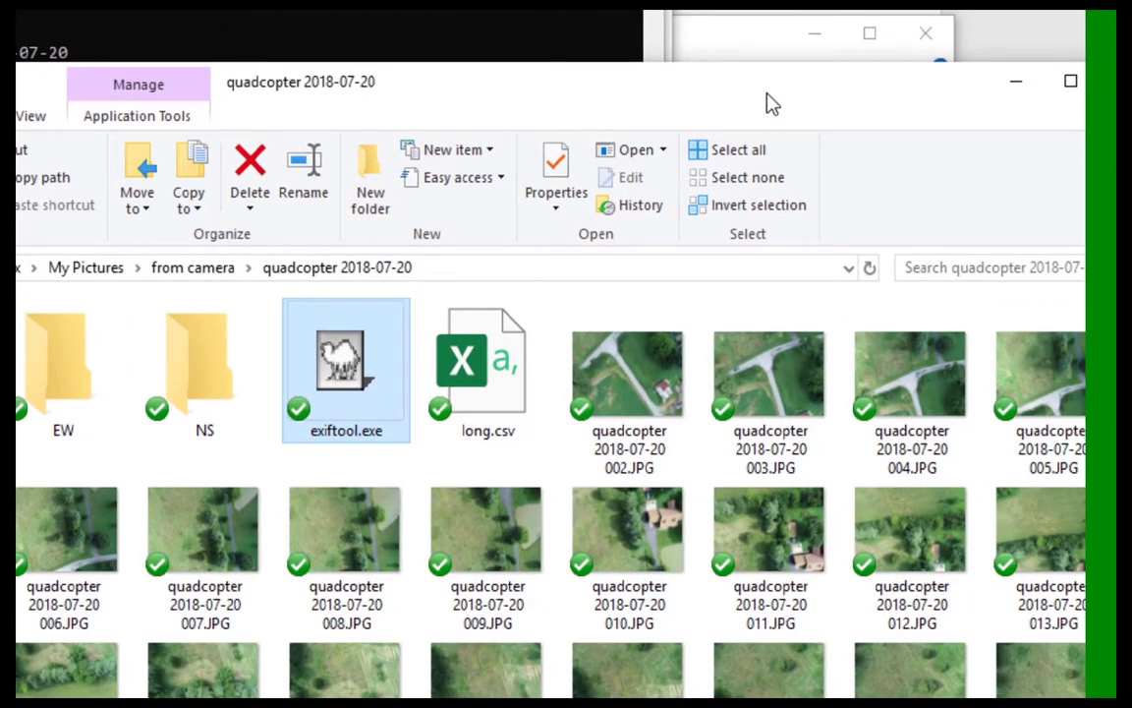
pyautogui.click(492, 403)
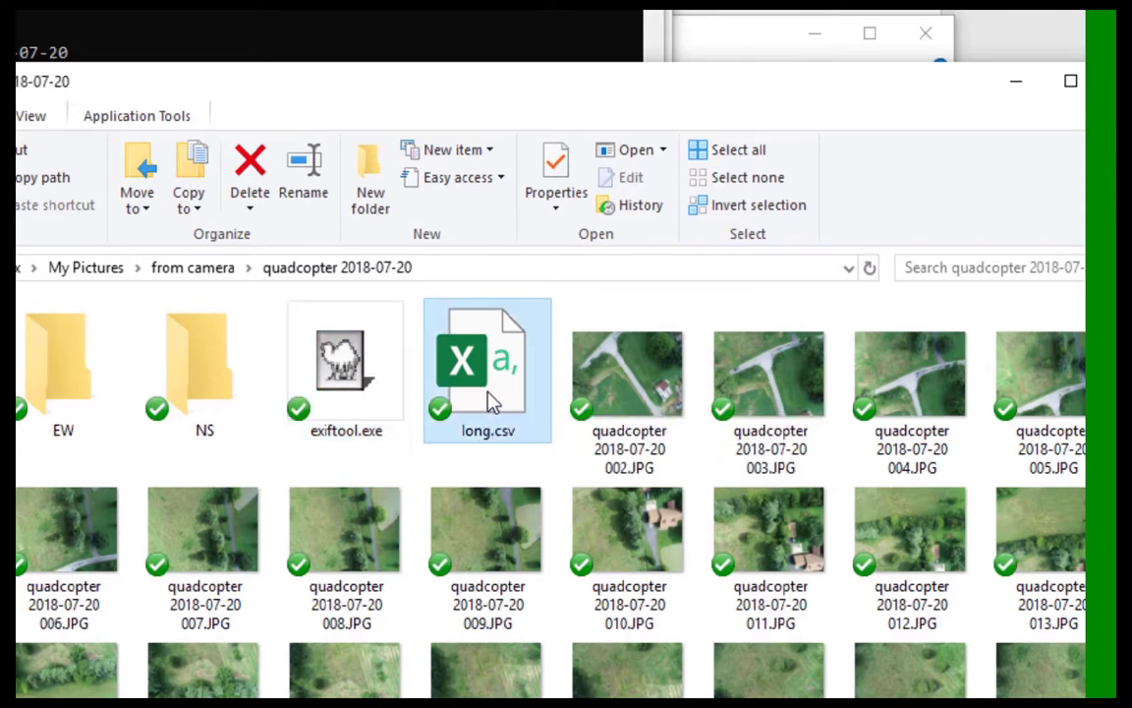
# - Open long.csv in Excel, maximize its window, and auto-fit the widths of all columns to their contents
pyautogui.doubleClick(491, 402)
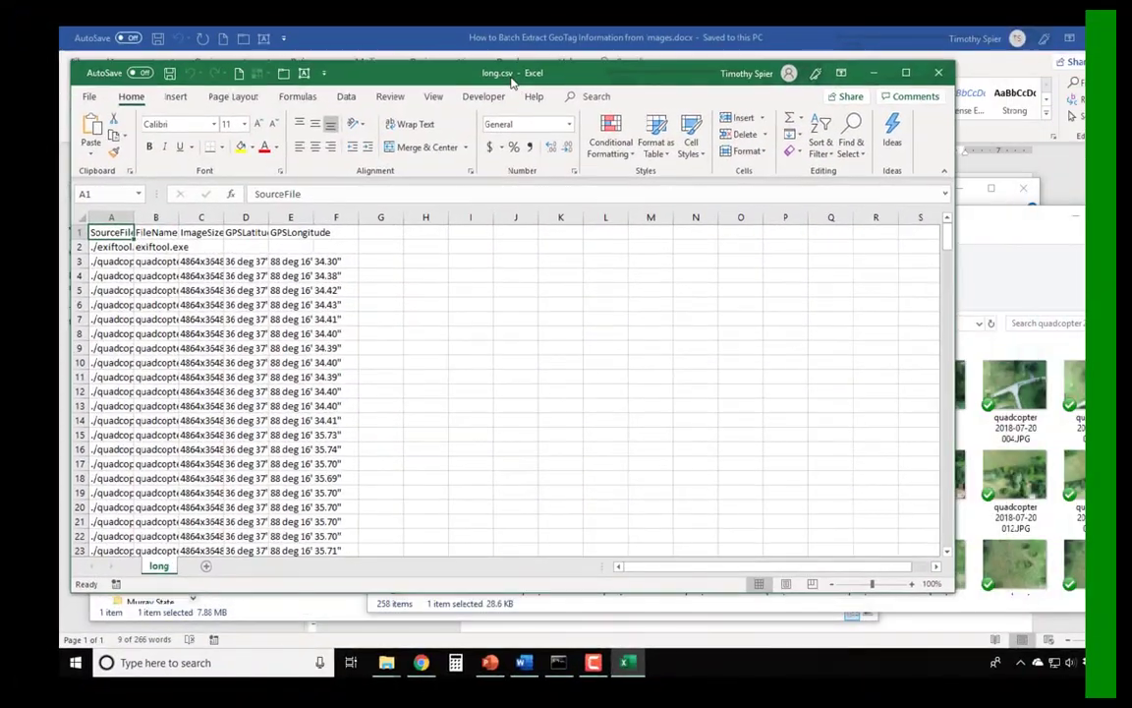
pyautogui.doubleClick(511, 84)
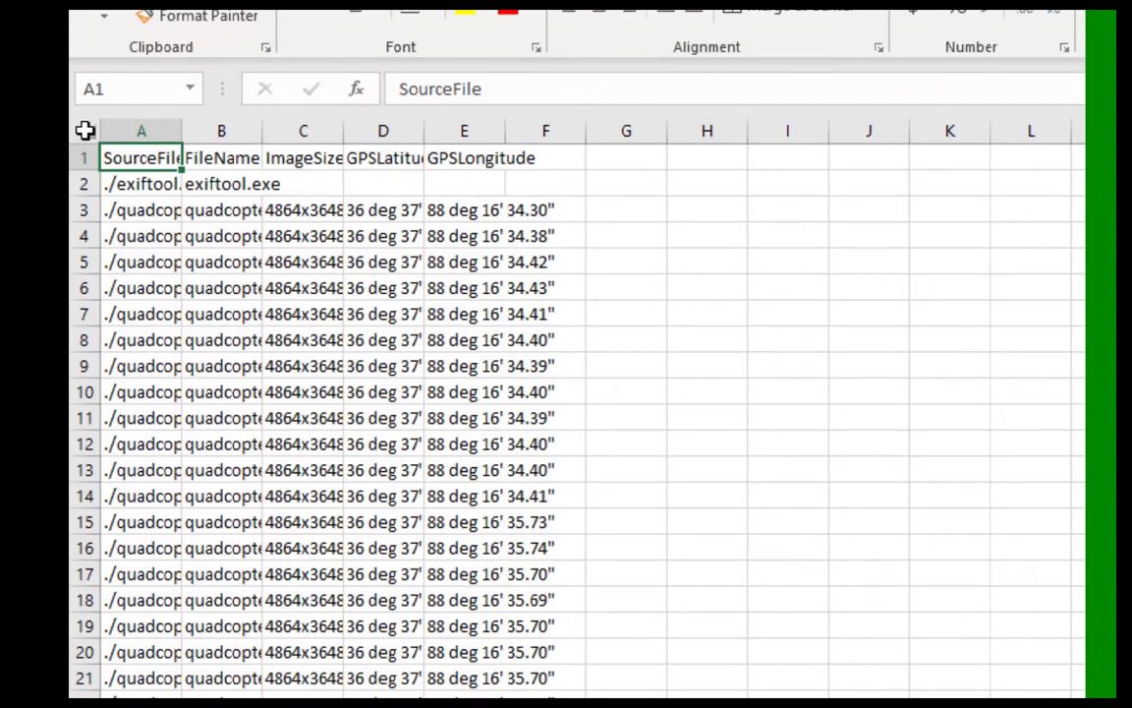
pyautogui.click(74, 170)
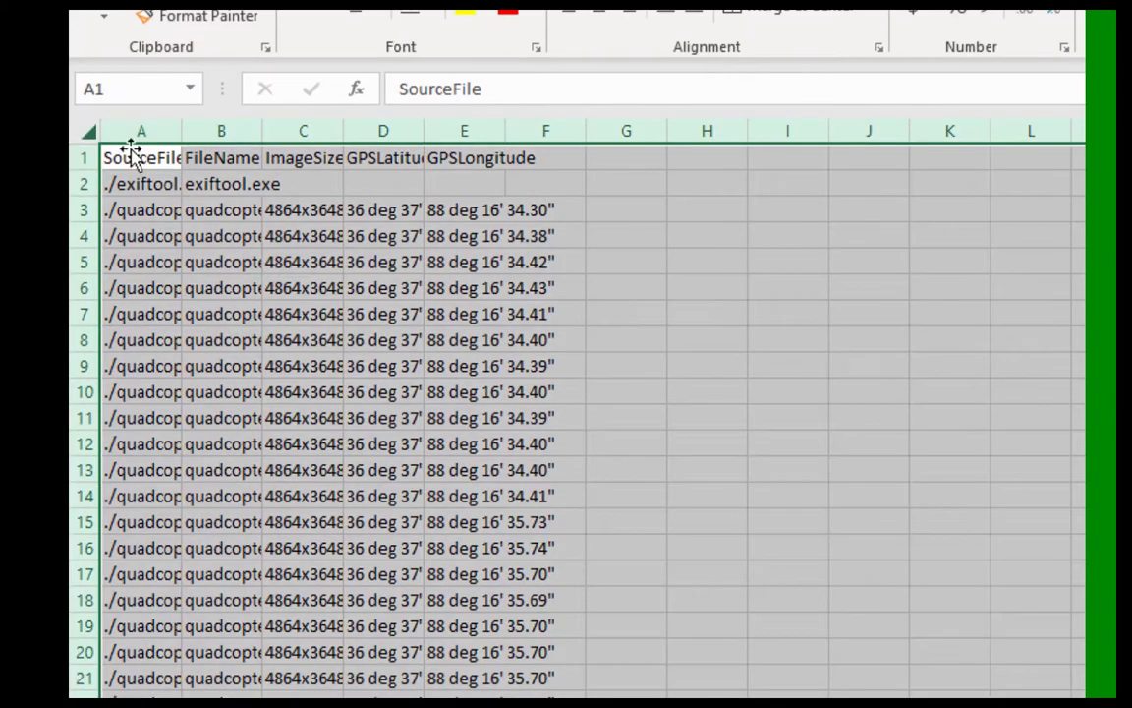
pyautogui.doubleClick(180, 131)
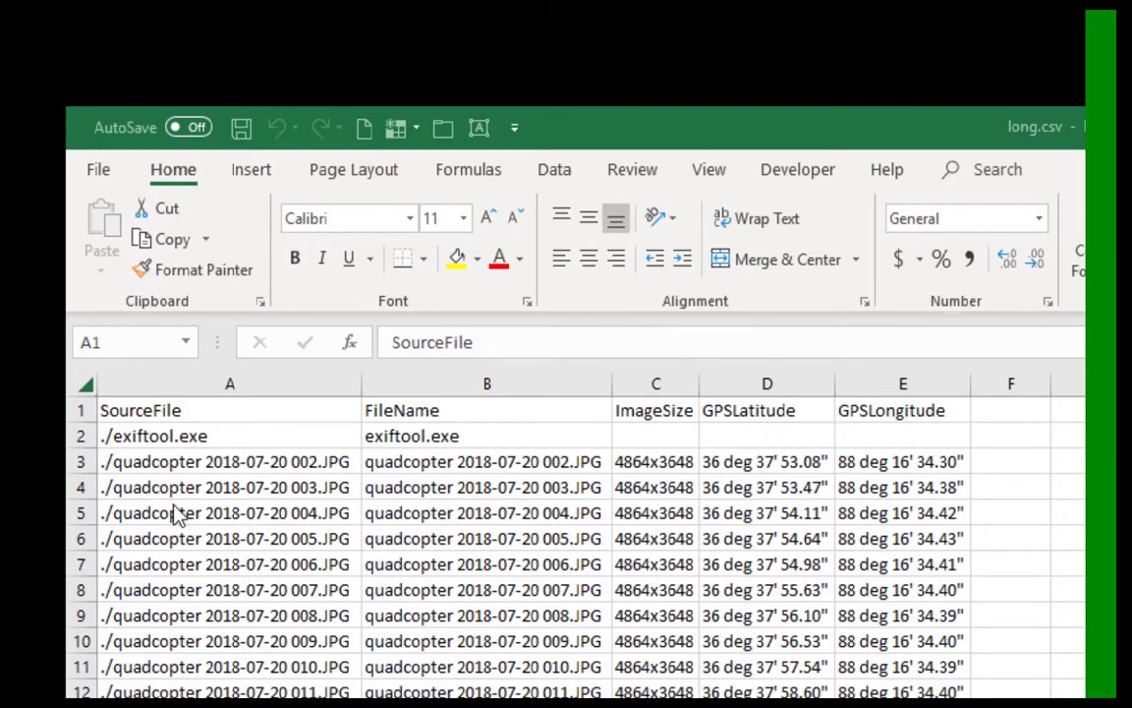
# - Delete the exiftool.exe row, row 2, from the sheet
pyautogui.hotkey('ctrl', 'a')
pyautogui.click(76, 436)
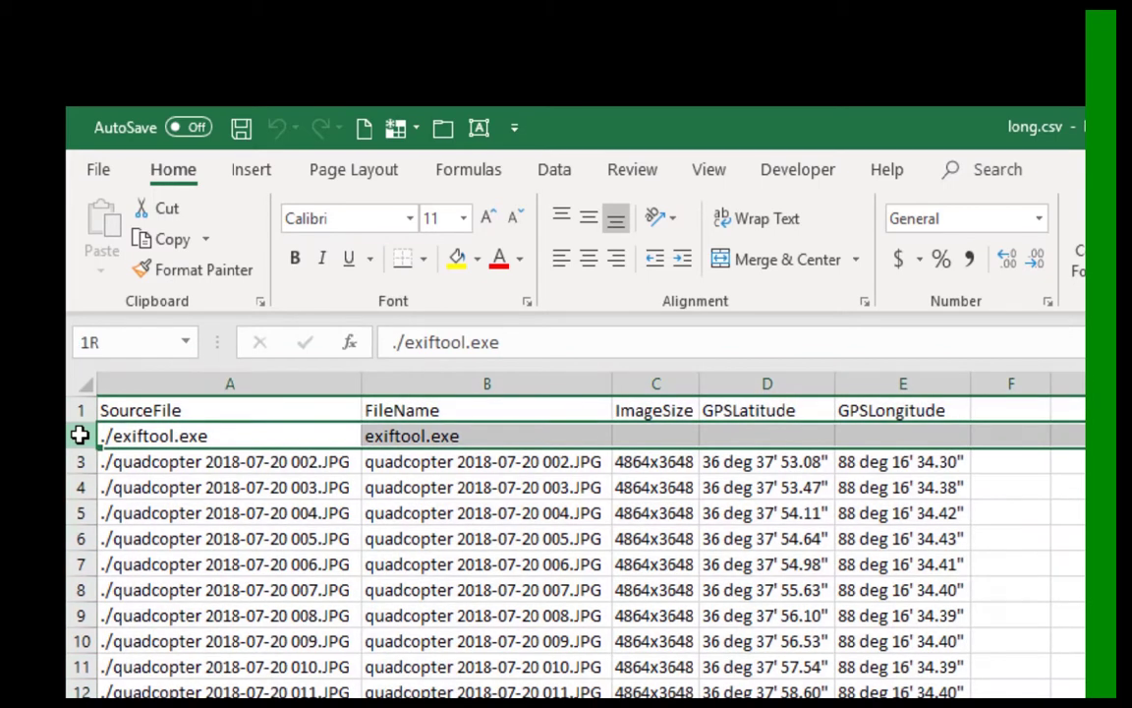
pyautogui.rightClick(78, 435)
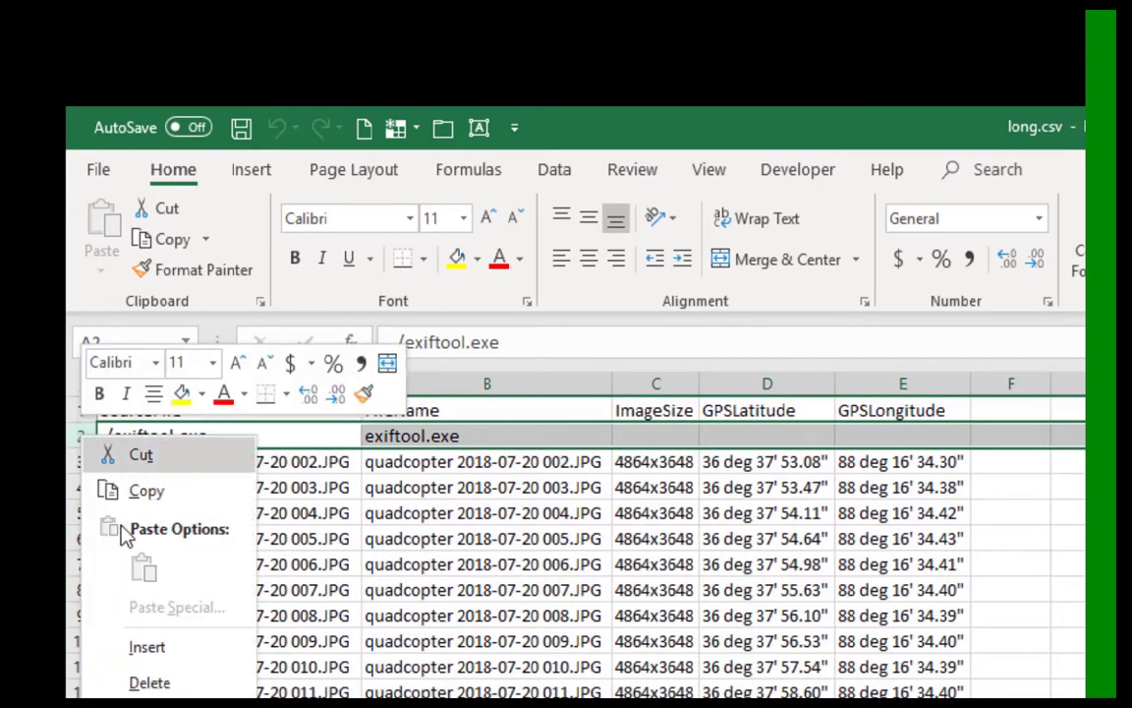
pyautogui.click(166, 680)
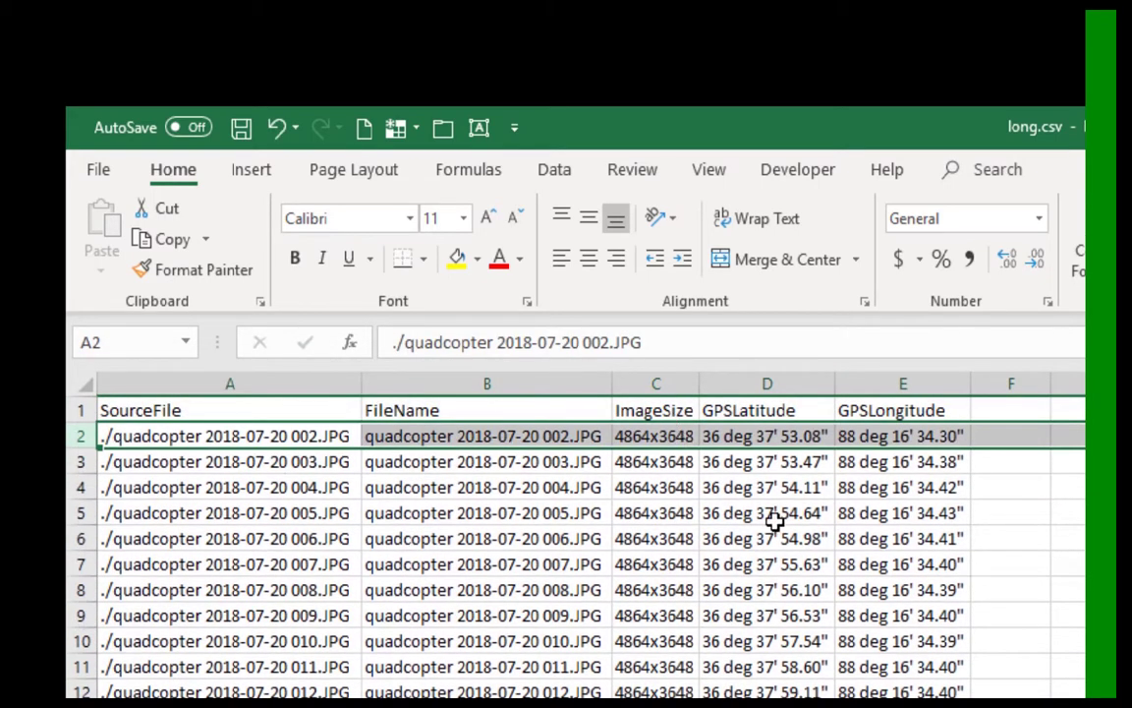
# - Copy the entire GPSLatitude column D into the empty column F
pyautogui.click(770, 384)
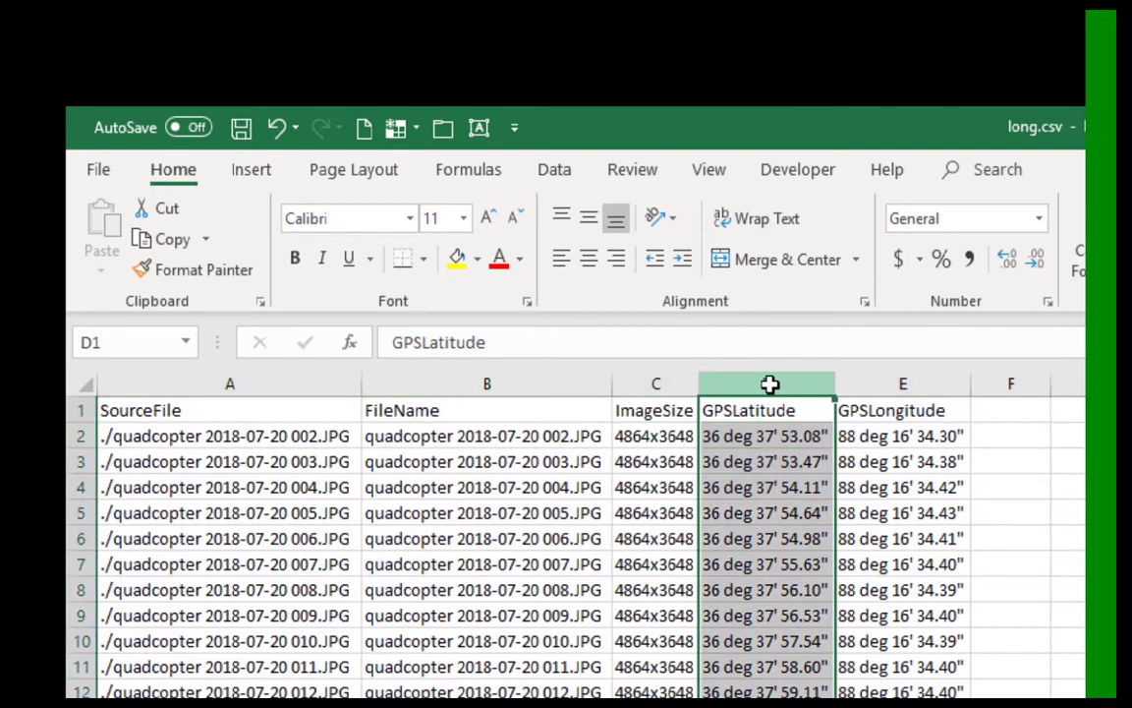
pyautogui.hotkey('ctrl', 'c')
pyautogui.click(990, 413)
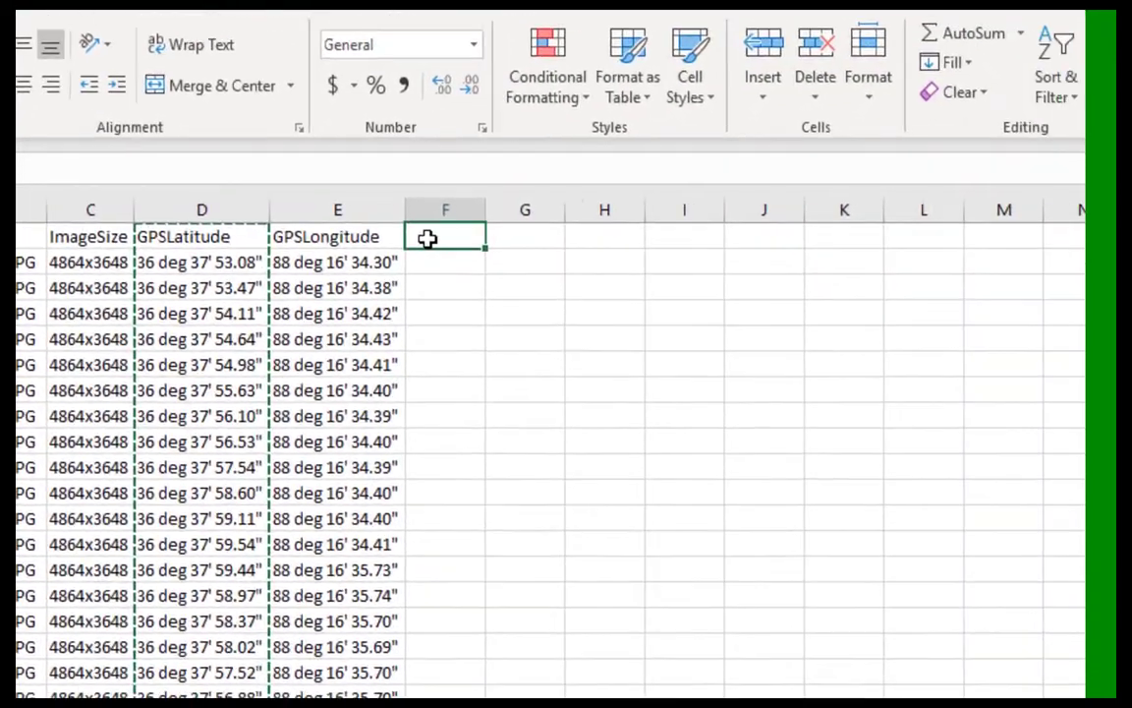
pyautogui.hotkey('ctrl', 'v')
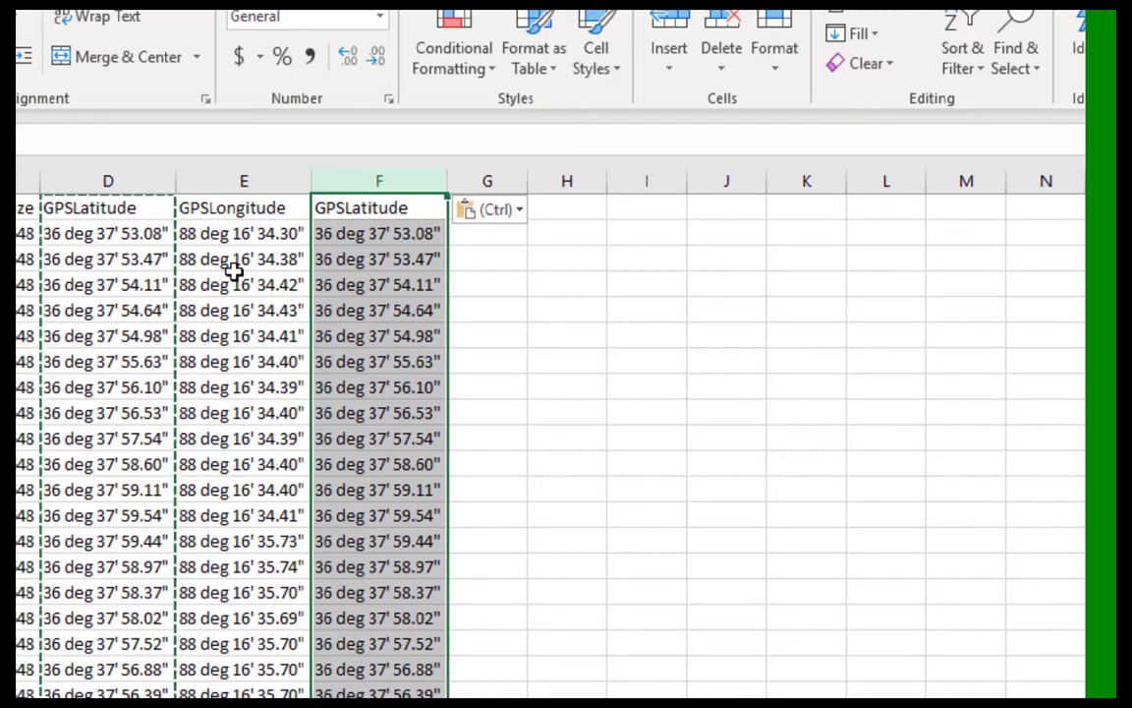
pyautogui.click(554, 334)
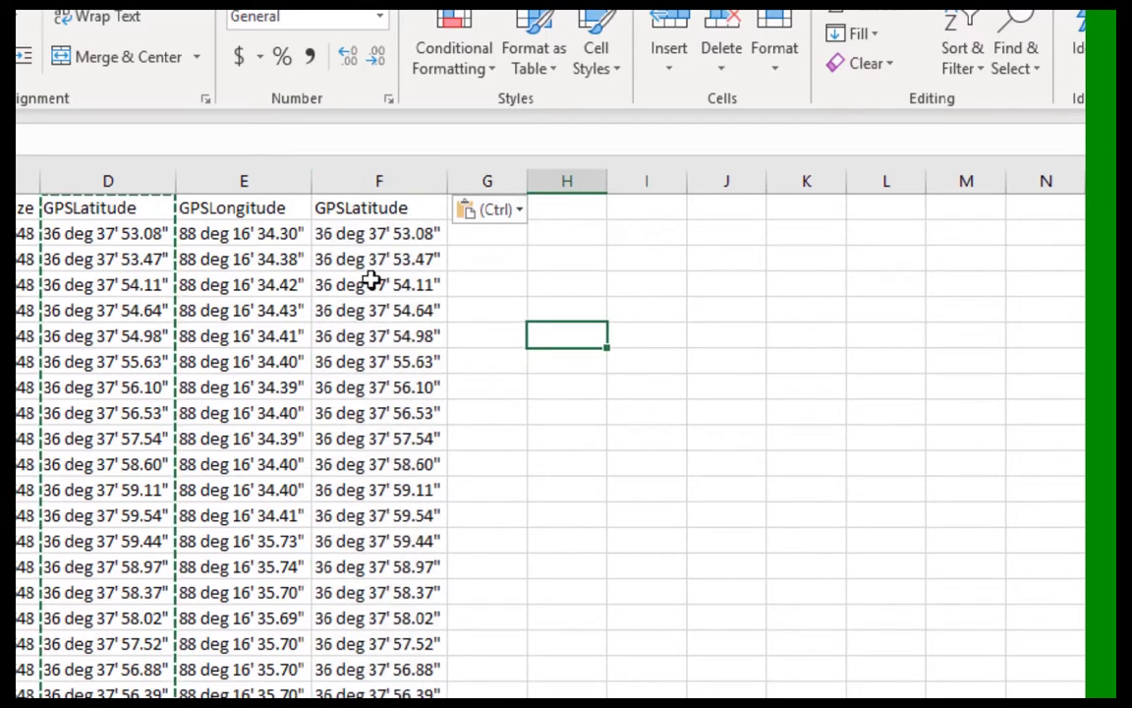
# - Split column F with Text to Columns as fixed width, adding break lines at positions 9 and 16 before the minute and second marks
pyautogui.click(381, 182)
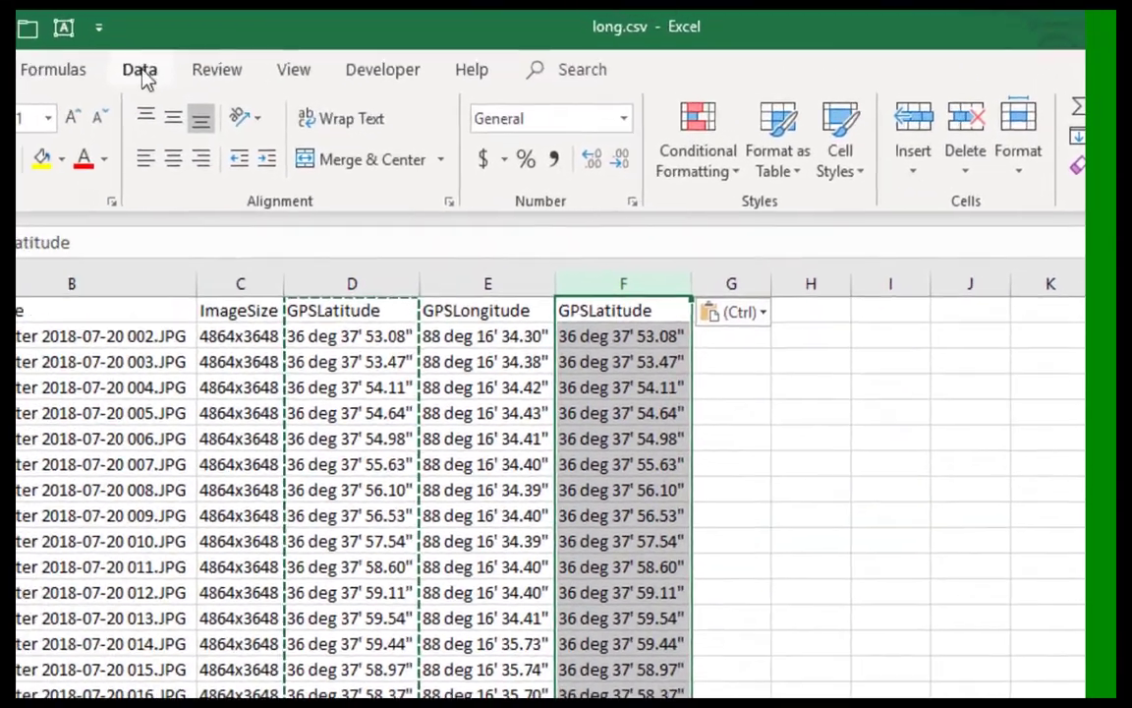
pyautogui.click(142, 75)
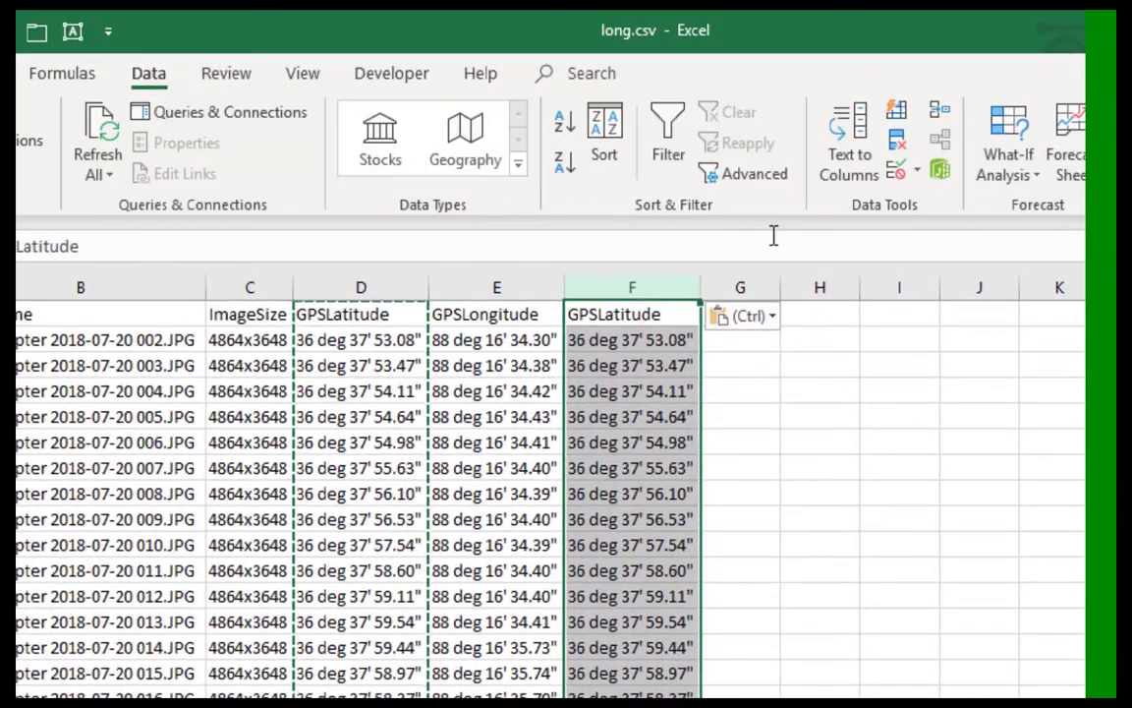
pyautogui.click(847, 142)
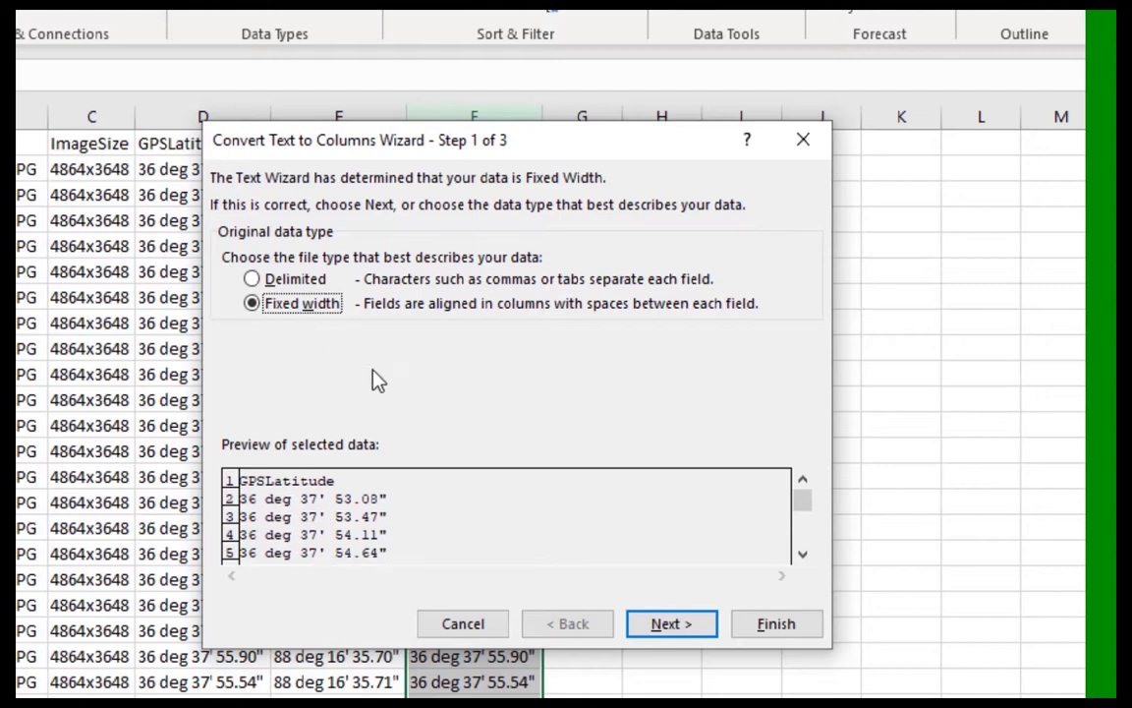
pyautogui.click(672, 627)
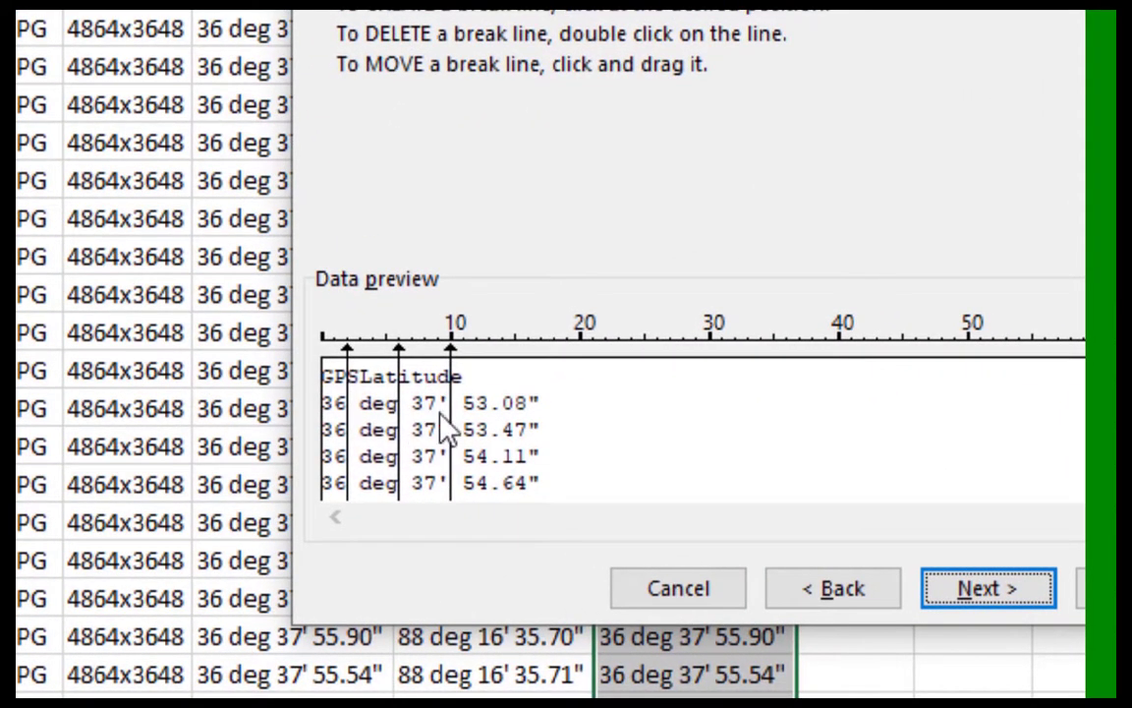
pyautogui.click(441, 340)
pyautogui.click(532, 352)
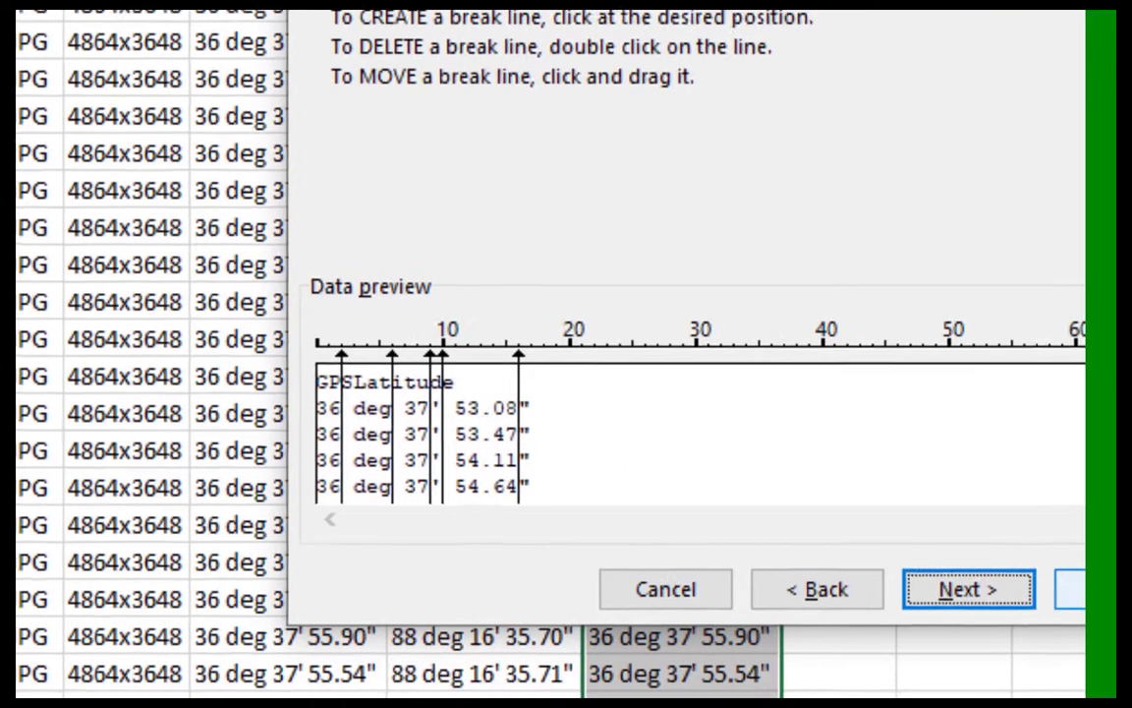
pyautogui.click(1076, 589)
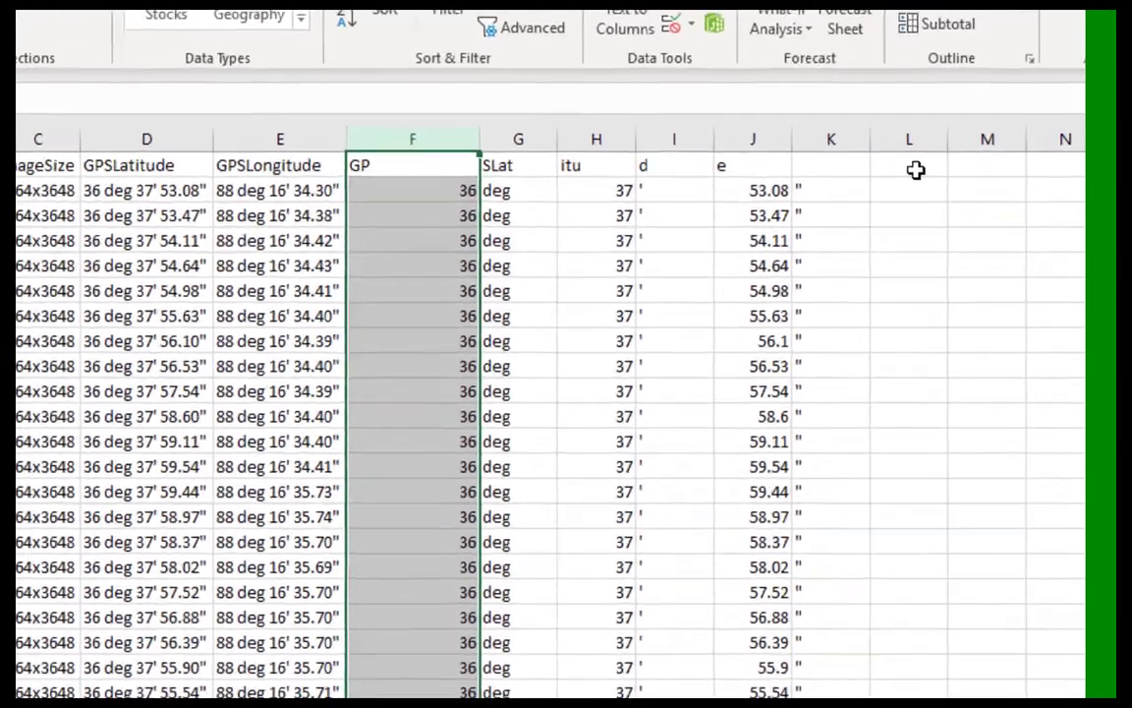
# - Enter the header Lat in cell L1
pyautogui.click(922, 174)
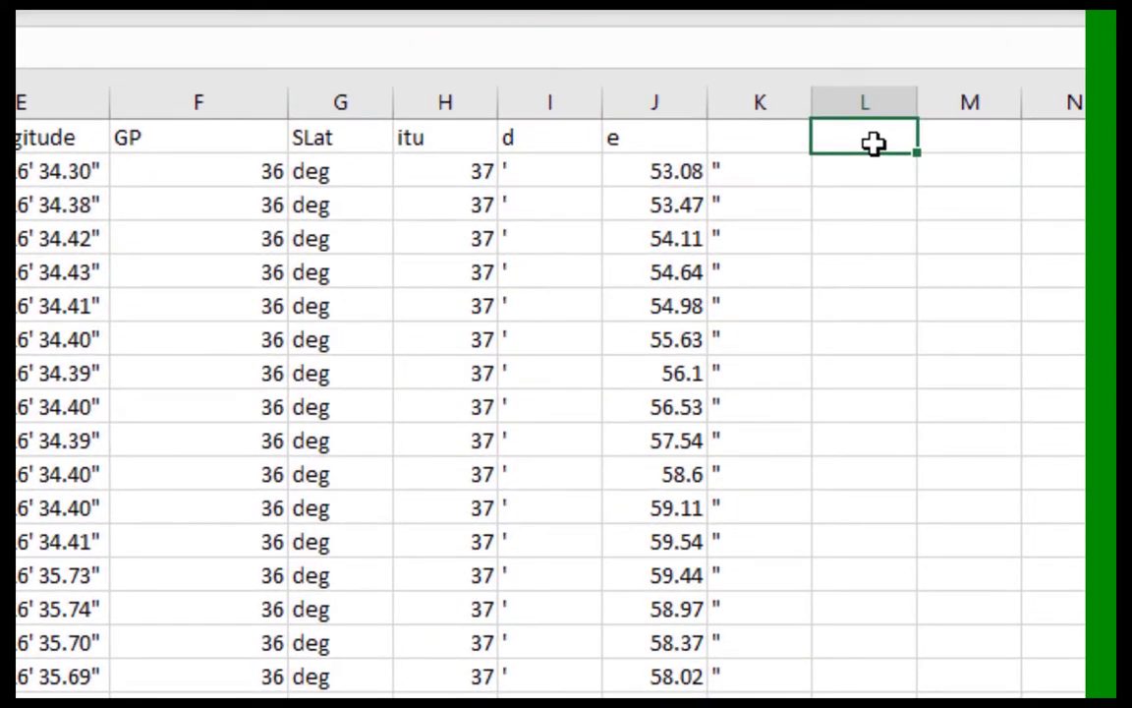
pyautogui.write('Lat')
pyautogui.press('Return')
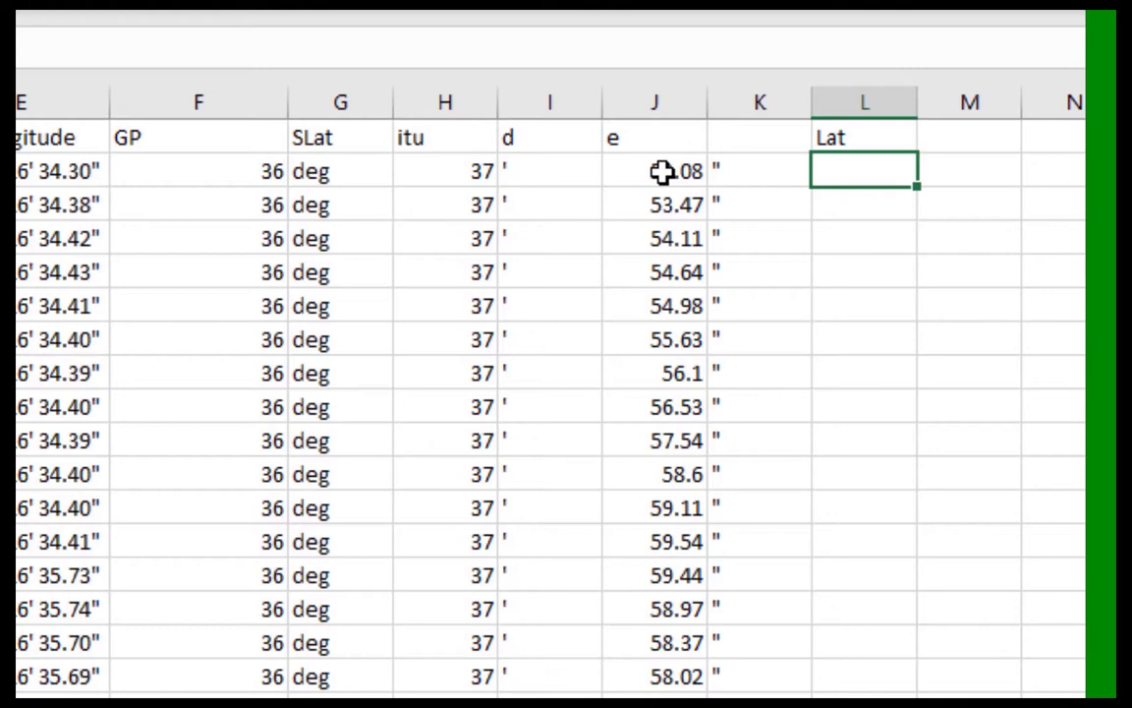
# - Enter the formula =J2/60 in cell L2 to convert the latitude seconds to minutes
pyautogui.click(662, 172)
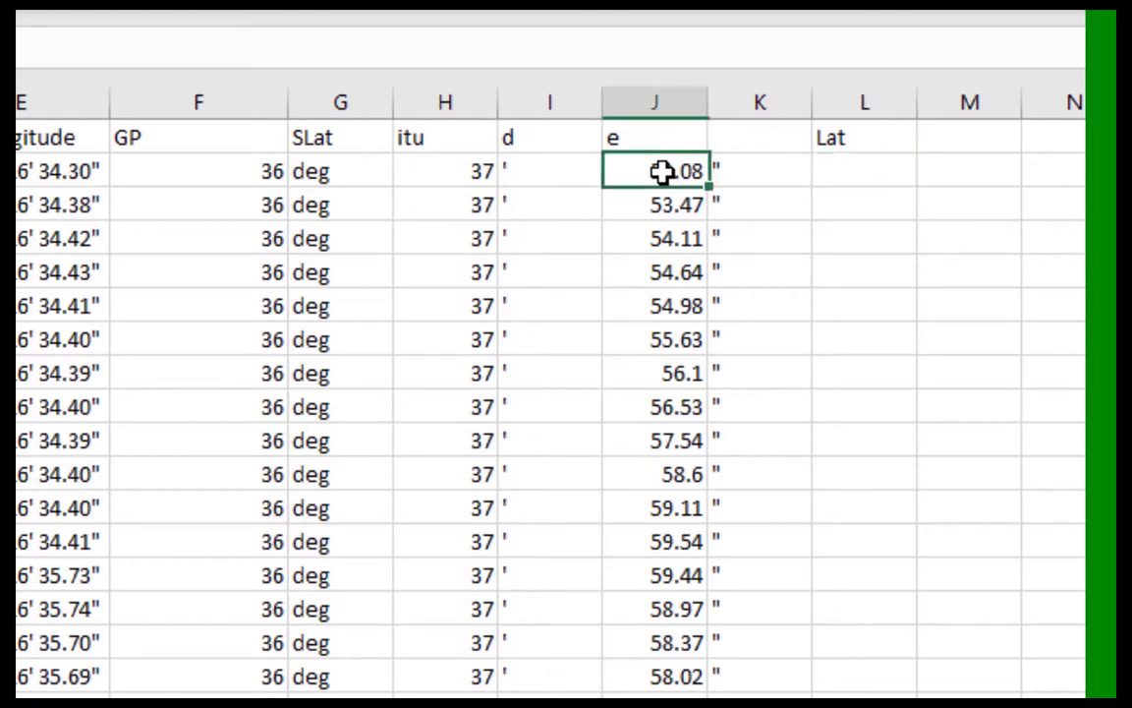
pyautogui.click(837, 164)
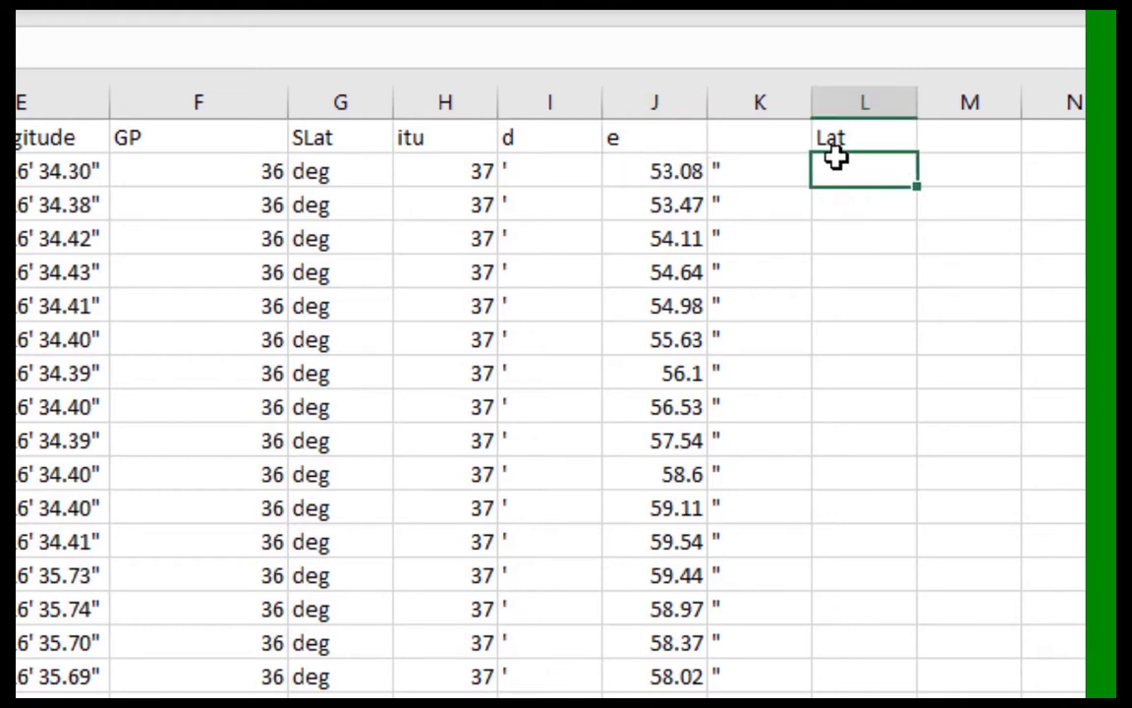
pyautogui.write('=')
pyautogui.click(664, 169)
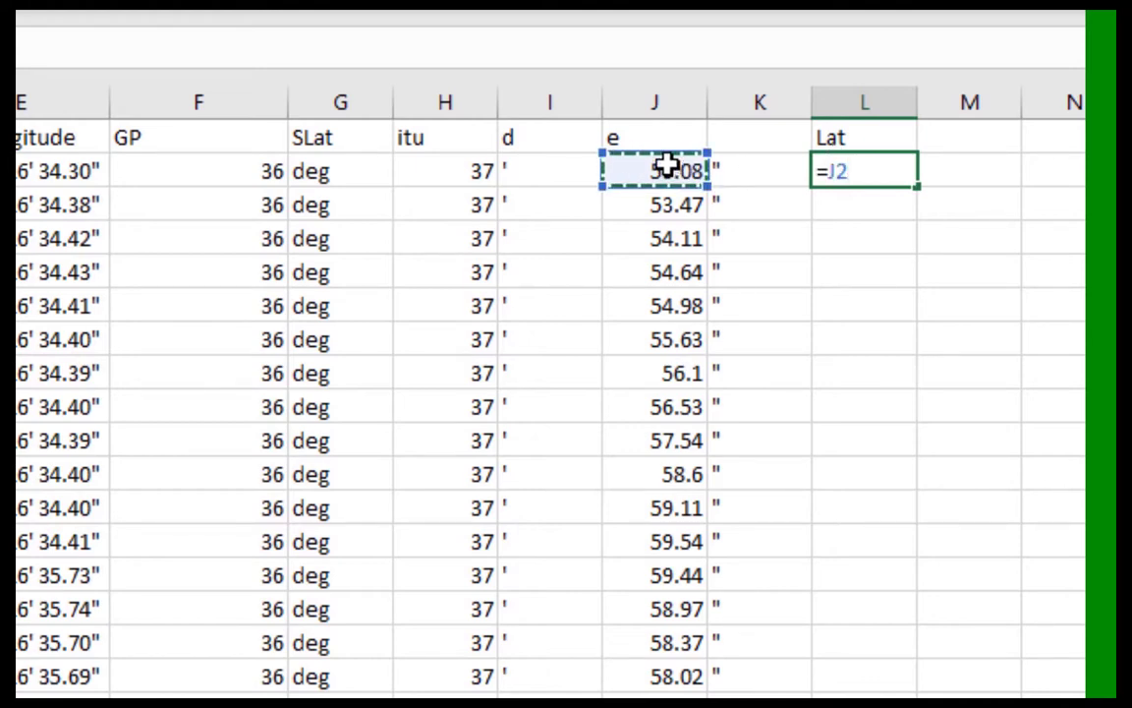
pyautogui.write('/60')
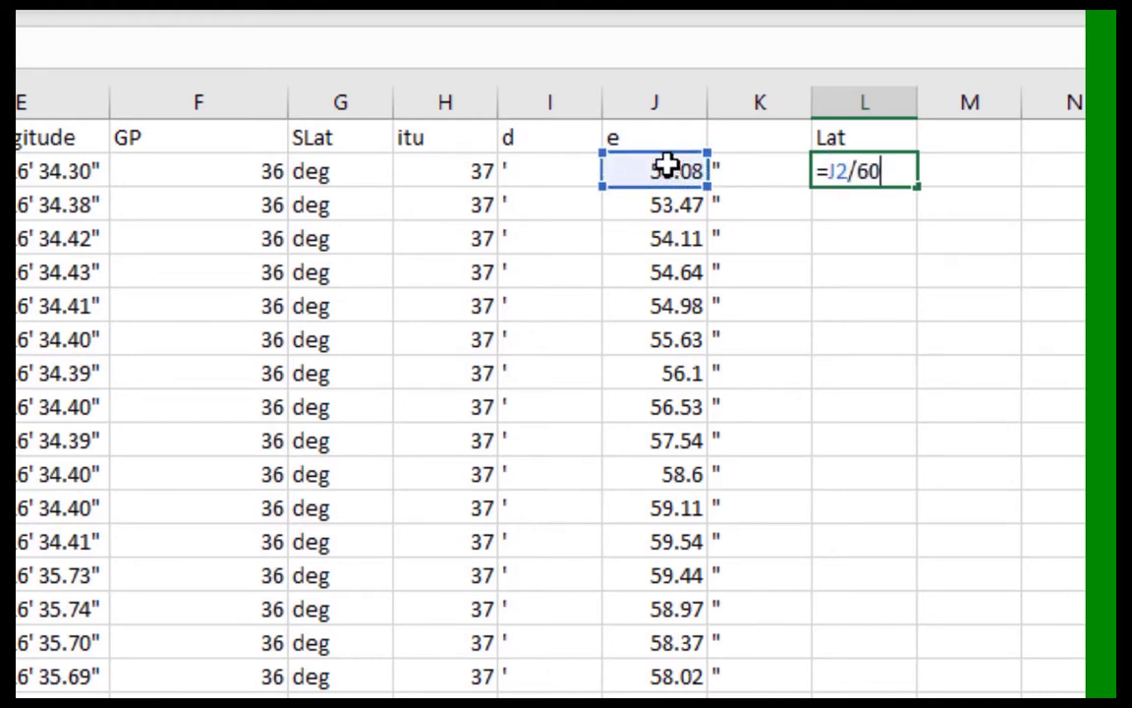
pyautogui.hotkey('ctrl', 'Return')
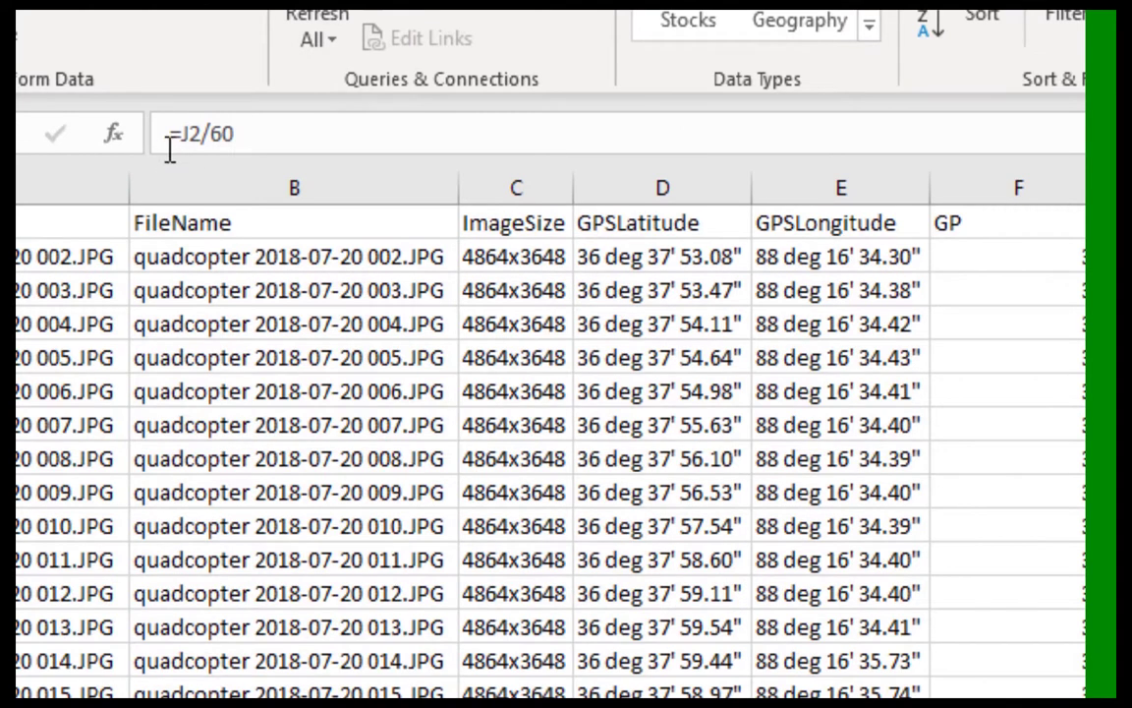
# - Extend the L2 formula to =(J2/60)+H2 so that the whole minutes are added
pyautogui.click(194, 135)
pyautogui.press('Left')
pyautogui.press('Left')
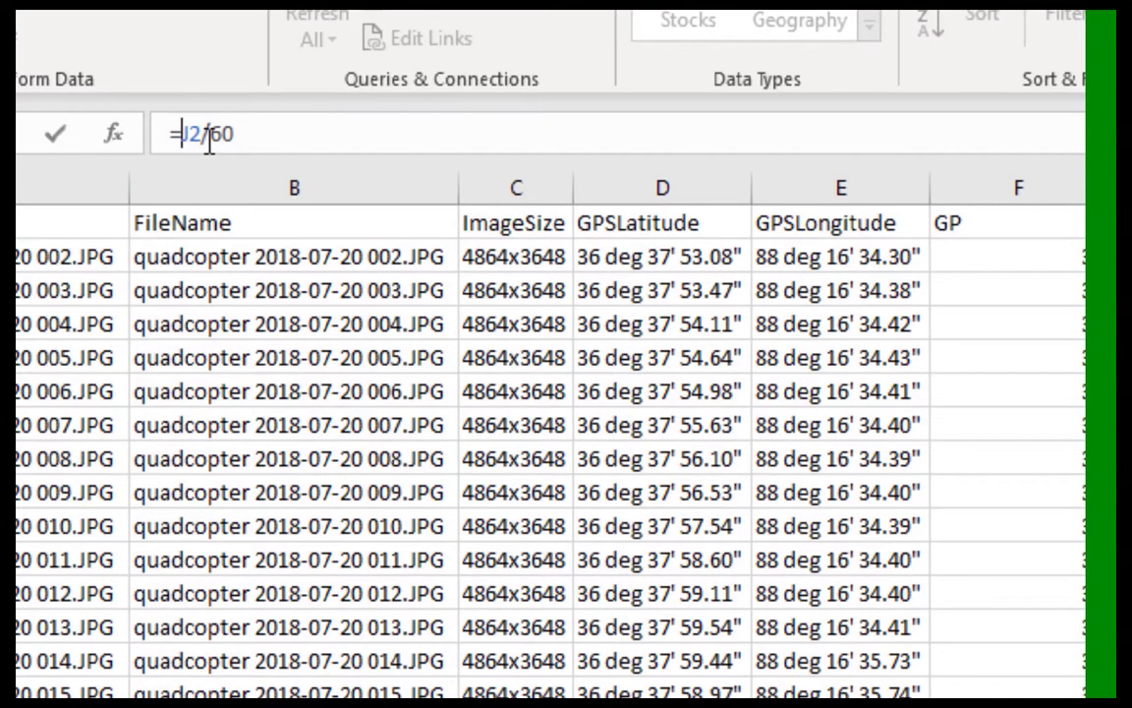
pyautogui.write('(')
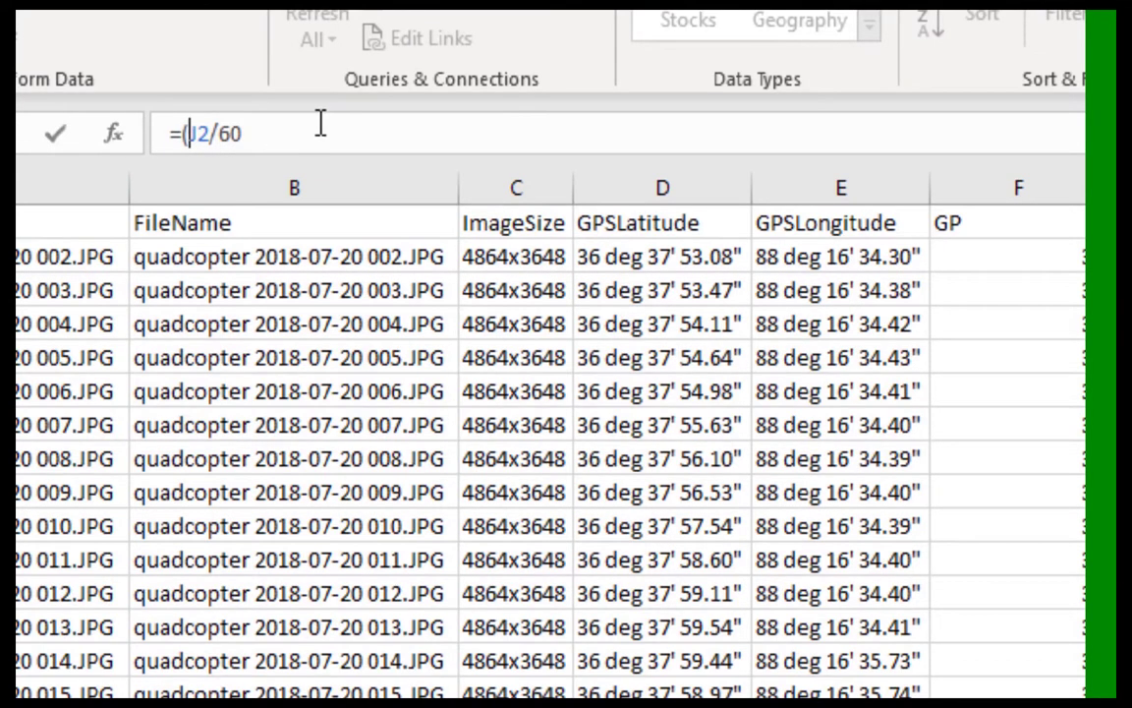
pyautogui.click(311, 130)
pyautogui.write(')')
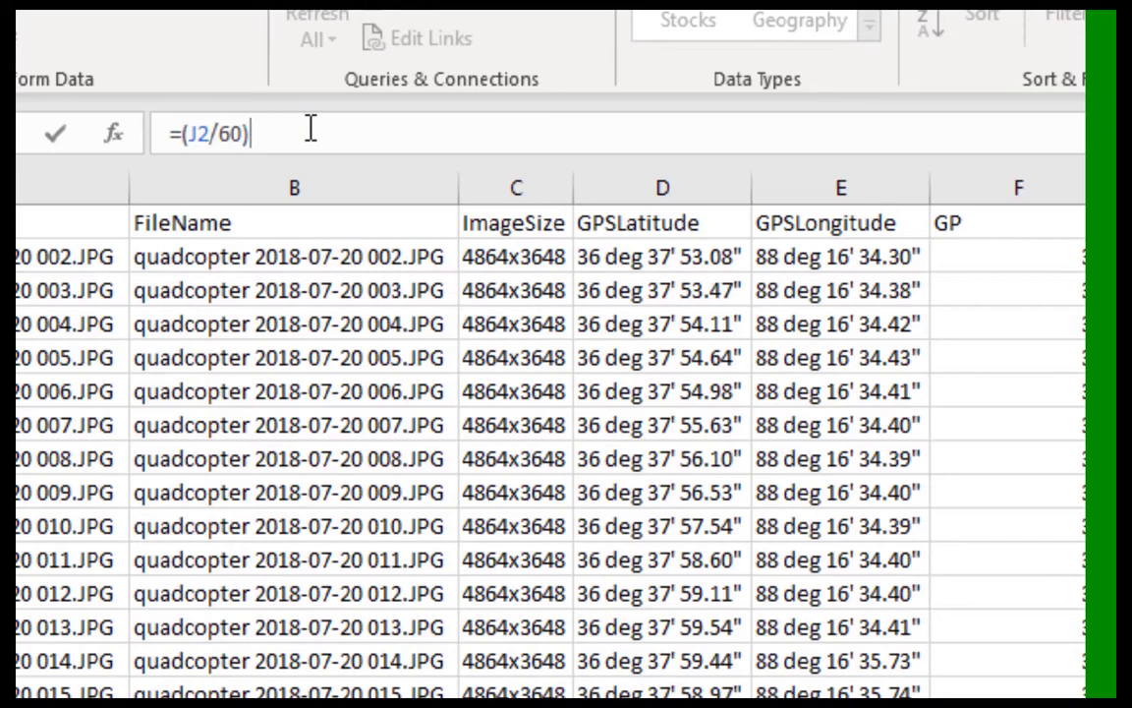
pyautogui.write('+')
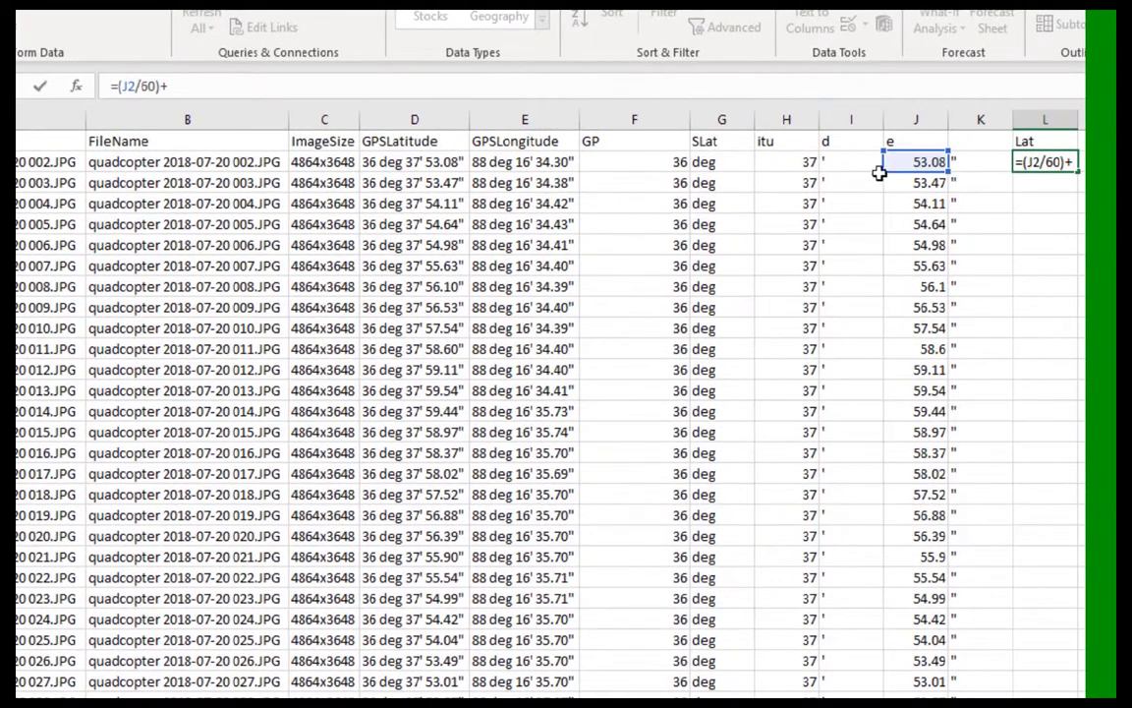
pyautogui.click(788, 163)
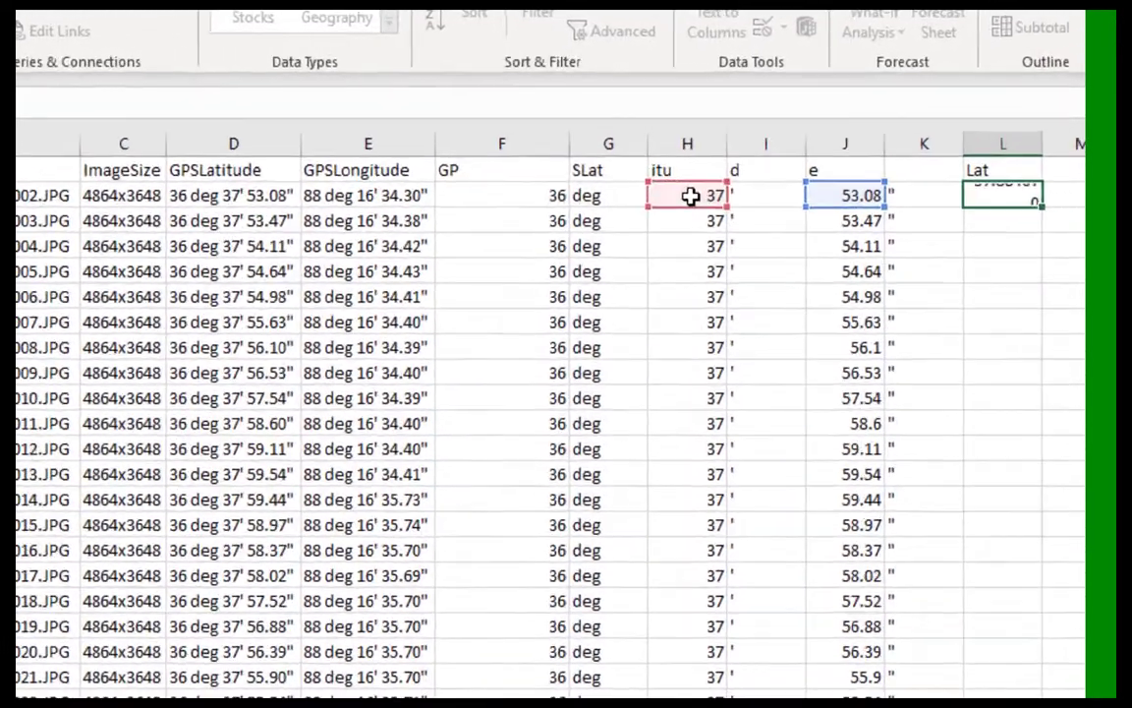
pyautogui.press('Return')
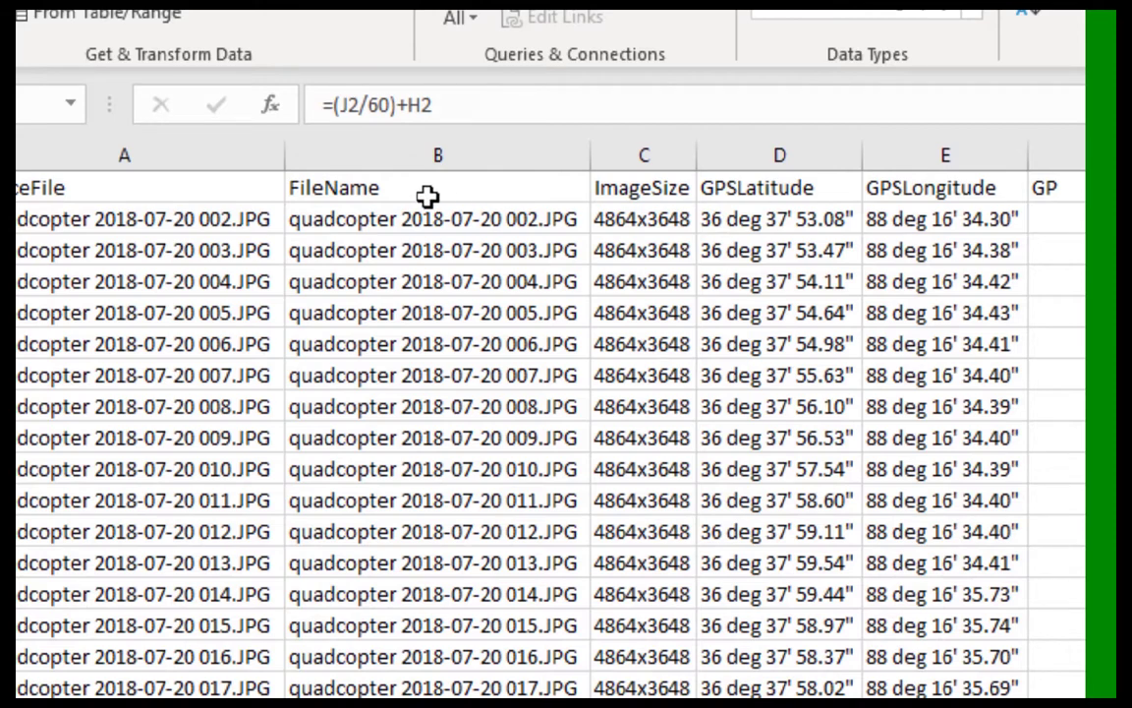
# - Change the L2 formula to =((J2/60)+H2)/60 to convert the total minutes to degrees
pyautogui.click(334, 107)
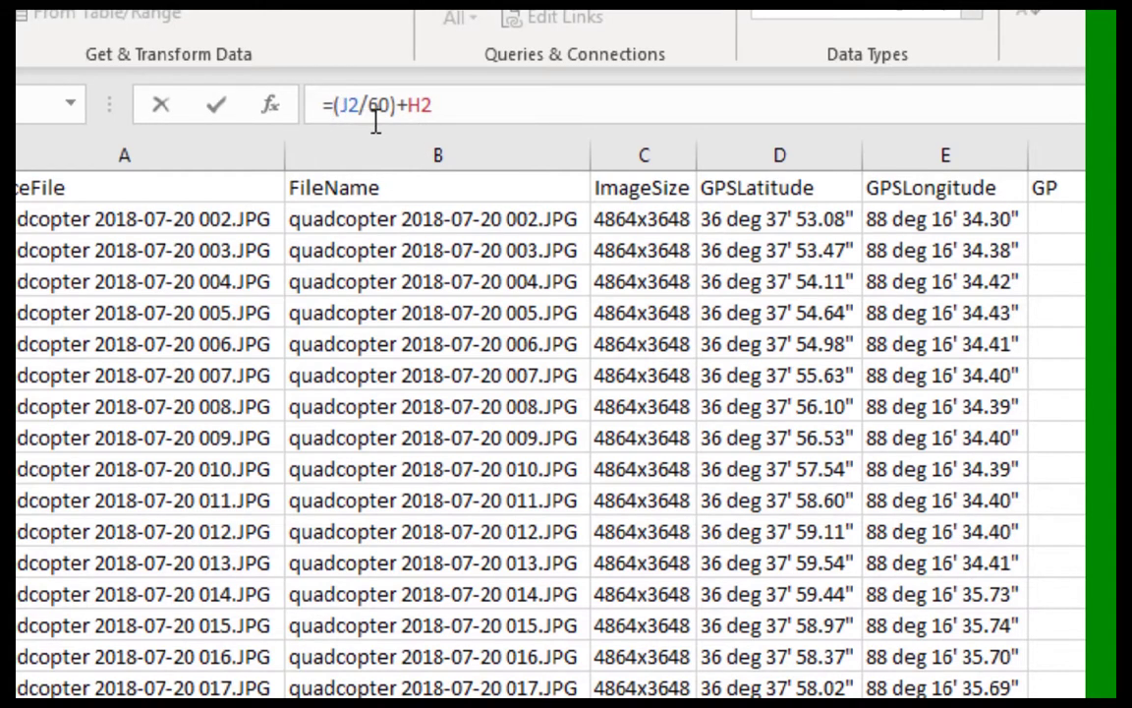
pyautogui.press('Right')
pyautogui.write('(')
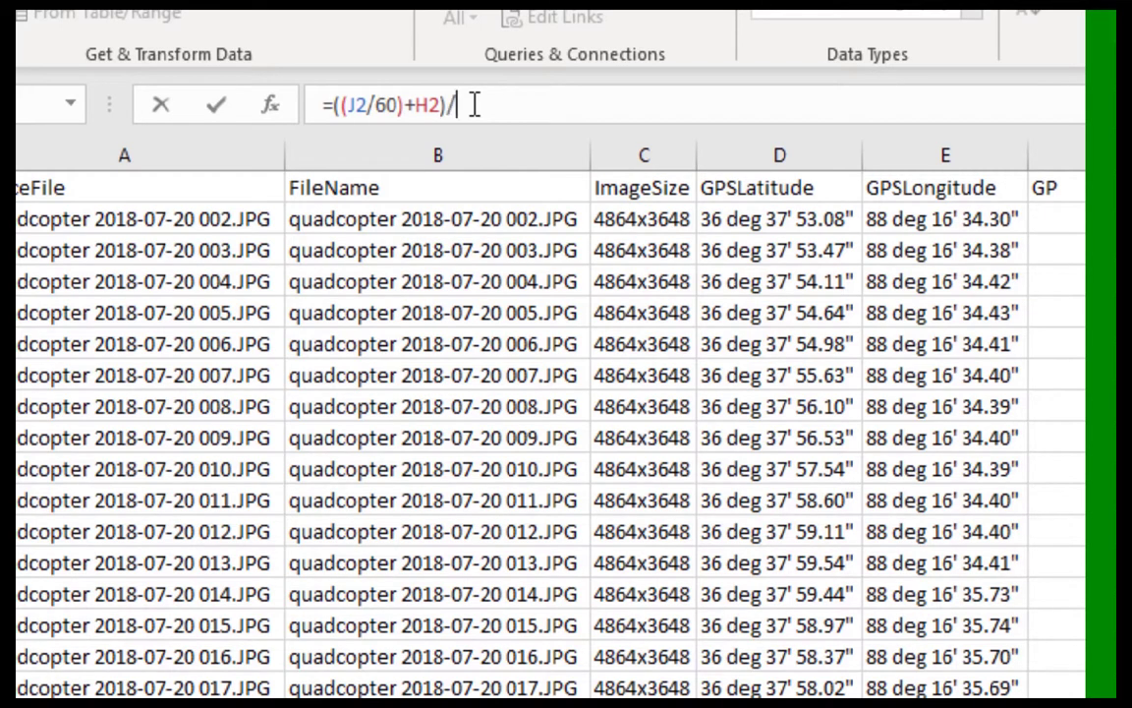
pyautogui.write(')/60')
pyautogui.press('Return')
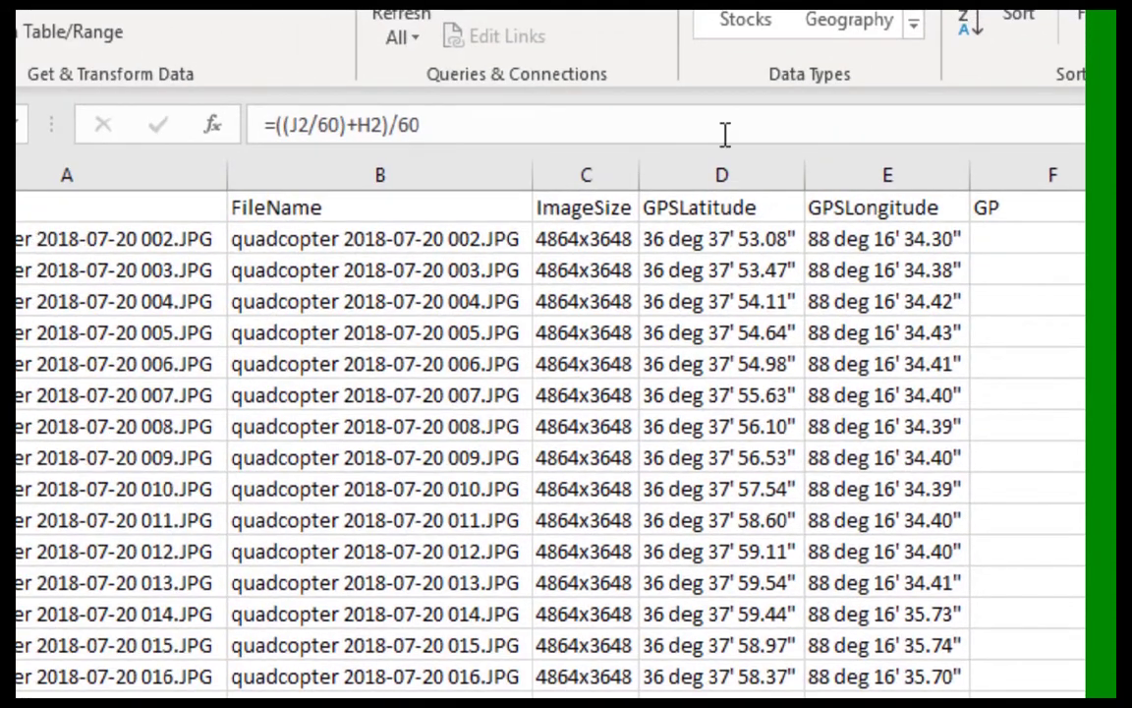
# - Change the L2 formula to =(((J2/60)+H2)/60)+F2 so that the whole degrees are added
pyautogui.click(283, 125)
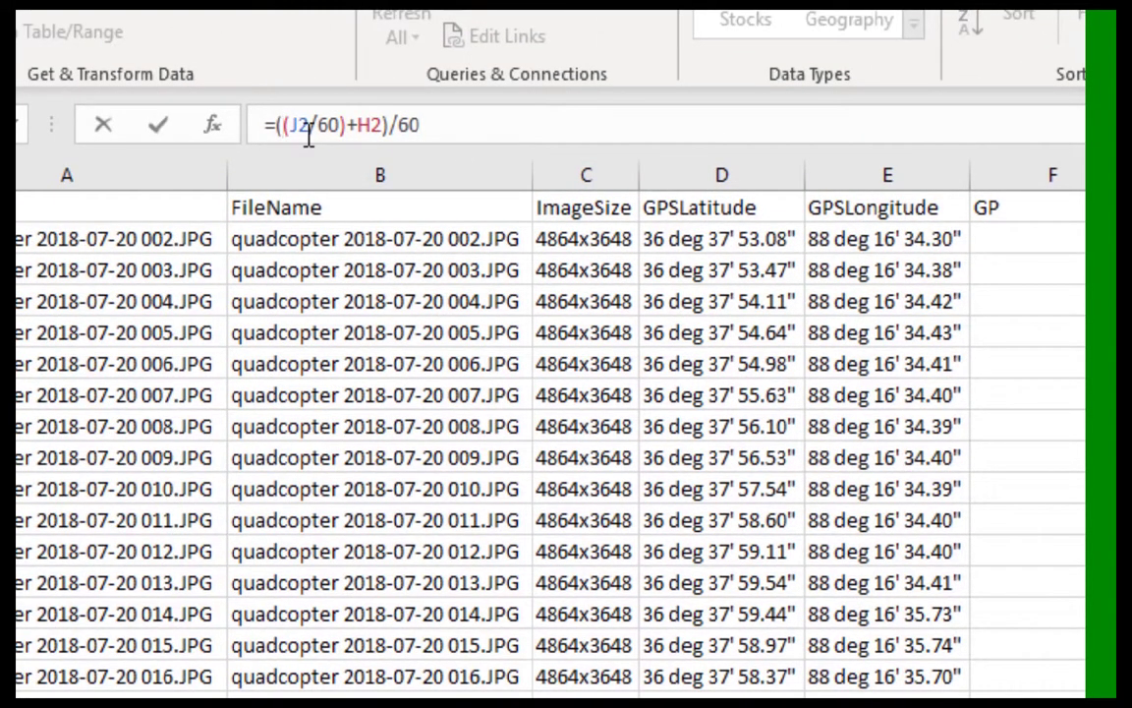
pyautogui.write('(')
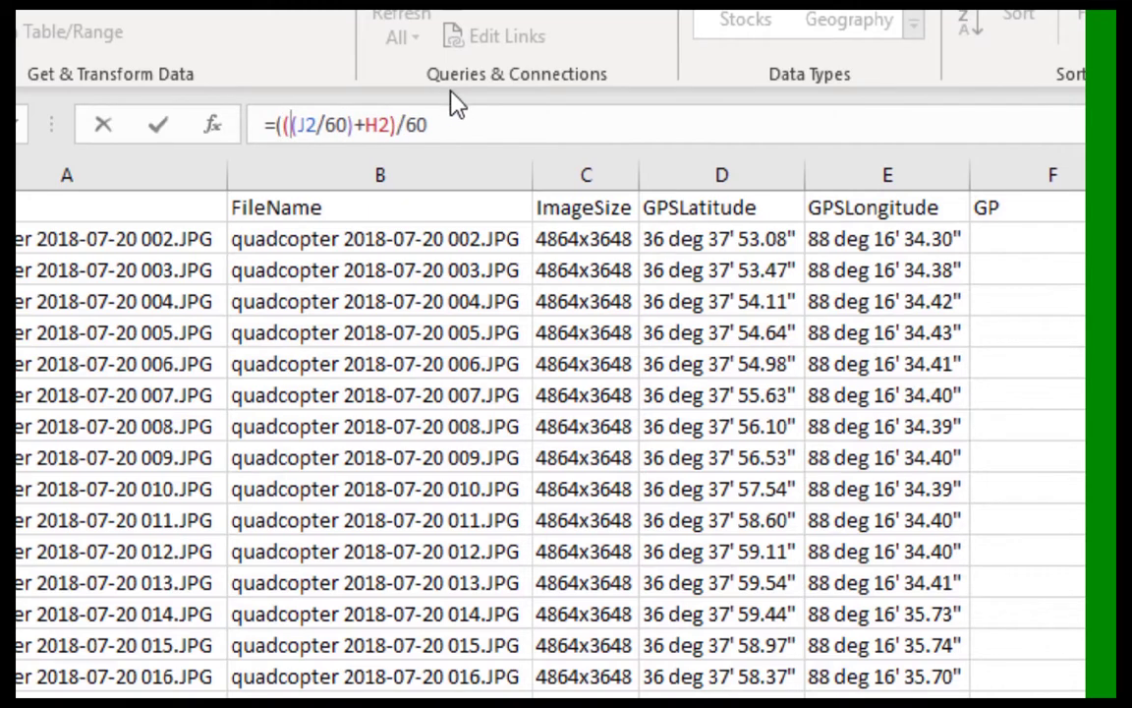
pyautogui.click(471, 127)
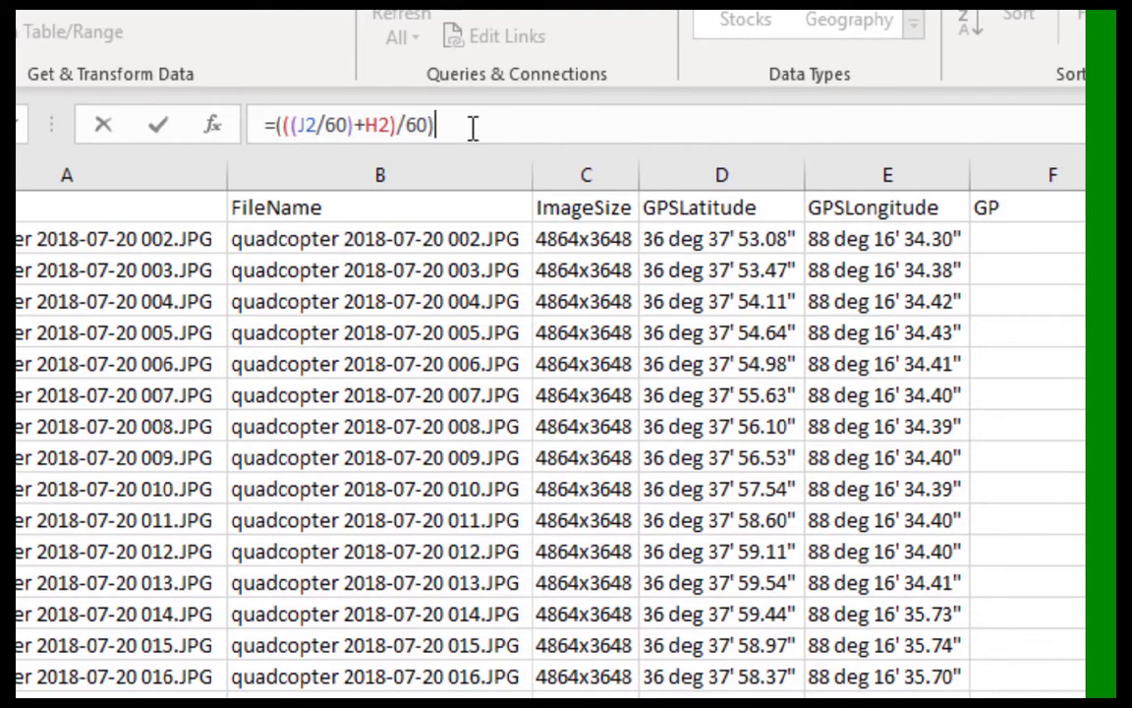
pyautogui.write('+')
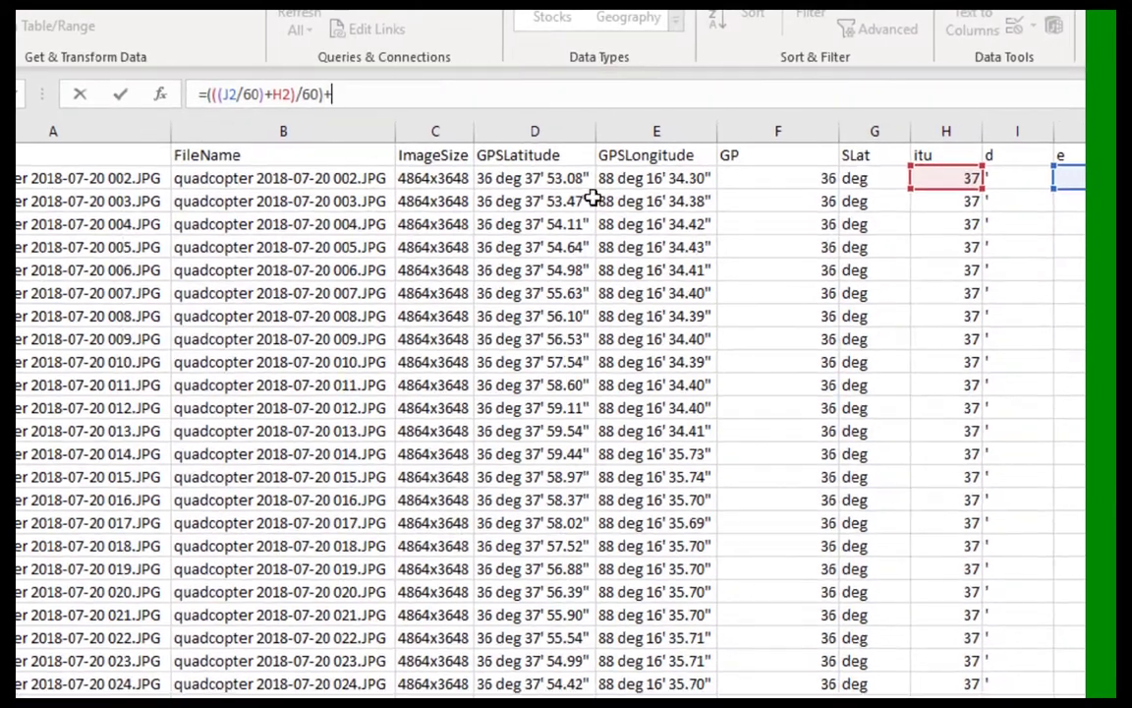
pyautogui.click(781, 177)
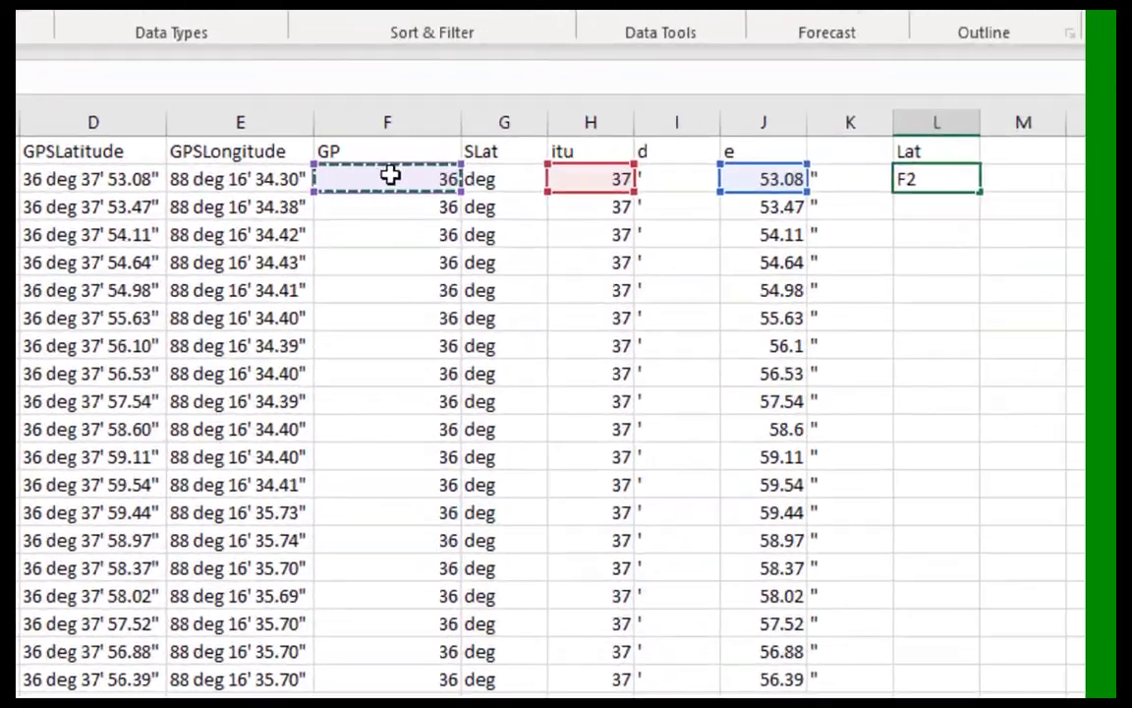
pyautogui.hotkey('ctrl', 'Return')
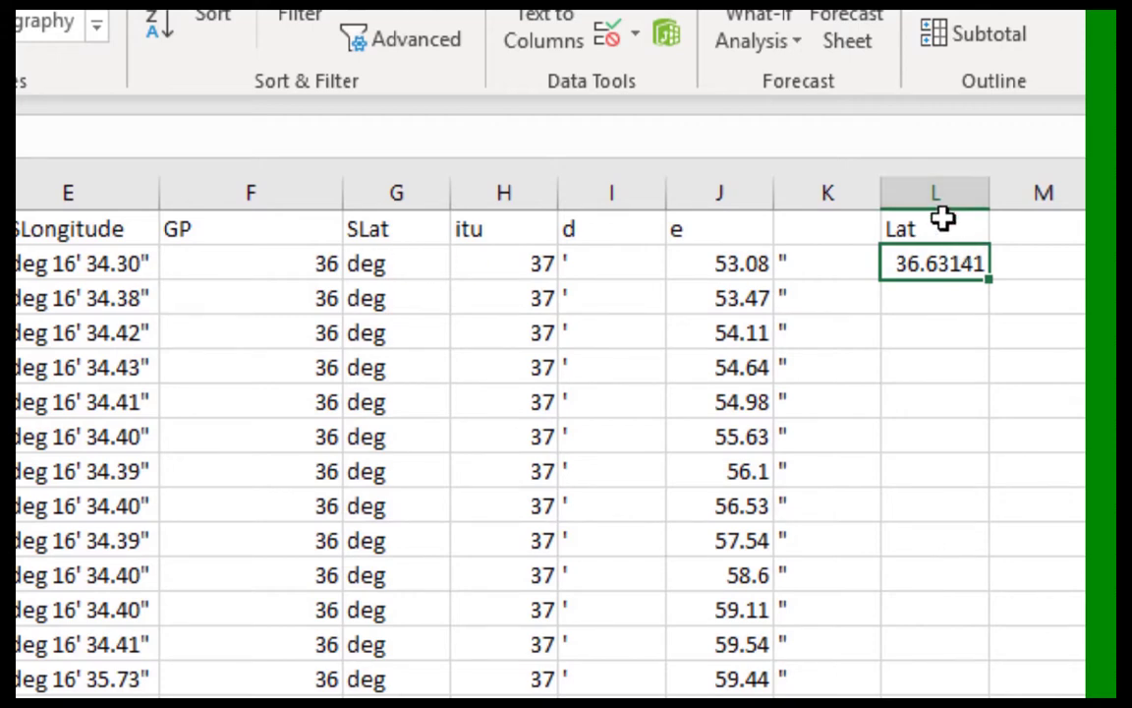
# - Fill the L2 formula down the Lat column and replace the column's formulas with their plain values
pyautogui.doubleClick(987, 278)
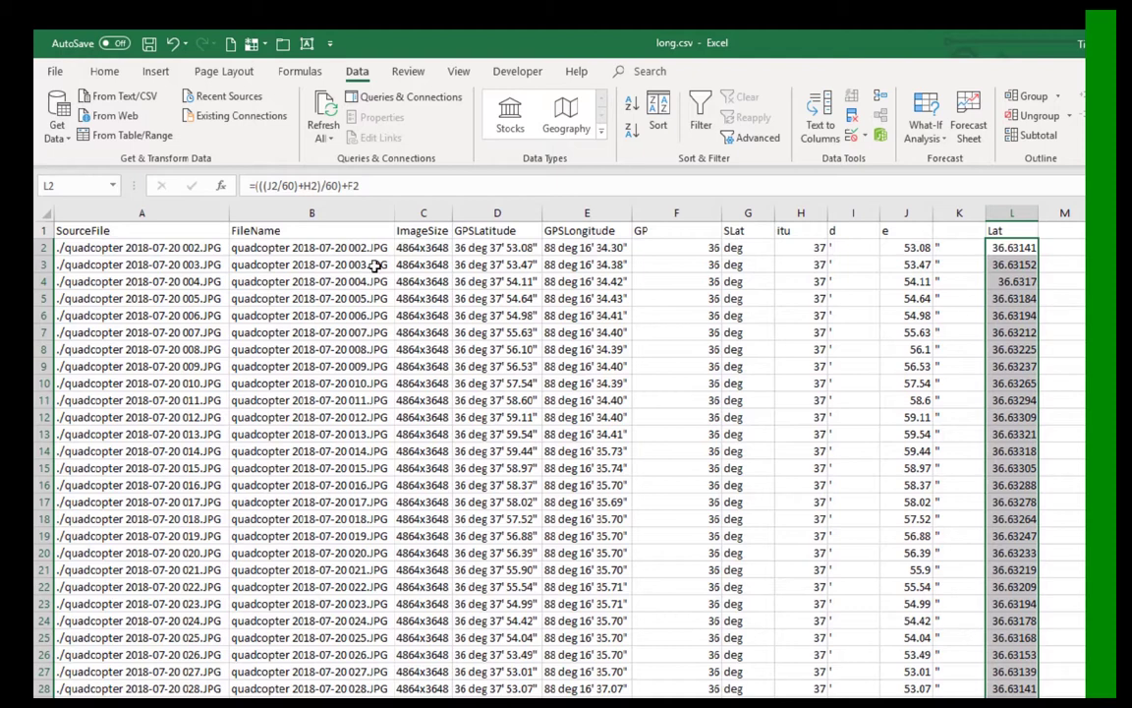
pyautogui.click(149, 44)
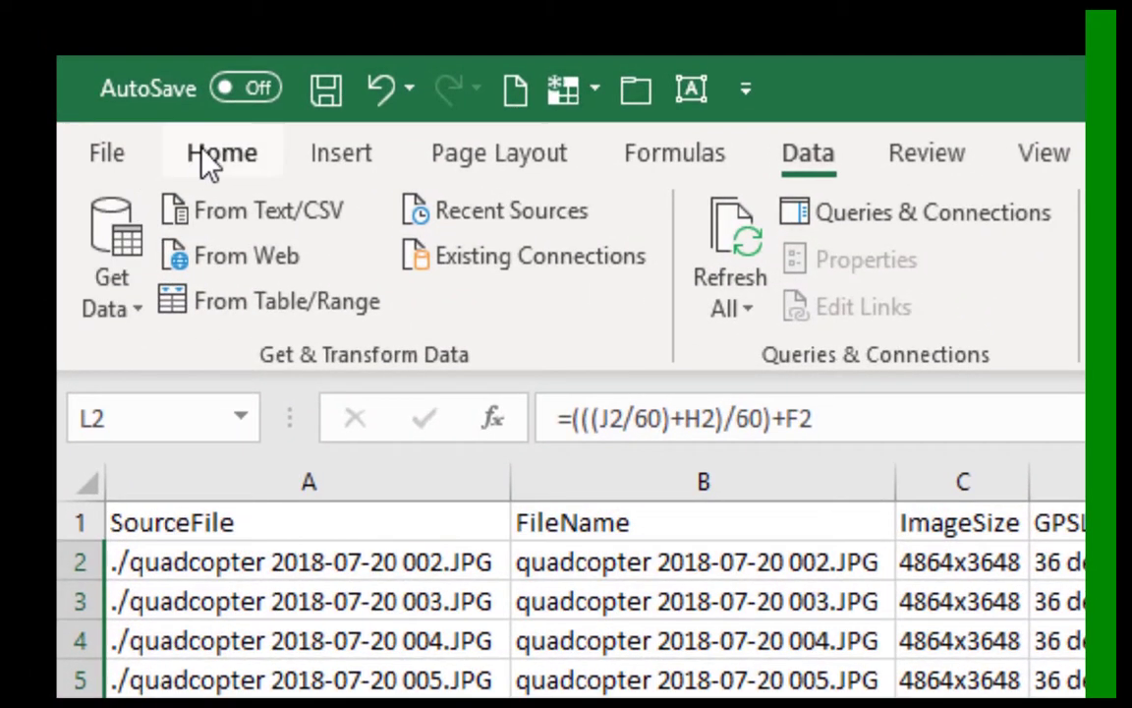
pyautogui.click(122, 91)
pyautogui.click(111, 313)
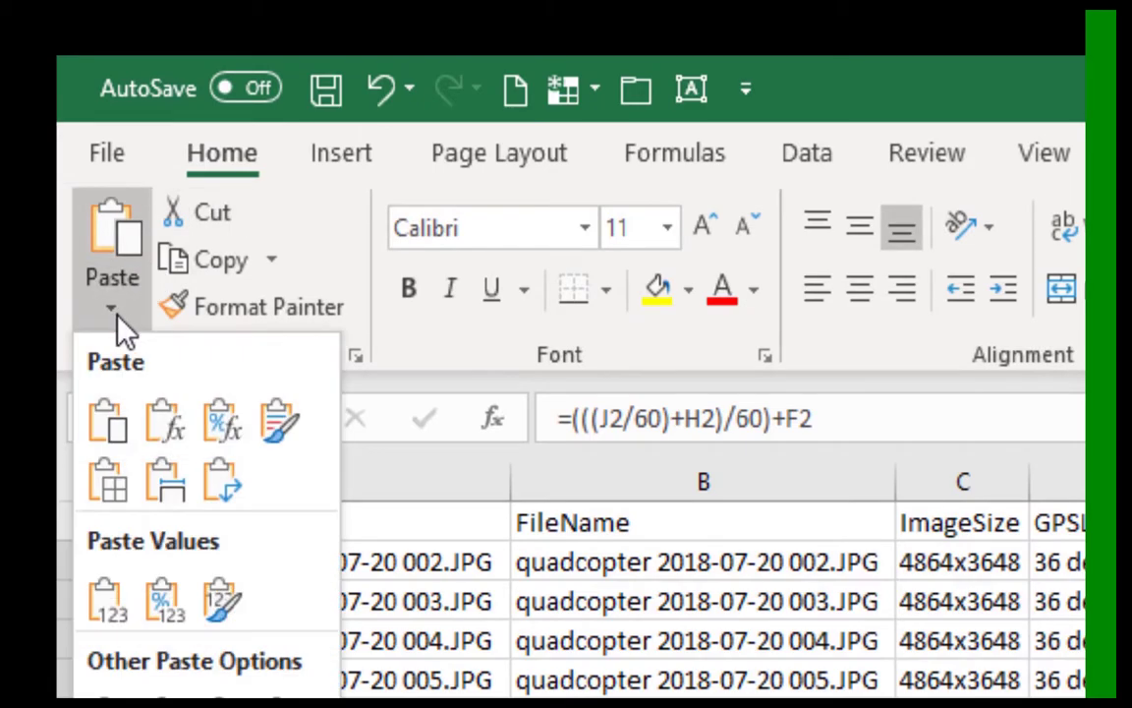
pyautogui.click(126, 590)
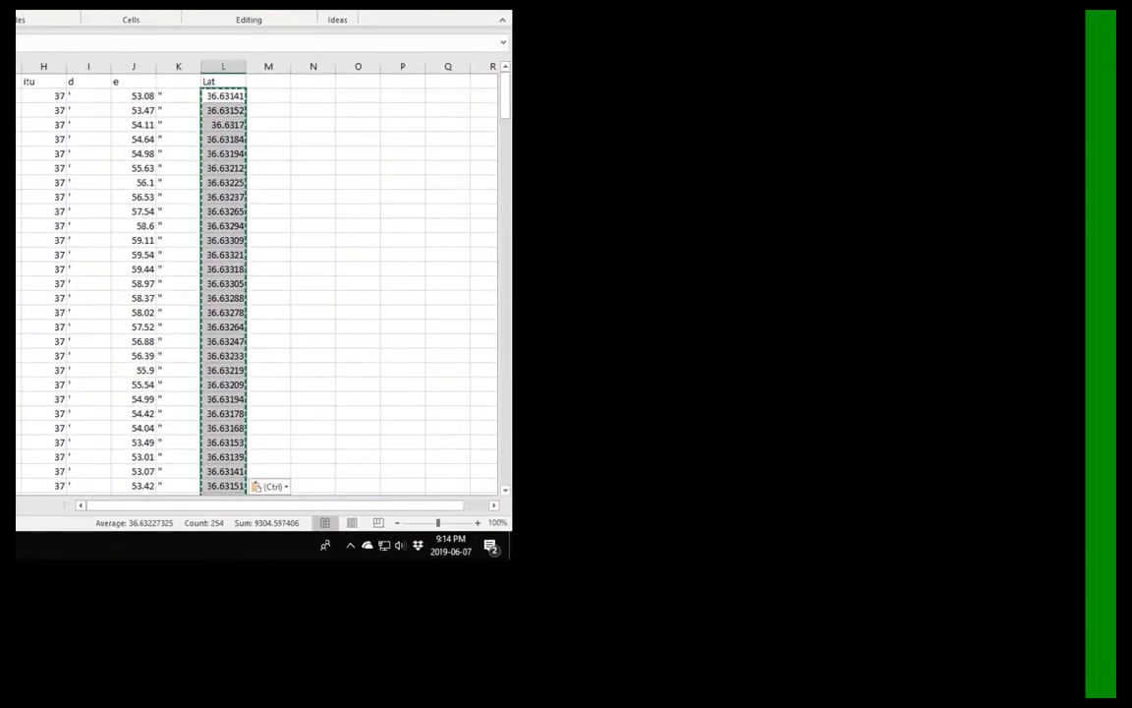
pyautogui.click(225, 98)
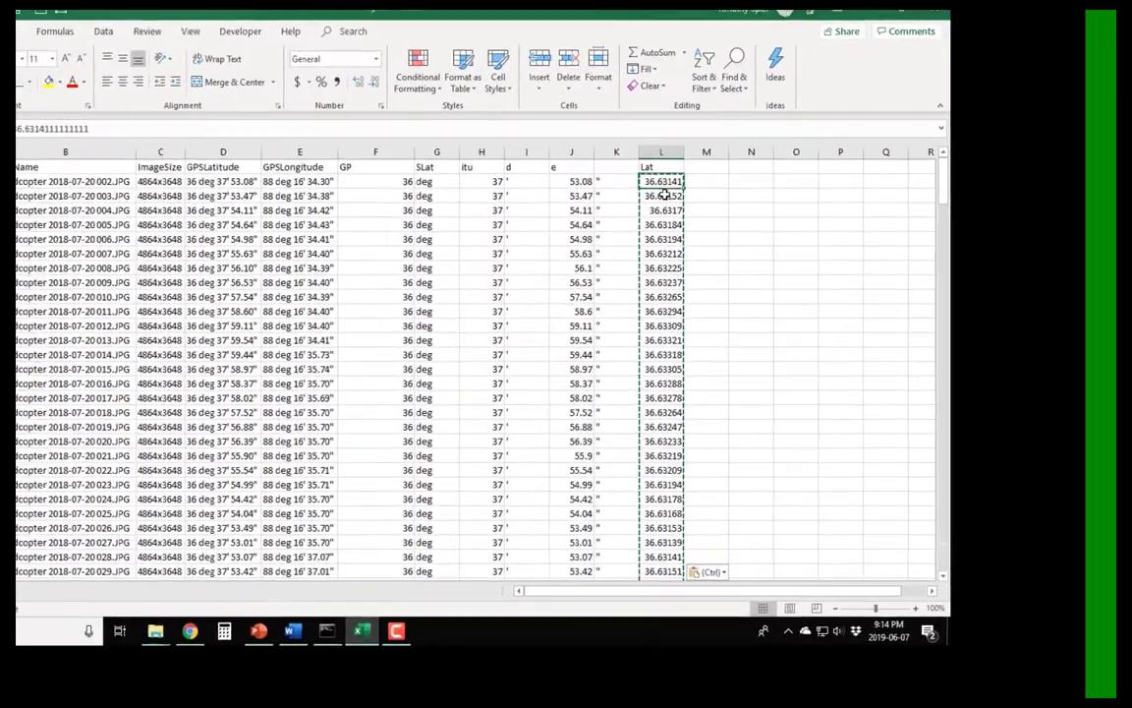
pyautogui.click(665, 196)
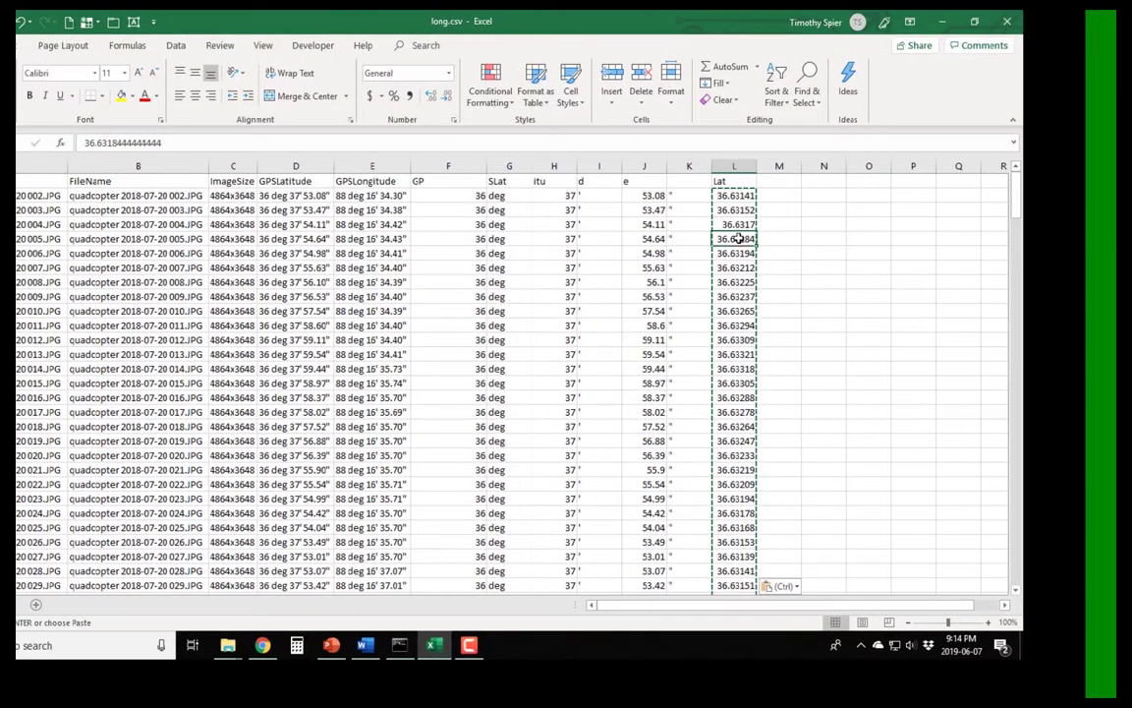
pyautogui.click(739, 196)
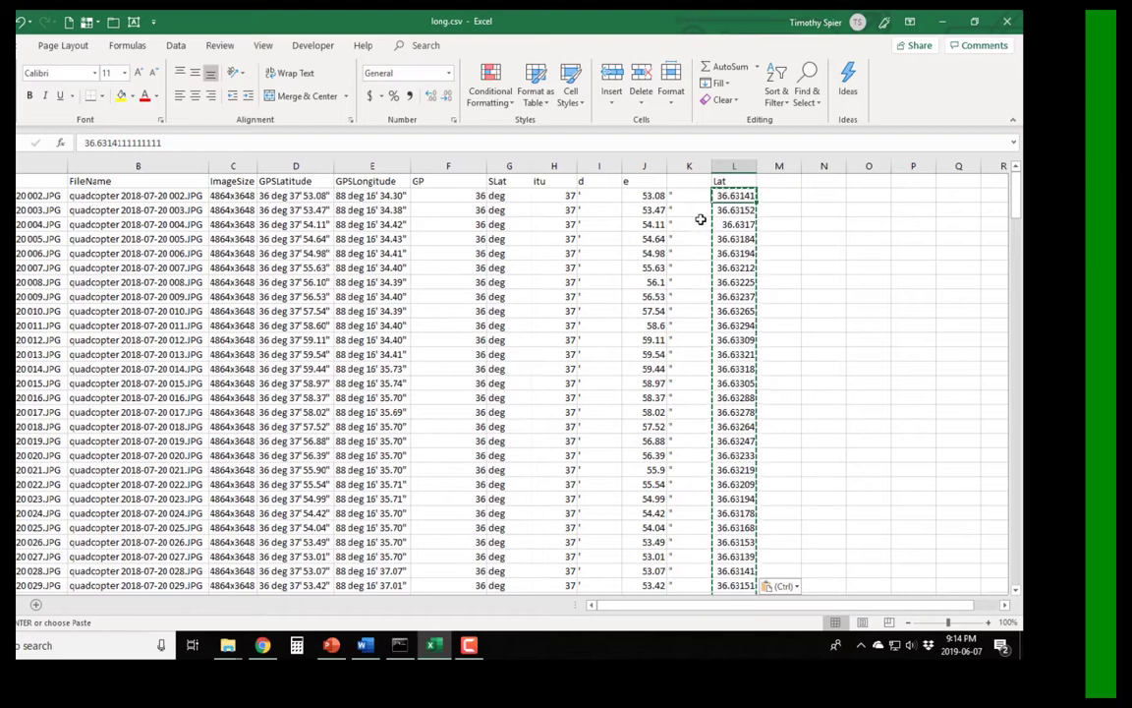
# - Delete the helper columns F through K that hold the split latitude parts
pyautogui.click(687, 165)
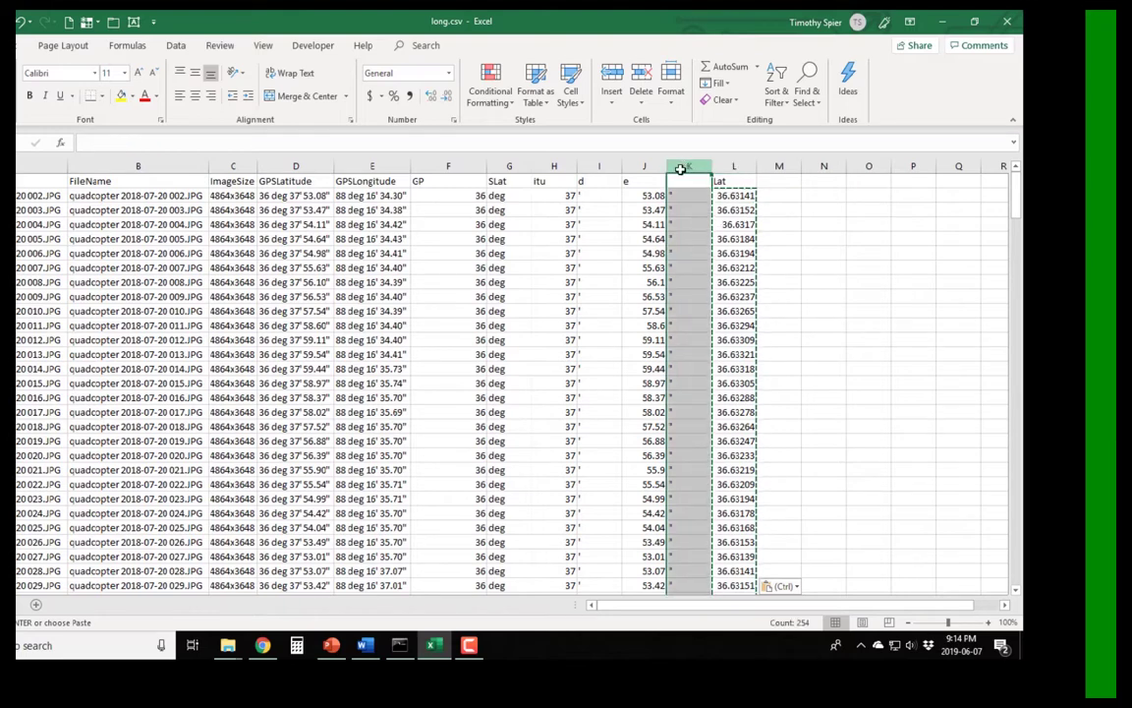
pyautogui.moveTo(680, 169); pyautogui.dragTo(452, 172)
pyautogui.rightClick(451, 170)
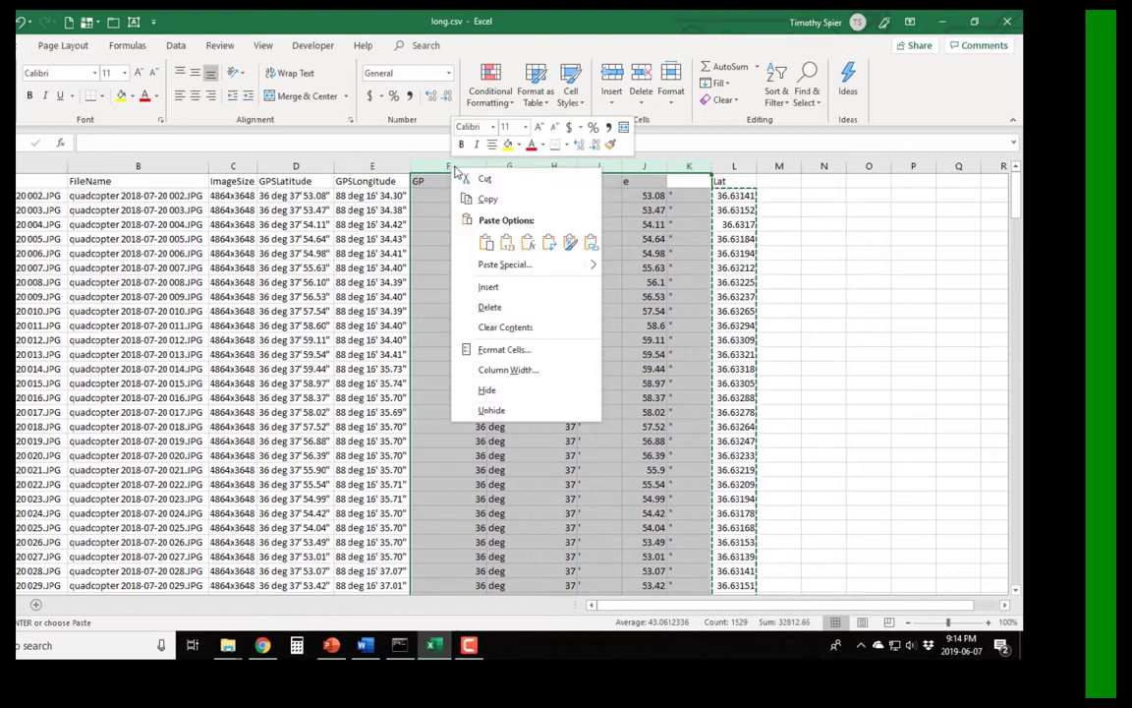
pyautogui.click(515, 306)
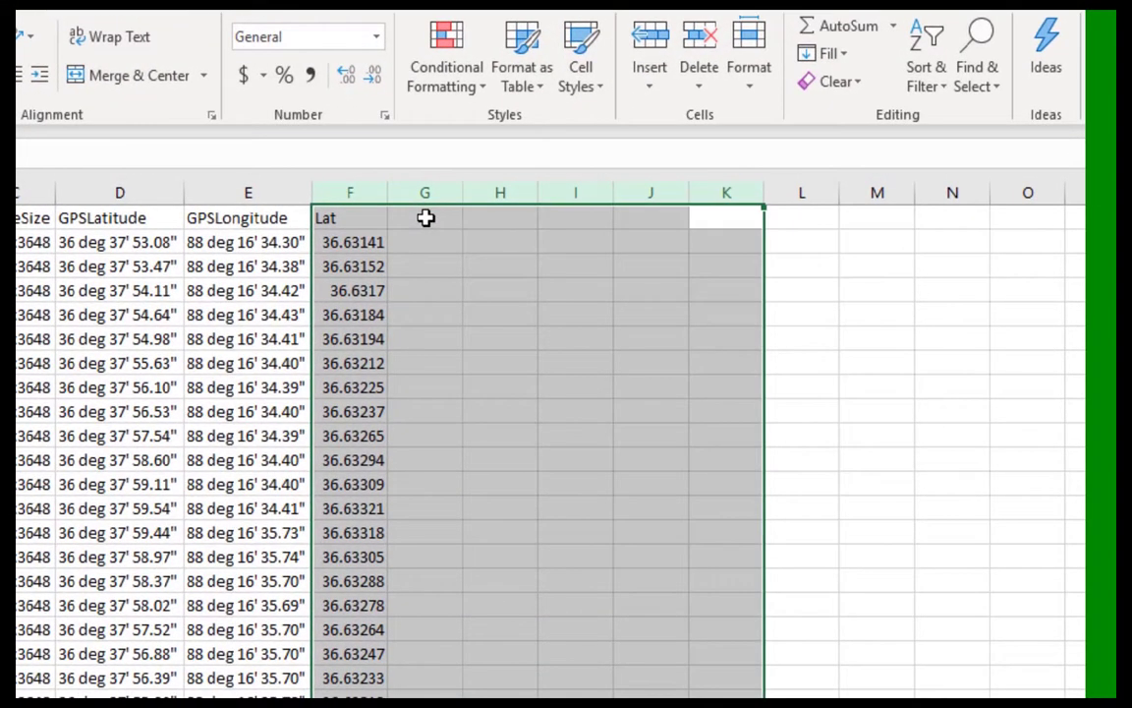
# - Copy the GPSLongitude column E into column G
pyautogui.click(236, 194)
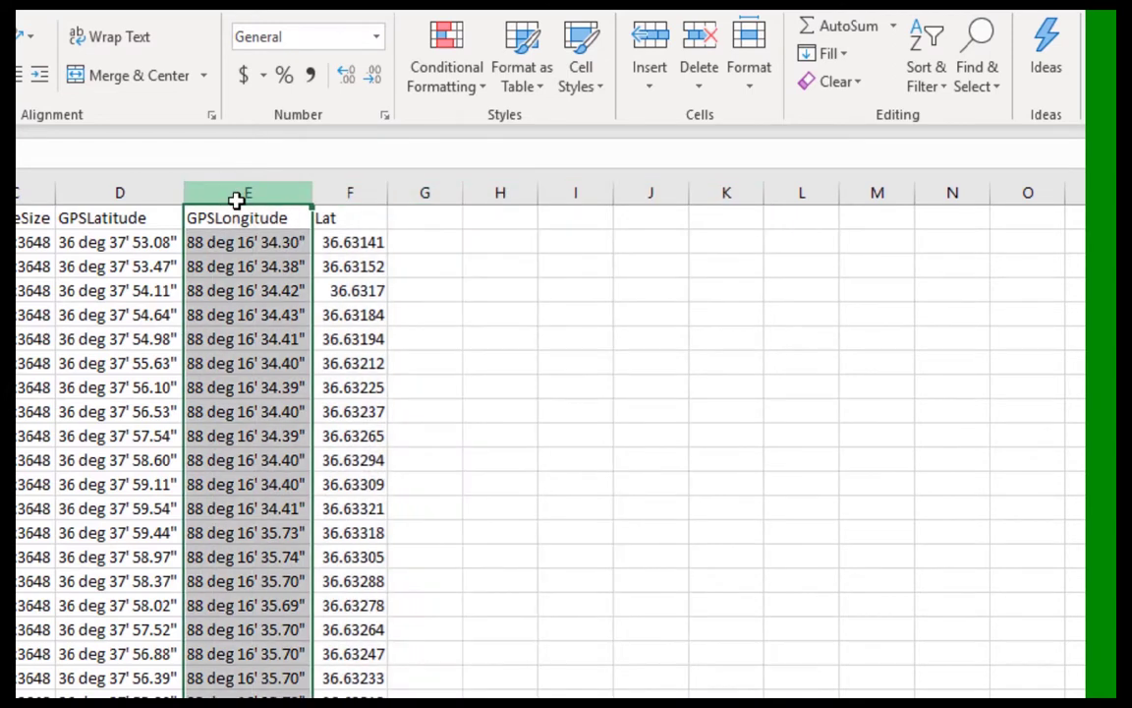
pyautogui.hotkey('ctrl', 'c')
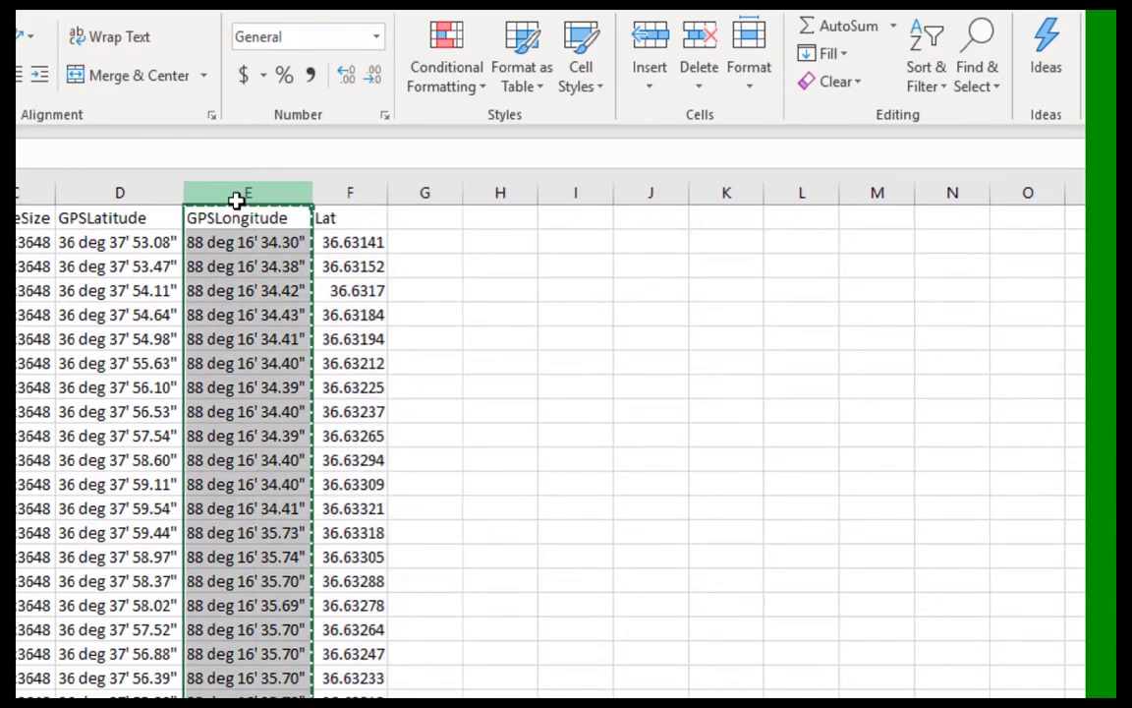
pyautogui.click(430, 217)
pyautogui.hotkey('ctrl', 'v')
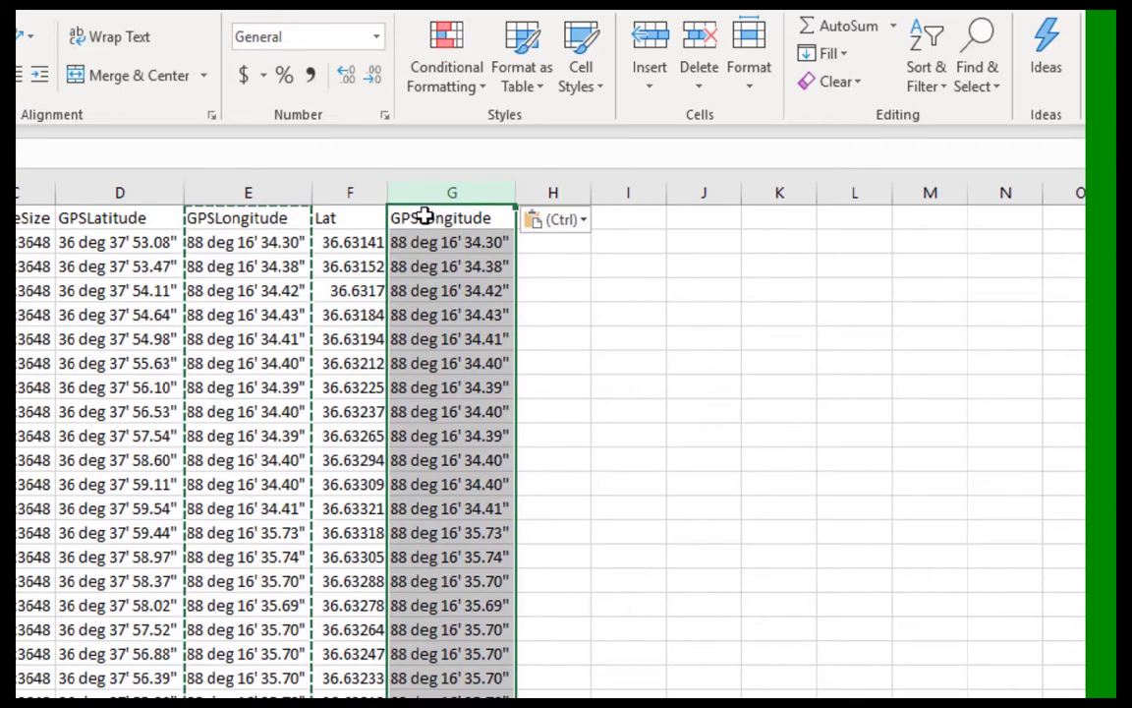
# - Split column G with fixed-width Text to Columns, adding breaks at positions 9 and 16 before the minute and second marks
pyautogui.hotkey('alt', 'a')
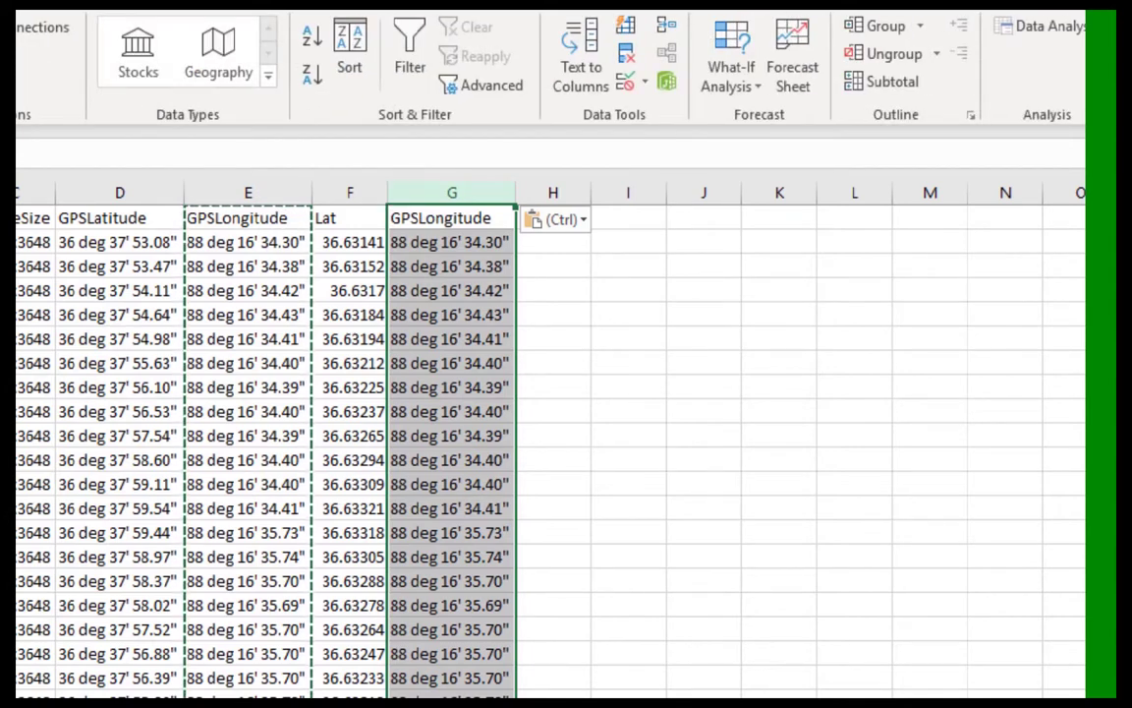
pyautogui.click(590, 49)
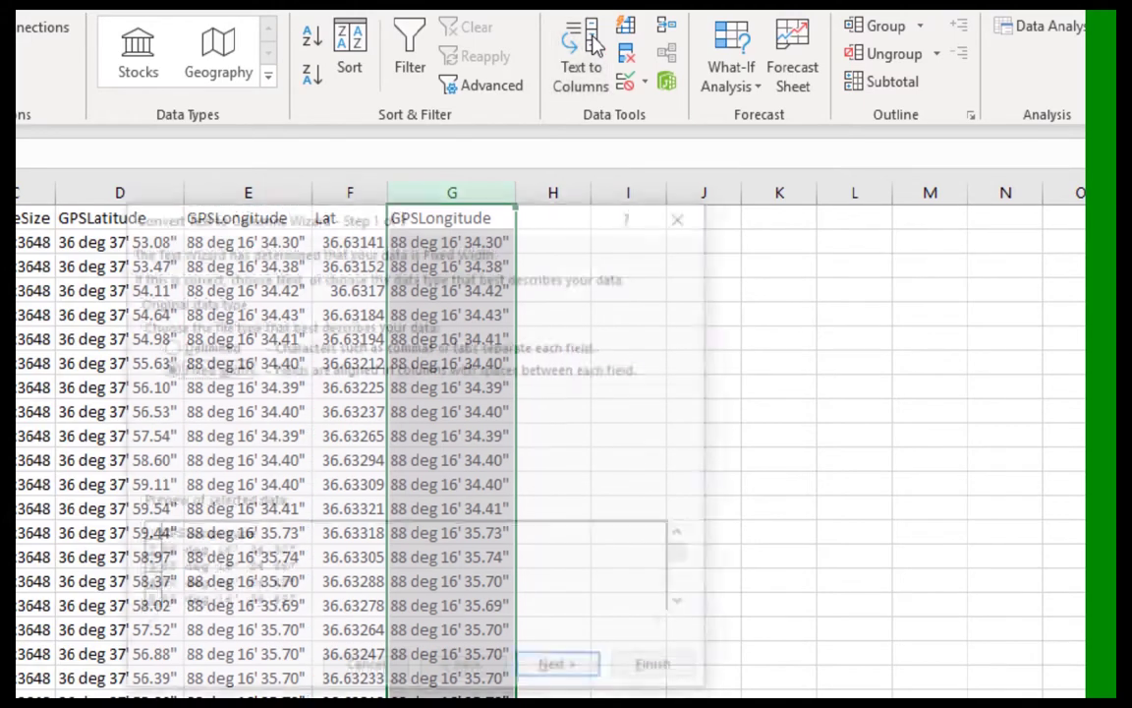
pyautogui.click(557, 672)
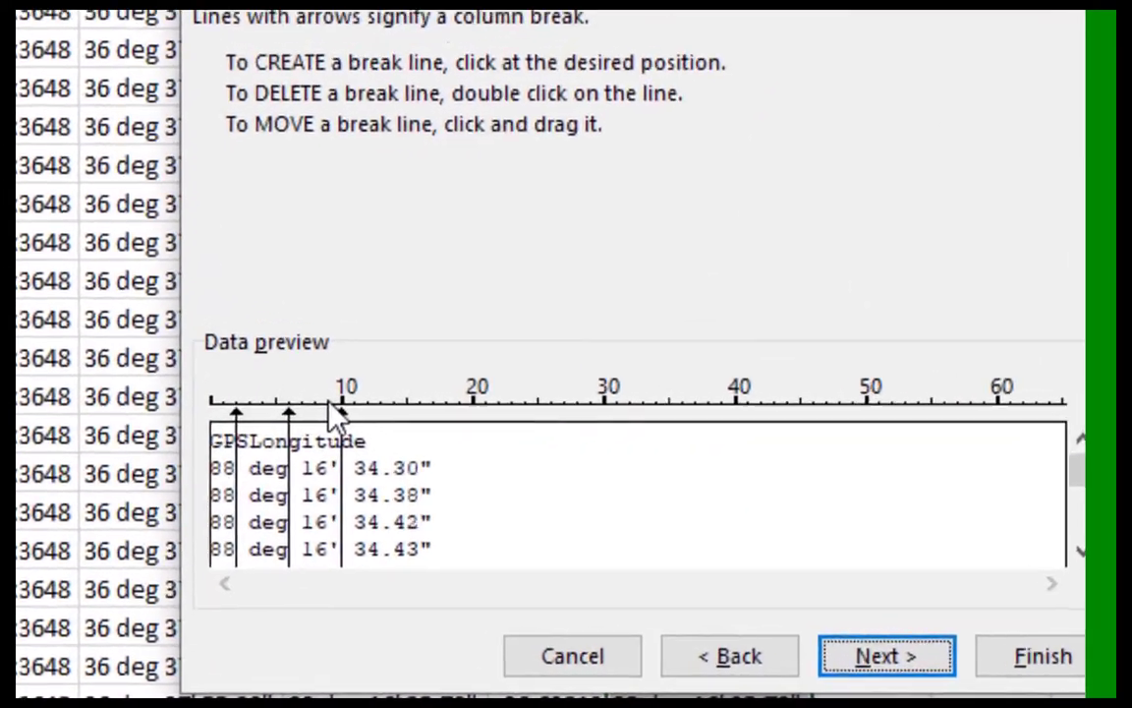
pyautogui.click(212, 536)
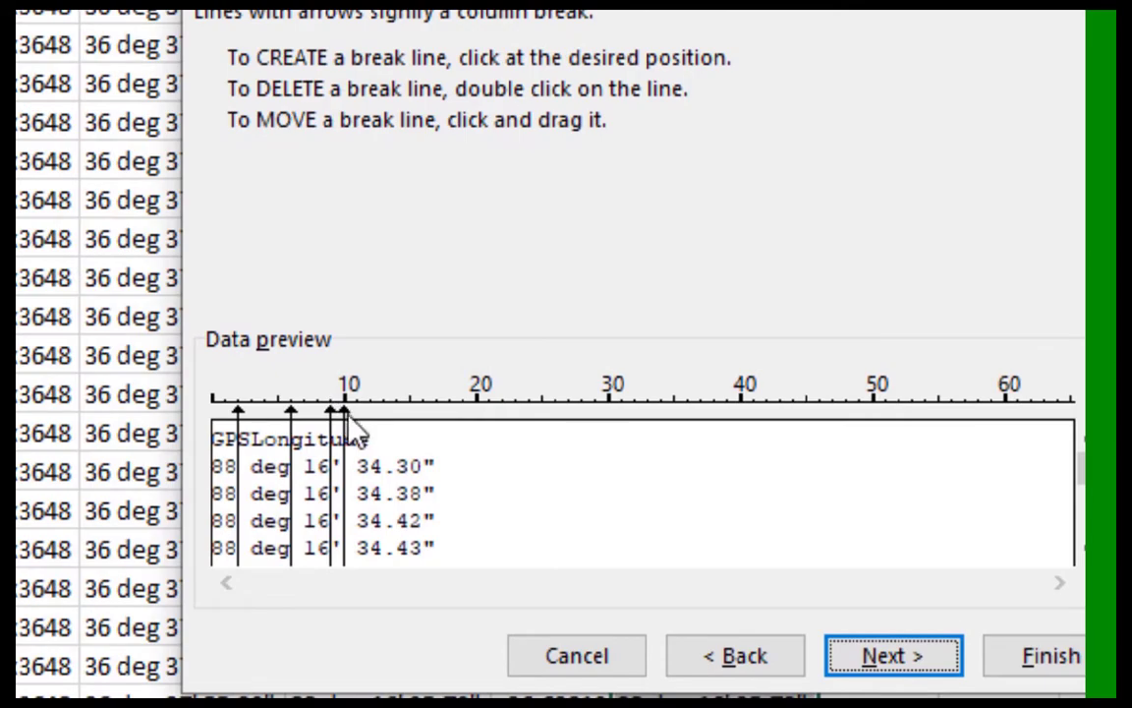
pyautogui.click(424, 403)
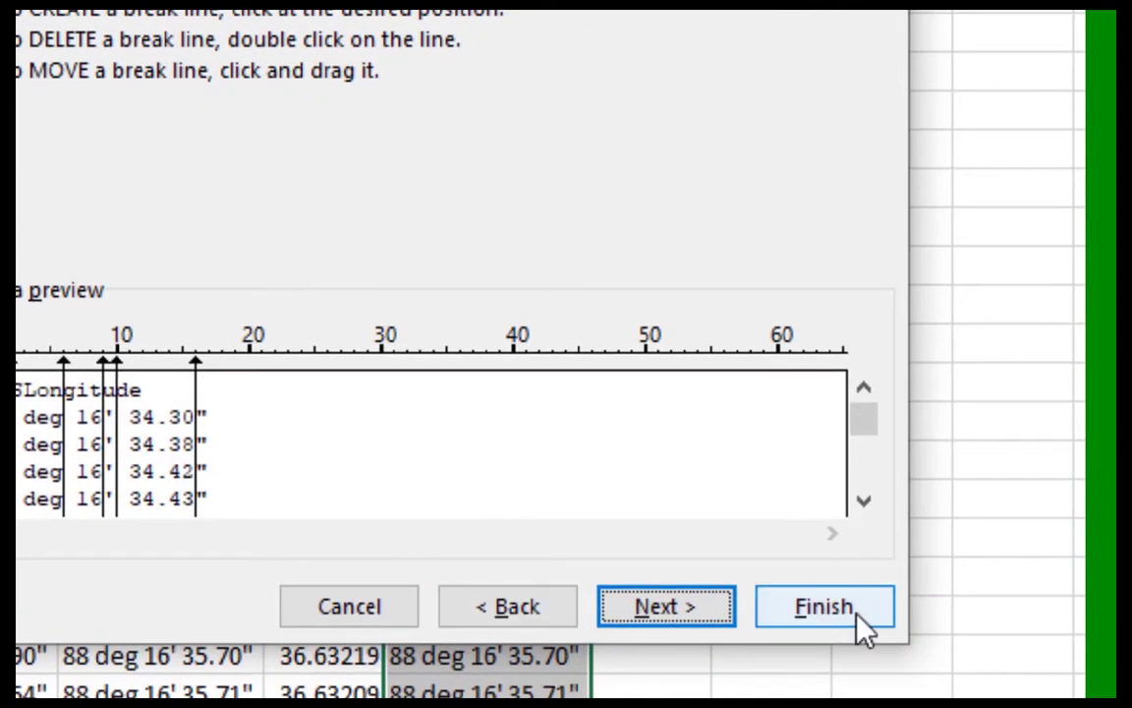
pyautogui.click(857, 621)
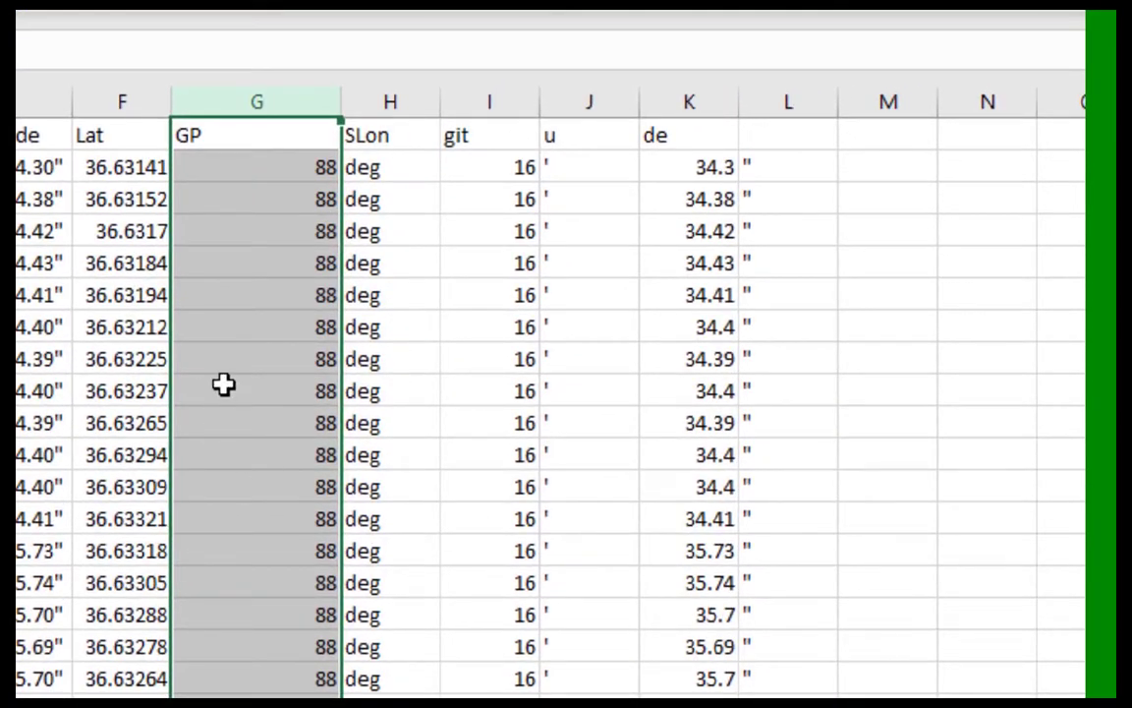
# - Enter the header Lon in cell M1
pyautogui.click(885, 133)
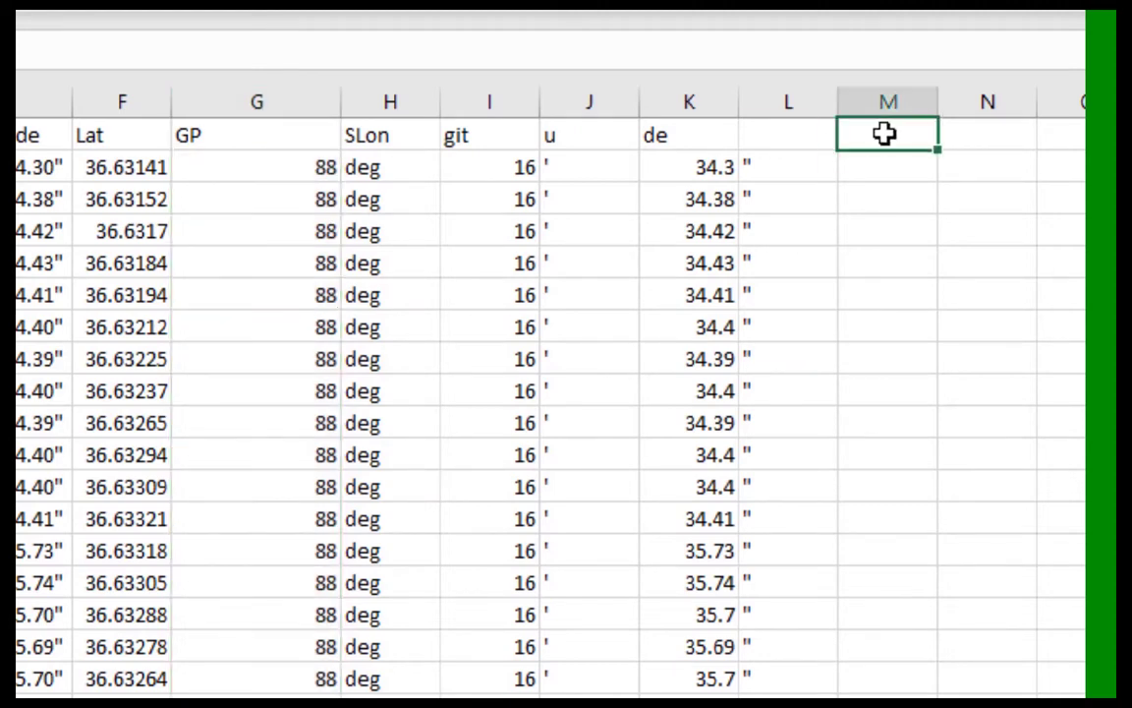
pyautogui.write('Lon')
pyautogui.press('Return')
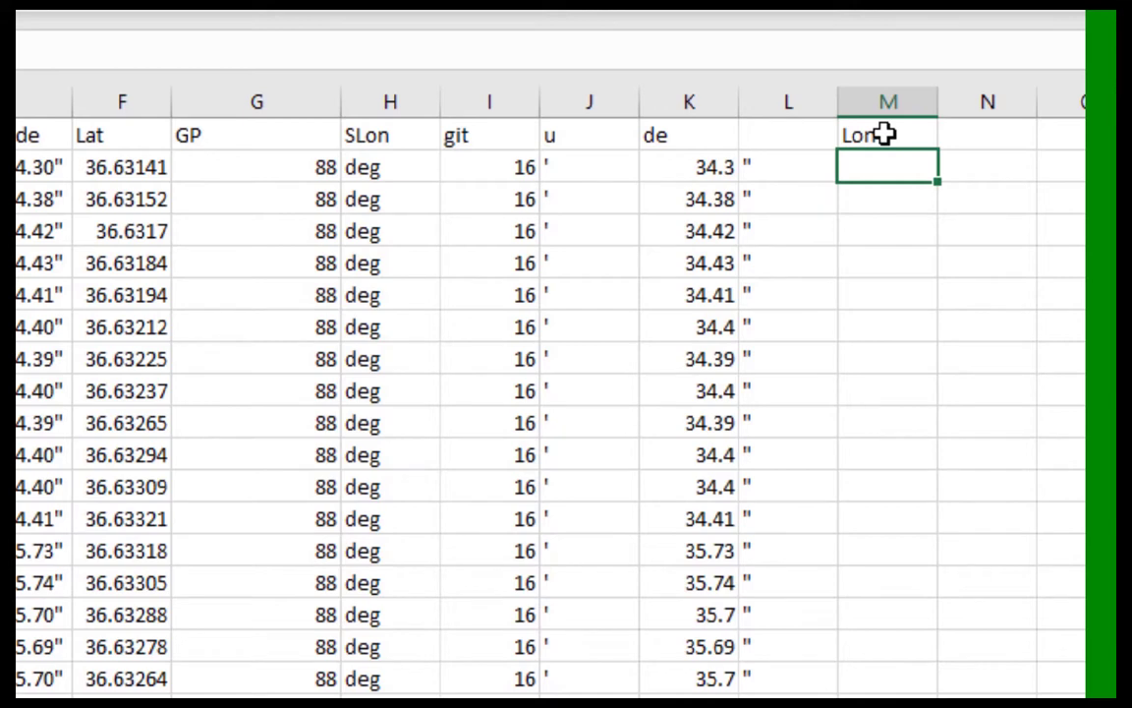
# - Enter the formula =(K2/60) in cell M2 to convert the longitude seconds to minutes
pyautogui.write('=(')
pyautogui.click(710, 165)
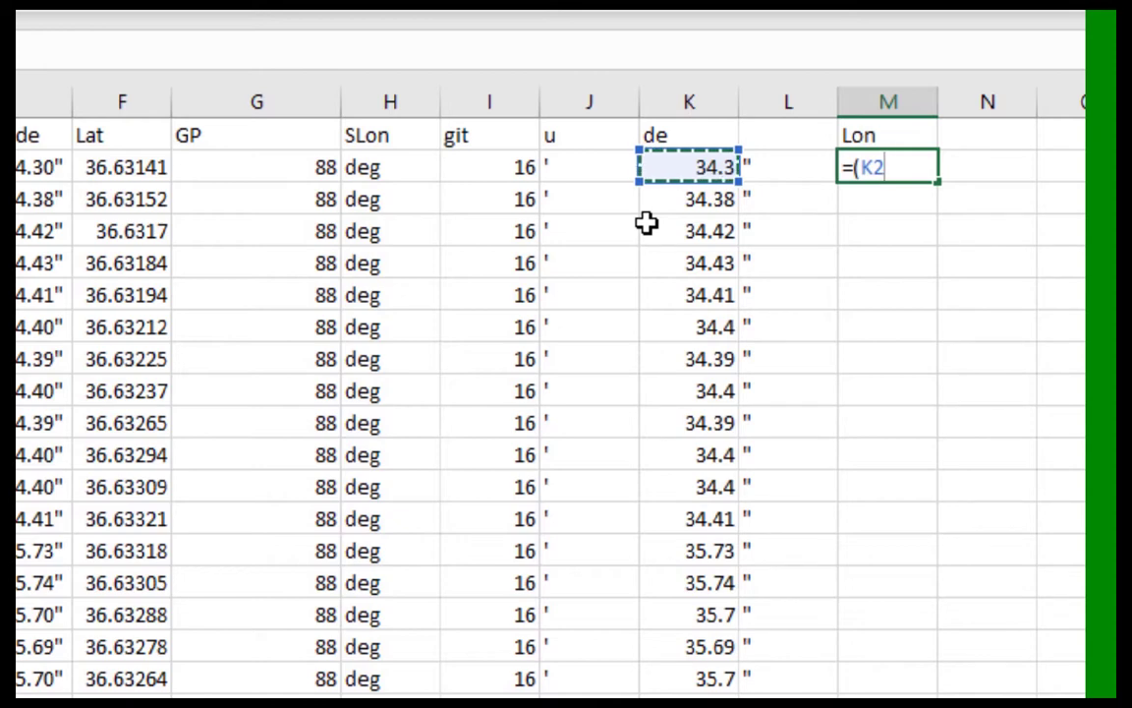
pyautogui.write('/60')
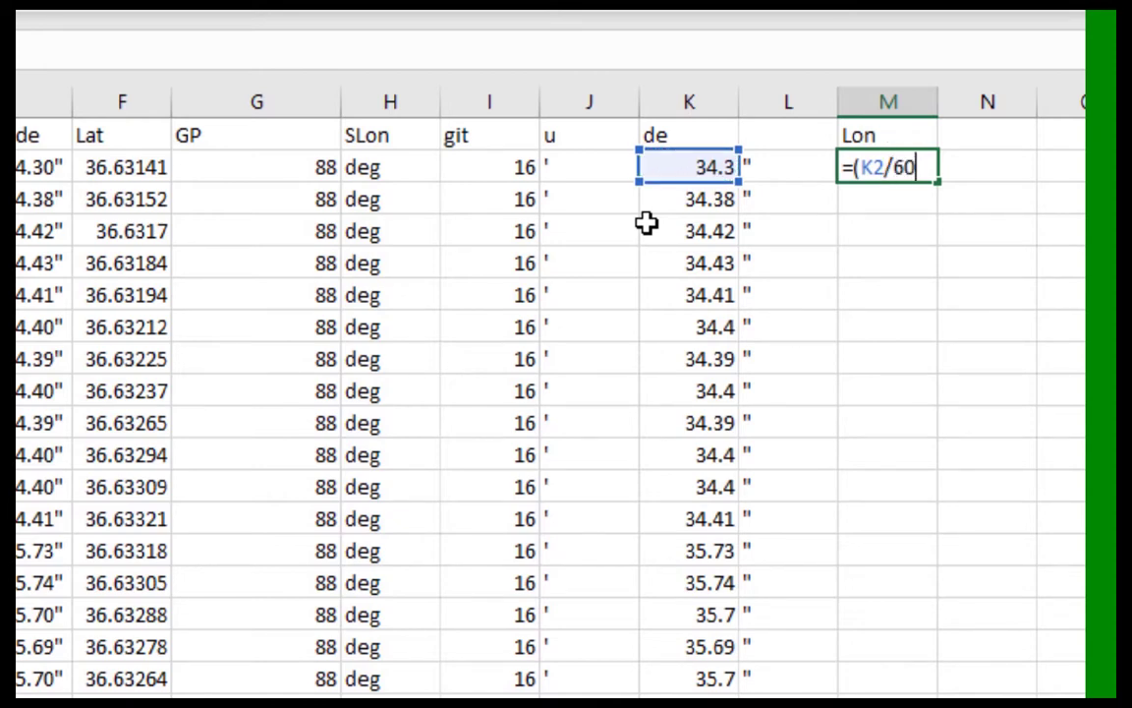
pyautogui.write(')')
pyautogui.hotkey('ctrl', 'Return')
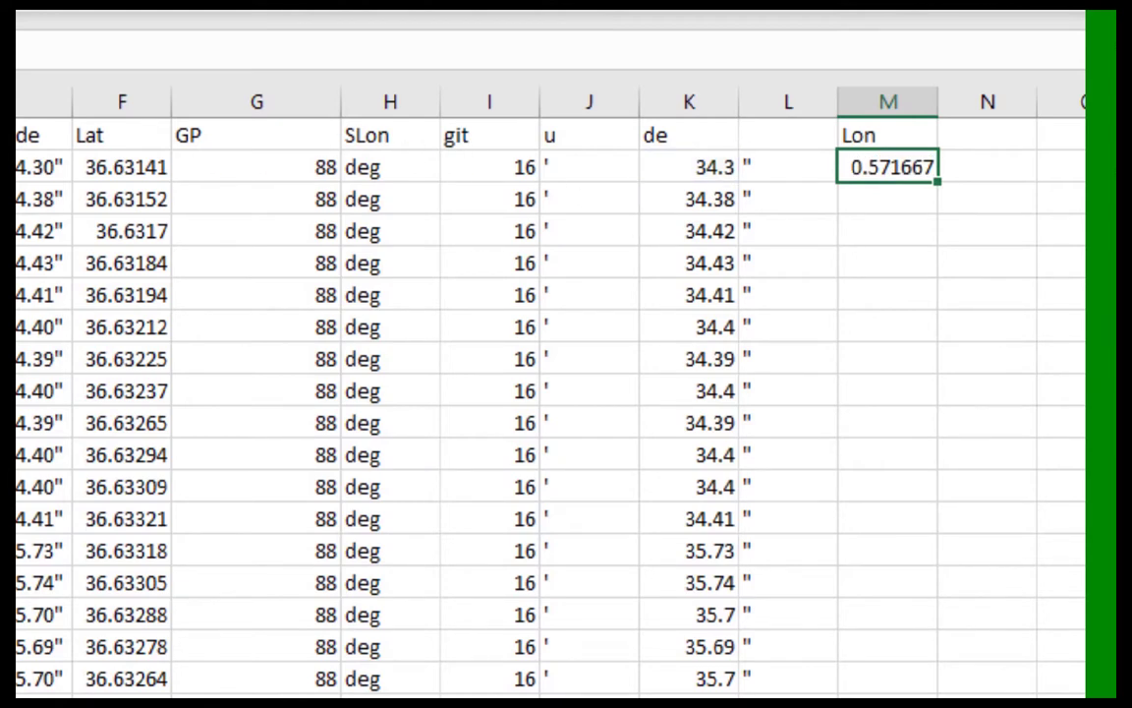
# - Extend the M2 formula to =(K2/60)+I2 so that the whole longitude minutes are added
pyautogui.press('F2')
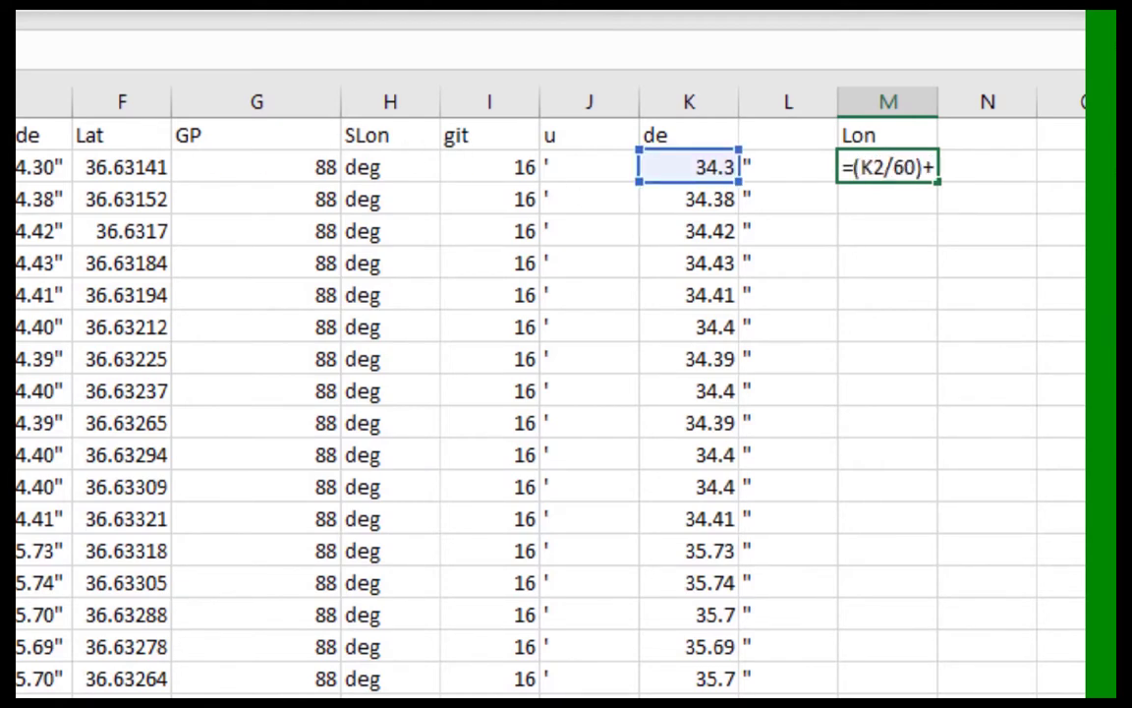
pyautogui.write('+')
pyautogui.click(519, 167)
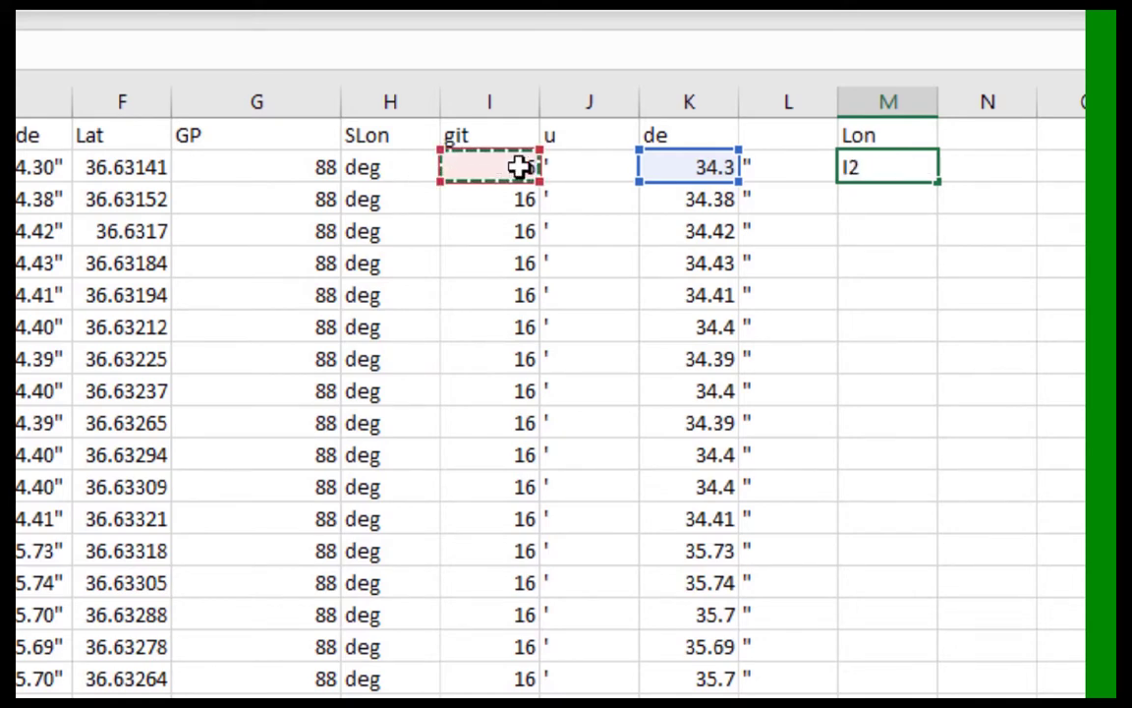
pyautogui.hotkey('ctrl', 'Return')
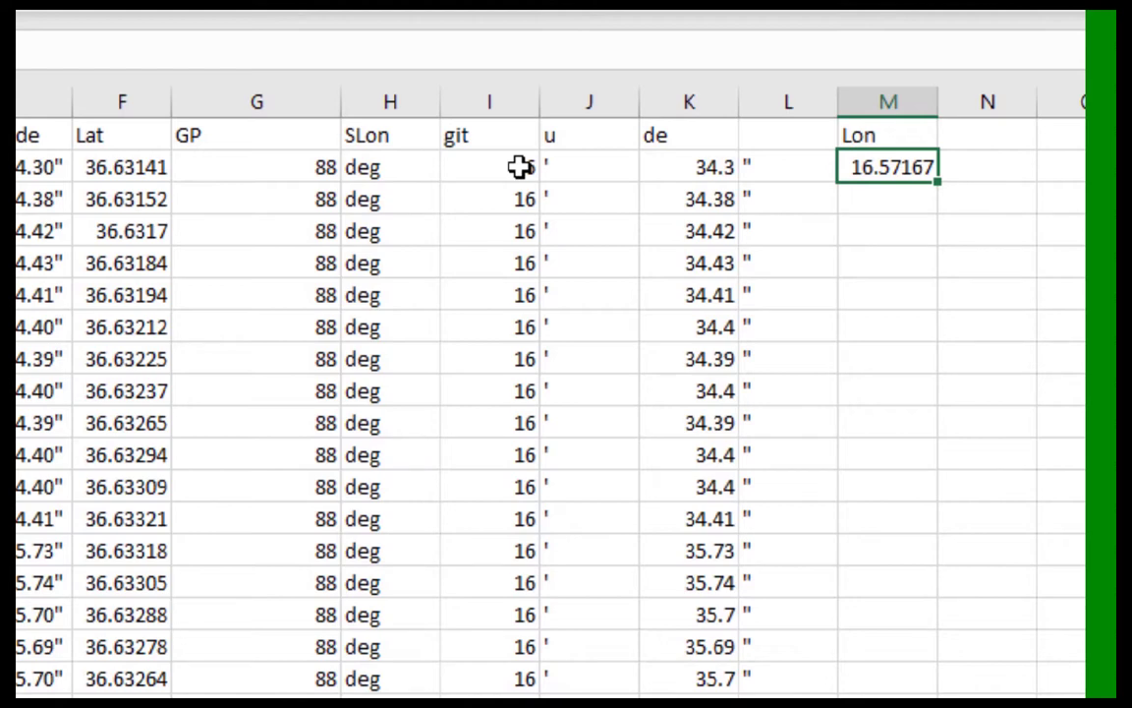
# - Extend the M2 formula to =((K2/60)+I2)/60 to convert the total longitude minutes to a fraction of a degree
pyautogui.press('F2')
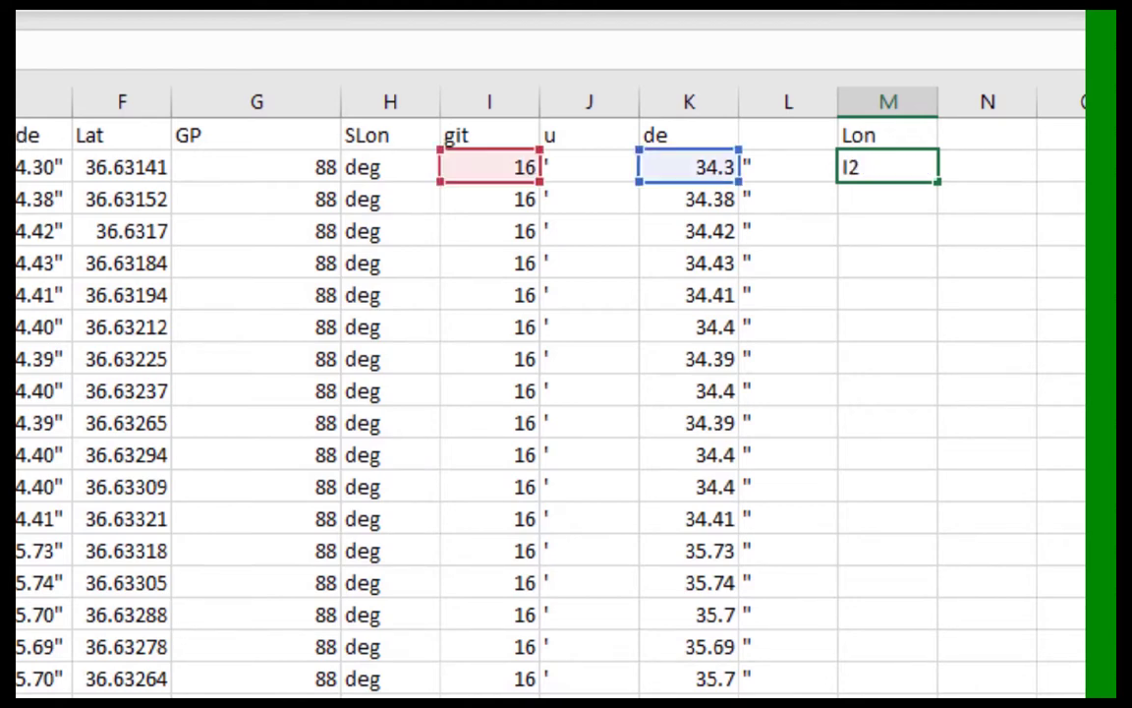
pyautogui.press('Home')
pyautogui.press('Right')
pyautogui.write('(')
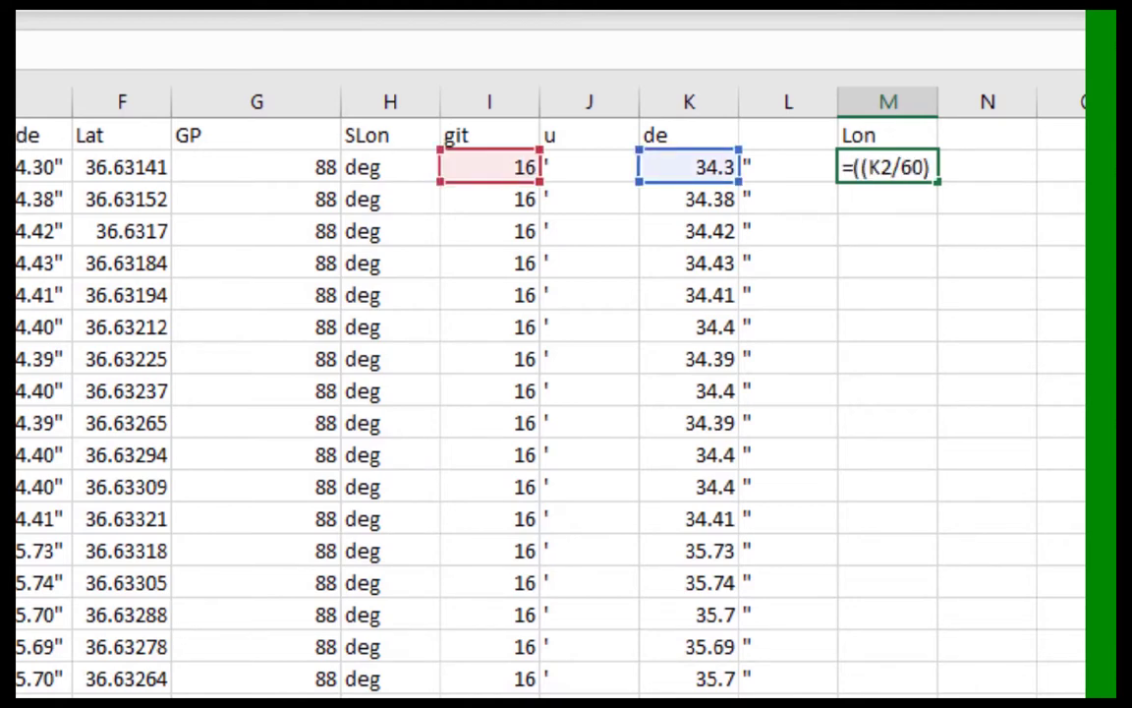
pyautogui.press('End')
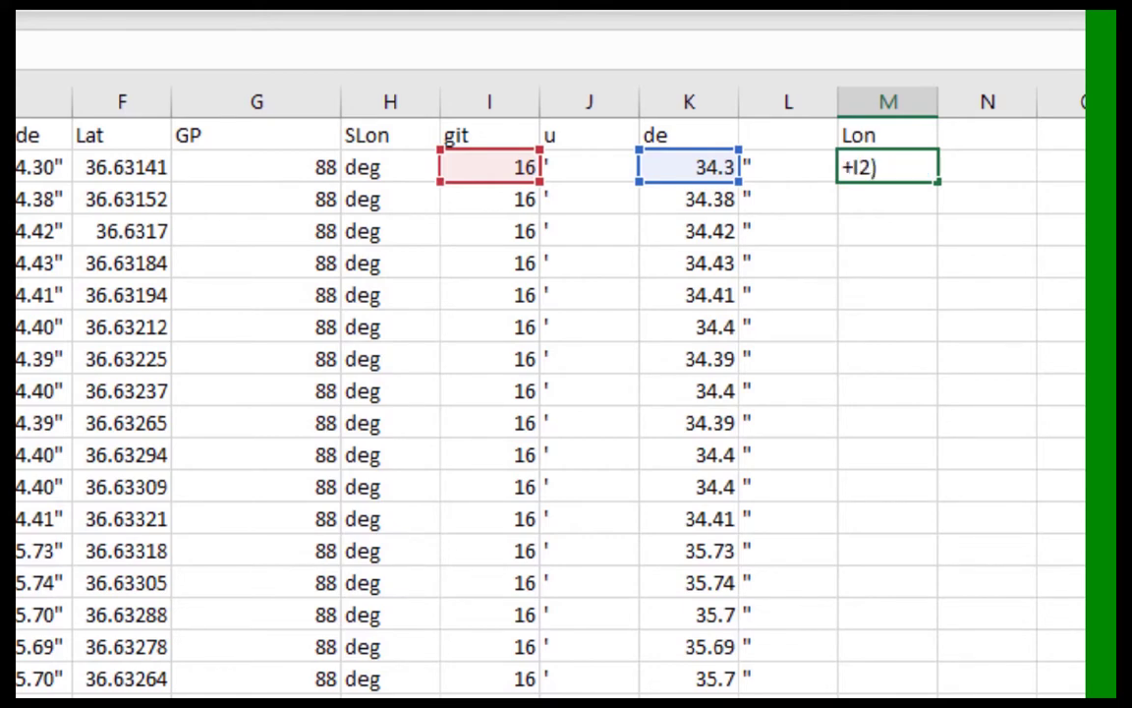
pyautogui.write(')/60')
pyautogui.press('Return')
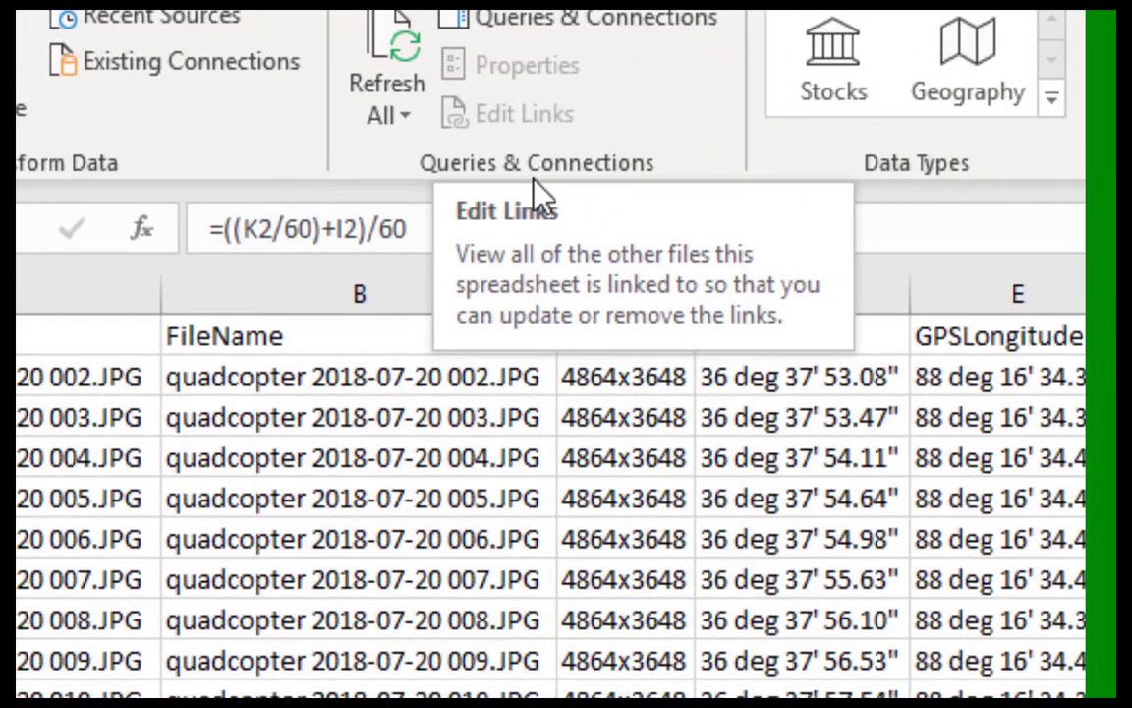
# - Extend the M2 formula to =(((K2/60)+I2)/60)+G2 so that the whole longitude degrees are added
pyautogui.click(235, 228)
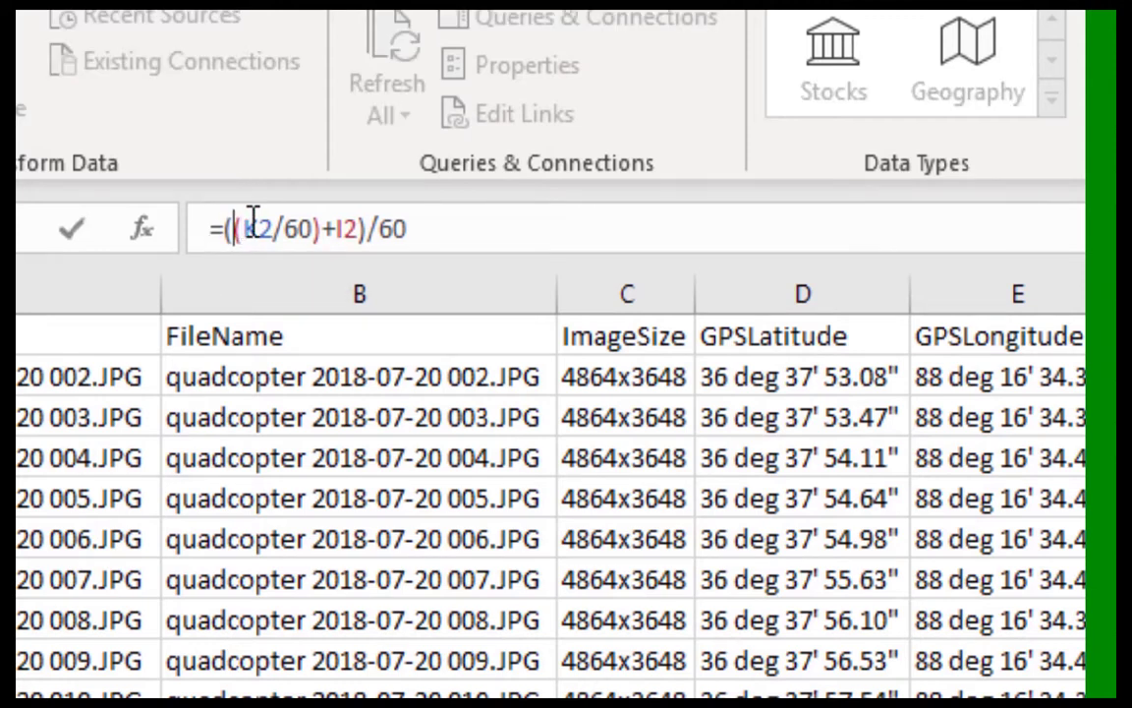
pyautogui.write('(')
pyautogui.write(')')
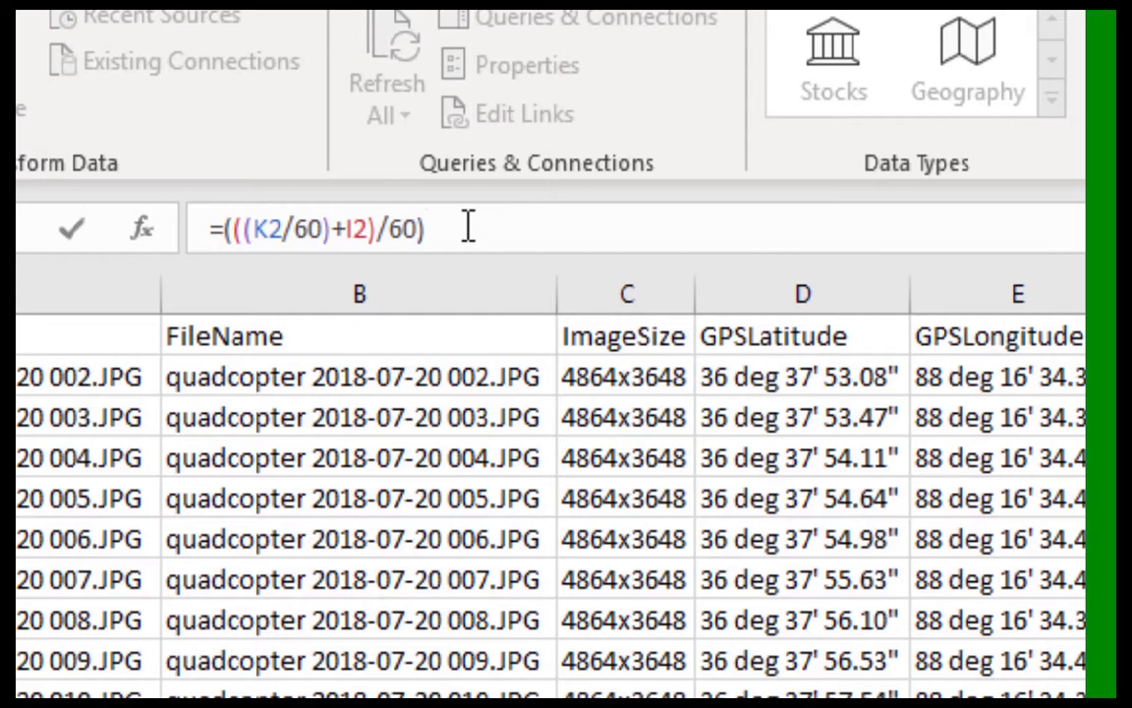
pyautogui.write('+G2')
pyautogui.press('Return')
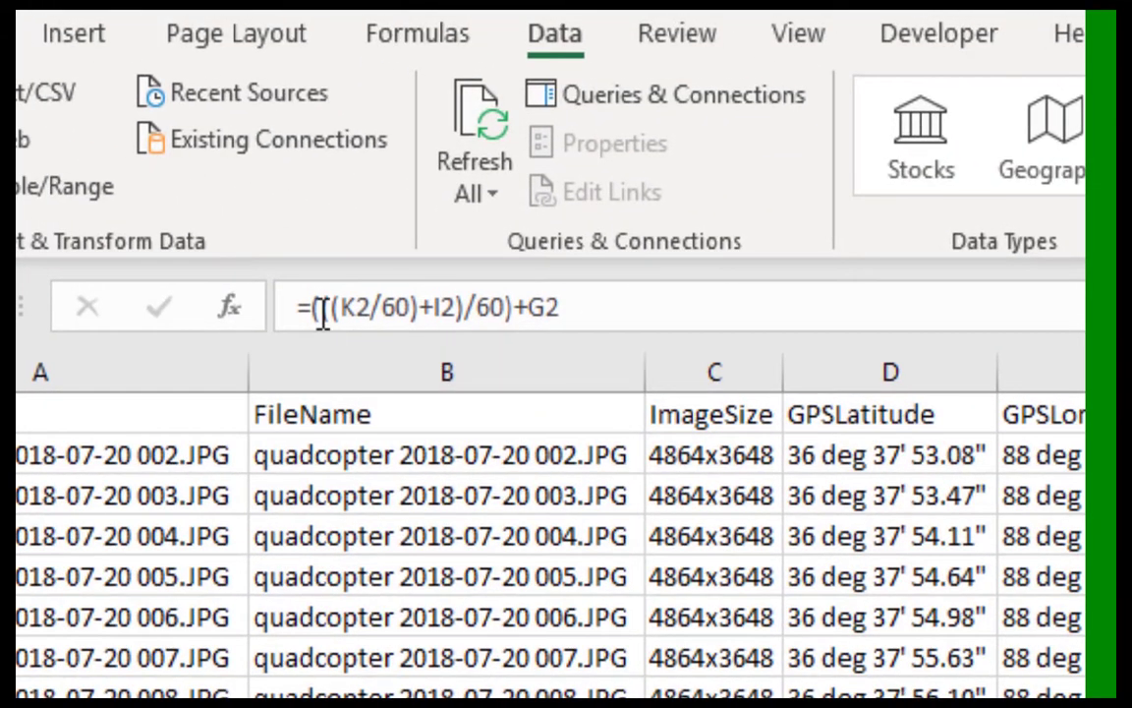
# - Change the M2 formula to =((((K2/60)+I2)/60)+G2)*-1 to make the western longitude negative
pyautogui.click(321, 309)
pyautogui.write('(')
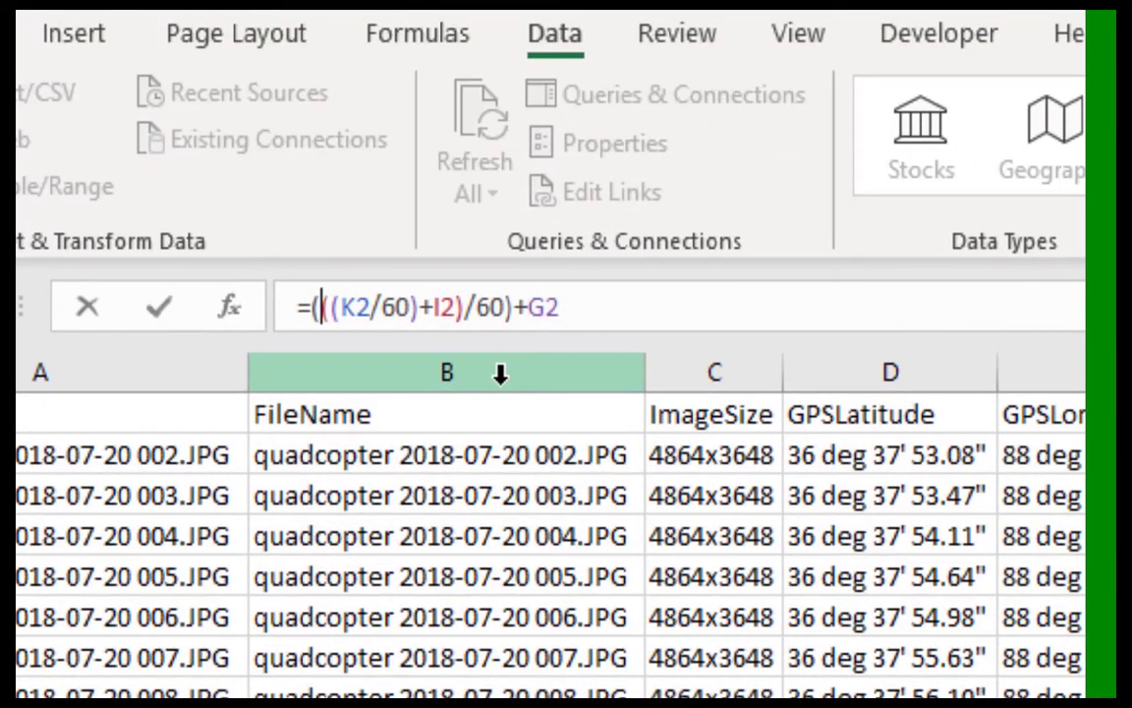
pyautogui.write('(')
pyautogui.click(654, 308)
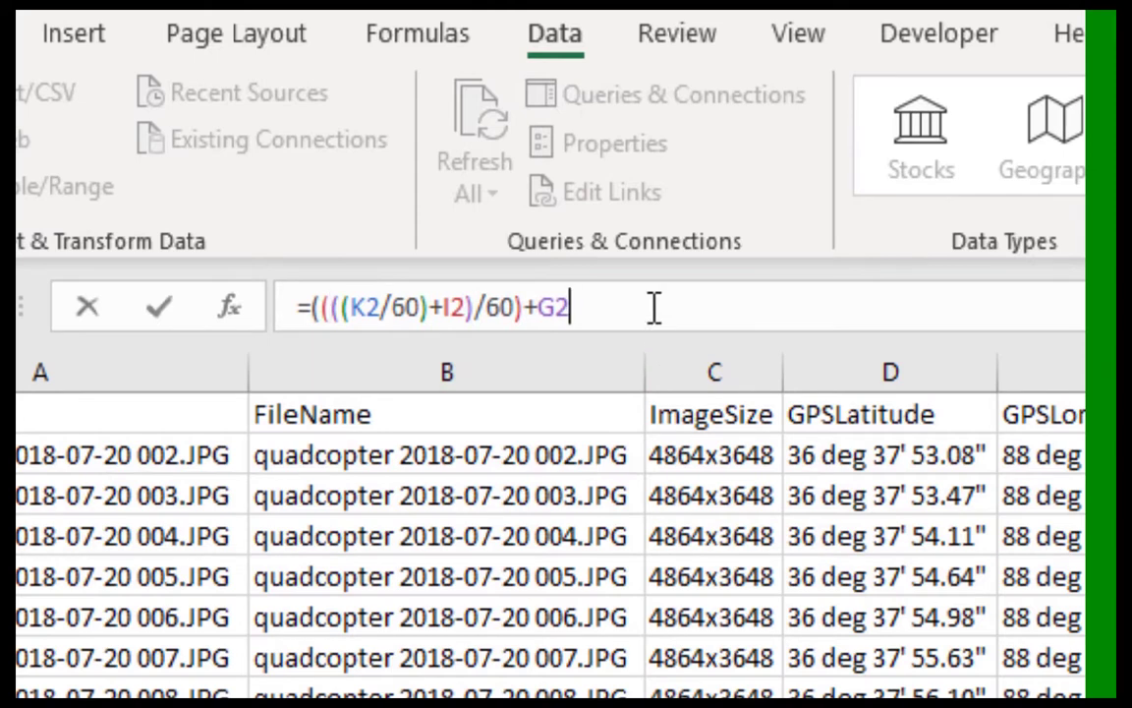
pyautogui.write(')*-1')
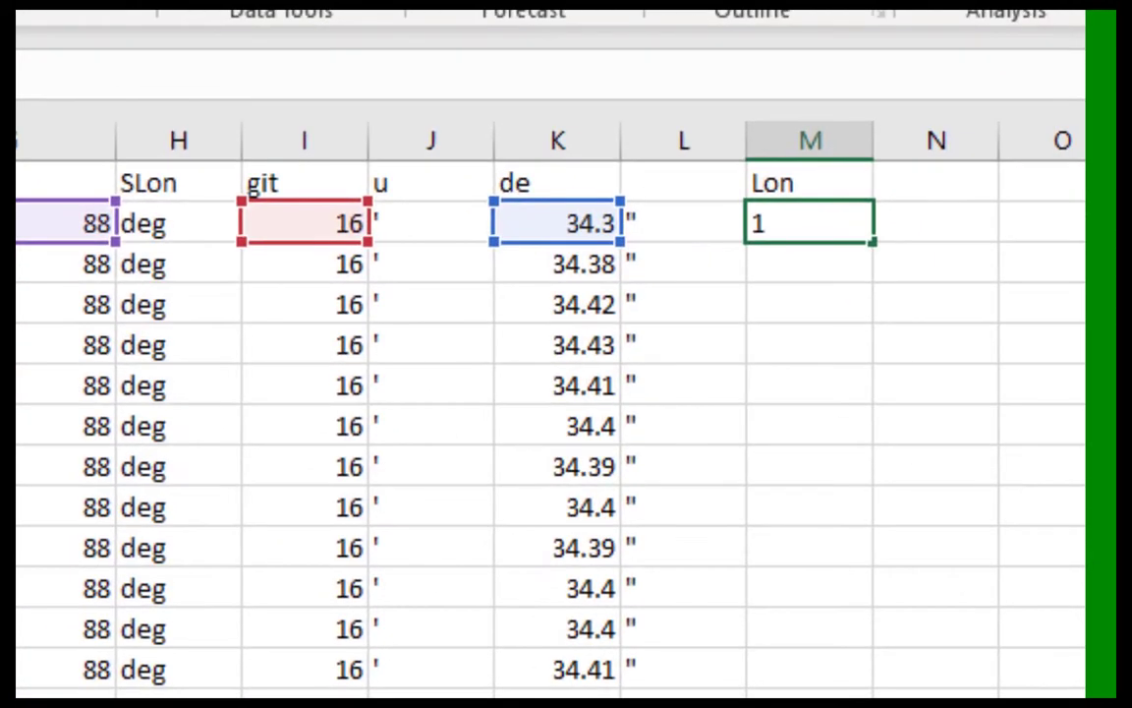
pyautogui.hotkey('ctrl', 'Return')
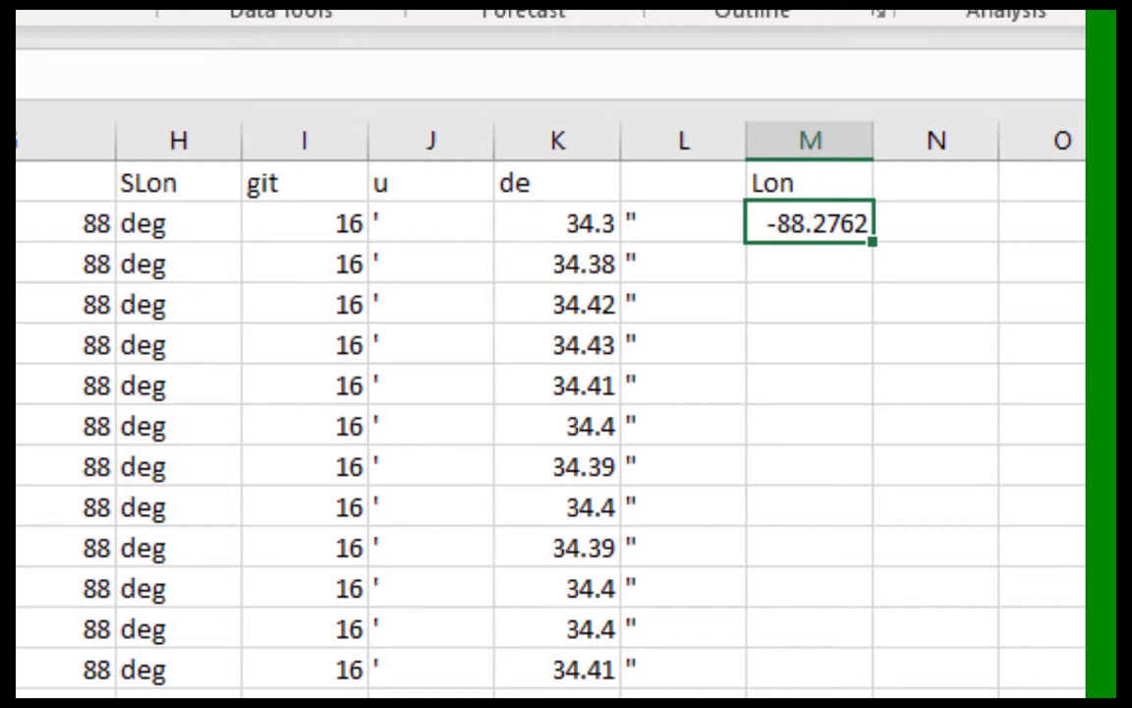
# - Fill the M2 formula down the Lon column and replace the column's formulas with their values
pyautogui.doubleClick(871, 241)
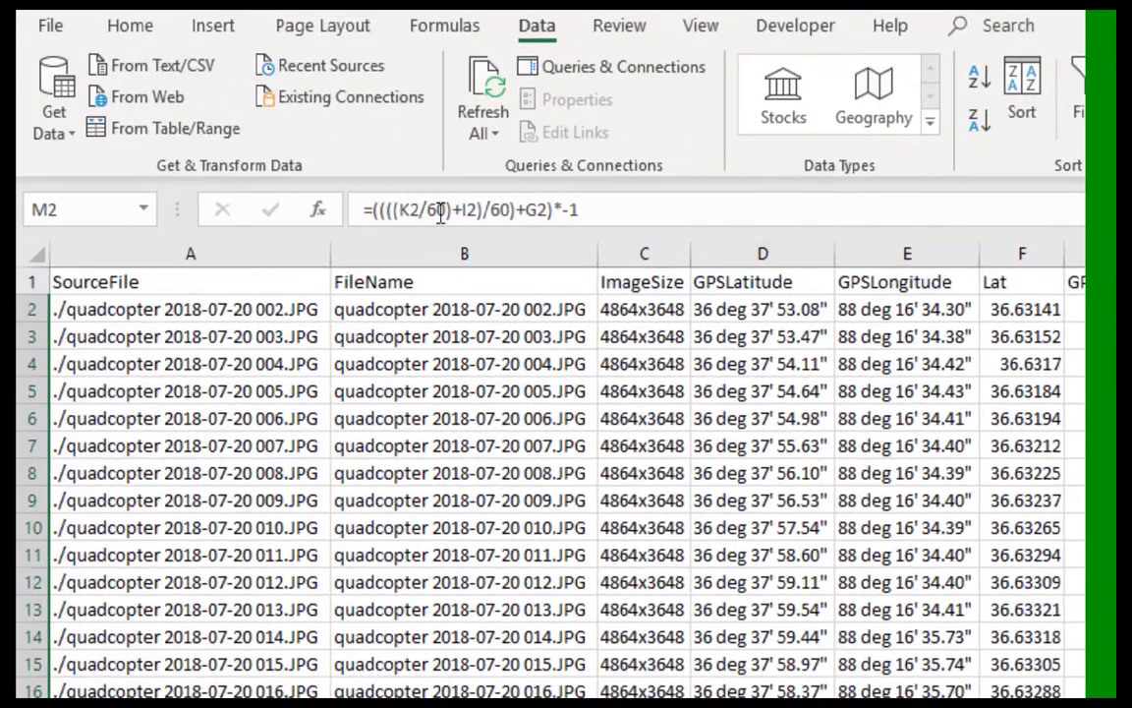
pyautogui.click(131, 27)
pyautogui.click(54, 133)
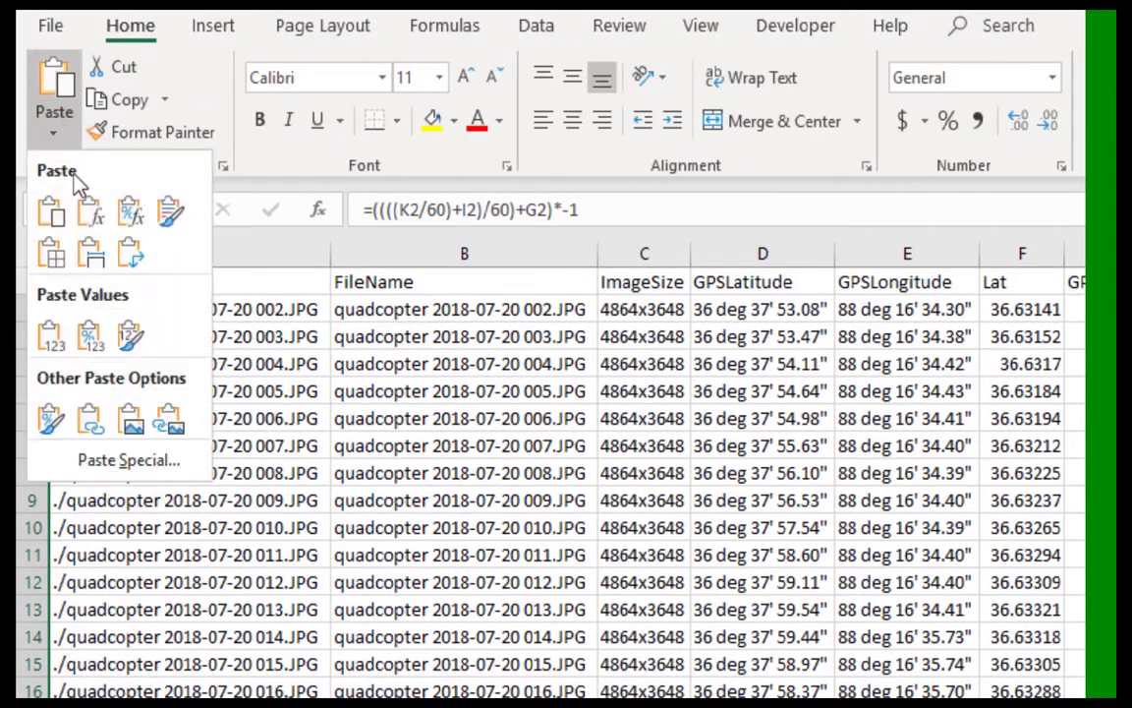
pyautogui.click(51, 334)
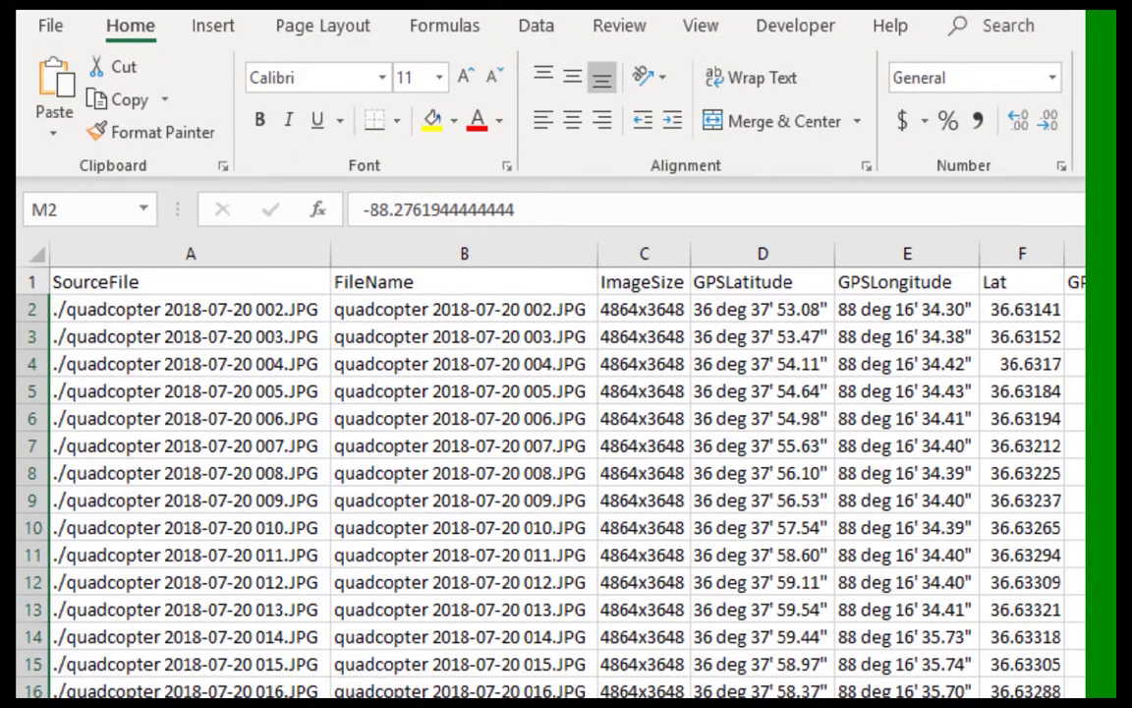
pyautogui.click(1019, 205)
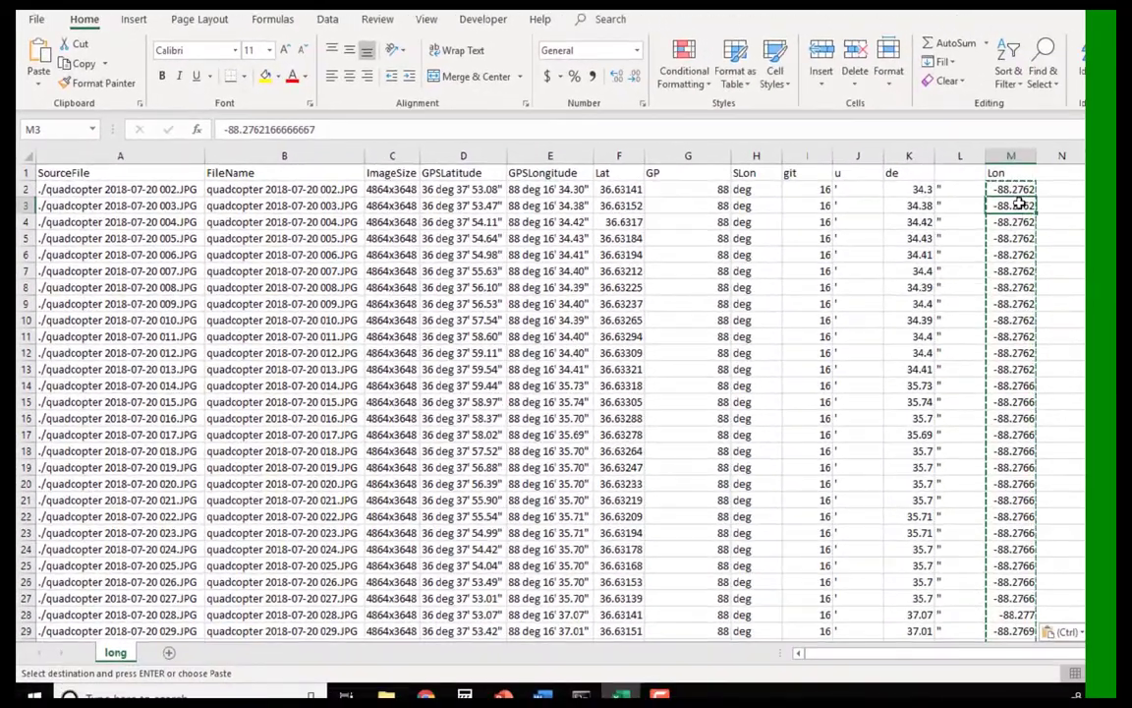
# - Delete the helper columns G through L
pyautogui.click(938, 157)
pyautogui.moveTo(939, 157); pyautogui.dragTo(687, 157)
pyautogui.rightClick(687, 157)
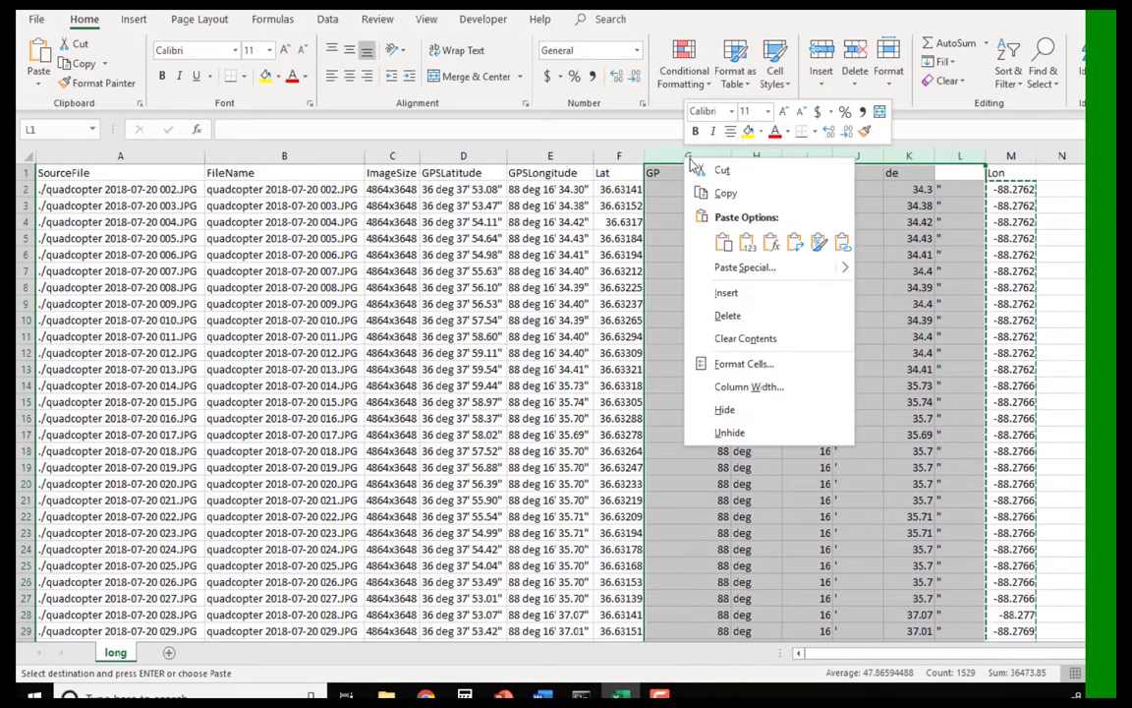
pyautogui.click(732, 315)
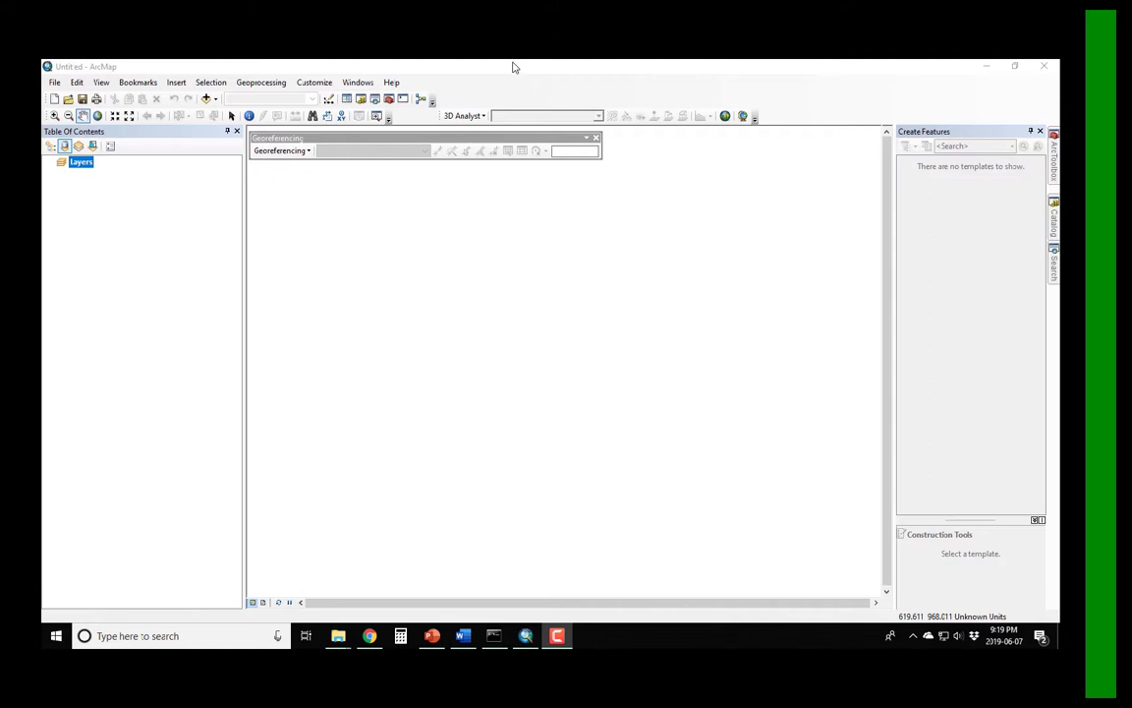
# - Switch to ArcMap and add long.csv from the 2018-07-20 folder to the map
pyautogui.click(206, 99)
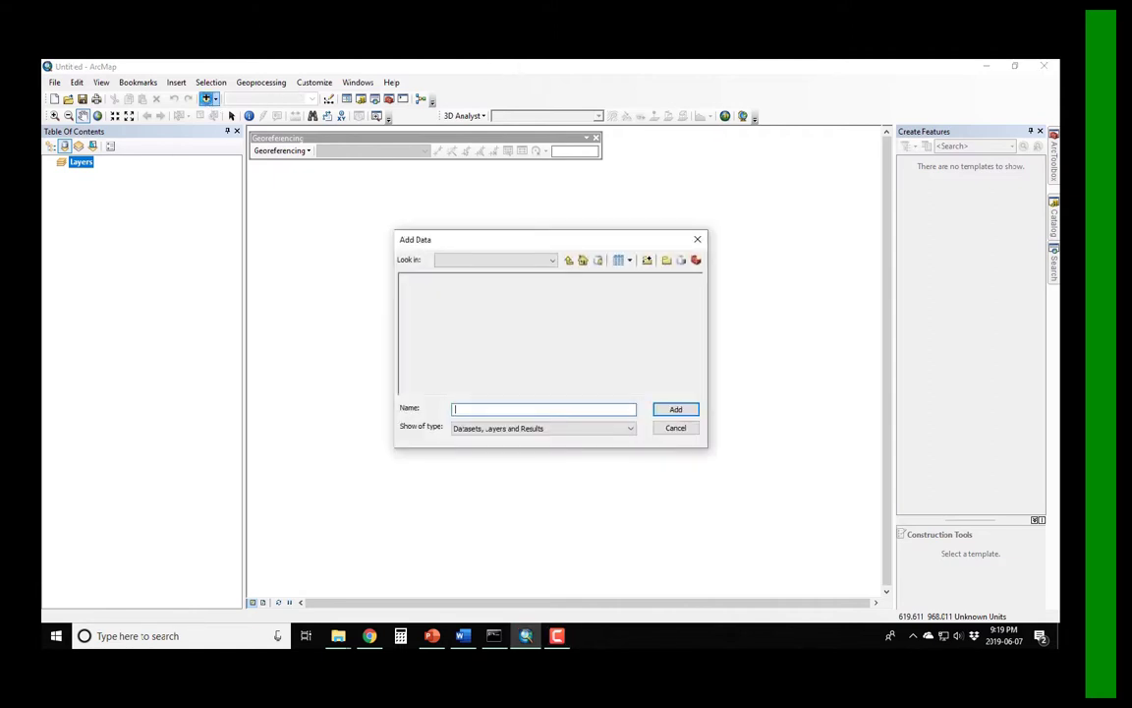
pyautogui.click(420, 290)
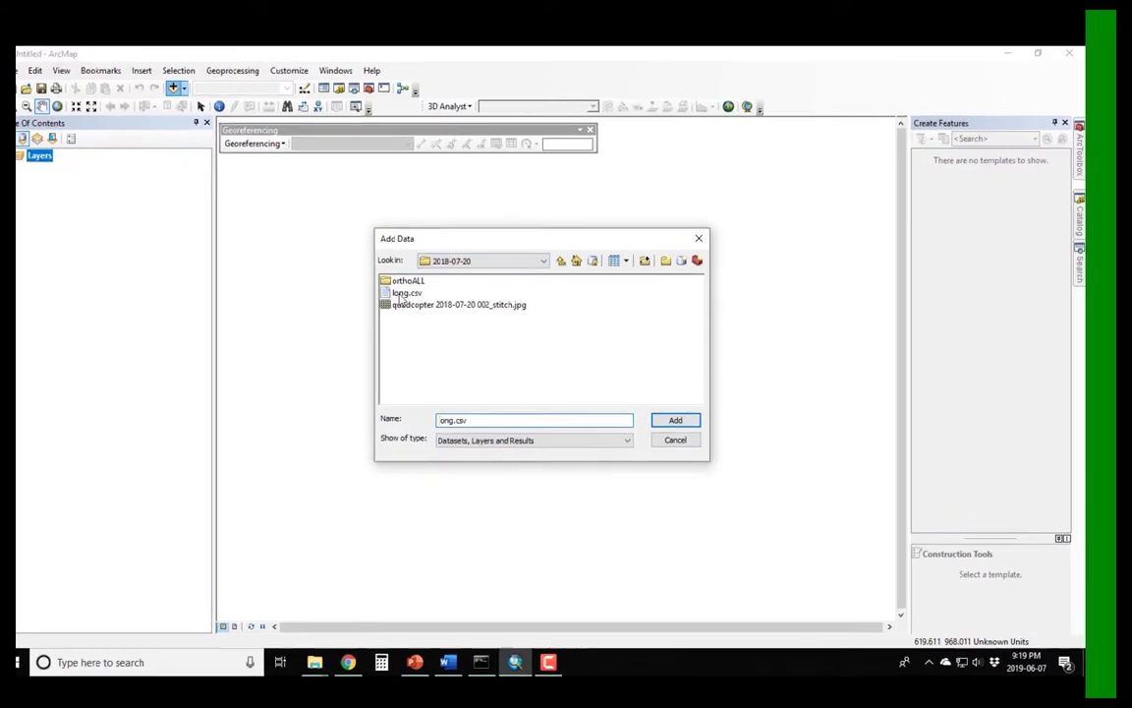
pyautogui.click(668, 498)
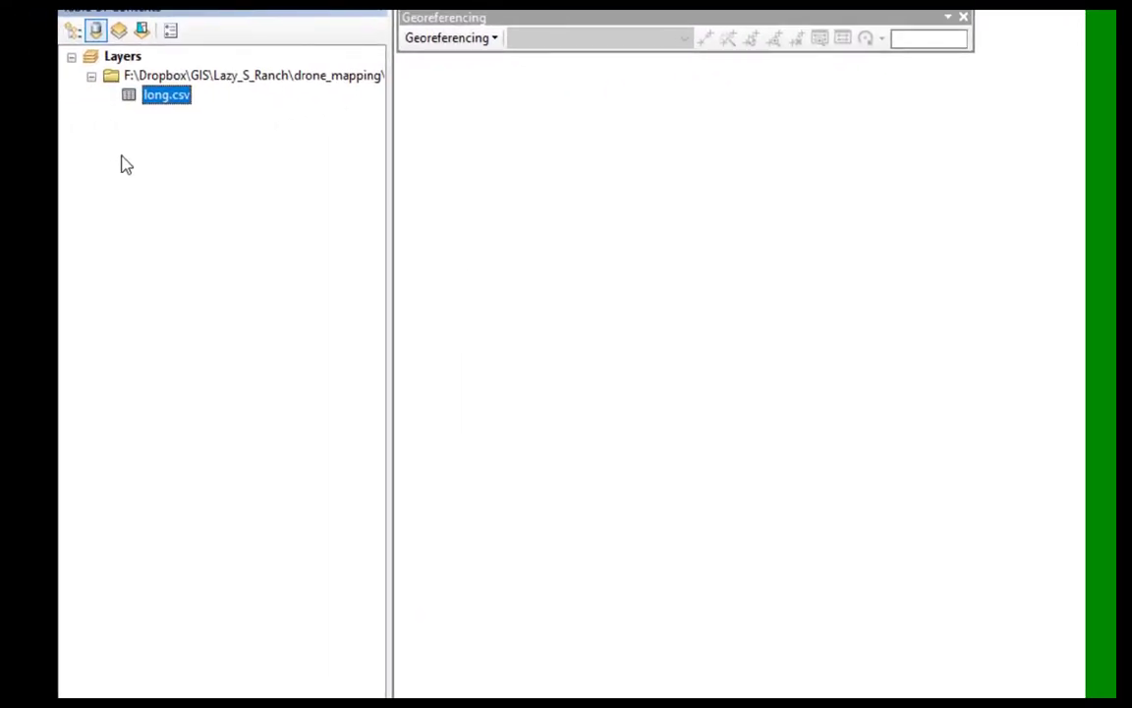
# - Display long.csv as XY data with Lon as X, Lat as Y and the WGS 1984 coordinate system, accepting the missing Object-ID warning
pyautogui.rightClick(180, 104)
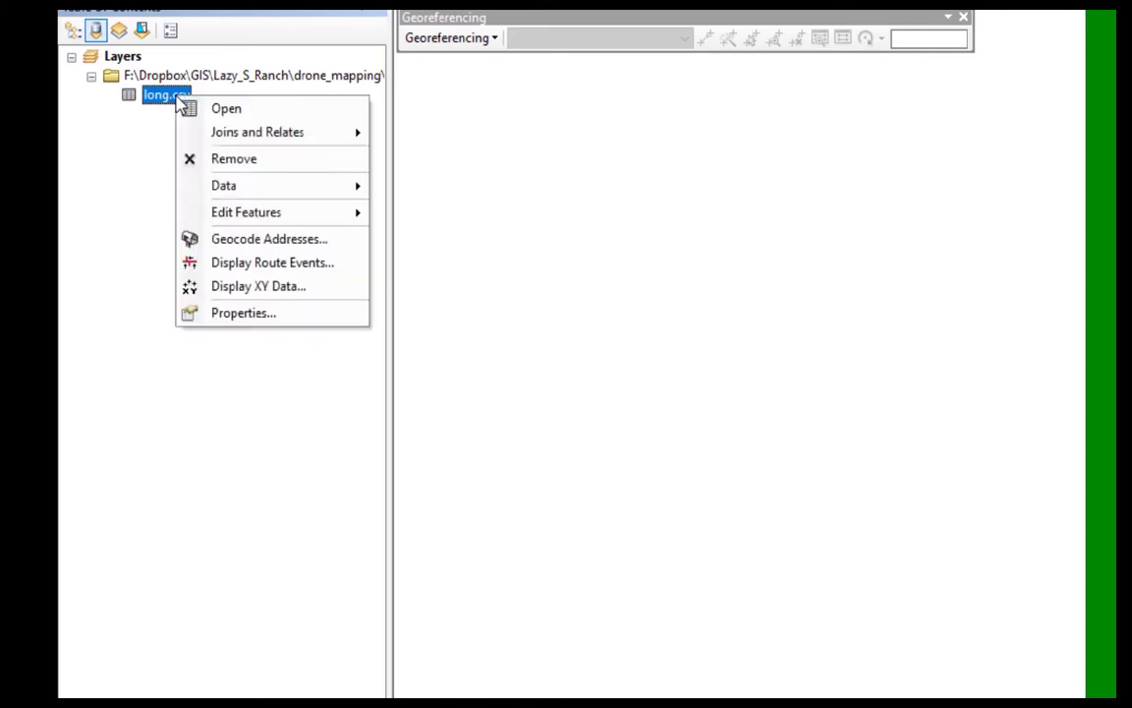
pyautogui.click(266, 295)
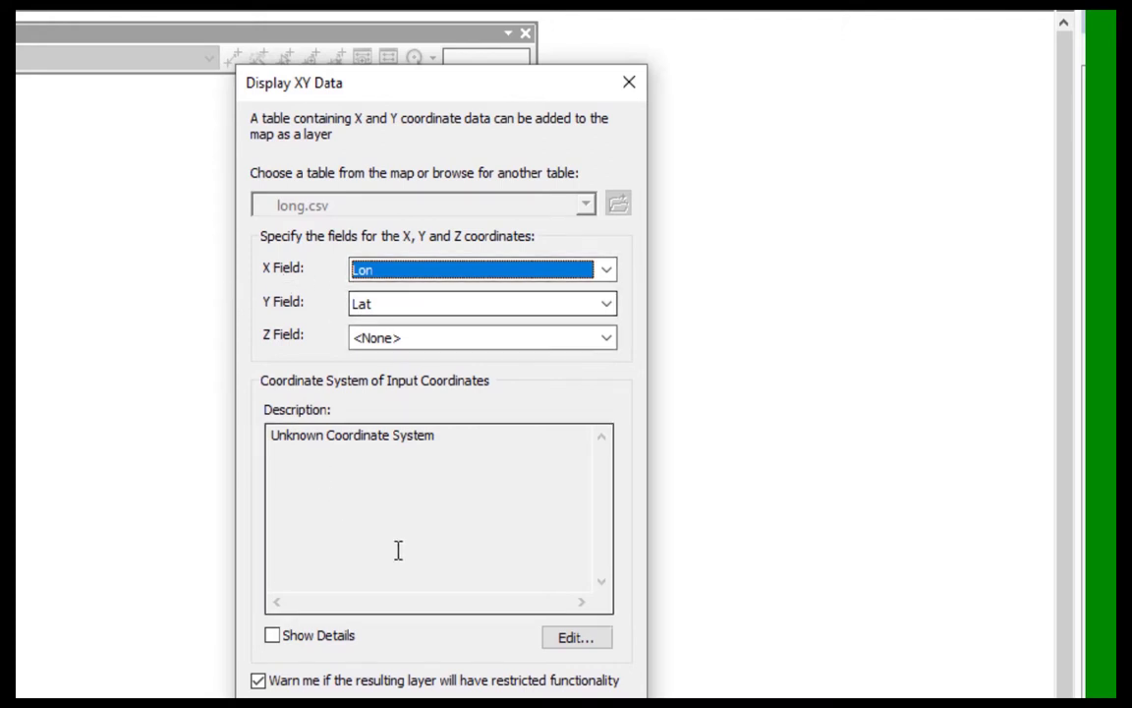
pyautogui.click(576, 639)
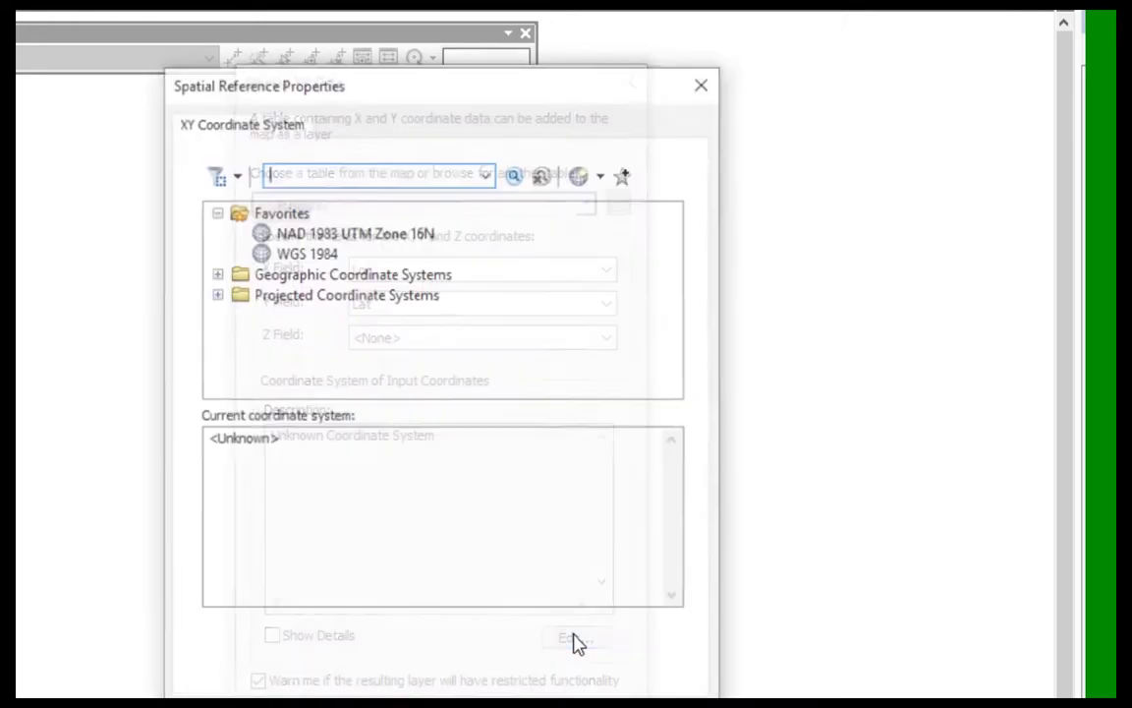
pyautogui.click(288, 251)
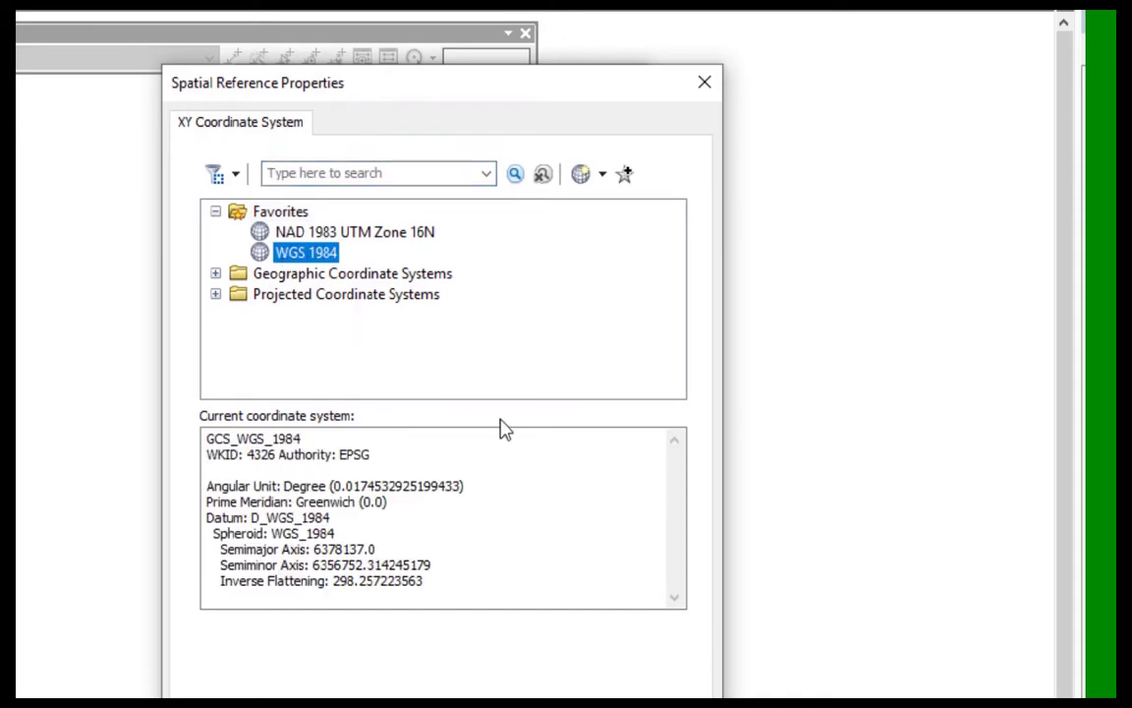
pyautogui.press('Return')
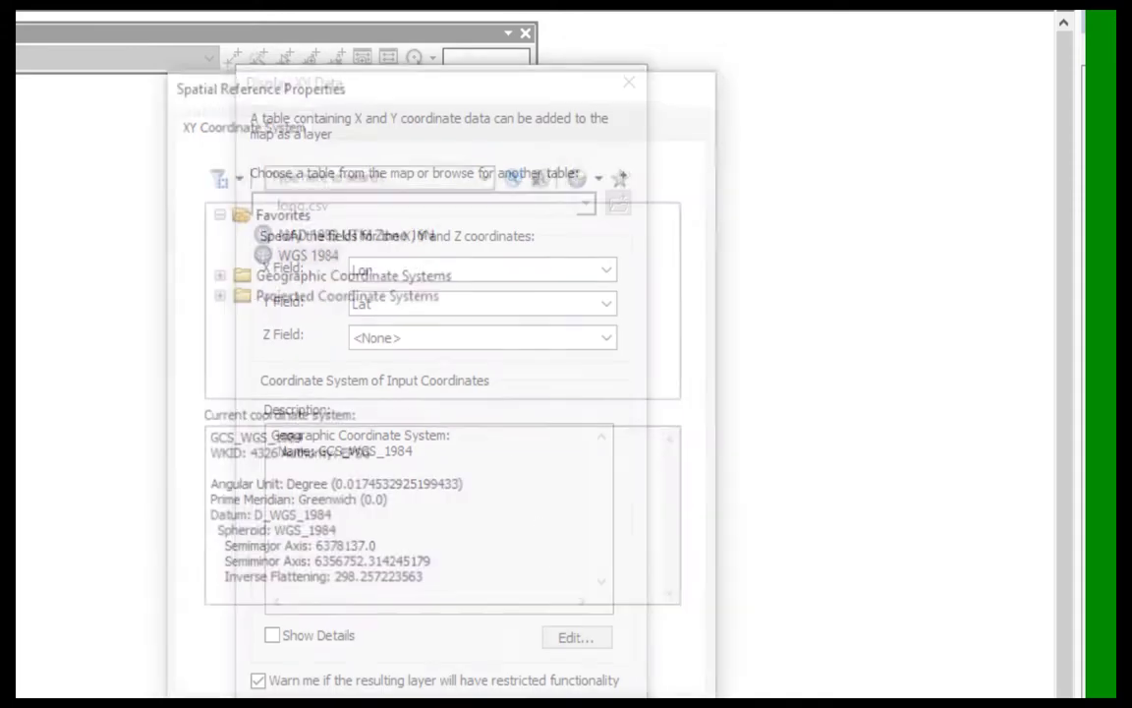
pyautogui.press('Return')
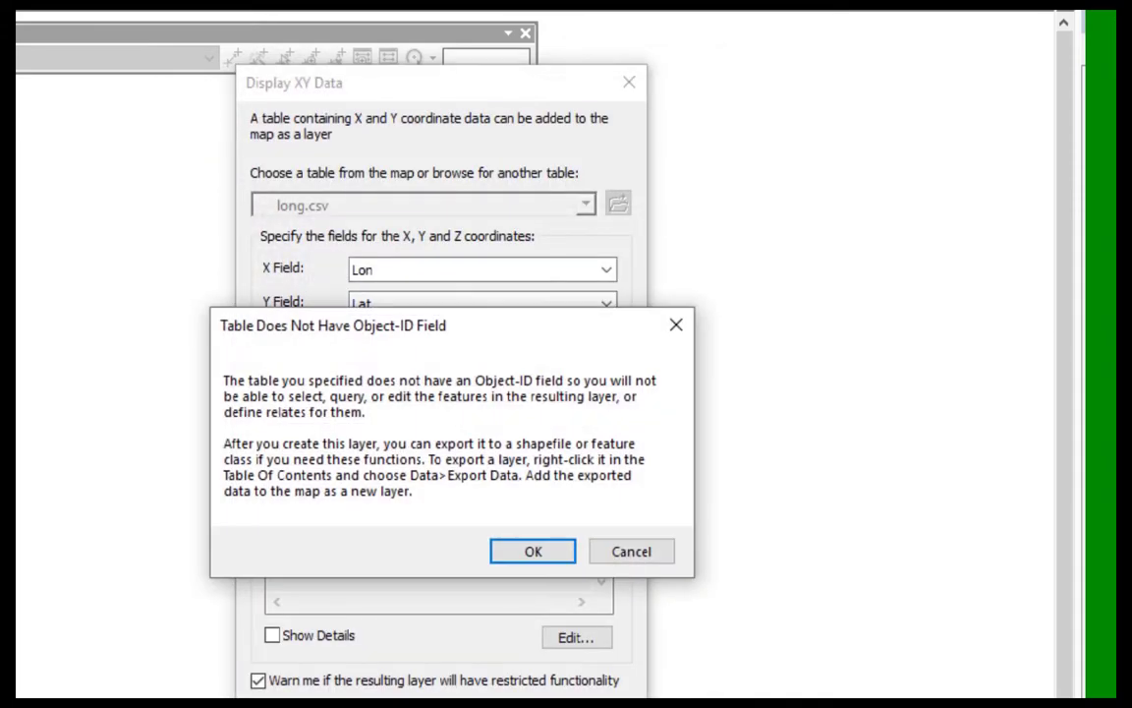
pyautogui.click(529, 552)
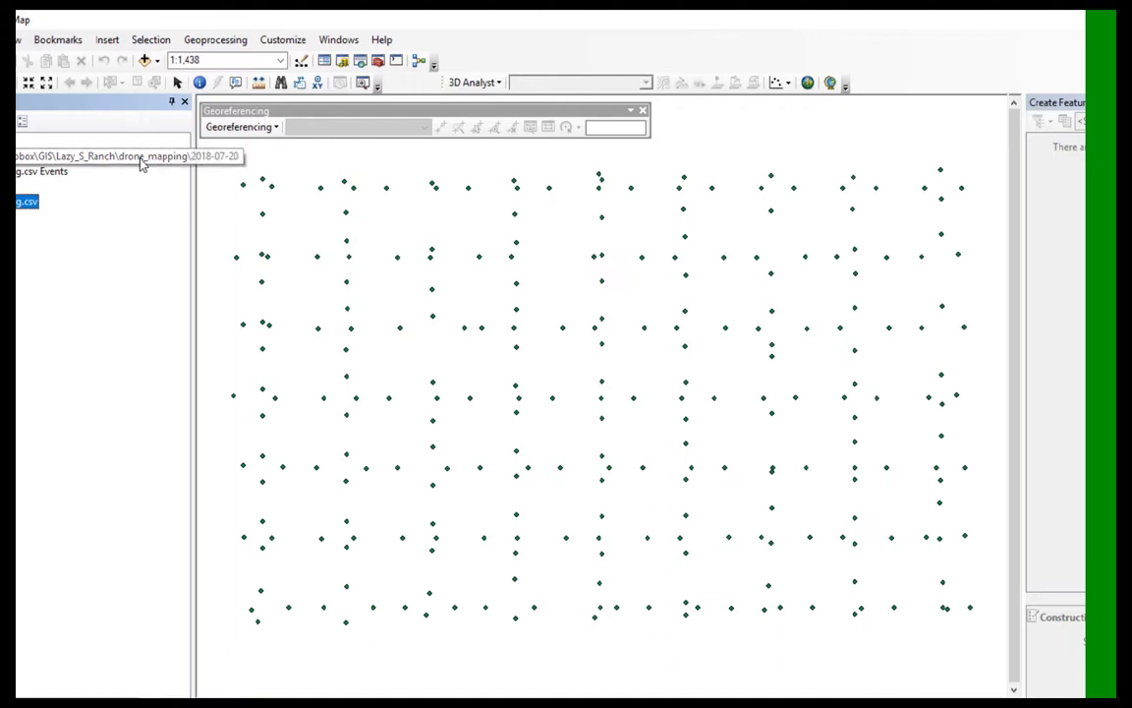
# - Add the Imagery basemap beneath the photo points
pyautogui.click(156, 61)
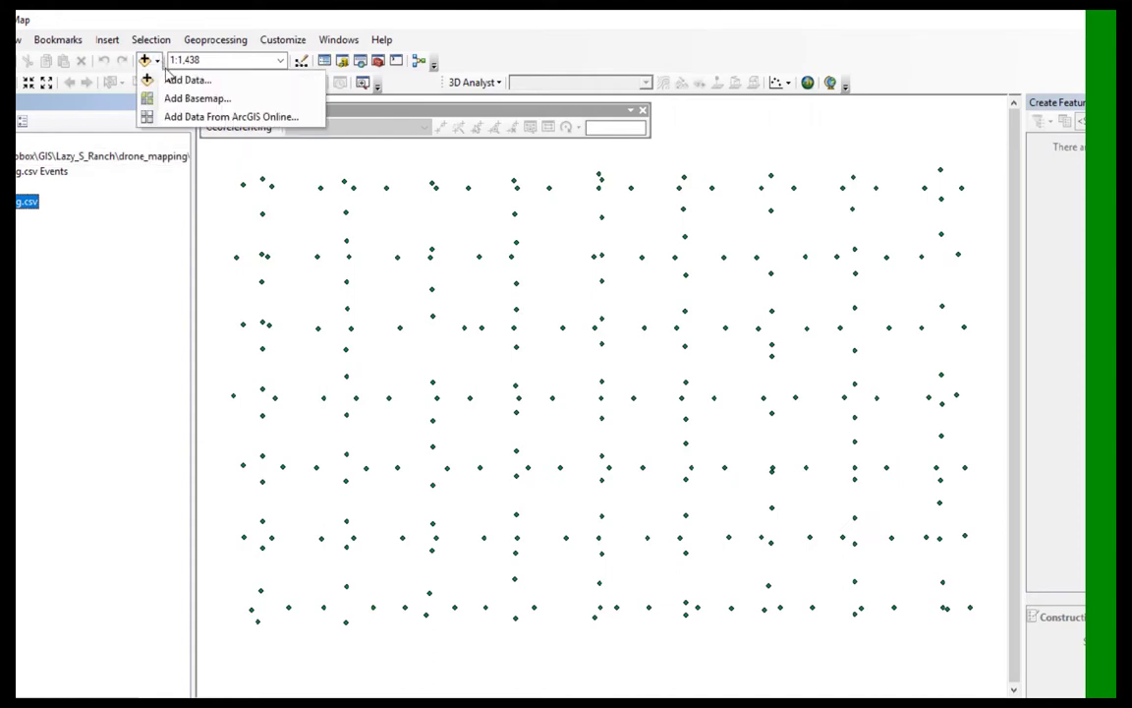
pyautogui.click(150, 98)
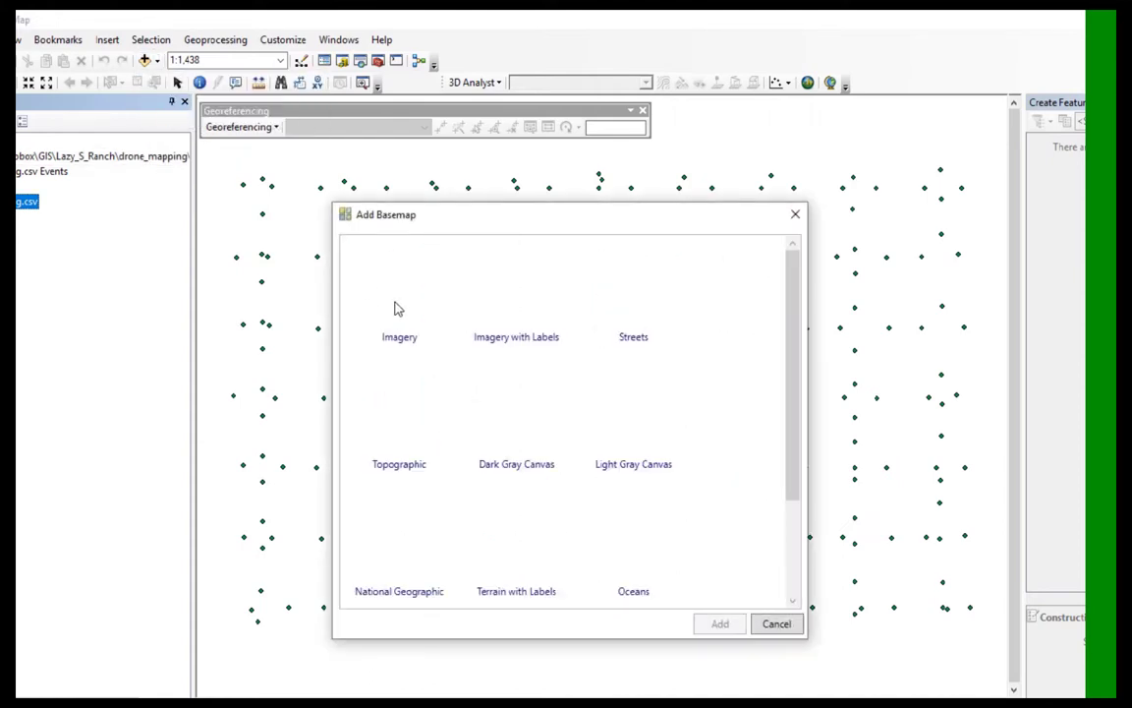
pyautogui.click(394, 309)
pyautogui.click(719, 624)
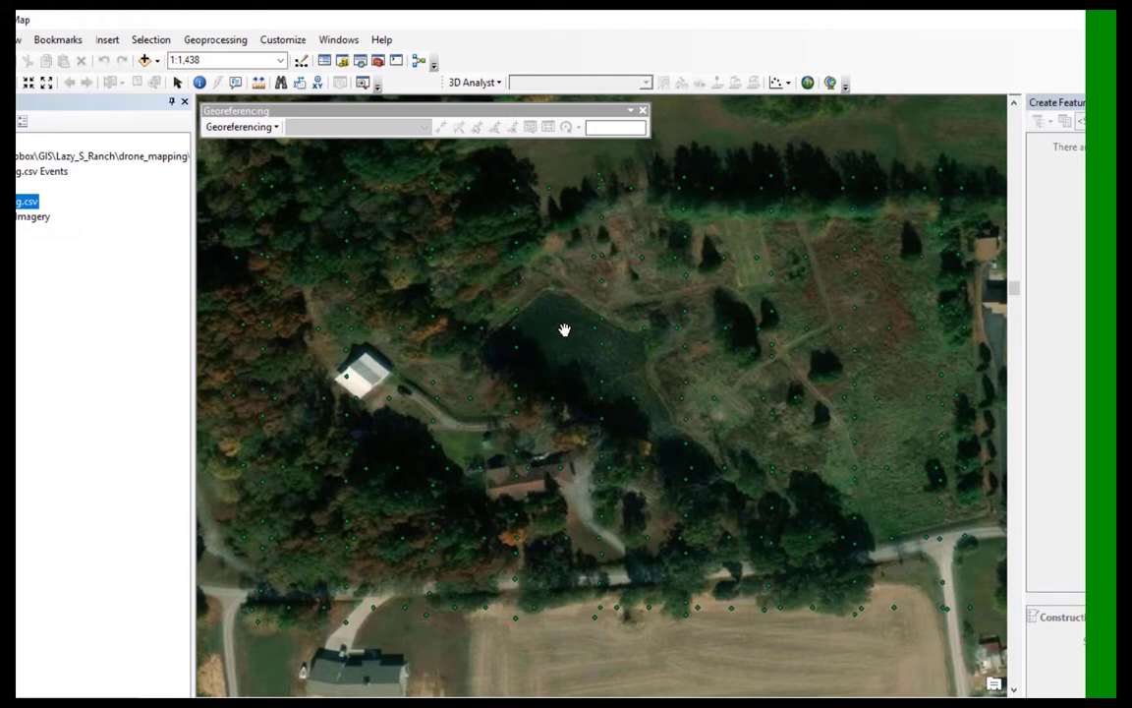
# - Identify a photo point in the field just east of the pond to examine its attributes, and close the results
pyautogui.click(199, 84)
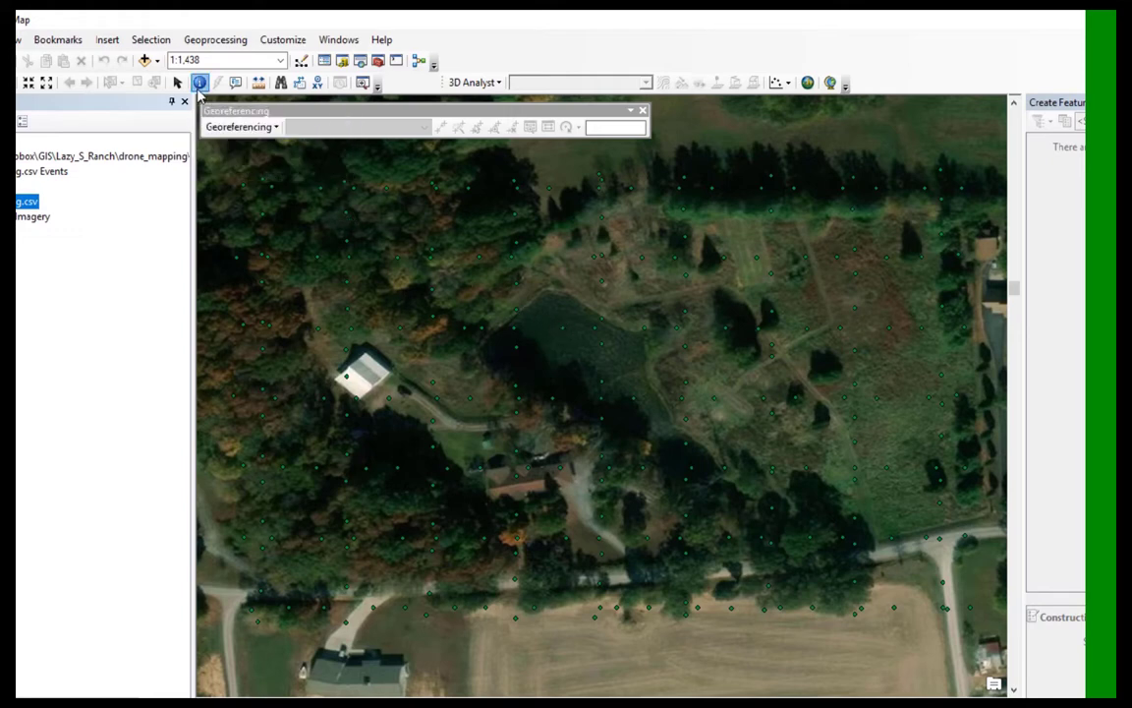
pyautogui.click(720, 398)
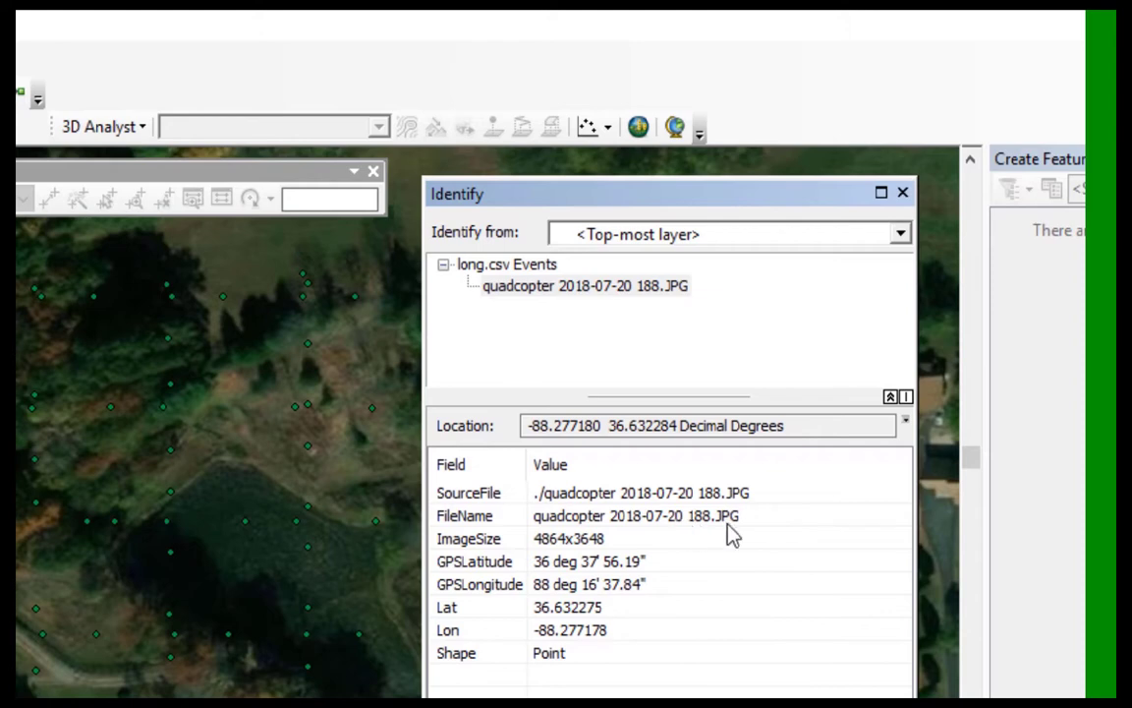
pyautogui.click(902, 192)
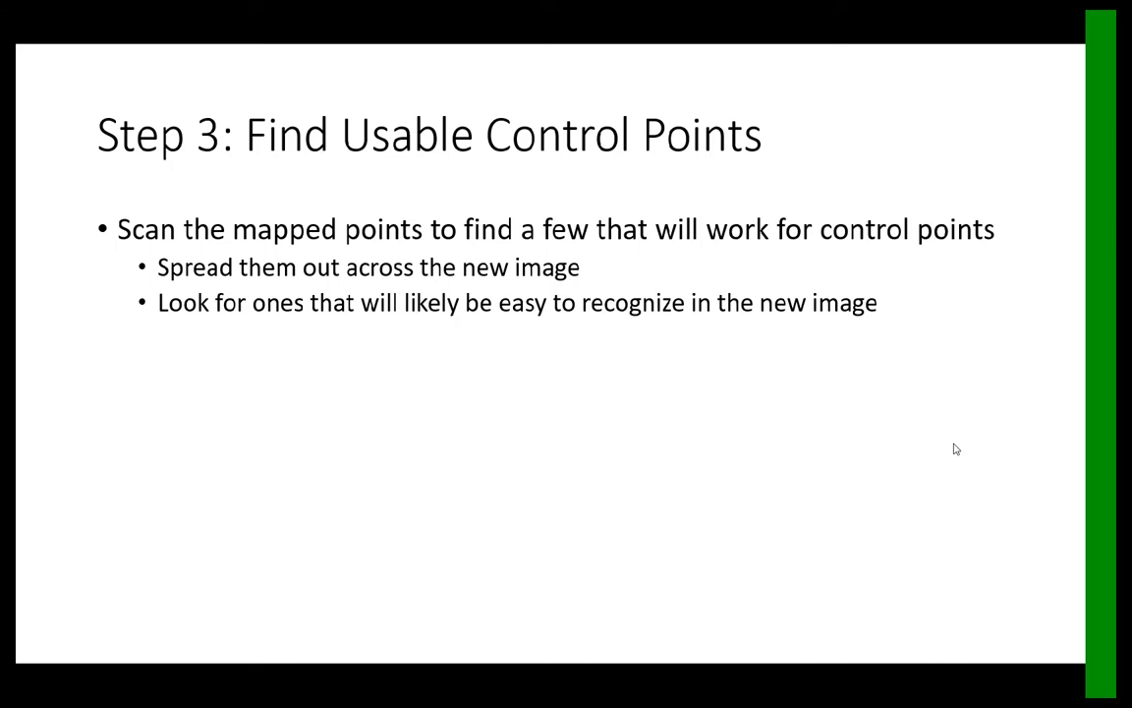
# - Return from the slides to ArcMap and identify the photo point on the road just north of the southern house's driveway
pyautogui.press('Right')
pyautogui.hotkey('alt', 'Tab')
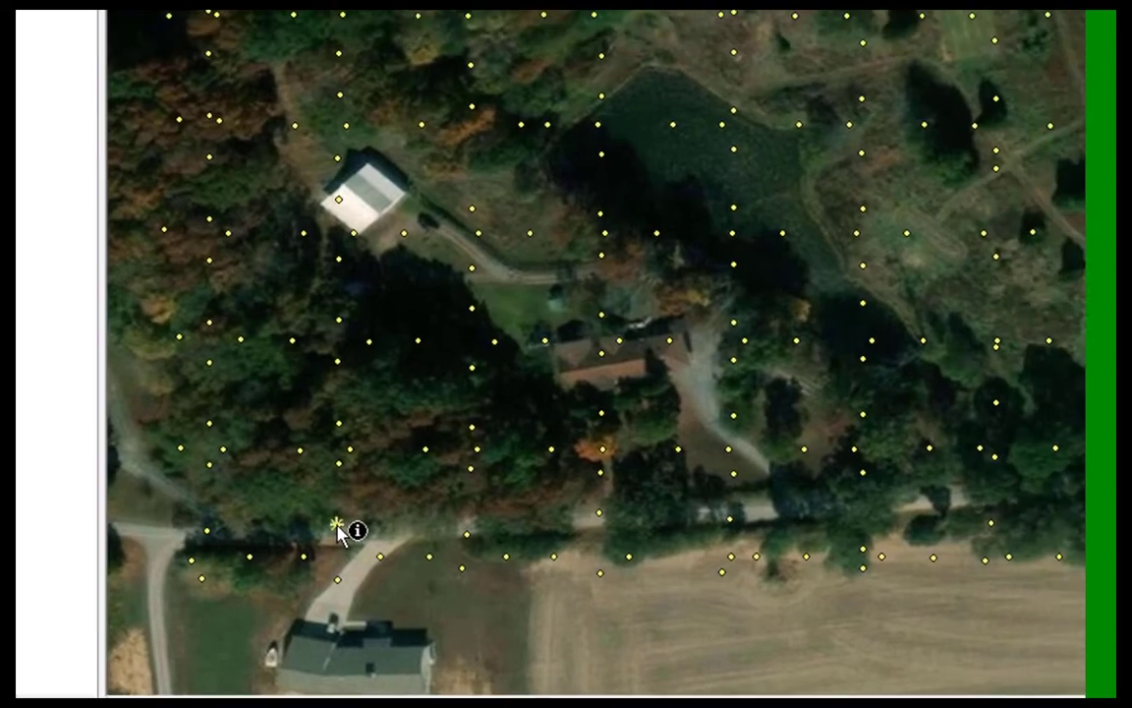
pyautogui.click(337, 531)
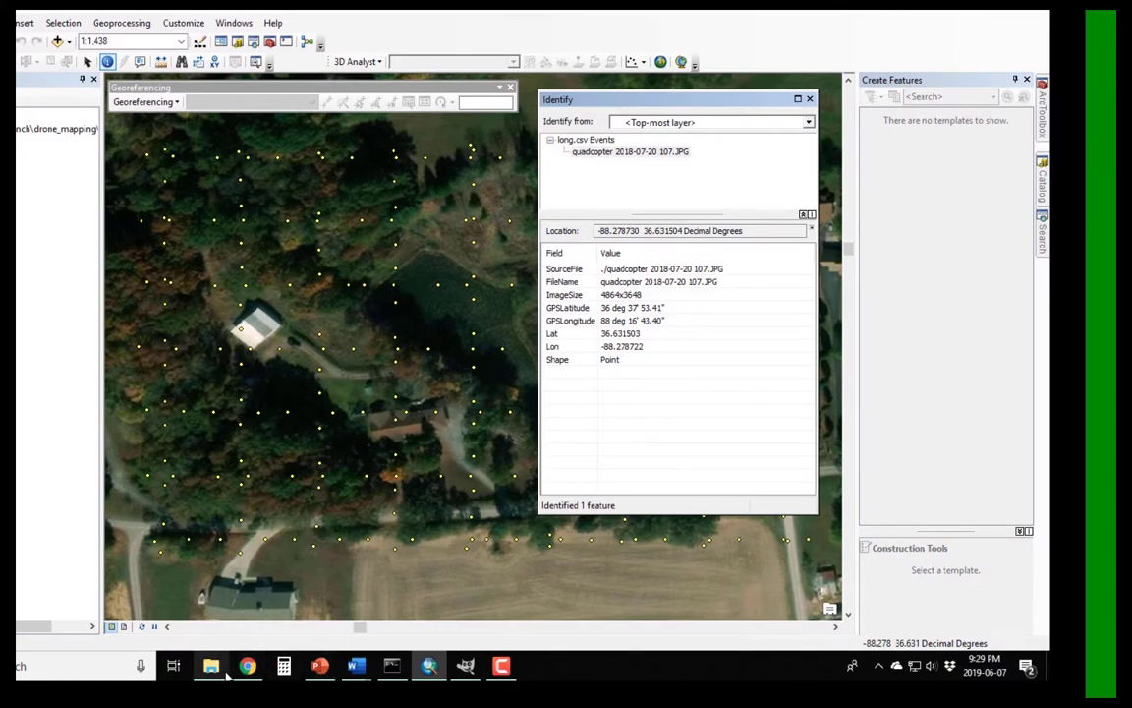
# - Switch to File Explorer and open photo quadcopter 2018-07-20 107.JPG from the quadcopter 2018-07-20 folder
pyautogui.moveTo(222, 673)
pyautogui.click(449, 602)
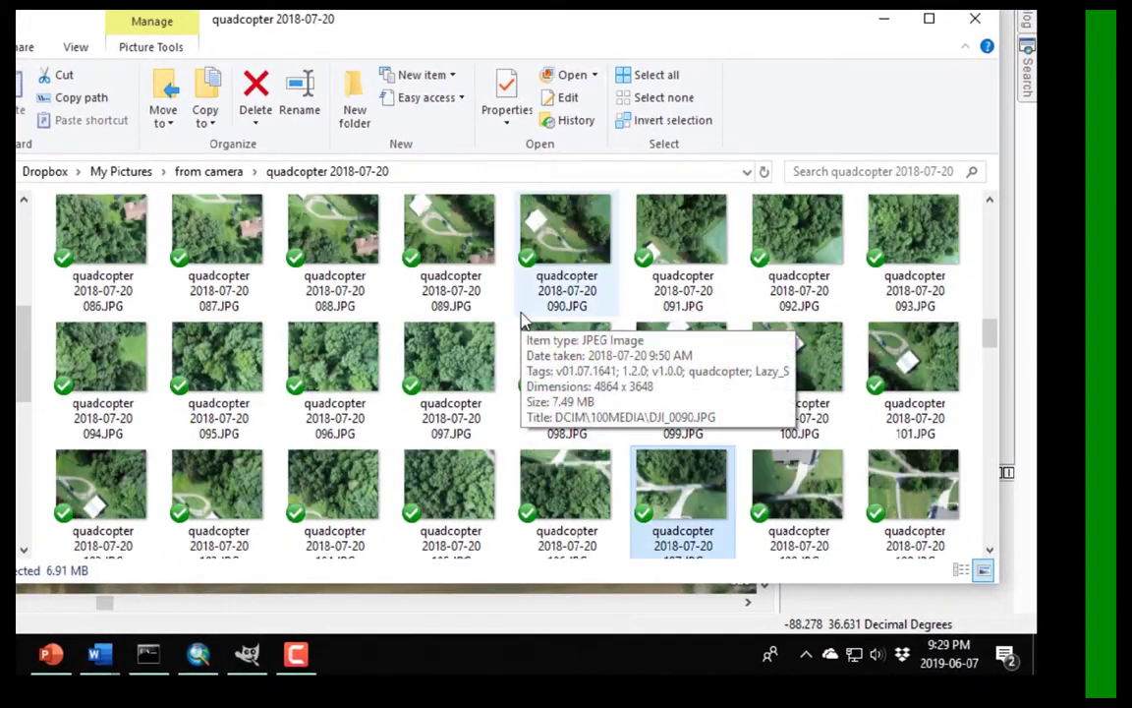
pyautogui.scroll(-2, 524, 320)
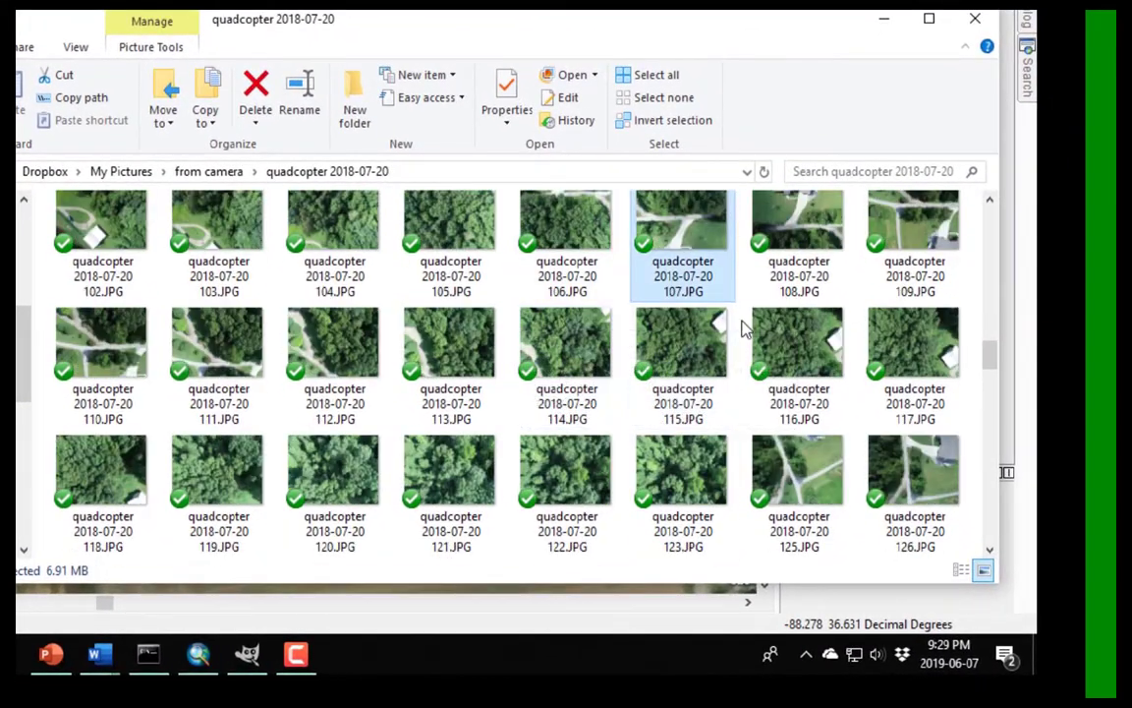
pyautogui.scroll(1, 727, 331)
pyautogui.doubleClick(668, 377)
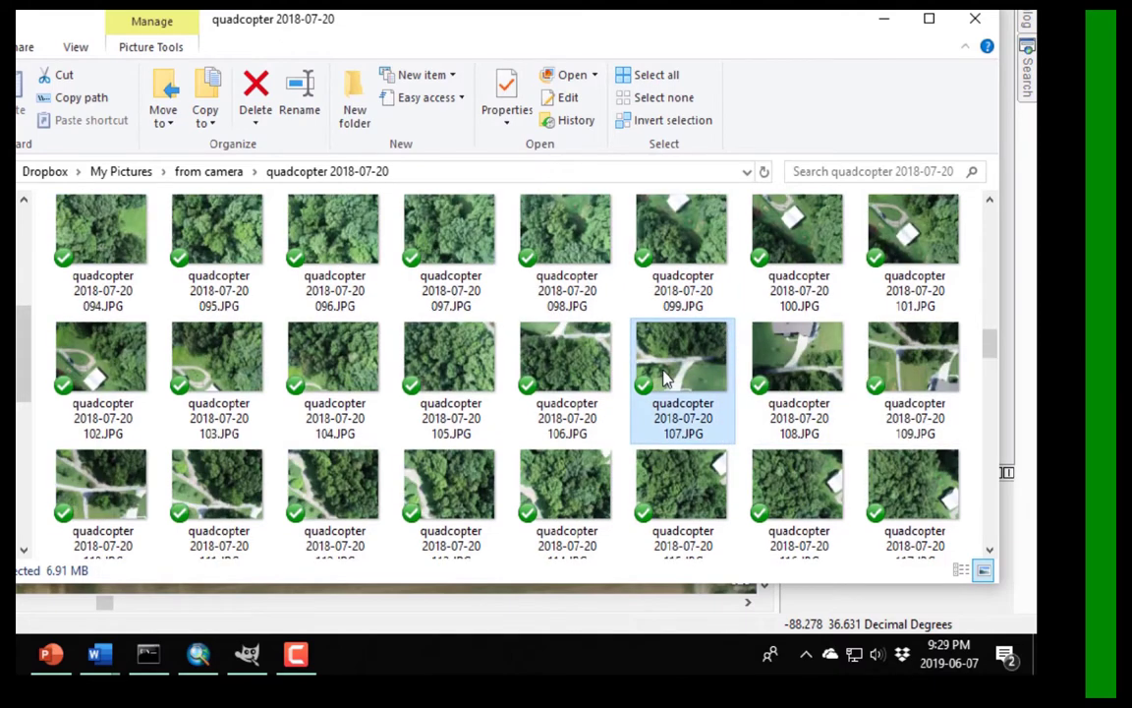
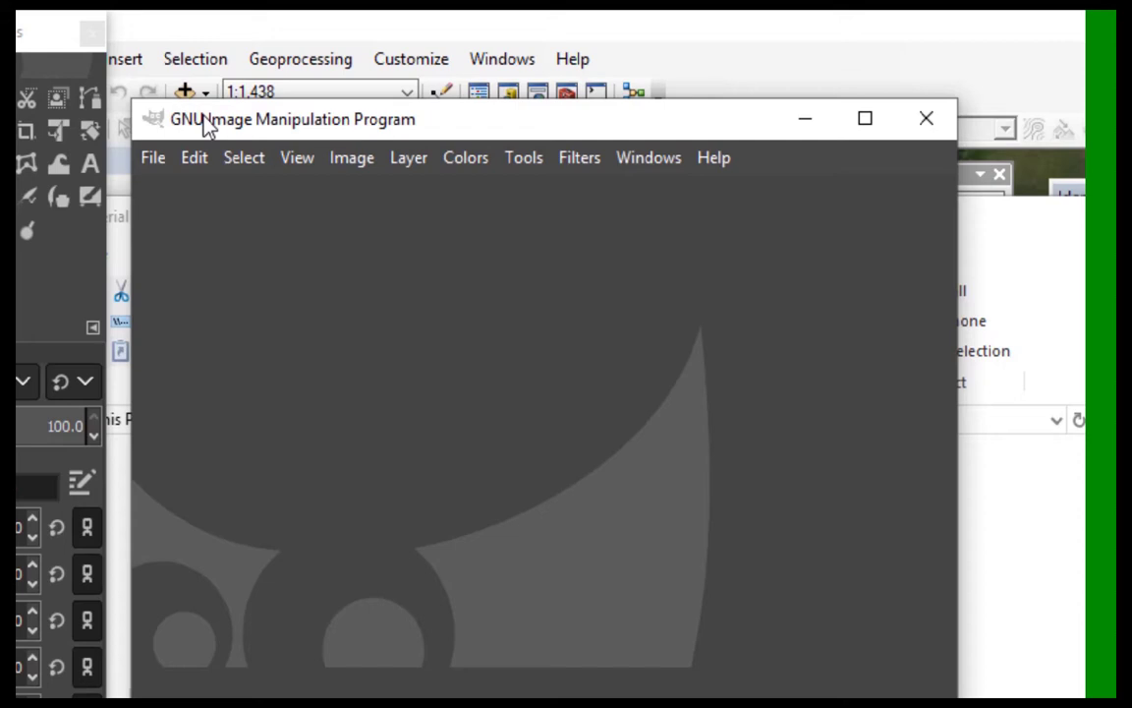
# - Open quadcopter 2018-07-20 107.JPG as an image in GIMP
pyautogui.click(155, 158)
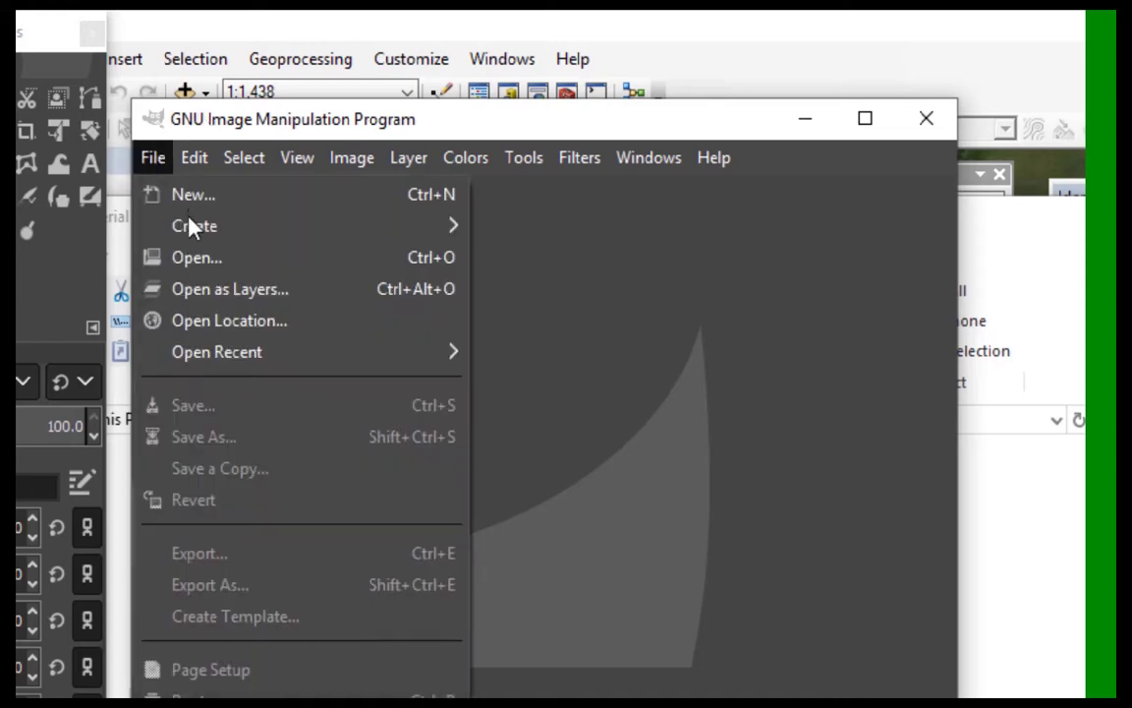
pyautogui.click(200, 257)
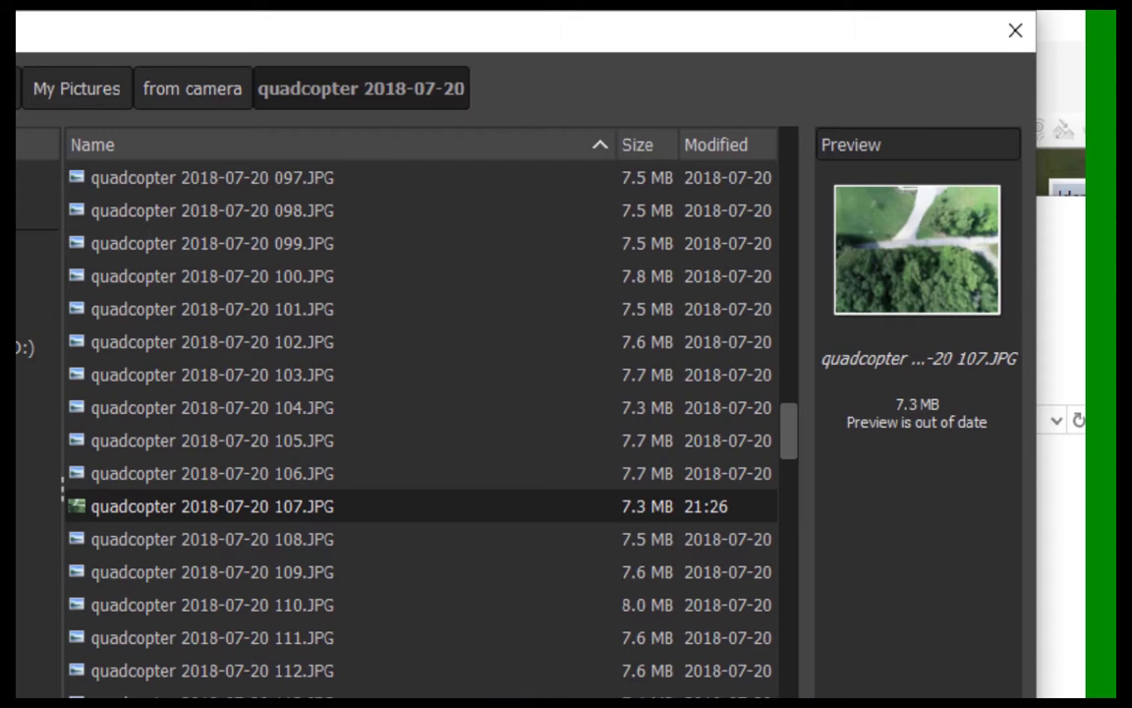
pyautogui.press('Return')
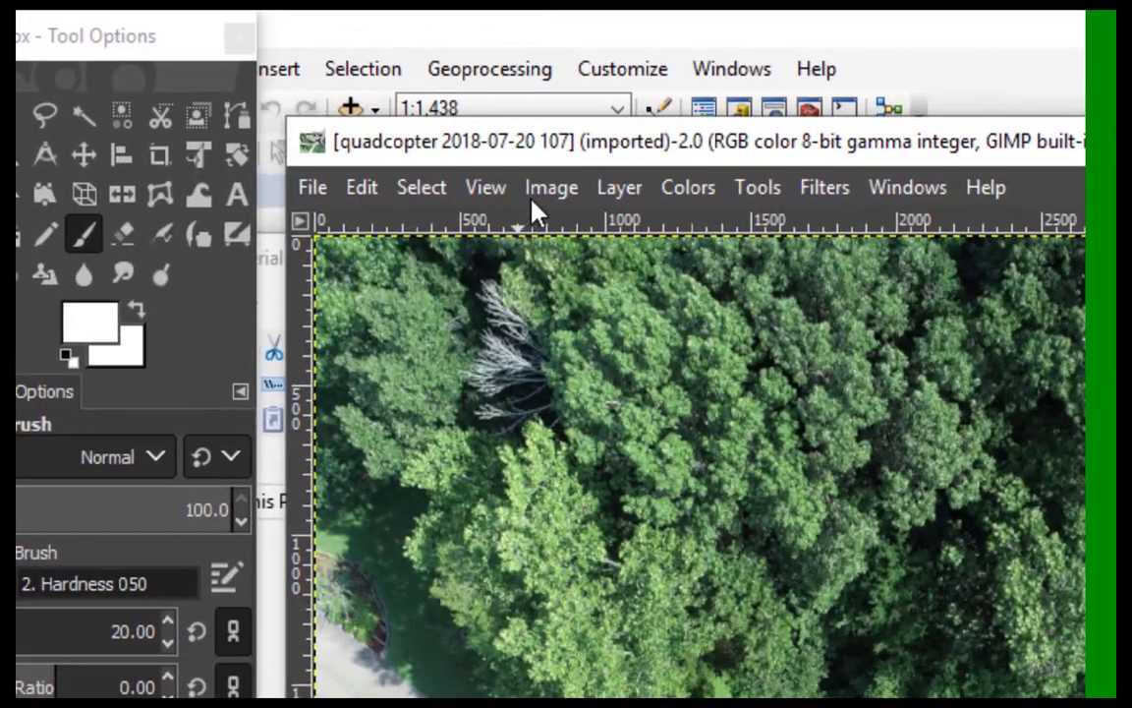
# - Add a vertical guide by percent at the 50% position of the photo
pyautogui.click(290, 104)
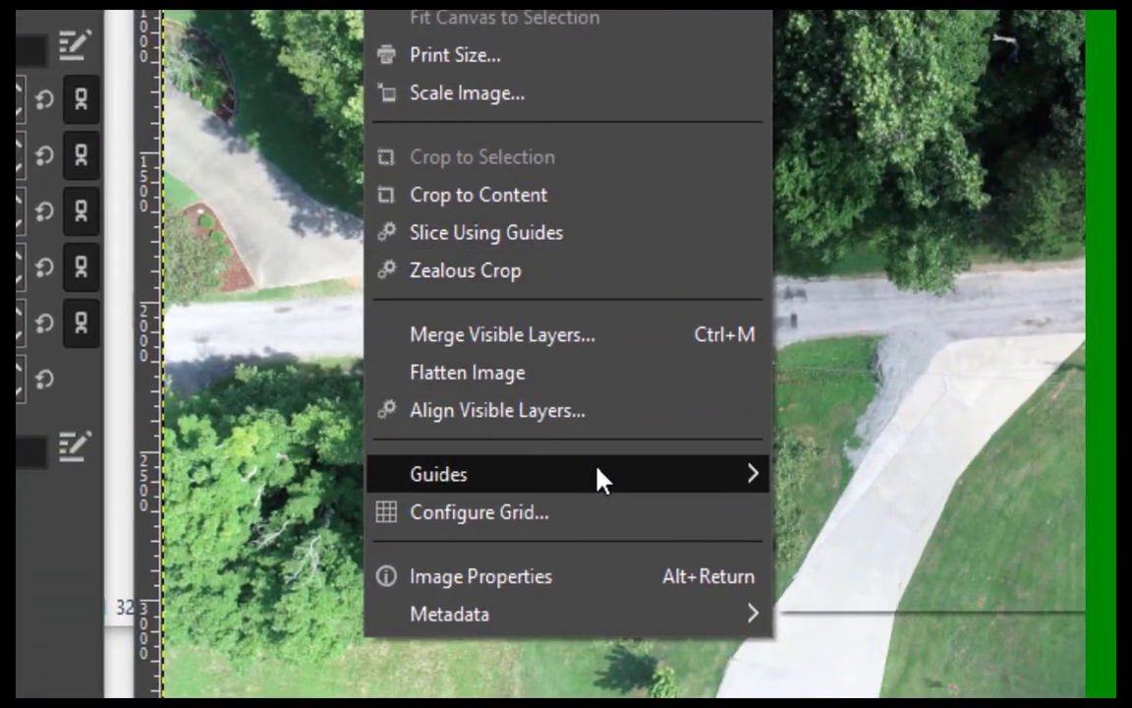
pyautogui.moveTo(624, 470)
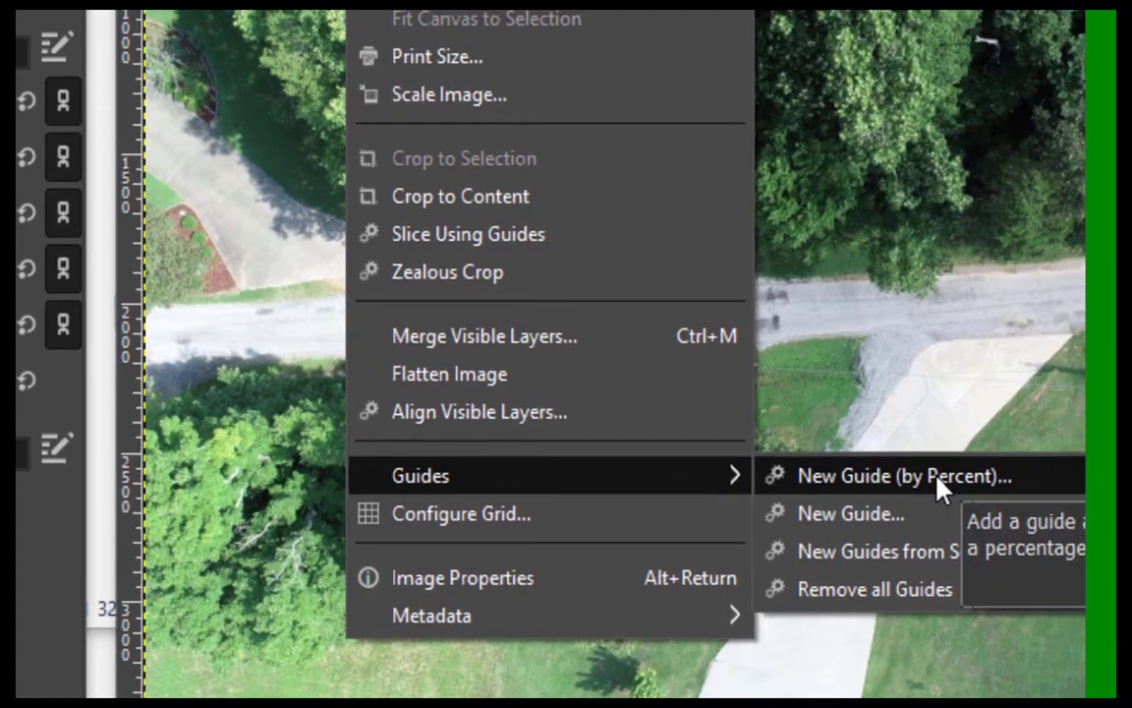
pyautogui.click(953, 481)
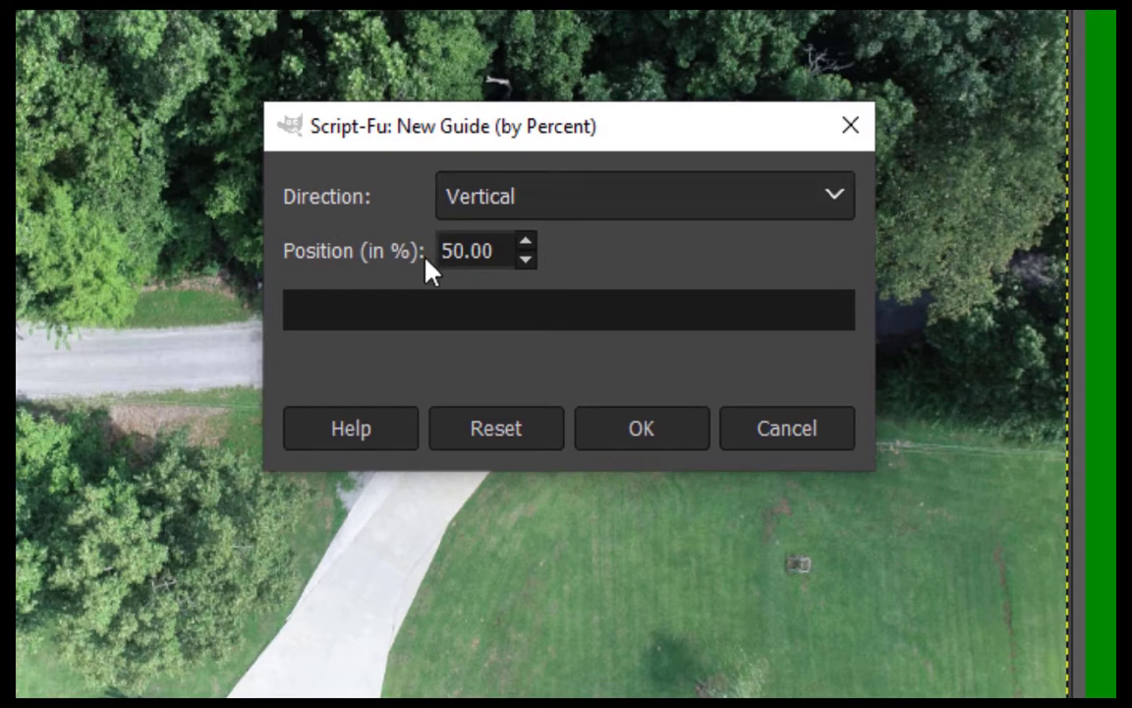
pyautogui.click(608, 450)
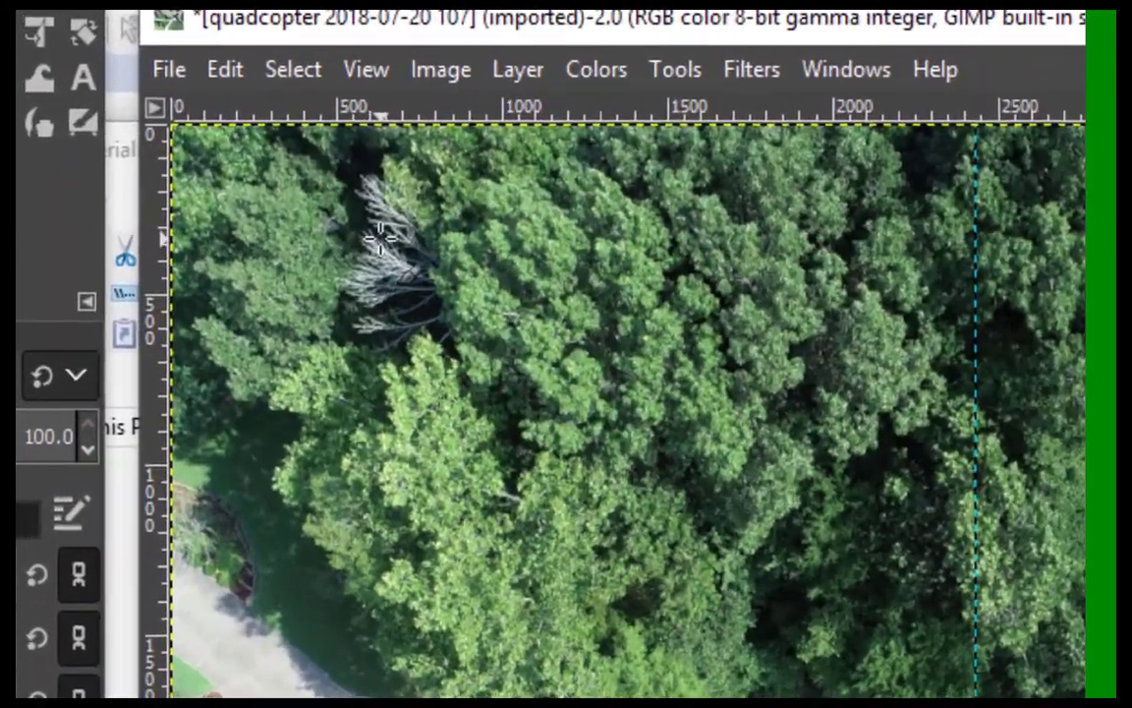
# - Add a horizontal guide by percent at 50% so that the guides cross at the photo's center
pyautogui.click(341, 59)
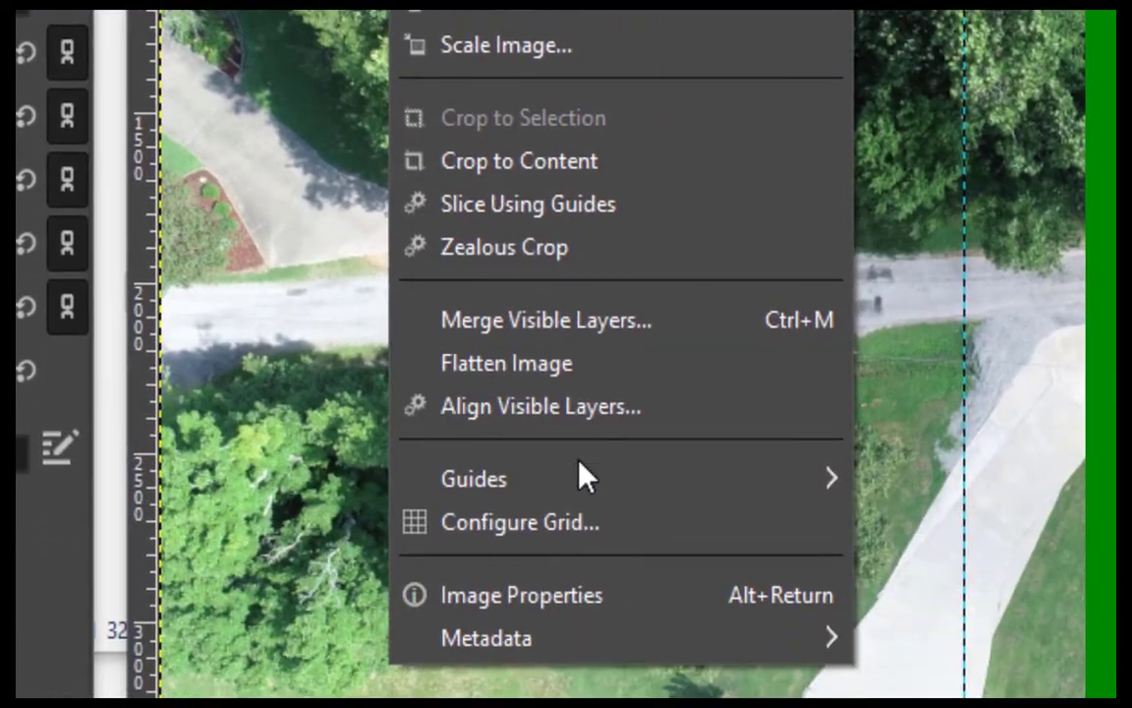
pyautogui.moveTo(578, 479)
pyautogui.click(986, 479)
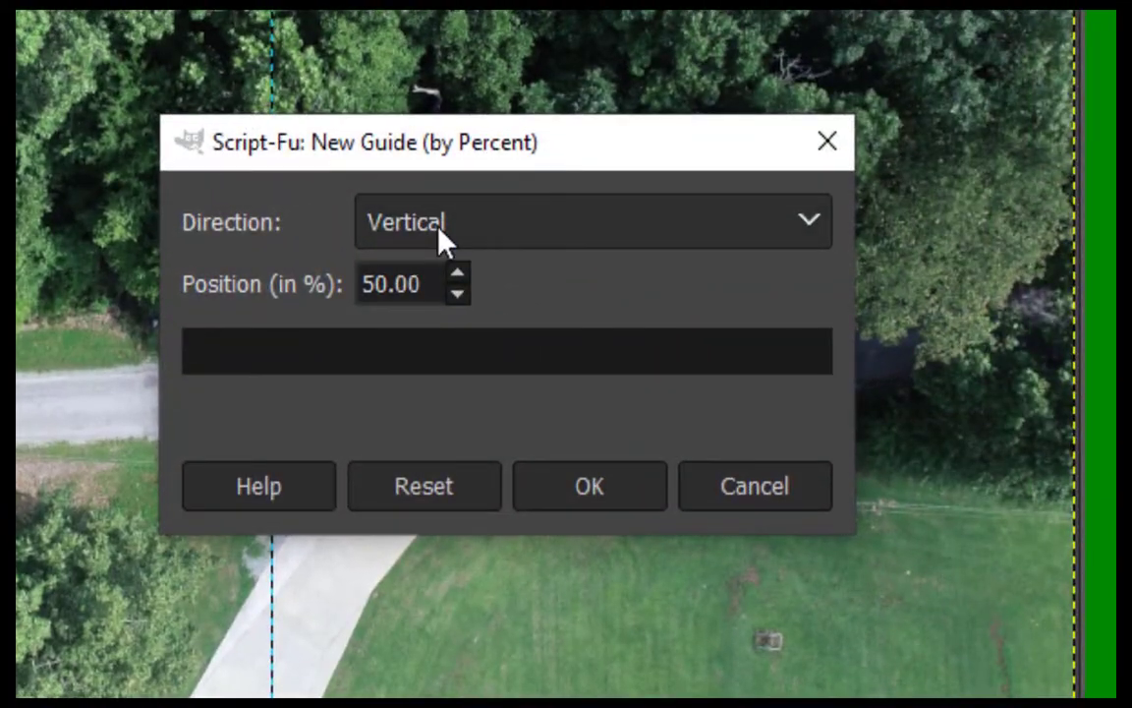
pyautogui.click(440, 236)
pyautogui.click(447, 275)
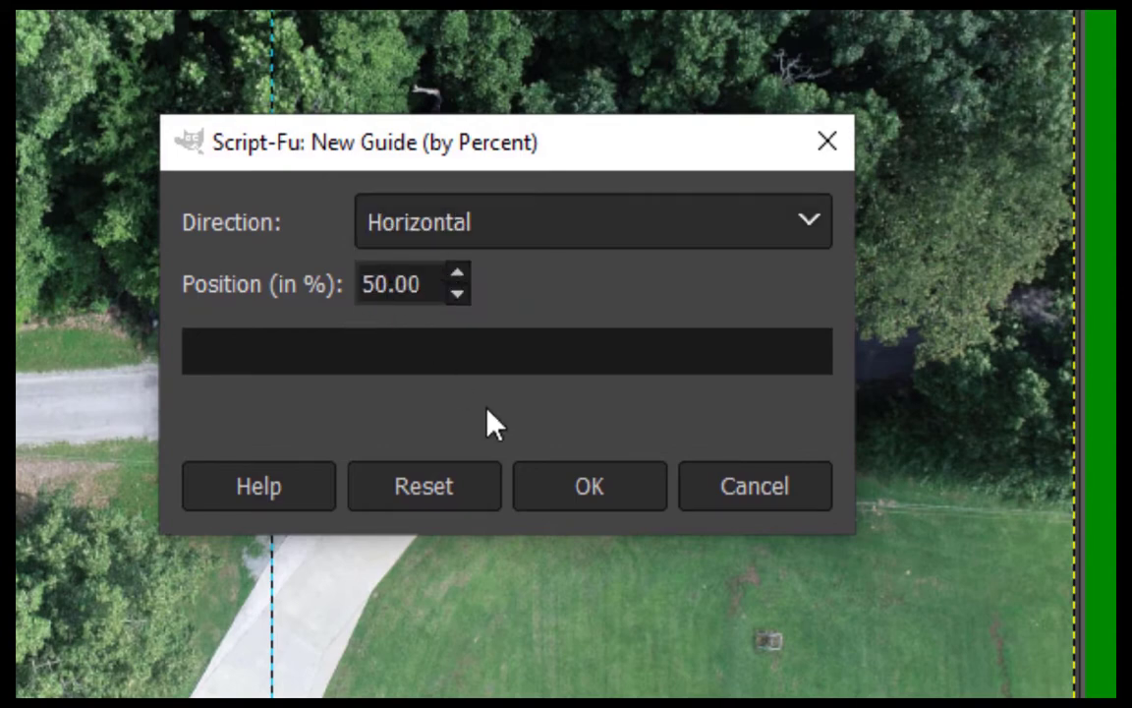
pyautogui.click(584, 494)
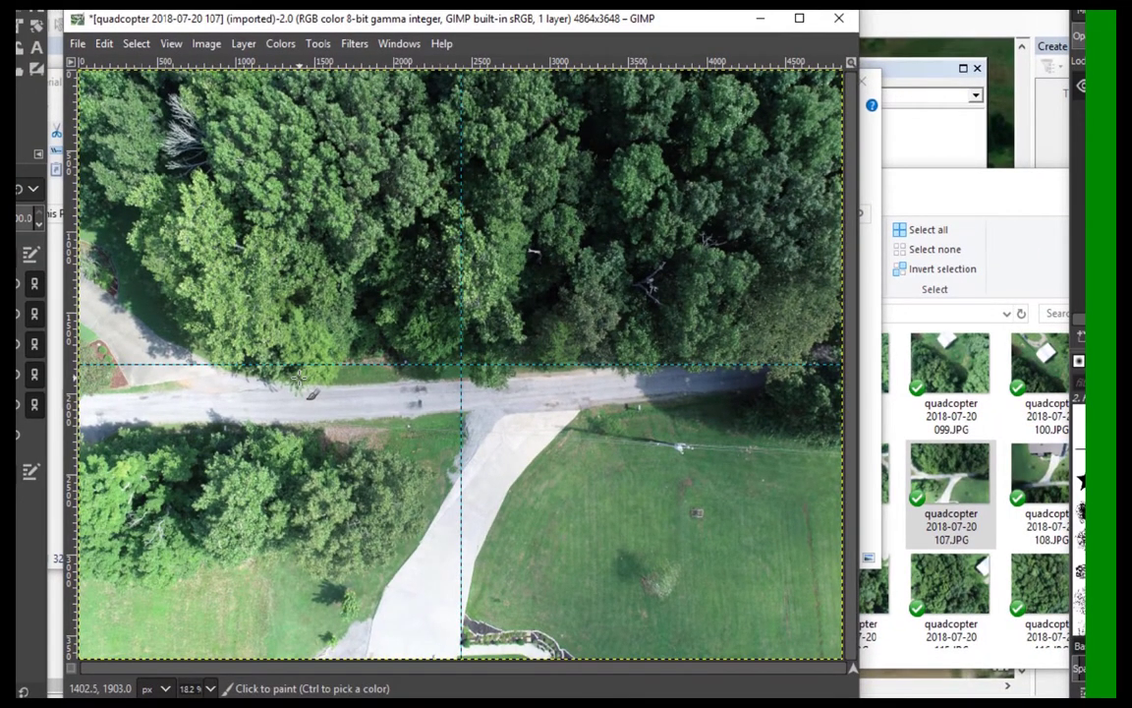
# - Capture the whole photo with its crossed guides as a screenshot and paste it into the blank Word document
pyautogui.press(']')
pyautogui.moveTo(79, 68); pyautogui.dragTo(847, 663)
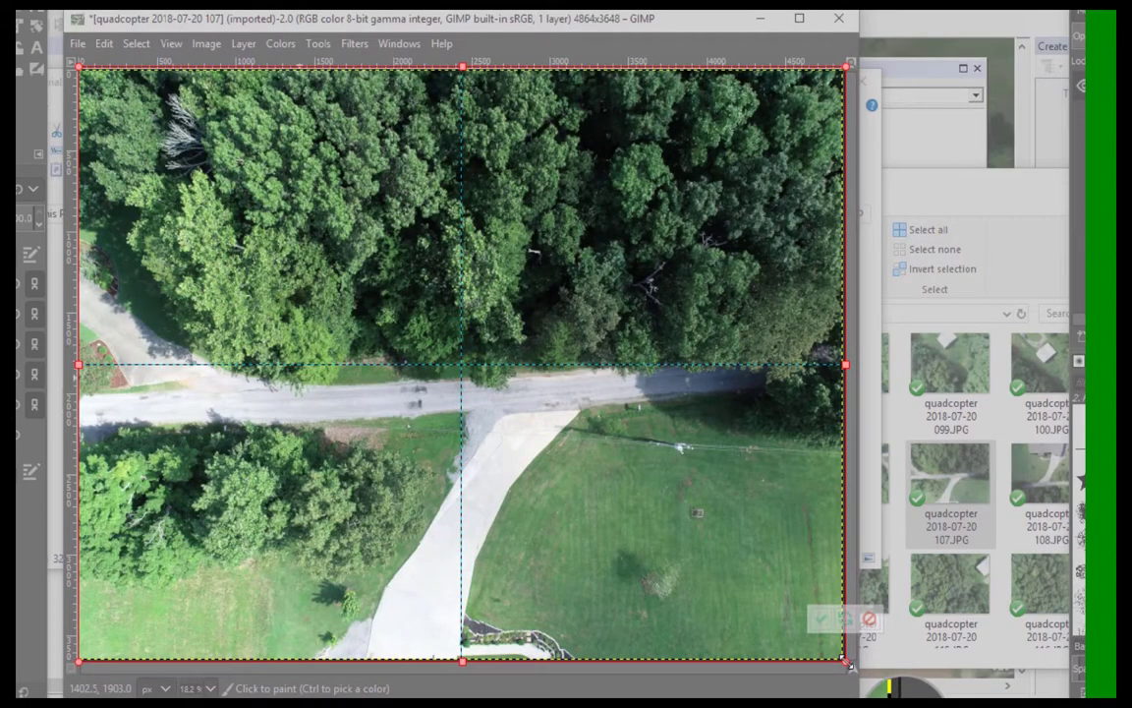
pyautogui.click(820, 616)
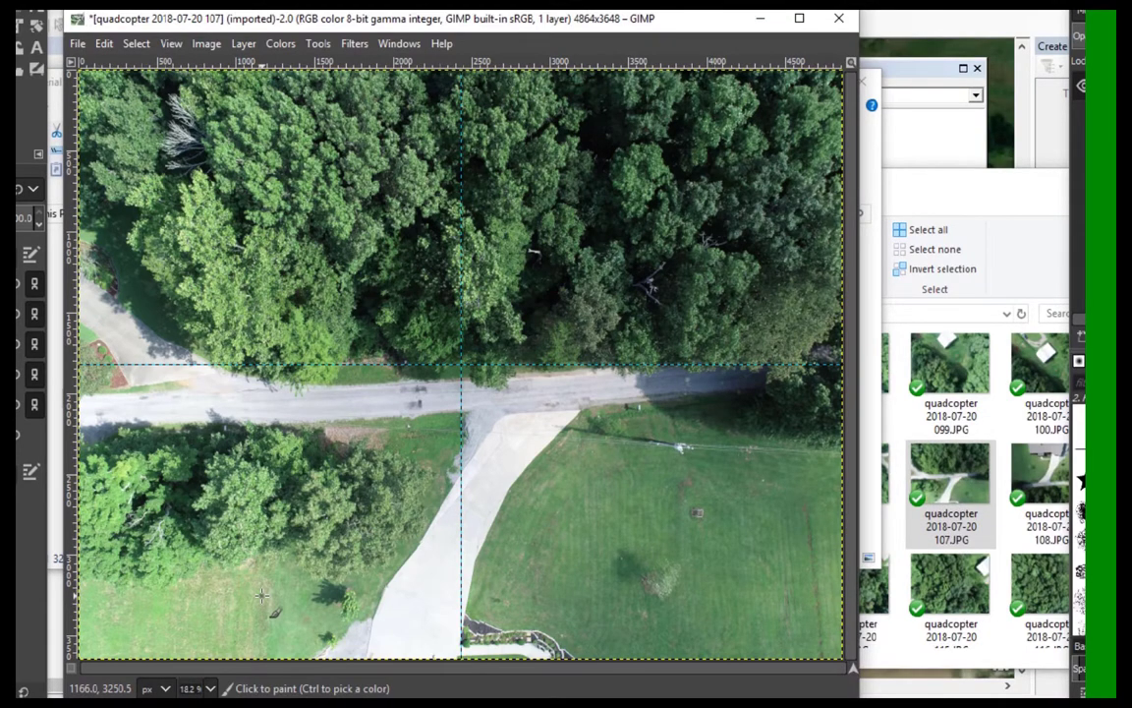
pyautogui.moveTo(444, 604)
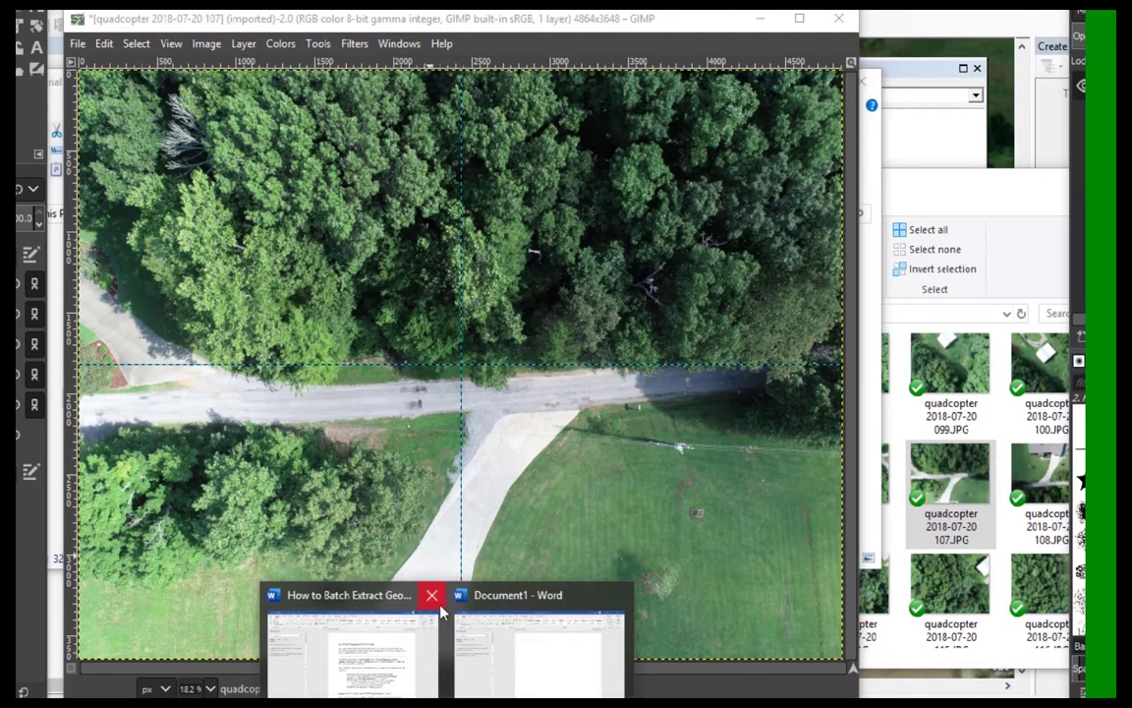
pyautogui.click(543, 656)
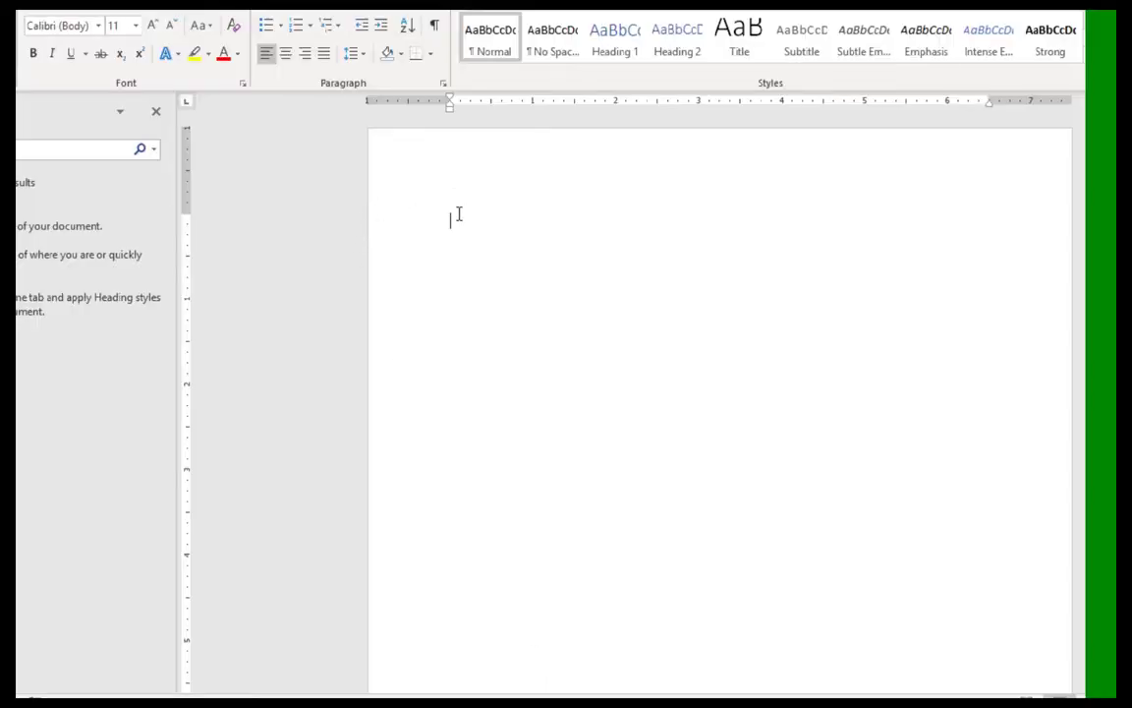
pyautogui.hotkey('ctrl', 'v')
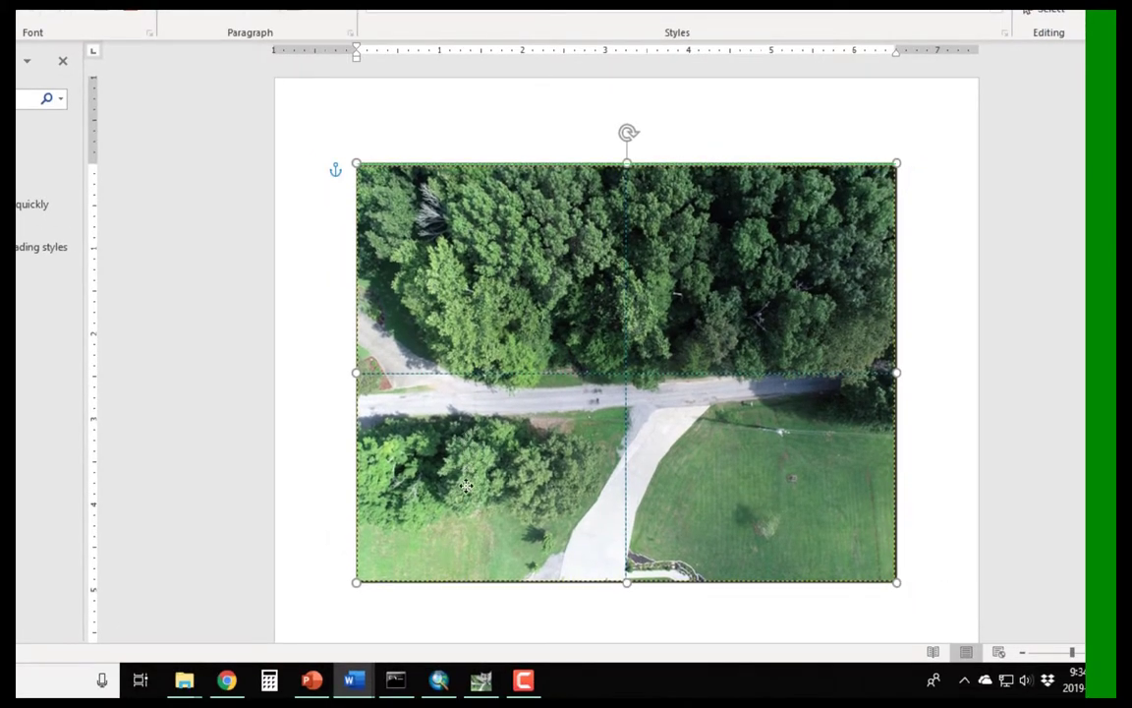
# - Label the pasted picture 107 on a line above it and place the picture just below that label
pyautogui.press('Return')
pyautogui.click(444, 192)
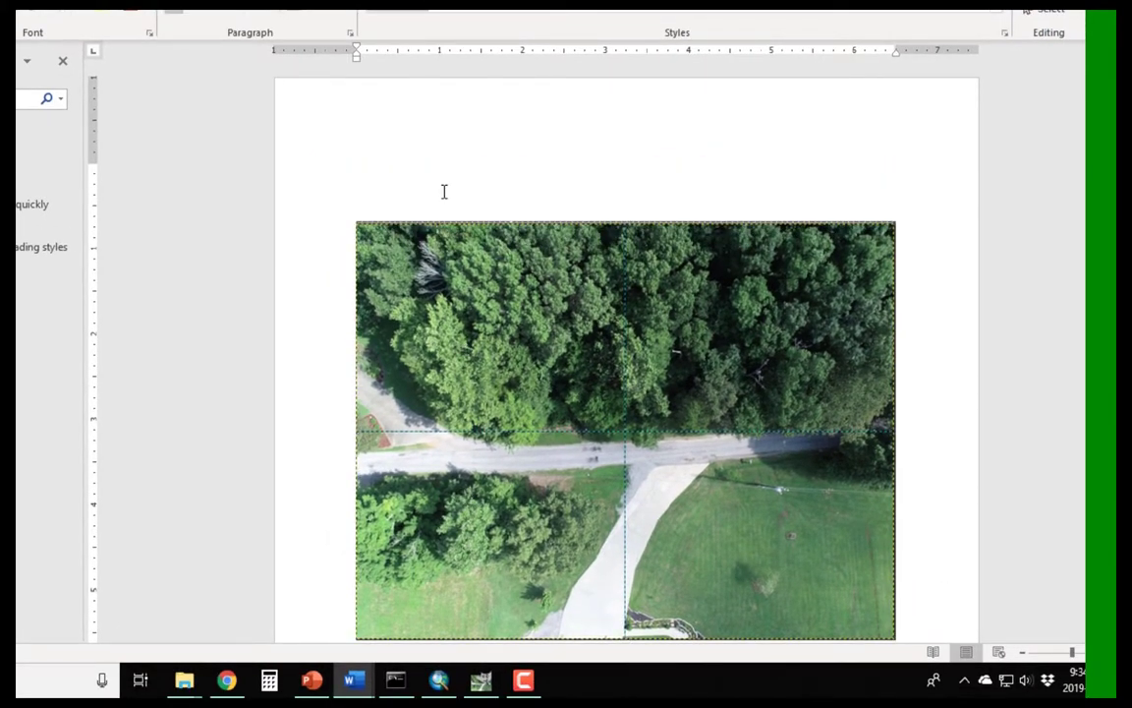
pyautogui.write('107')
pyautogui.moveTo(445, 282); pyautogui.dragTo(445, 268)
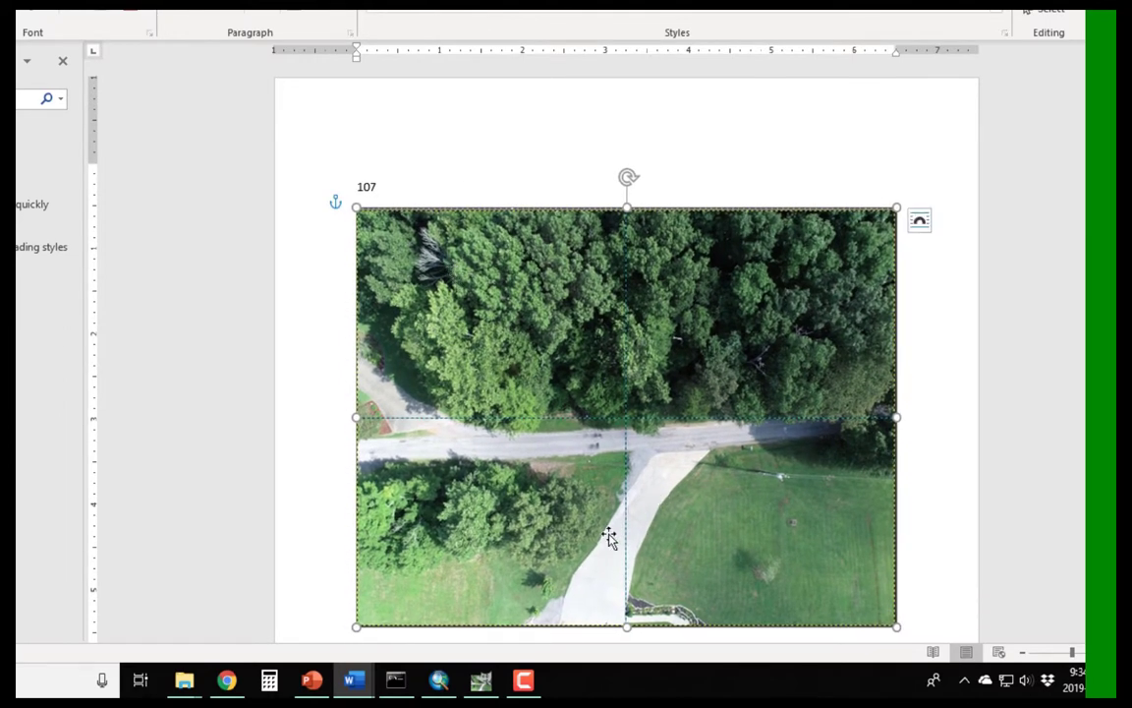
pyautogui.scroll(-3, 918, 551)
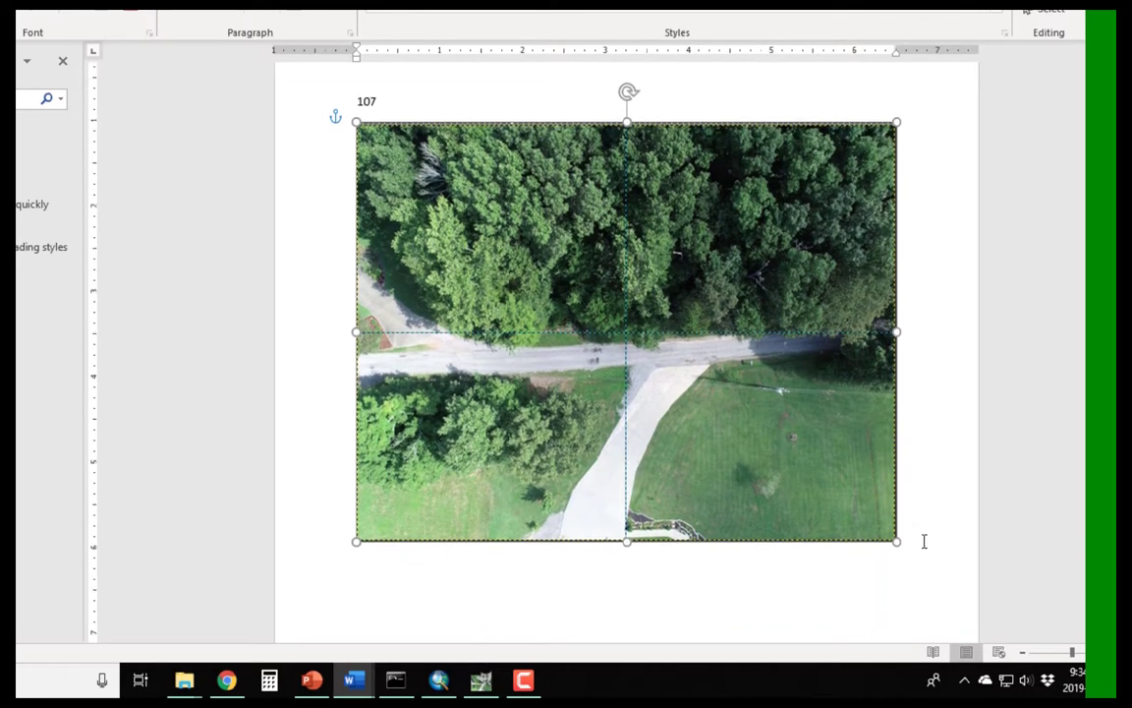
pyautogui.scroll(2, 922, 540)
pyautogui.scroll(1, 924, 540)
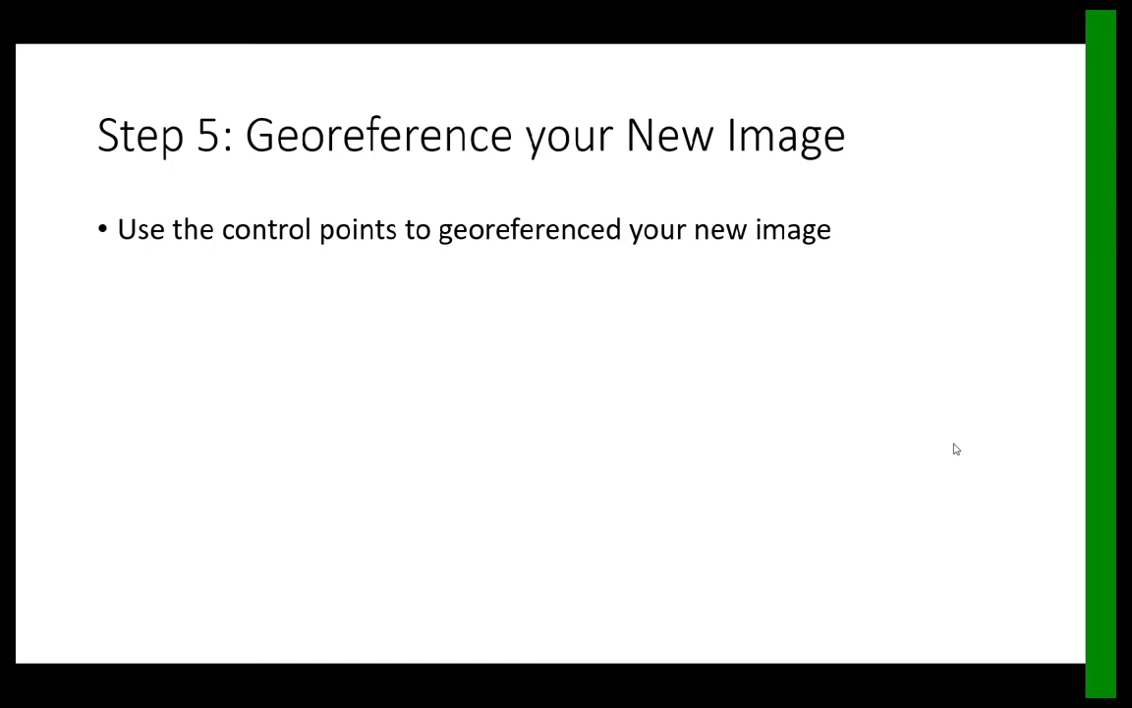
pyautogui.press('Right')
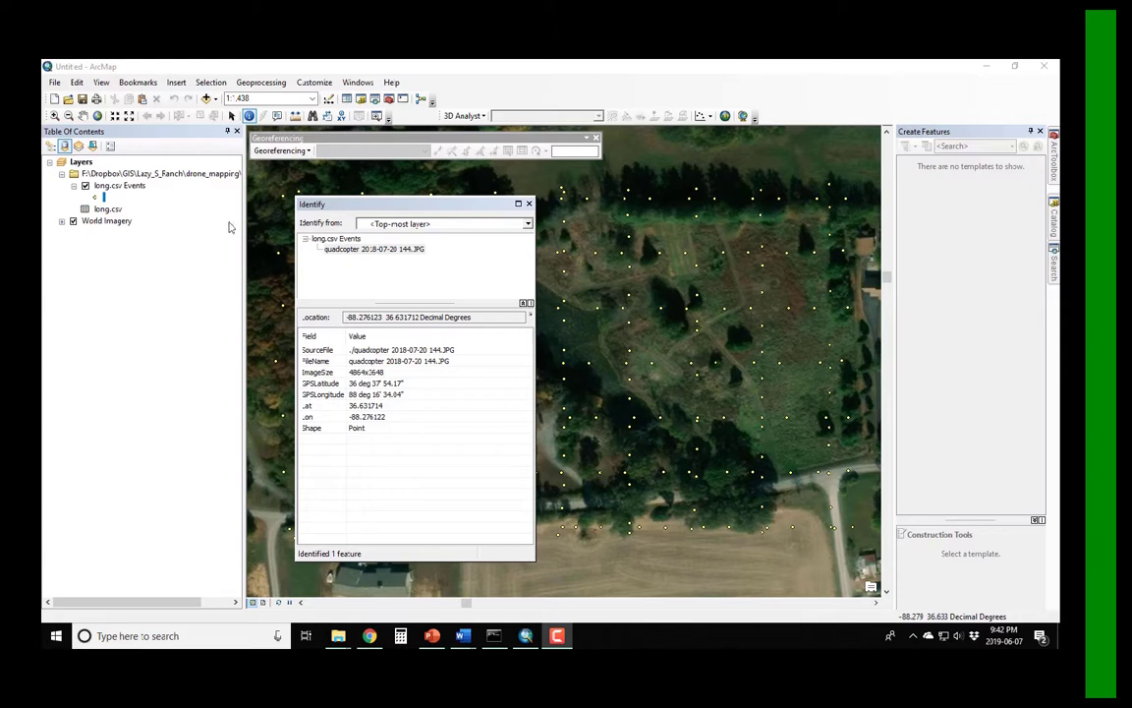
pyautogui.click(207, 98)
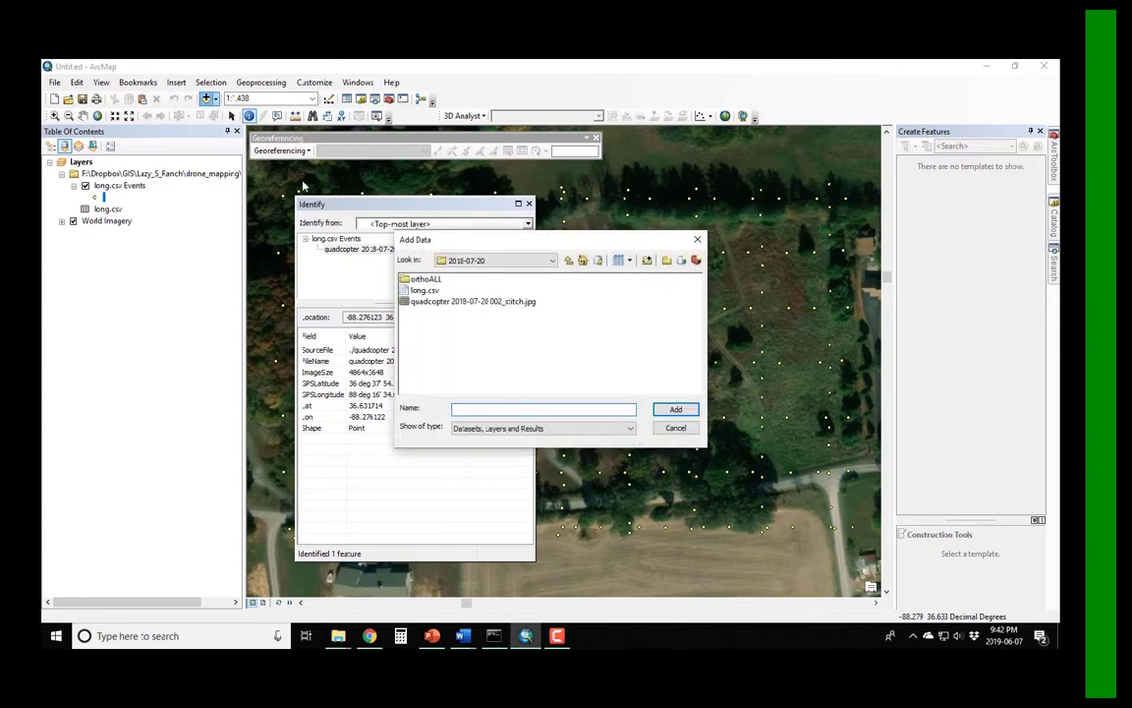
pyautogui.click(491, 302)
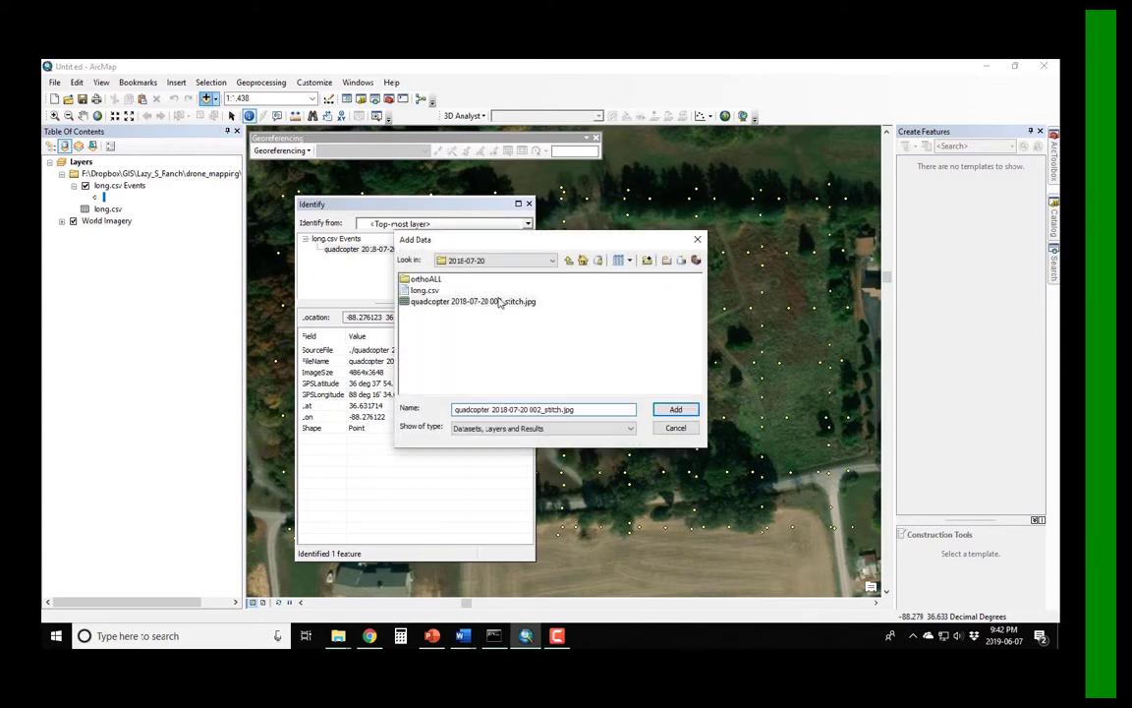
pyautogui.click(676, 411)
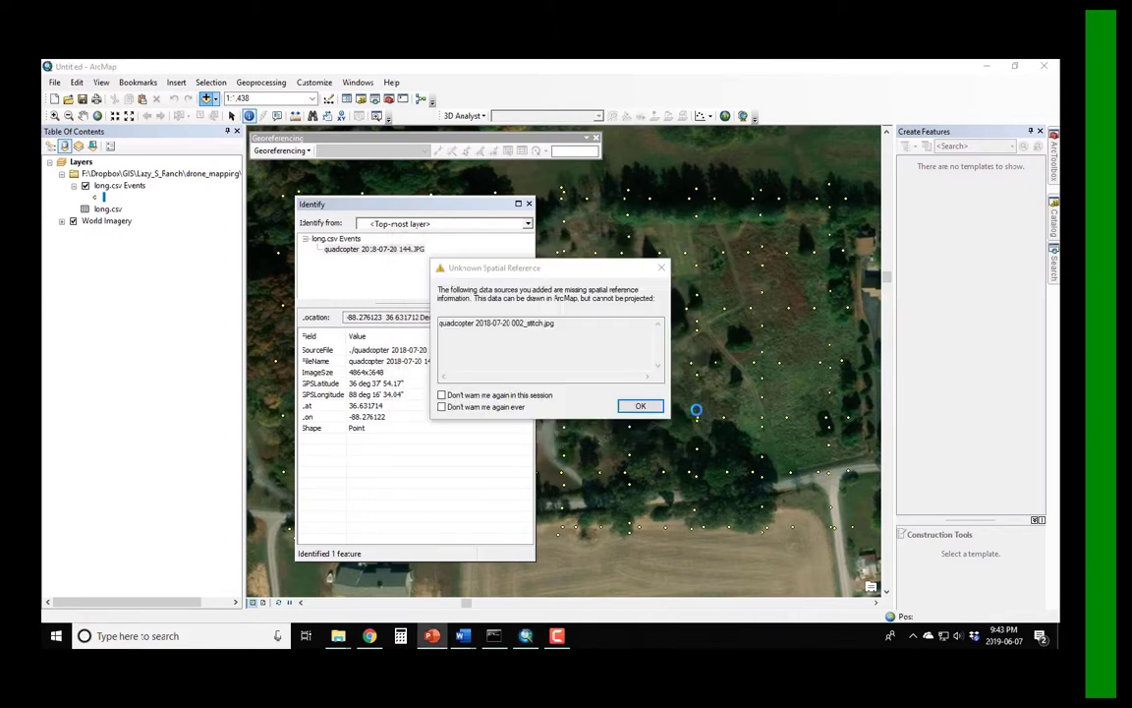
pyautogui.click(641, 406)
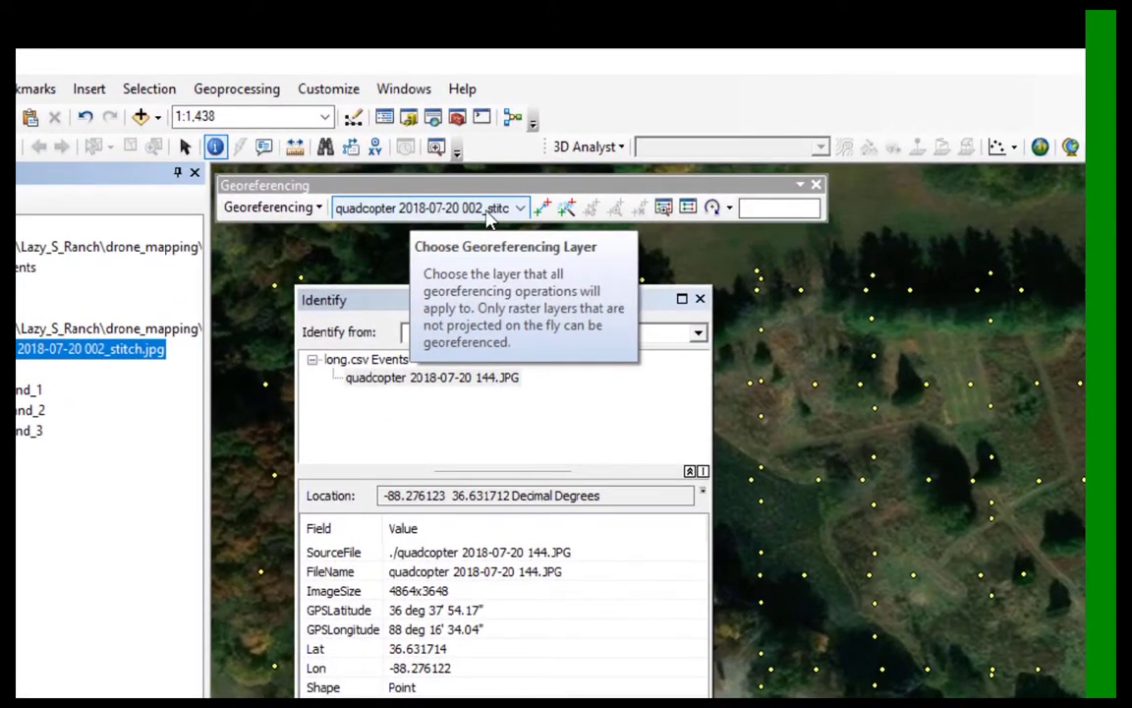
# - Fit the stitched image to the display and rotate it clockwise until its roads match the basemap's orientation
pyautogui.click(295, 209)
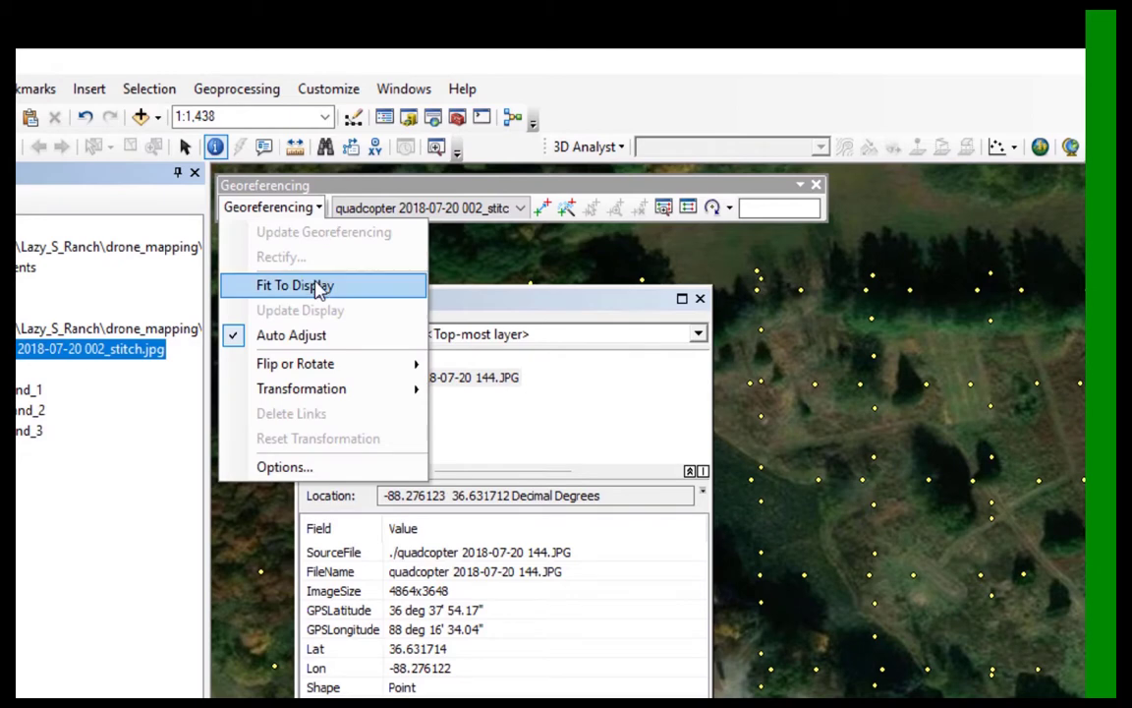
pyautogui.click(322, 285)
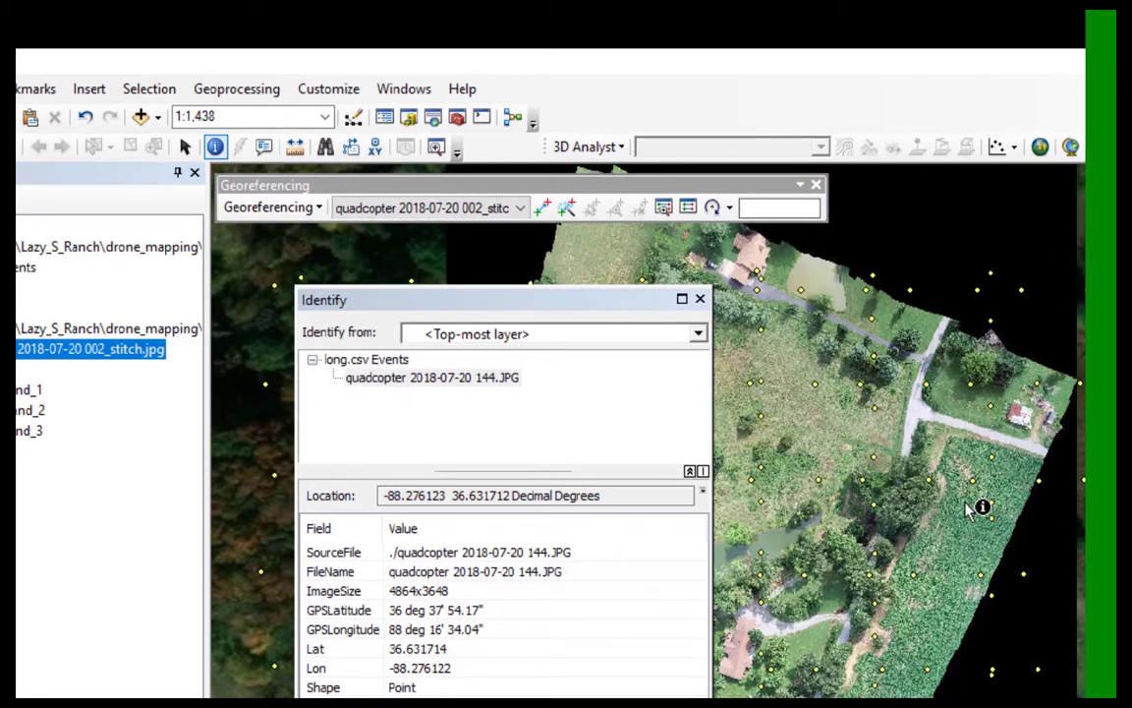
pyautogui.click(712, 207)
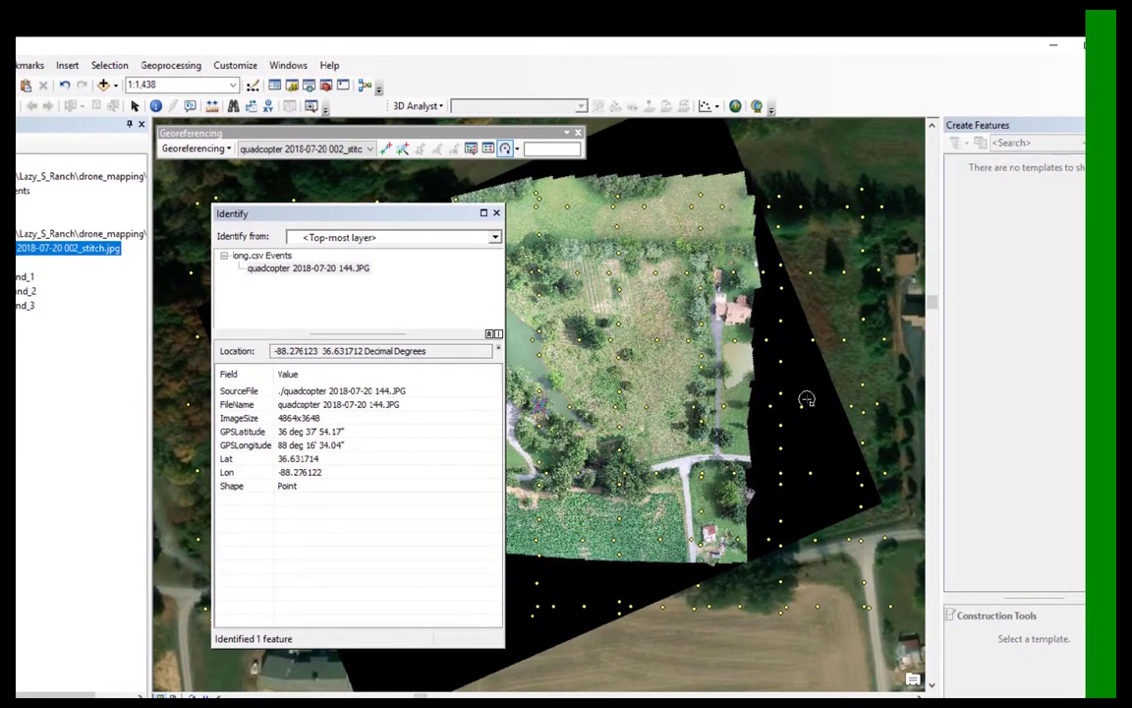
# - Identify the photo point on the road just east of the southeastern T-junction and examine its guide-marked picture, 144, in Word
pyautogui.click(386, 149)
pyautogui.click(155, 105)
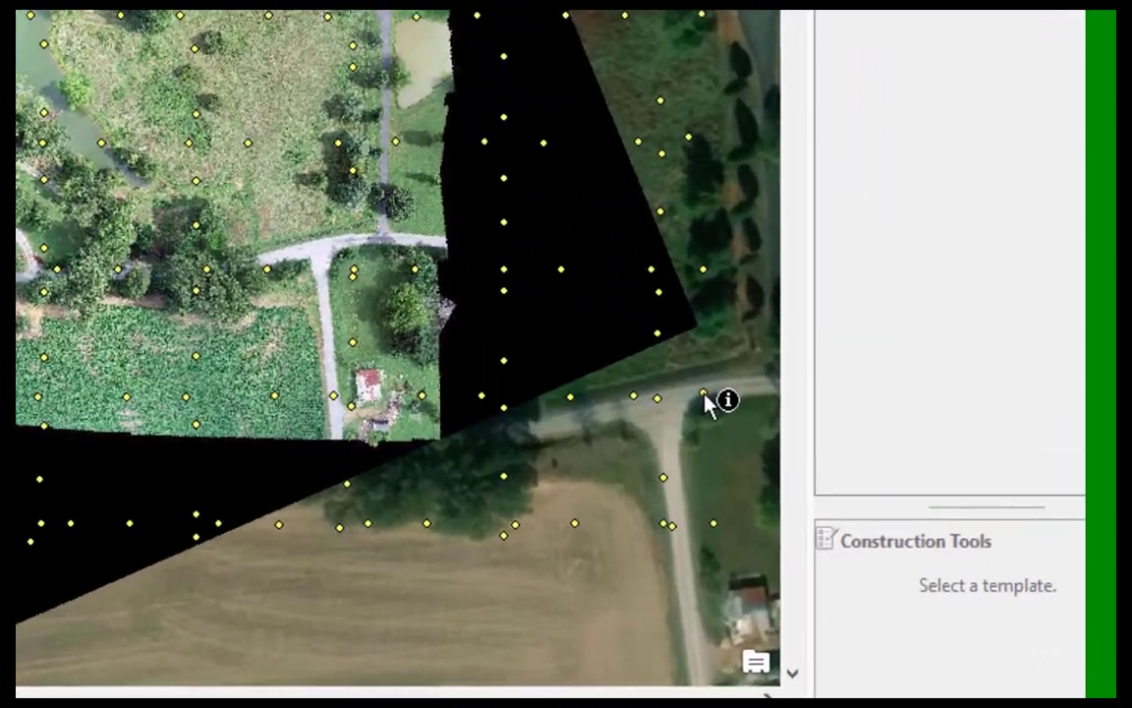
pyautogui.click(703, 393)
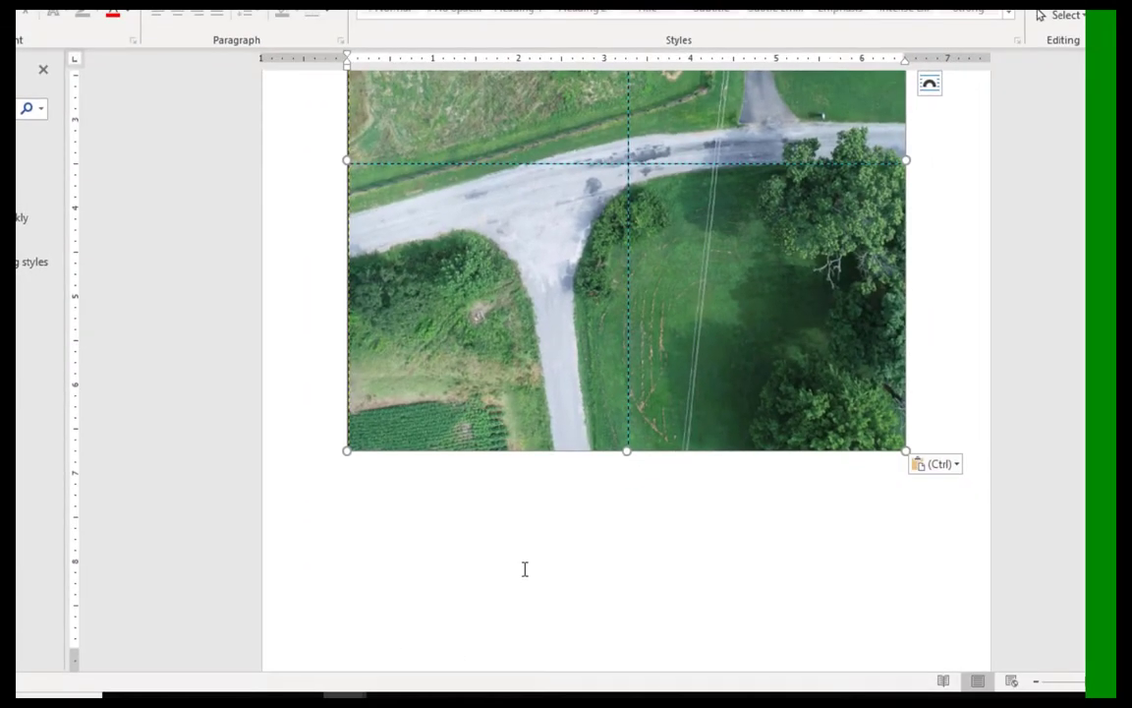
pyautogui.scroll(5, 525, 570)
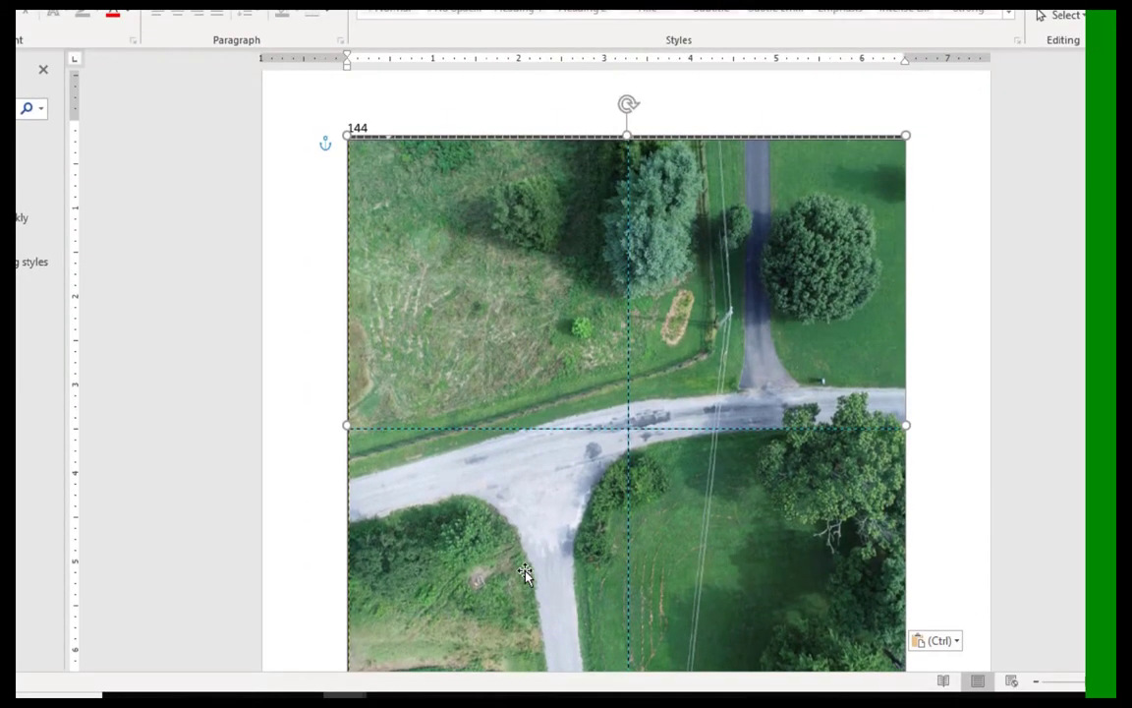
# - Enlarge picture 144 in Word and study where its guides cross on the road beside the dark patches near the T-junction
pyautogui.scroll(-1, 524, 574)
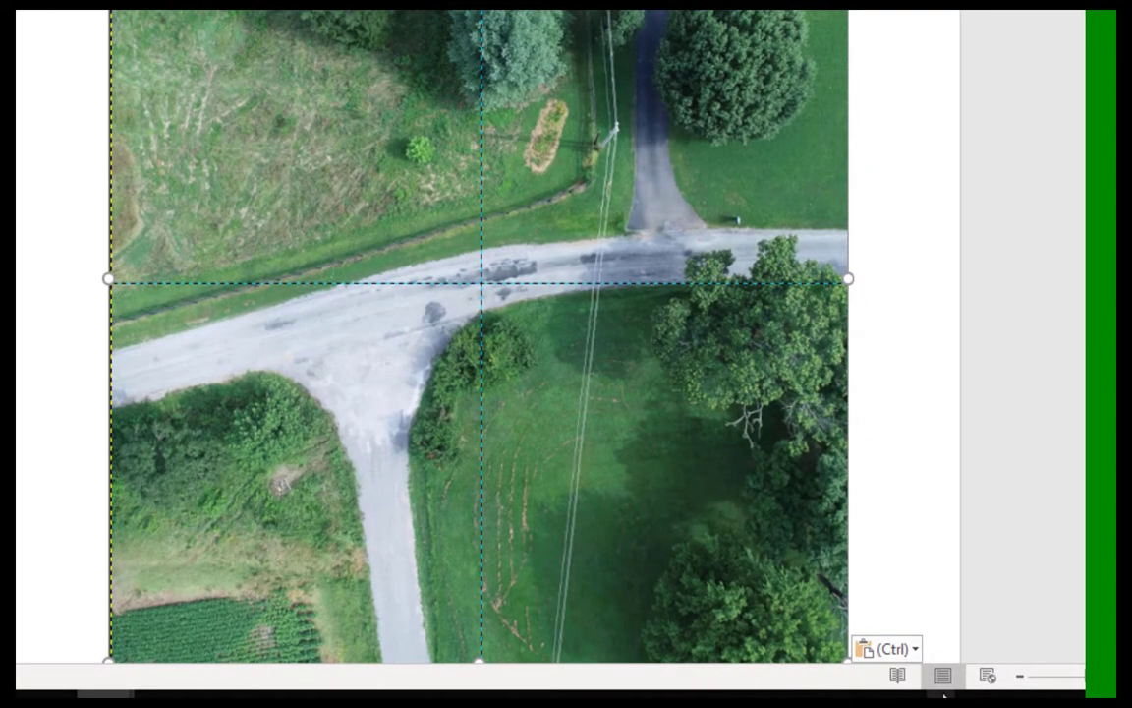
pyautogui.scroll(5, 551, 334)
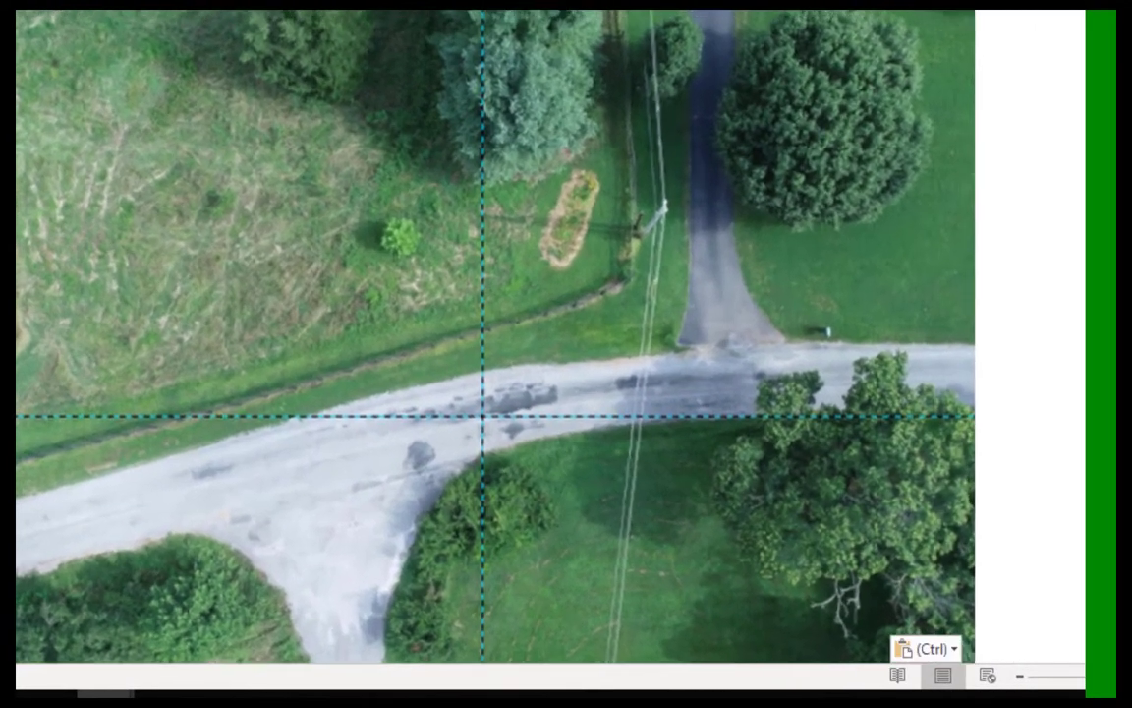
pyautogui.scroll(1, 551, 334)
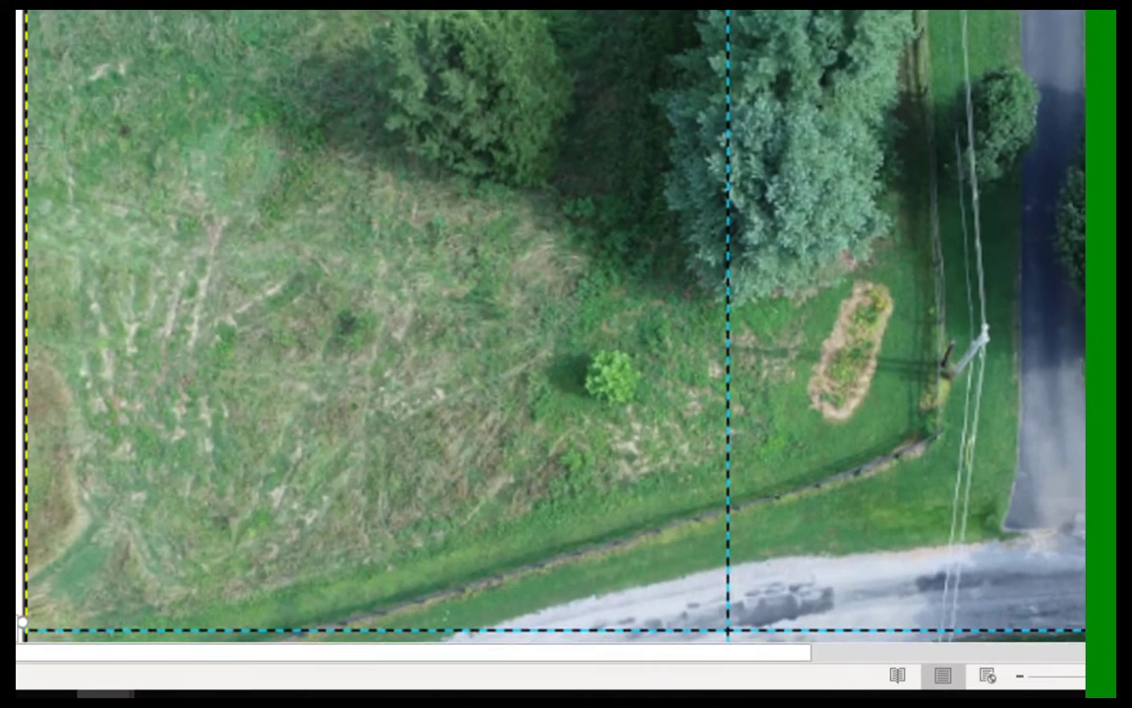
pyautogui.scroll(-6, 551, 325)
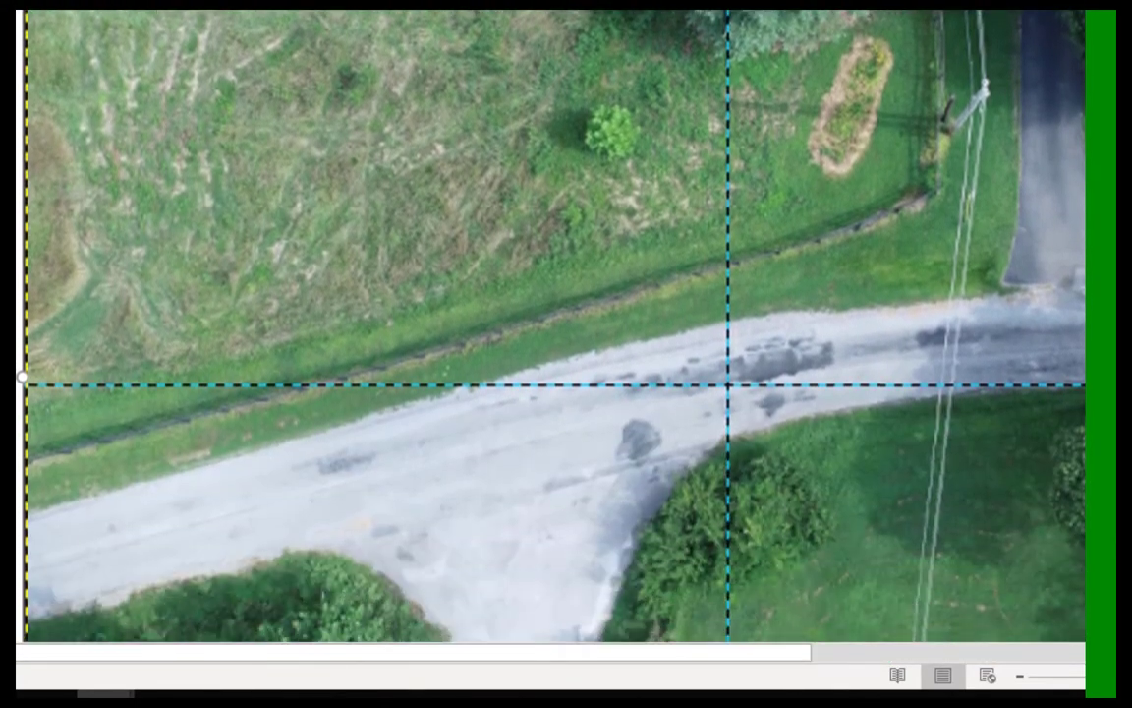
pyautogui.scroll(-3, 550, 324)
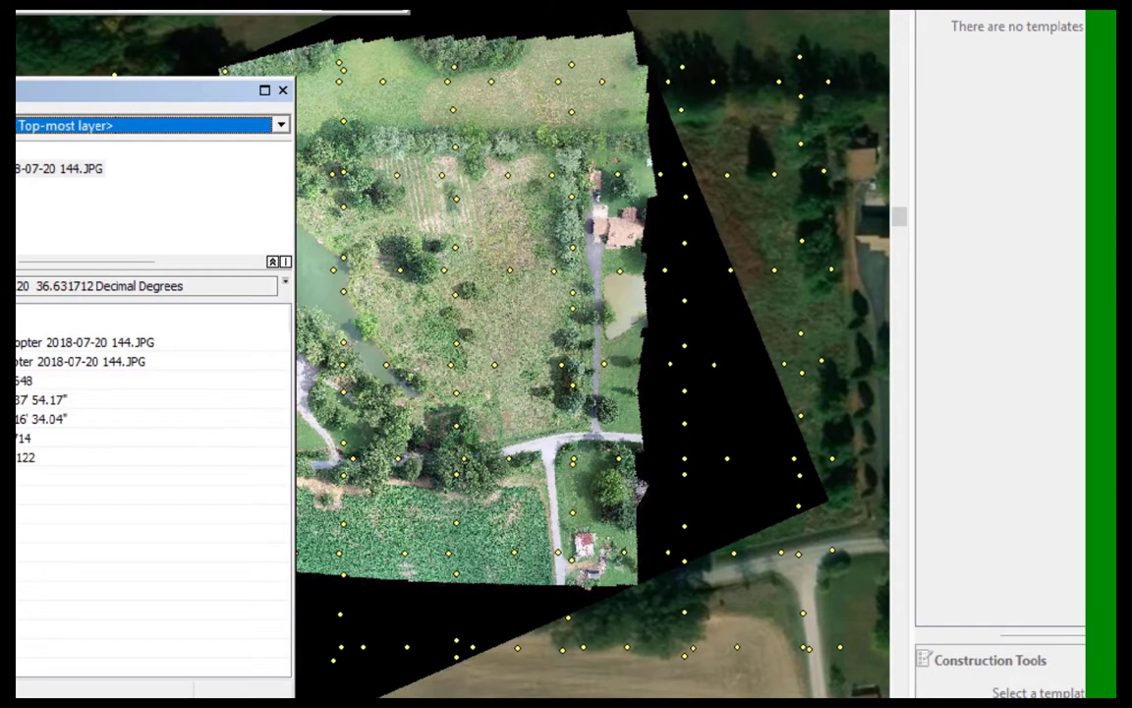
# - Return to ArcMap and add a control point on the stitched image's road where picture 144's guides cross, rechecking the spot in Word
pyautogui.click(133, 12)
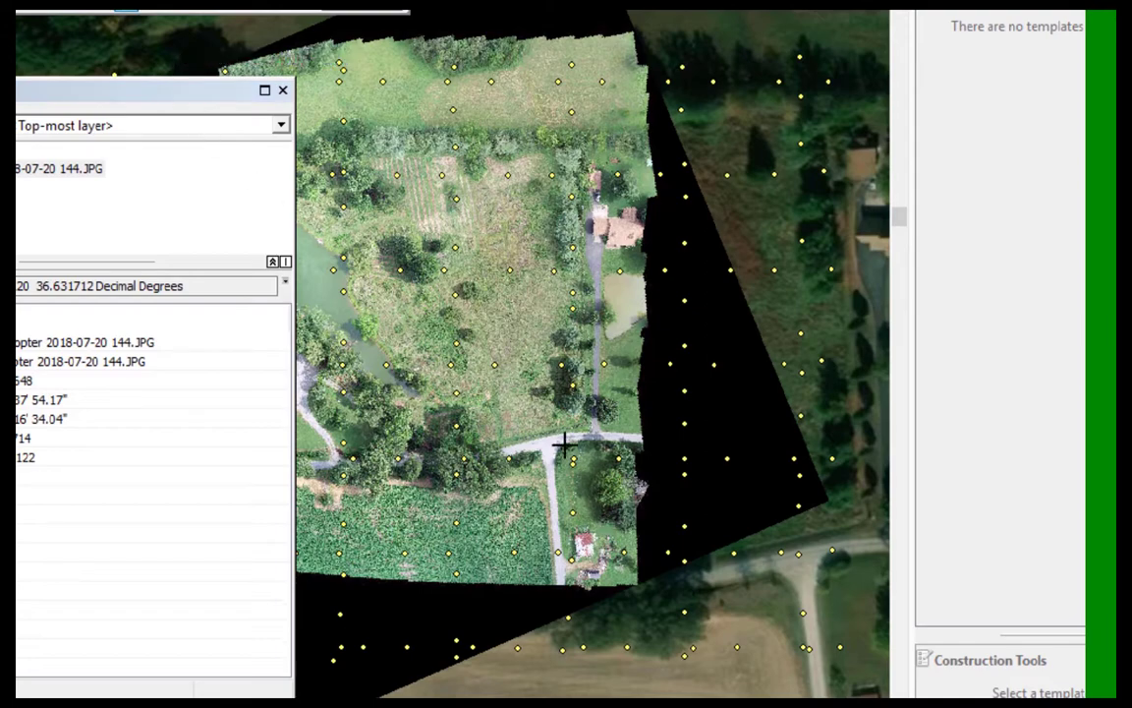
pyautogui.scroll(3, 563, 435)
pyautogui.scroll(3, 563, 436)
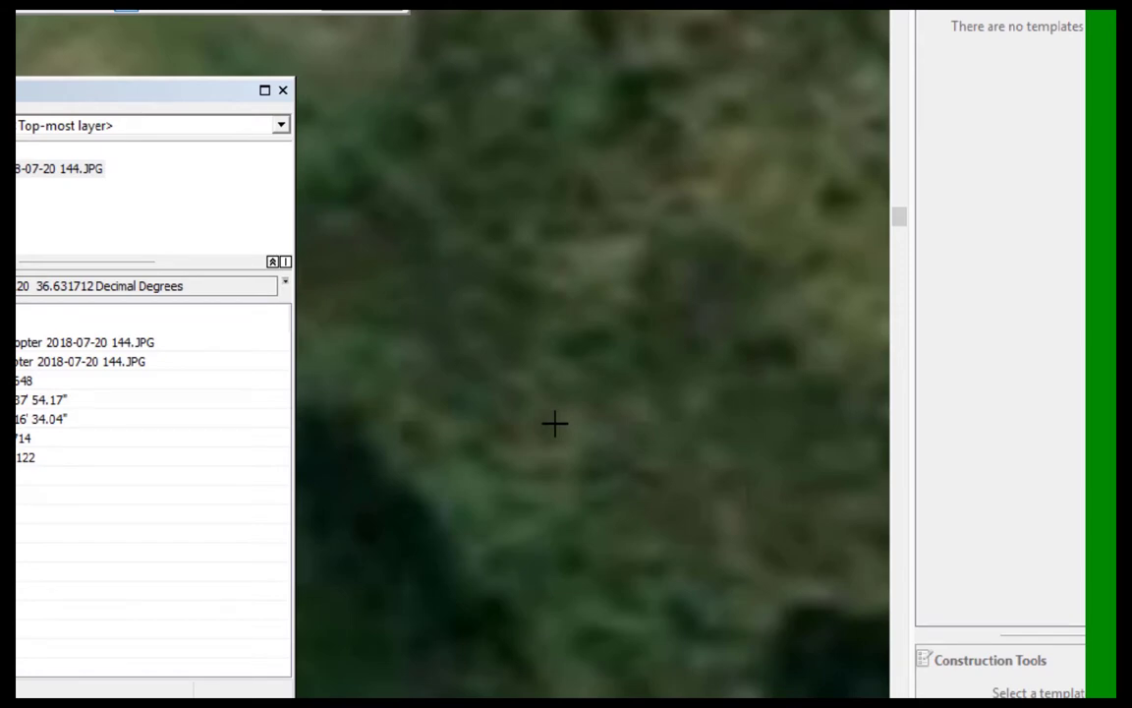
pyautogui.scroll(1, 536, 442)
pyautogui.scroll(3, 535, 442)
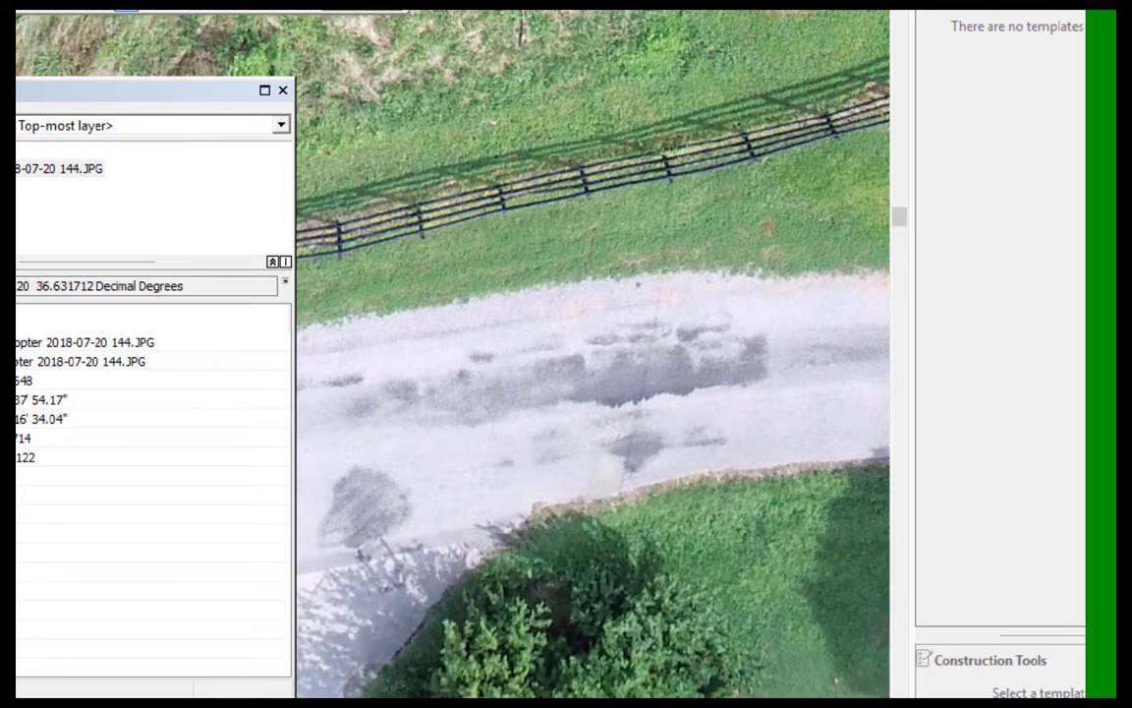
pyautogui.click(285, 660)
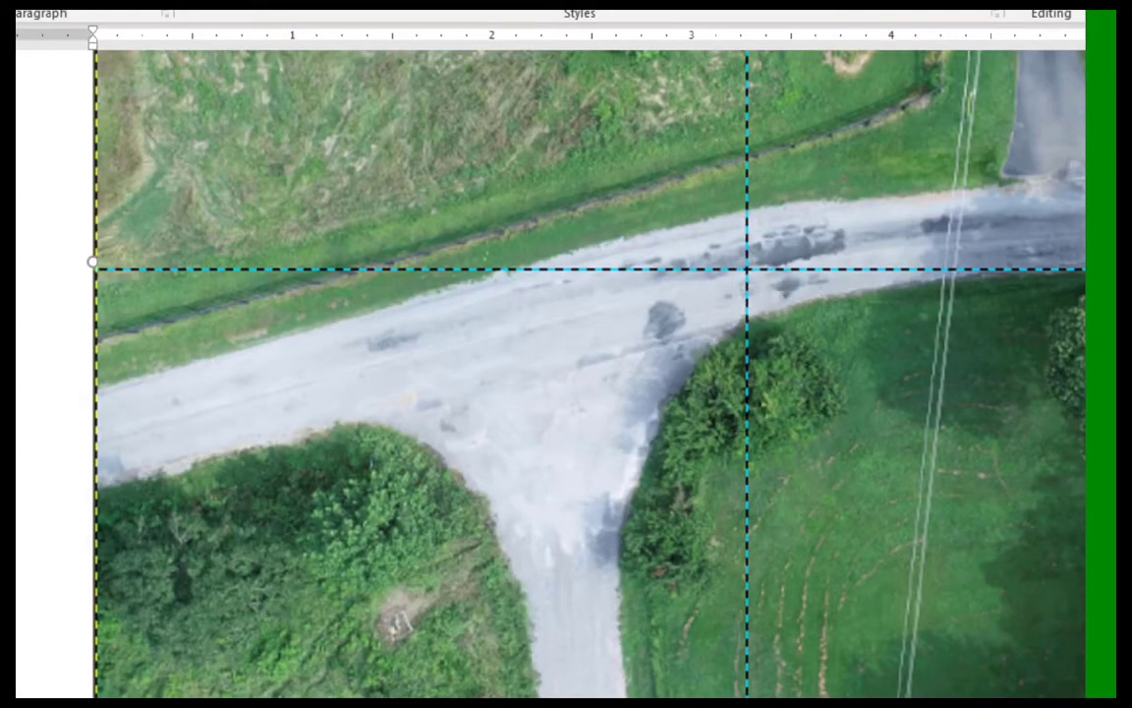
pyautogui.hotkey('alt', 'Tab')
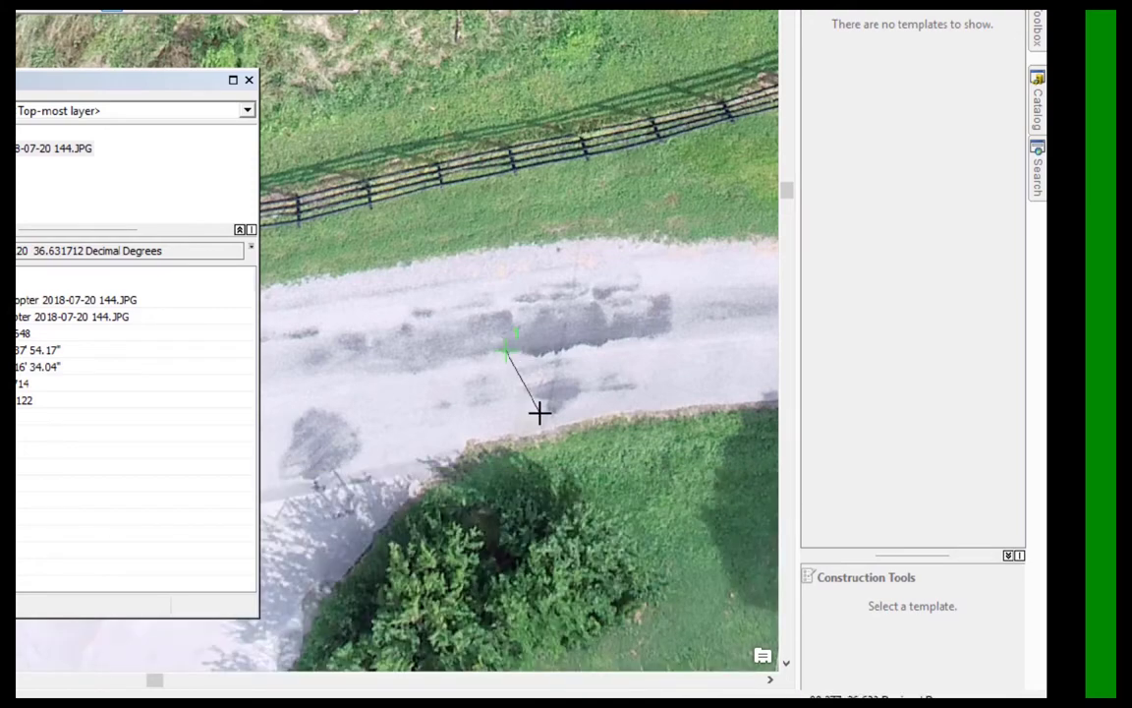
# - Link the control point to photo 144's GPS point on the basemap road and compare the aligned spot with picture 144 in Word
pyautogui.scroll(2, 540, 412)
pyautogui.scroll(3, 540, 411)
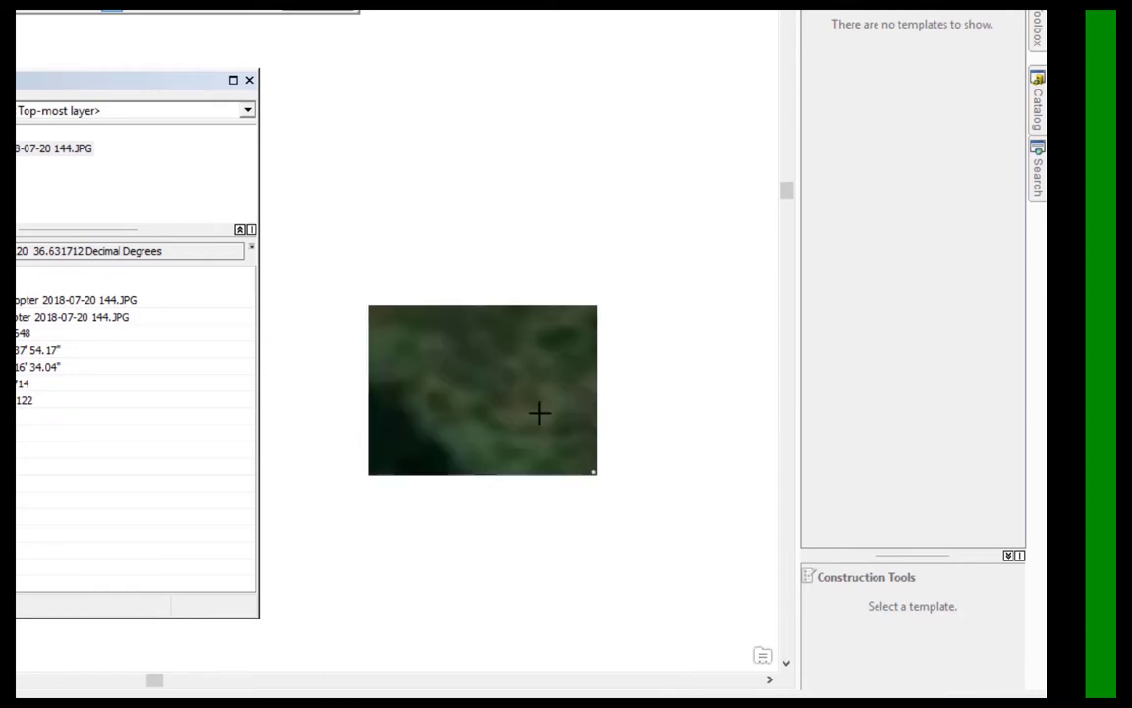
pyautogui.scroll(-4, 539, 412)
pyautogui.scroll(2, 540, 412)
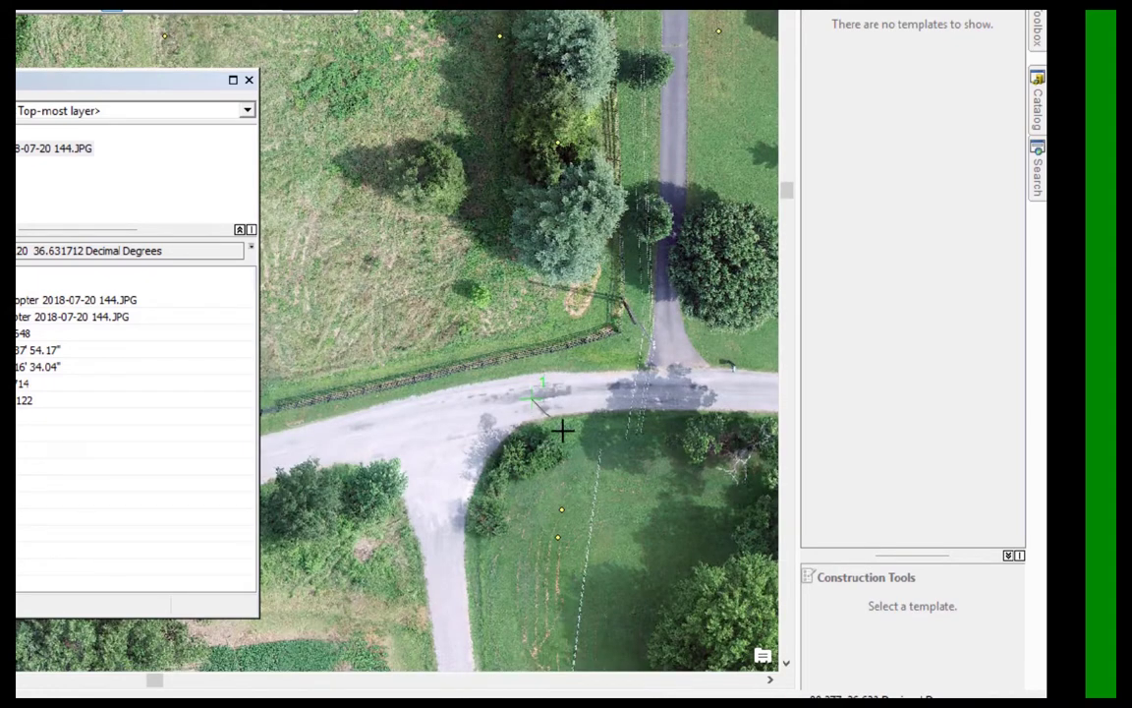
pyautogui.scroll(3, 562, 429)
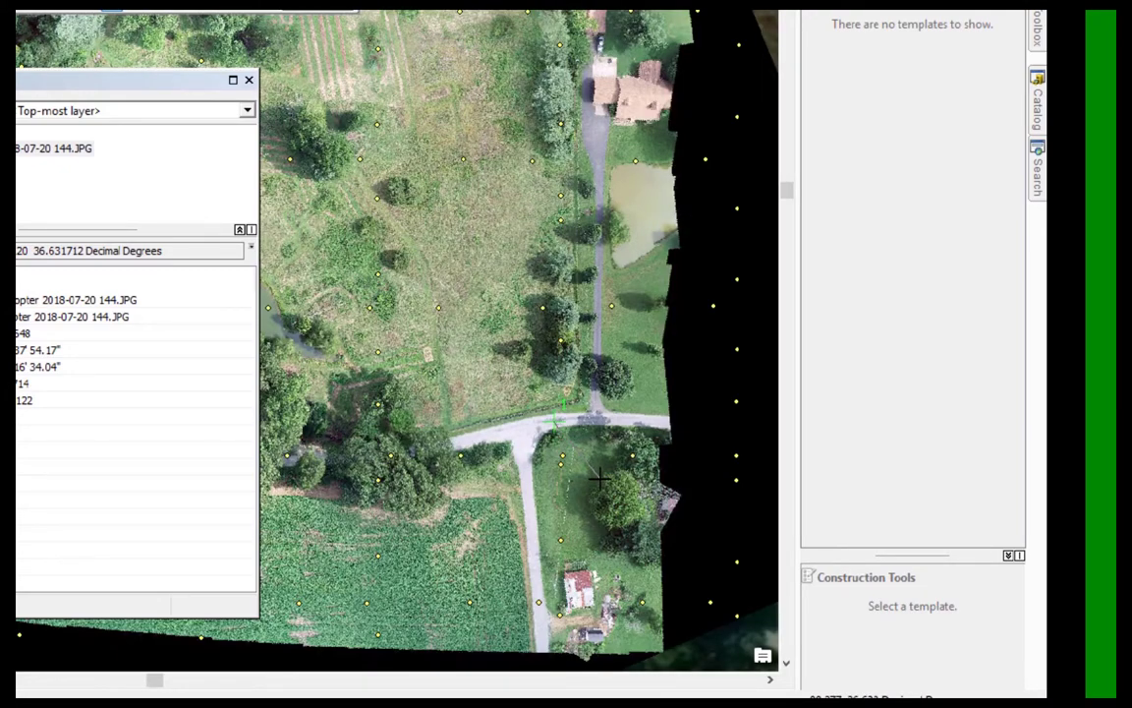
pyautogui.scroll(1, 598, 479)
pyautogui.scroll(1, 597, 479)
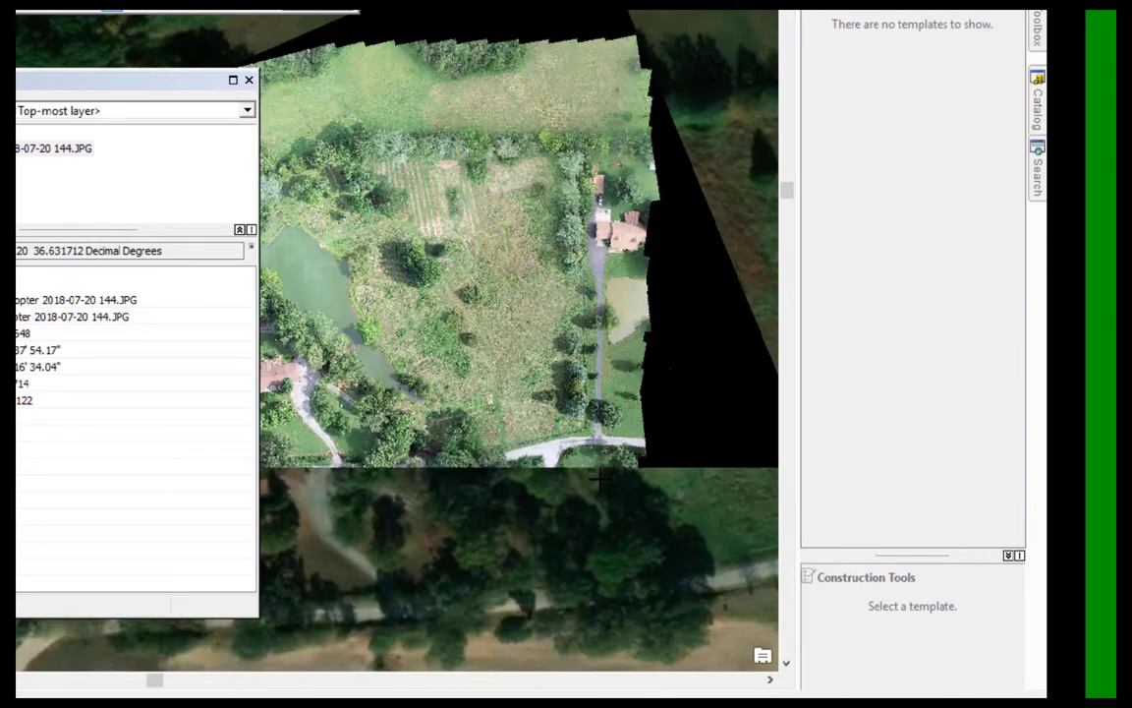
pyautogui.scroll(1, 609, 478)
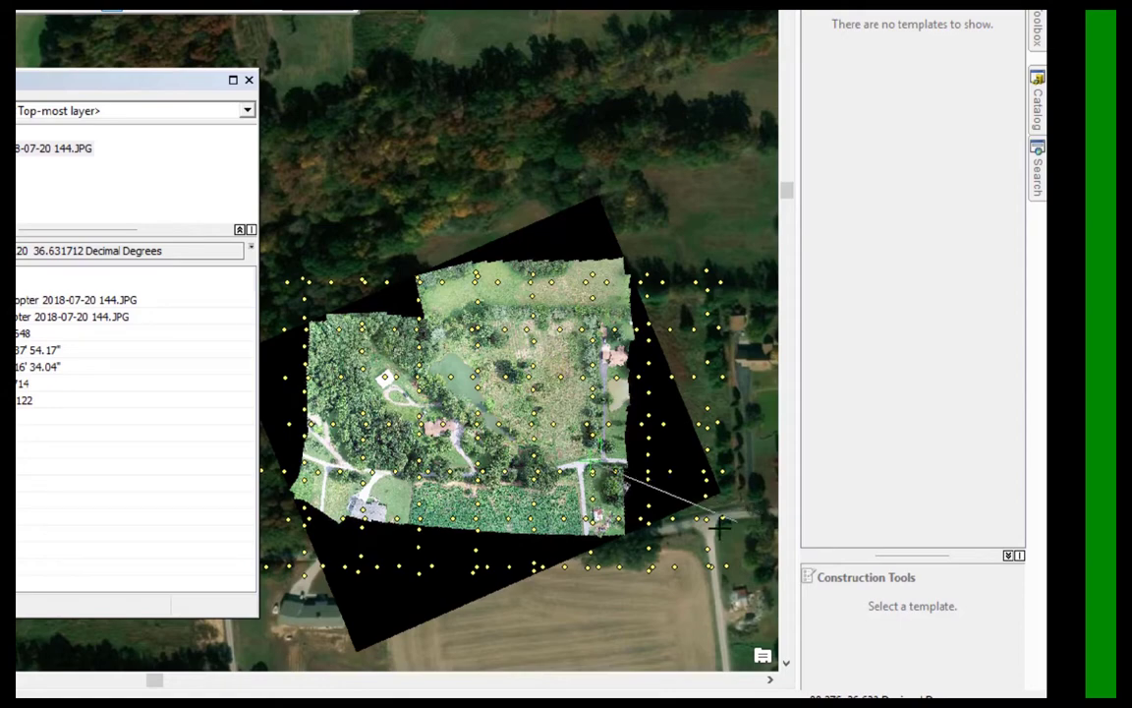
pyautogui.scroll(-3, 649, 496)
pyautogui.scroll(-4, 733, 528)
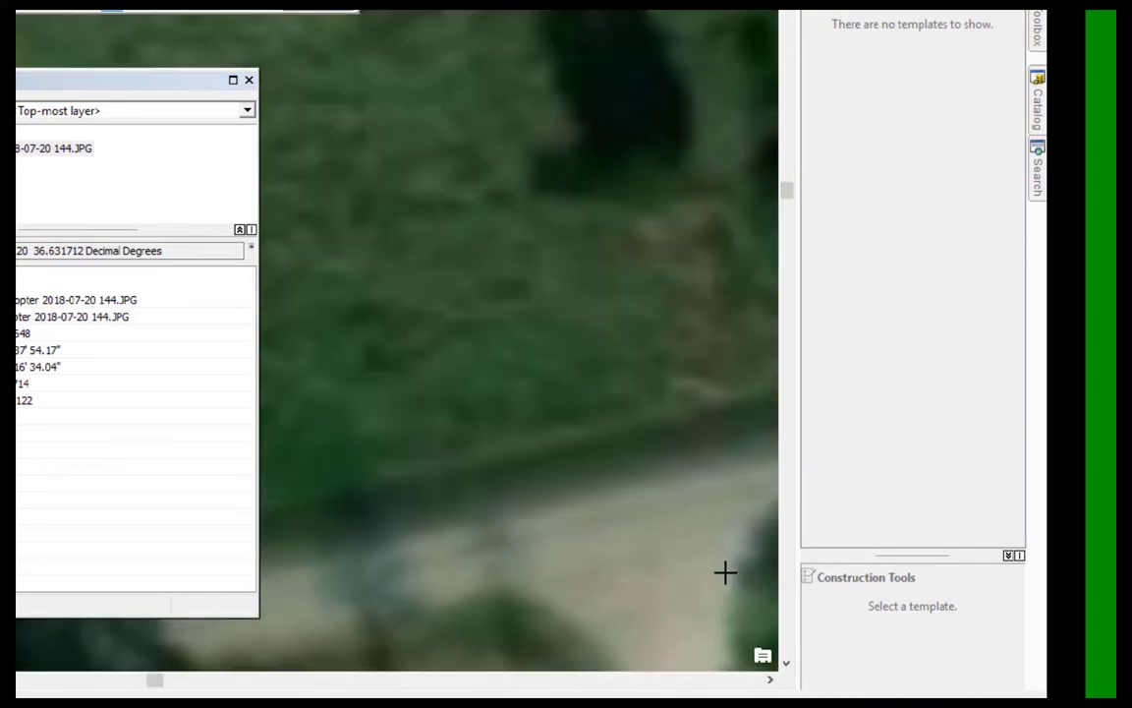
pyautogui.moveTo(685, 525); pyautogui.dragTo(437, 424)
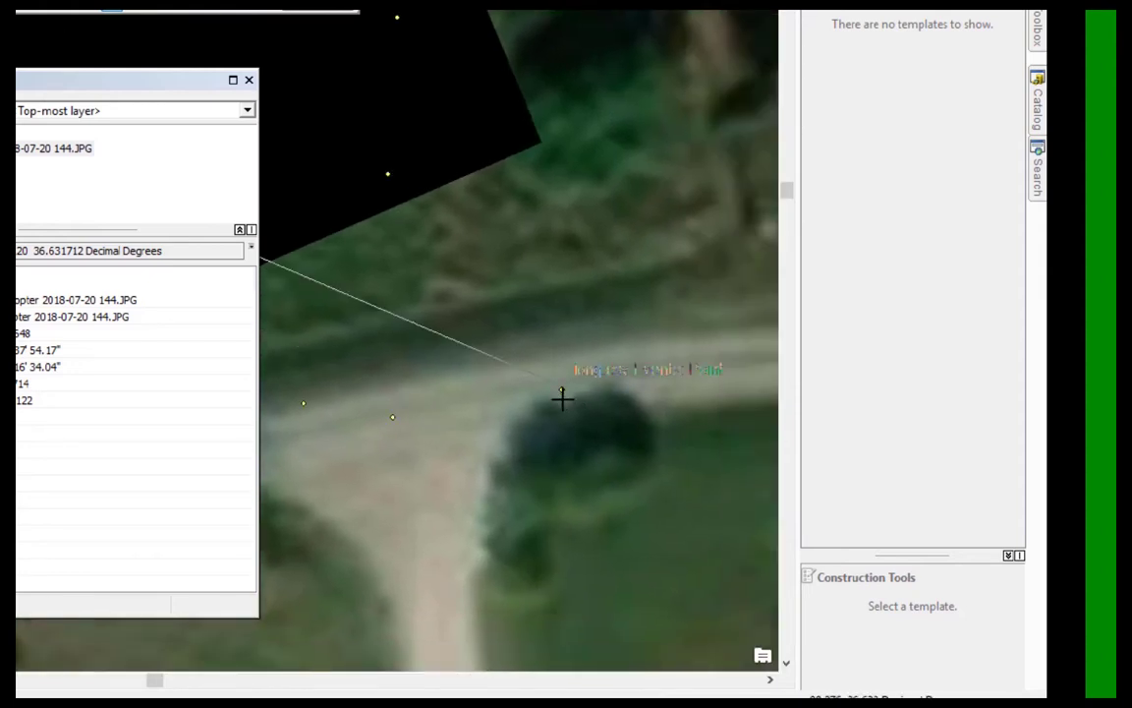
pyautogui.scroll(-3, 562, 398)
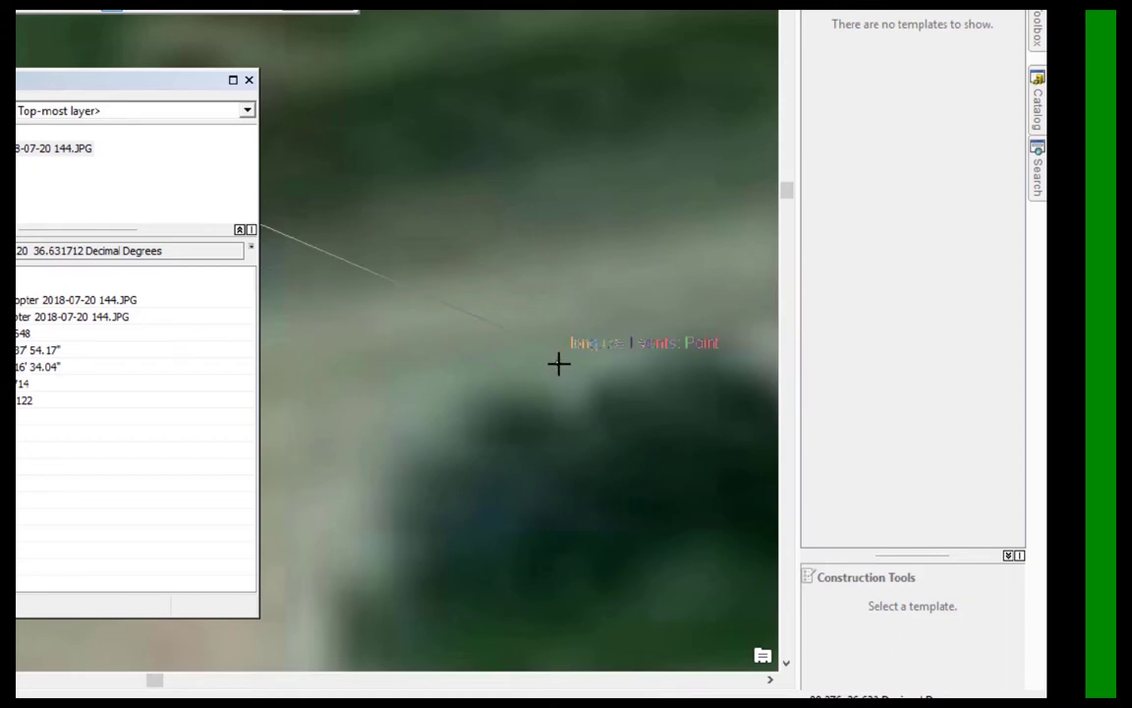
pyautogui.doubleClick(558, 363)
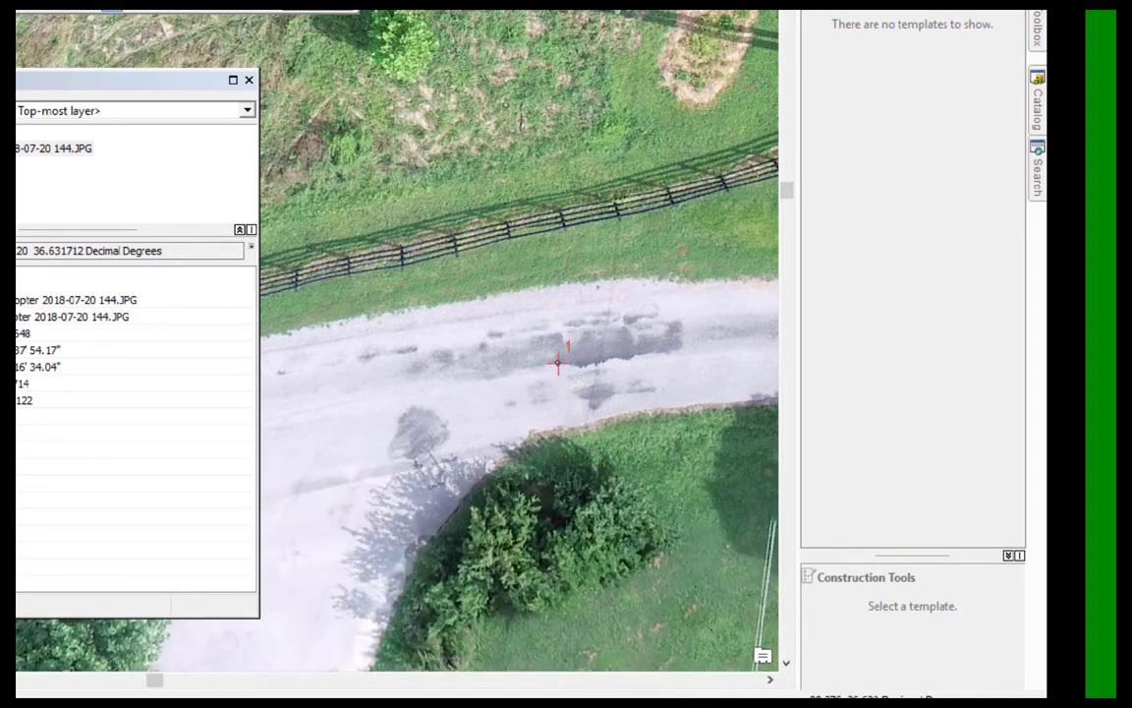
pyautogui.click(253, 639)
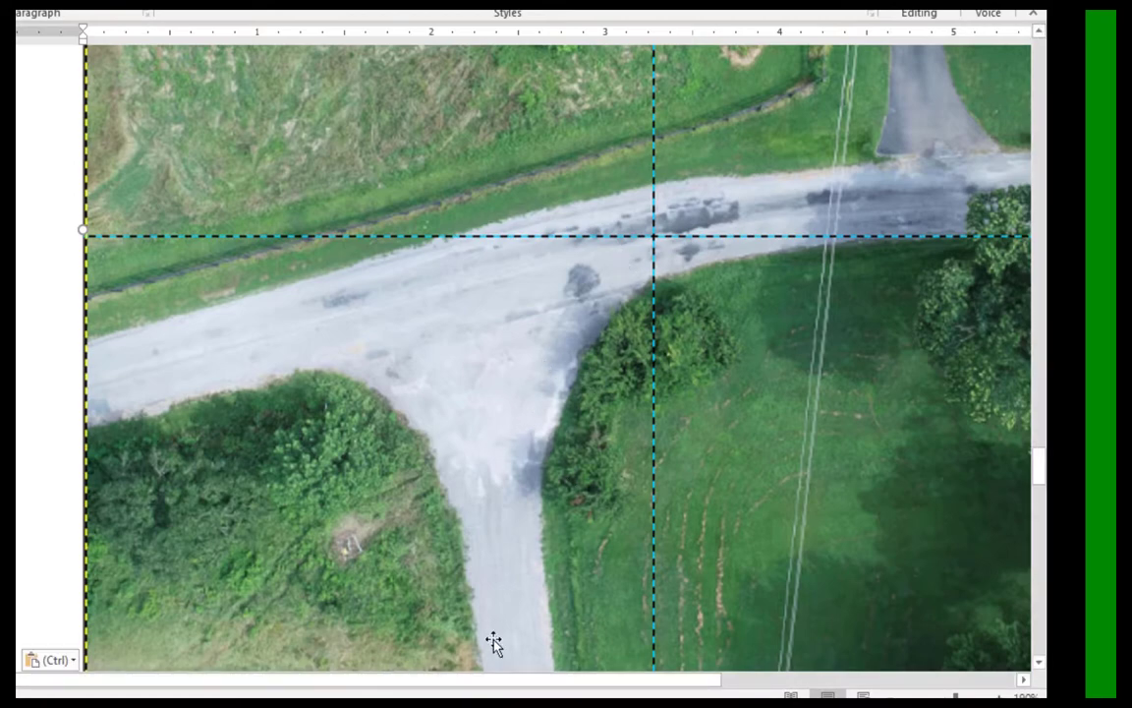
pyautogui.hotkey('alt', 'Tab')
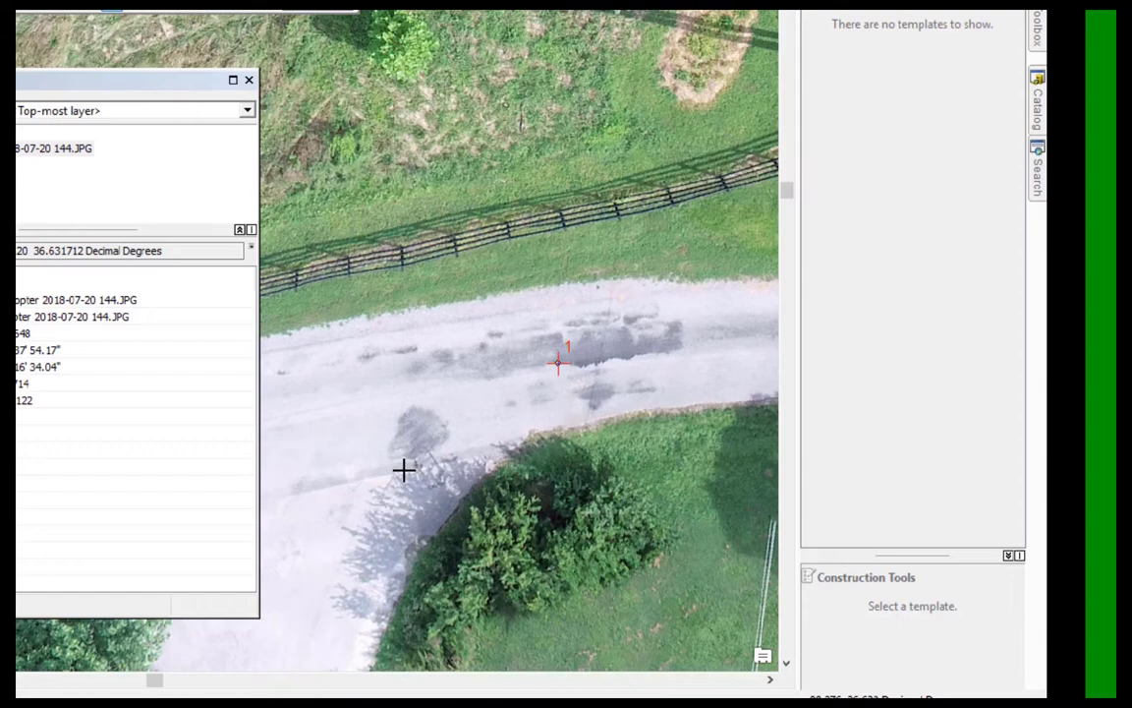
# - Bring the western half of the stitched image into view and move the Identify window clear of it
pyautogui.scroll(5, 398, 469)
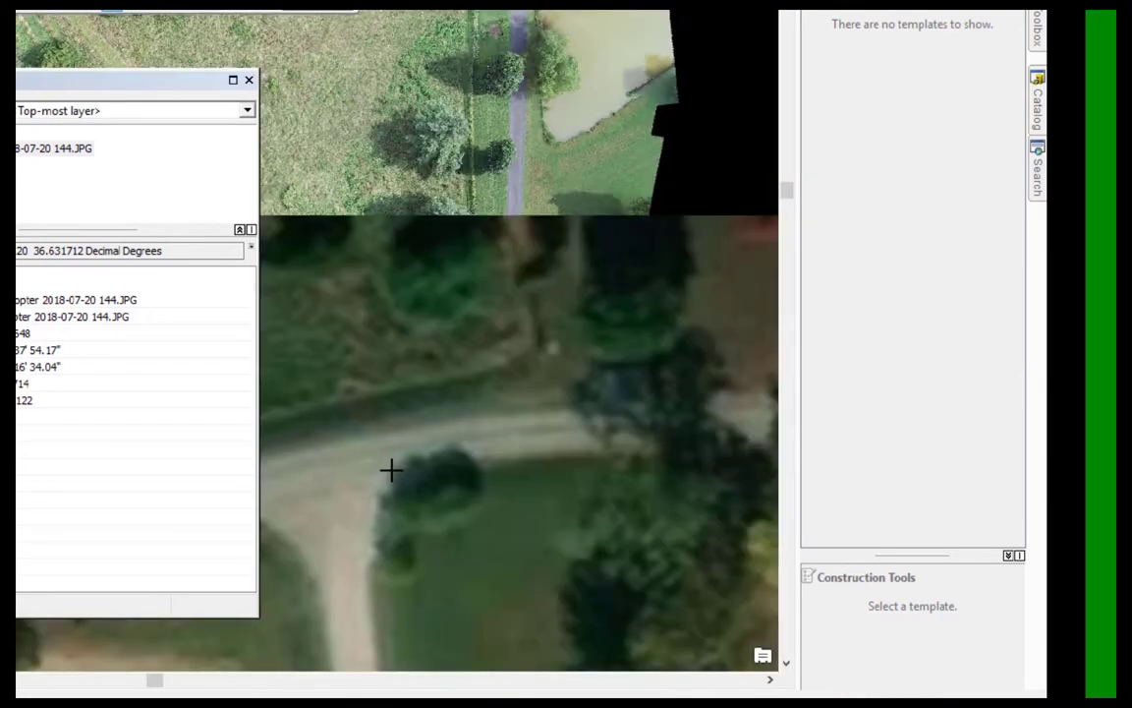
pyautogui.scroll(3, 391, 470)
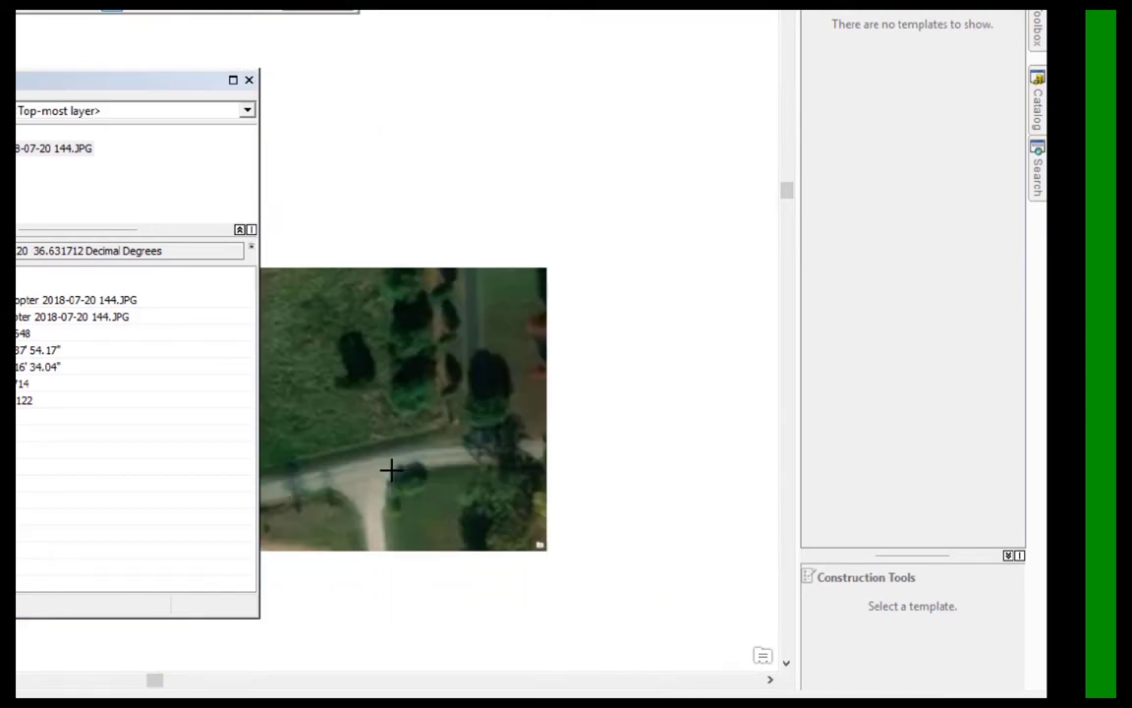
pyautogui.scroll(3, 391, 469)
pyautogui.scroll(-1, 380, 426)
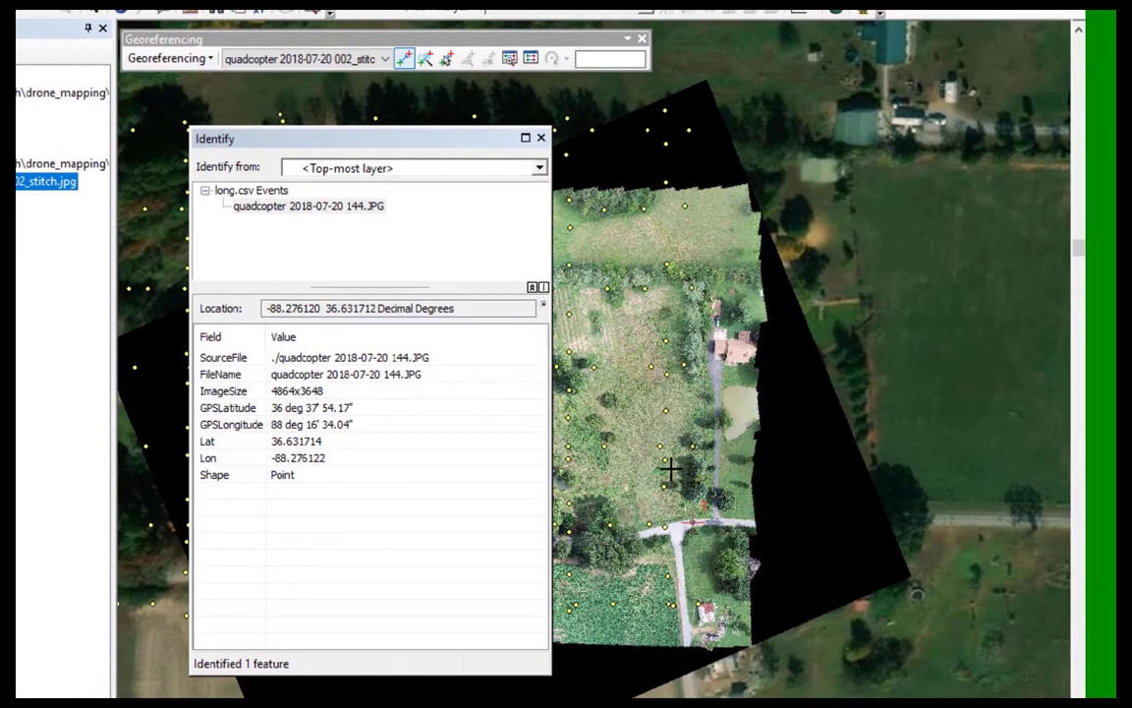
pyautogui.moveTo(652, 459); pyautogui.dragTo(826, 469)
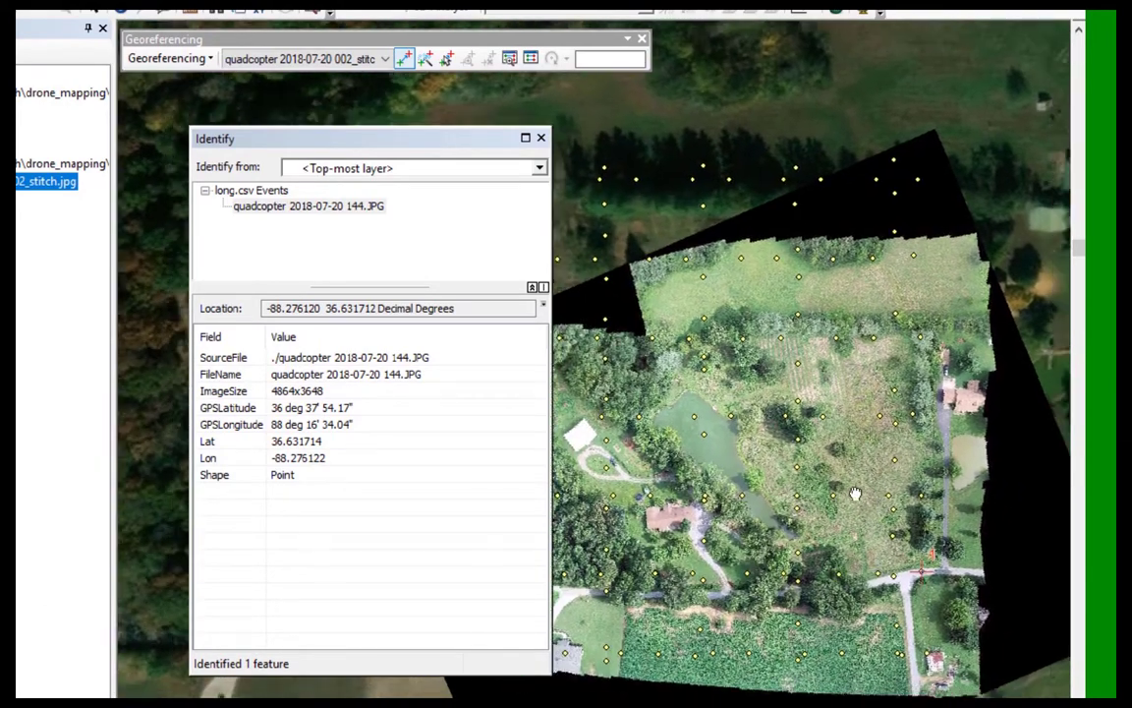
pyautogui.moveTo(388, 143); pyautogui.dragTo(861, 115)
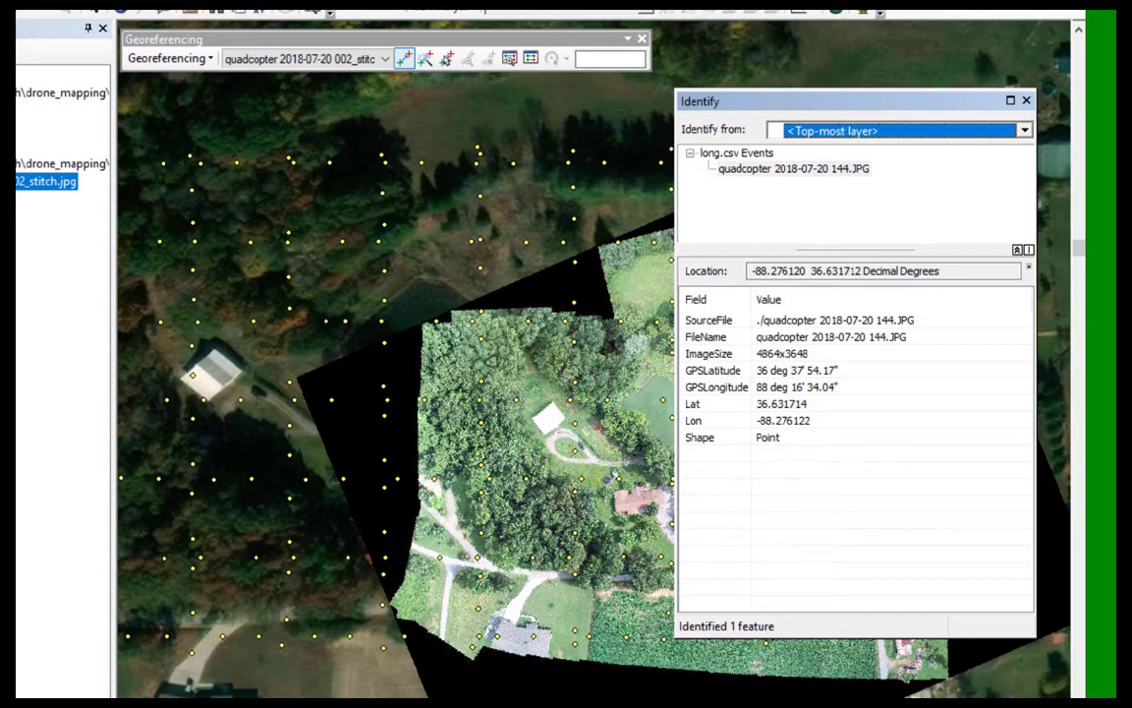
# - Look through the other guide-marked pictures in Word for the next control point
pyautogui.click(443, 703)
pyautogui.click(543, 677)
pyautogui.scroll(15, 576, 632)
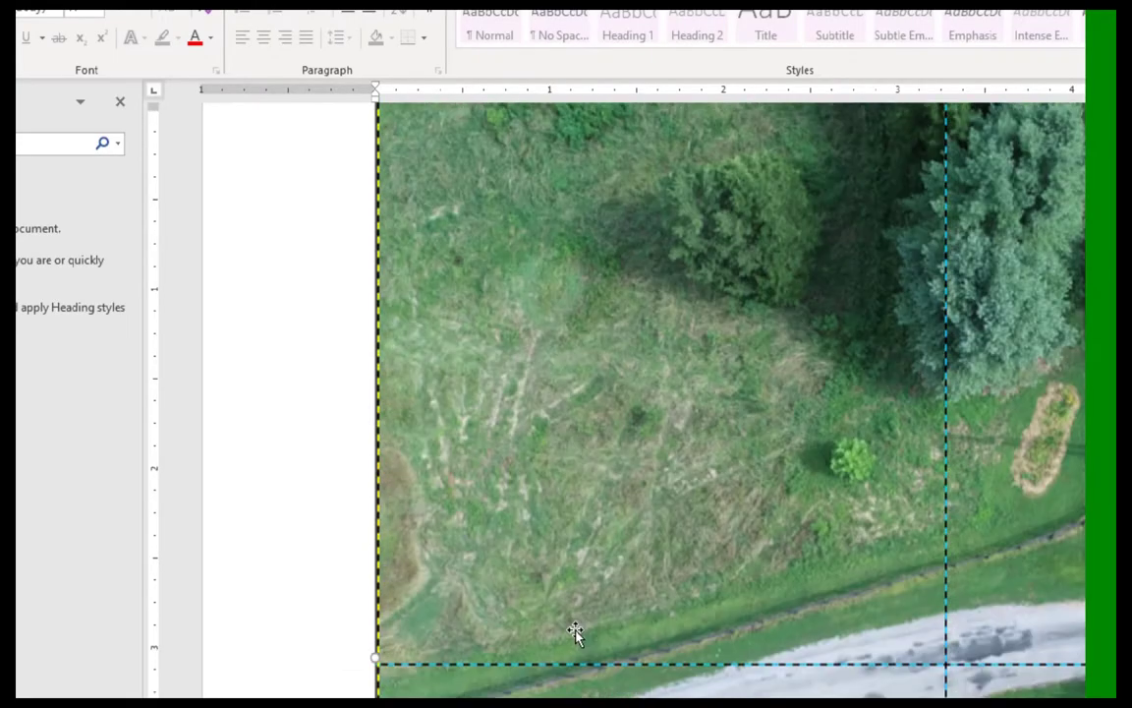
pyautogui.scroll(10, 578, 632)
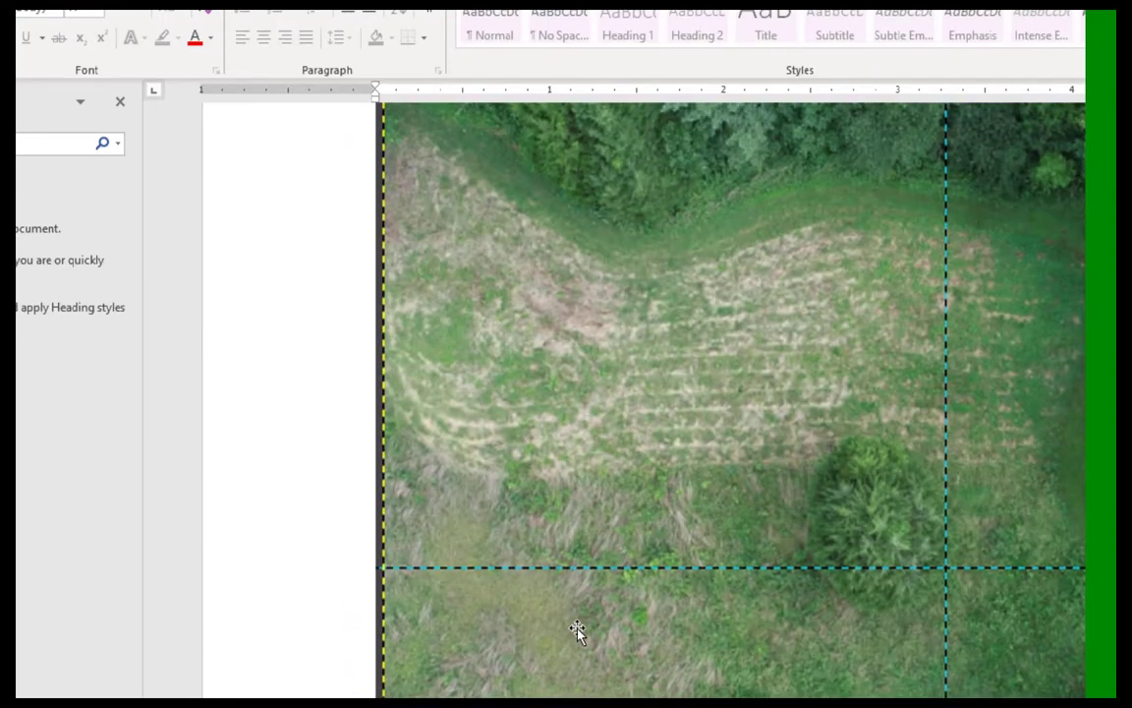
pyautogui.scroll(10, 578, 629)
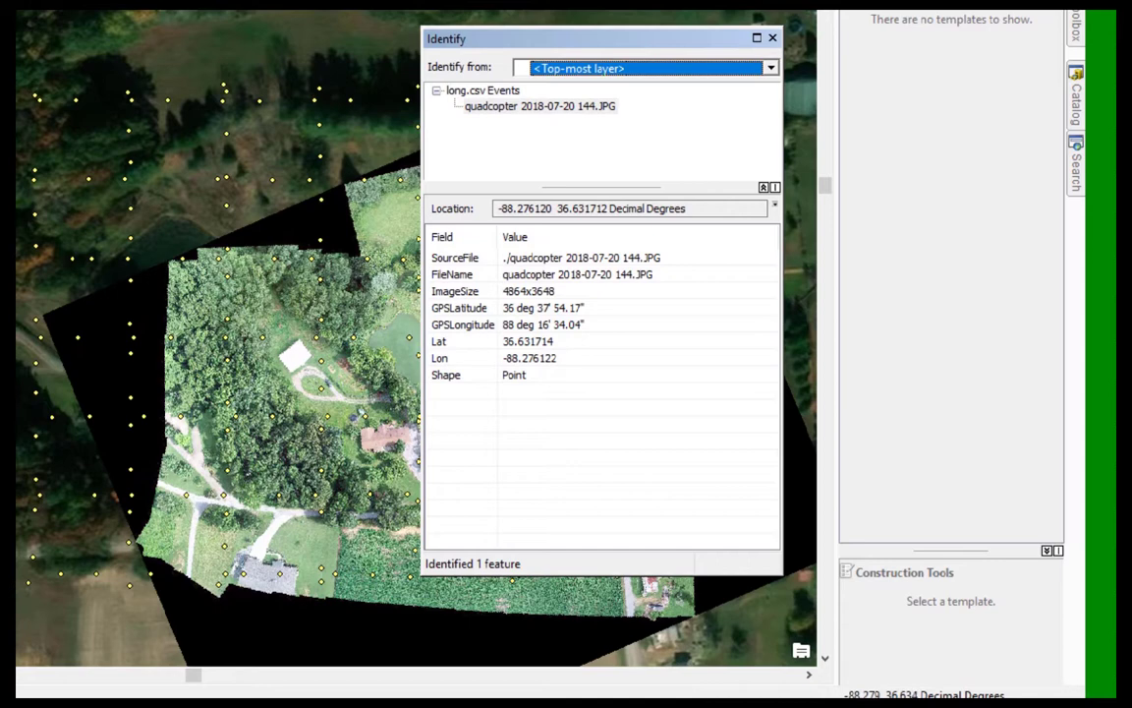
# - Identify the photo point just west of the stitched image's white-roofed building and compare its surroundings with the guide-marked picture of that building in Word
pyautogui.click(266, 337)
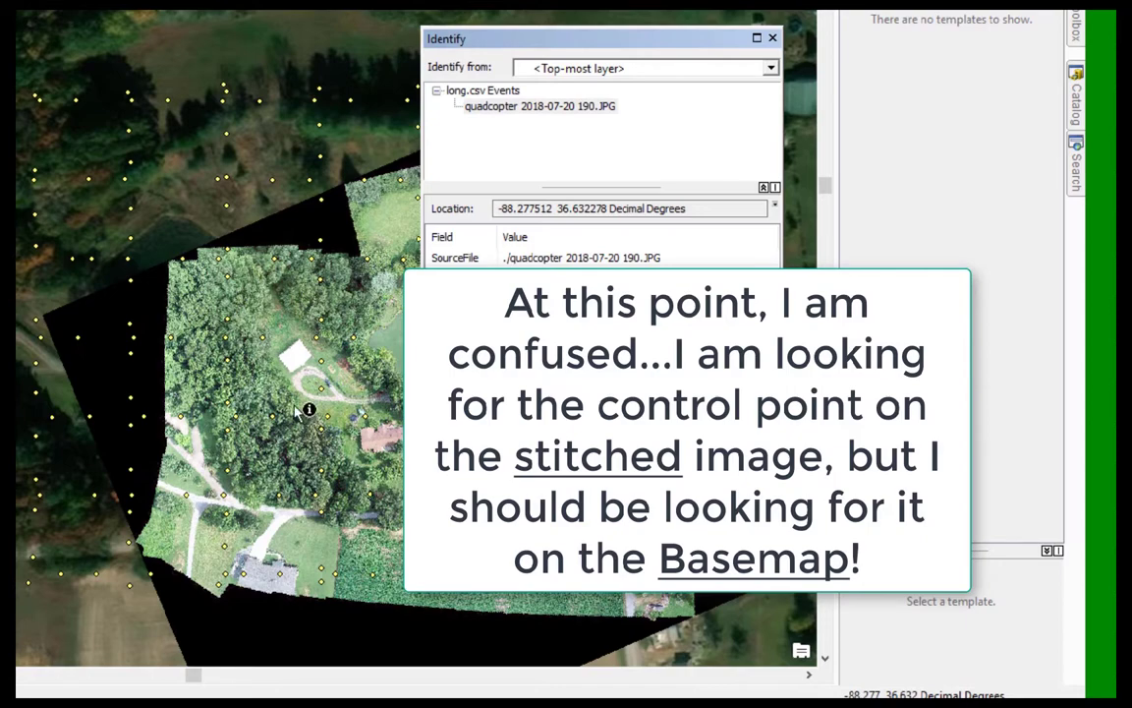
pyautogui.scroll(3, 277, 369)
pyautogui.scroll(1, 322, 336)
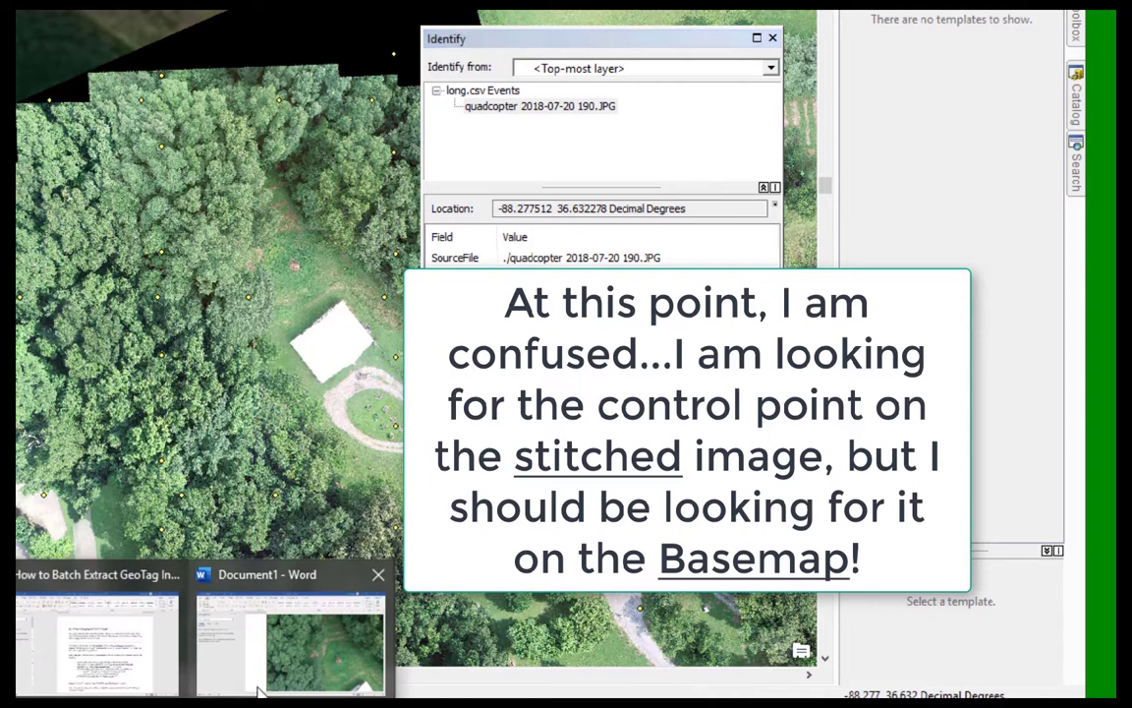
pyautogui.click(261, 687)
pyautogui.scroll(5, 401, 568)
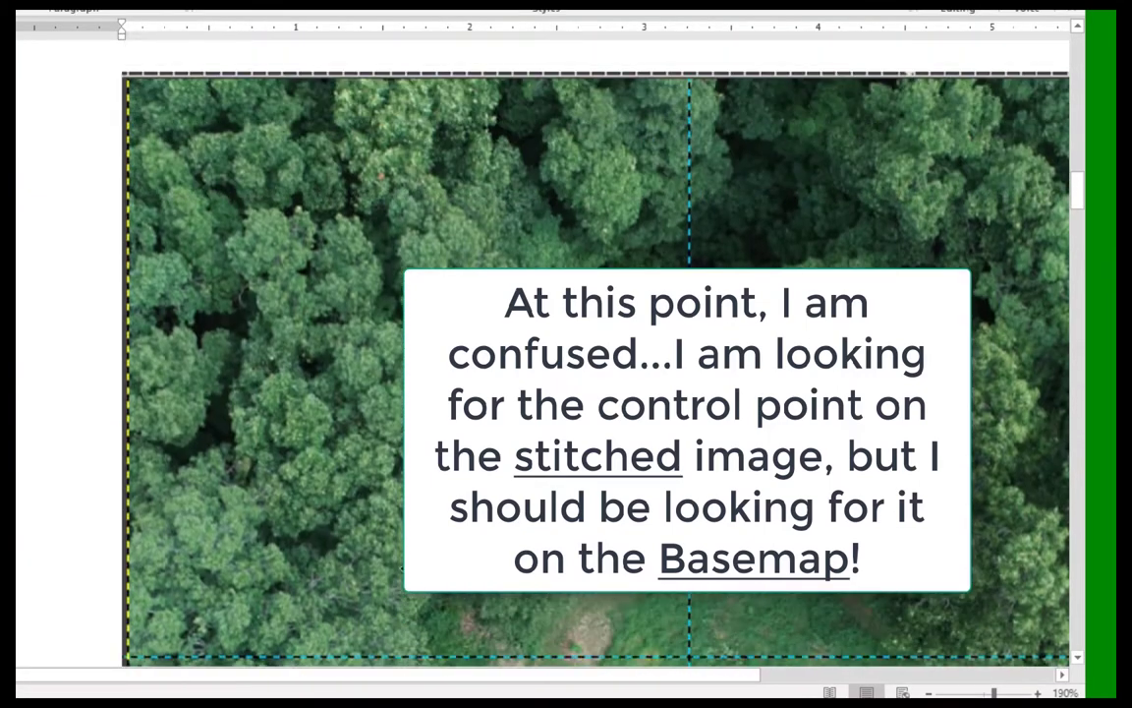
pyautogui.scroll(-5, 401, 568)
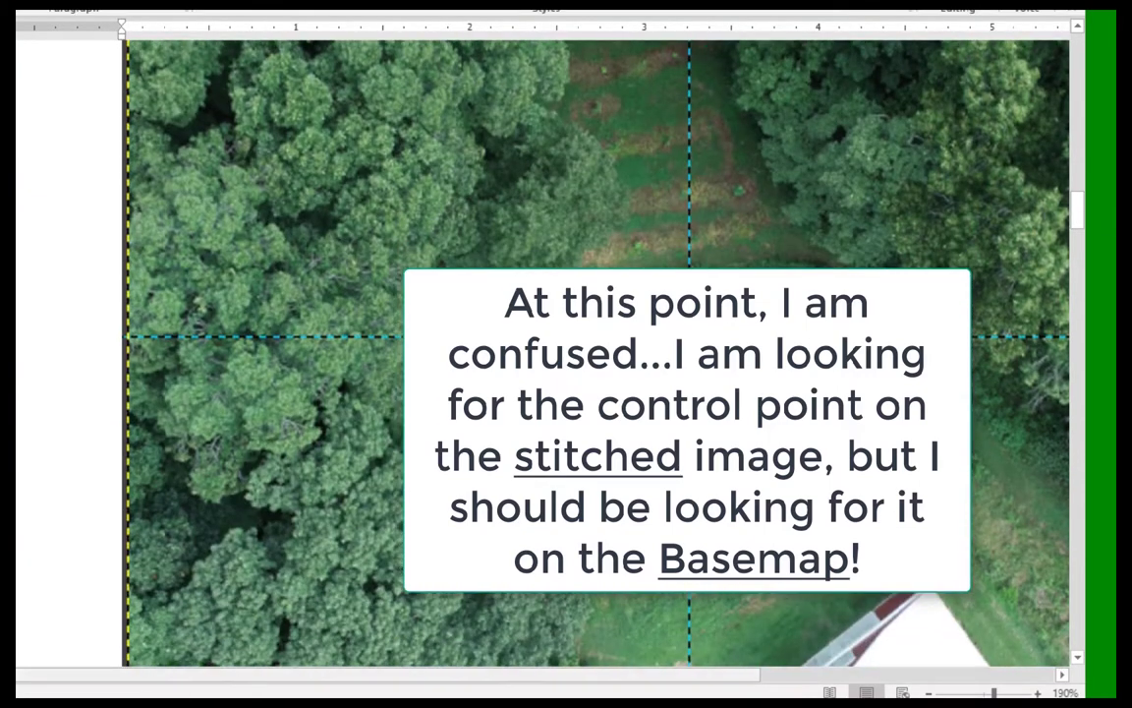
pyautogui.hotkey('alt', 'Tab')
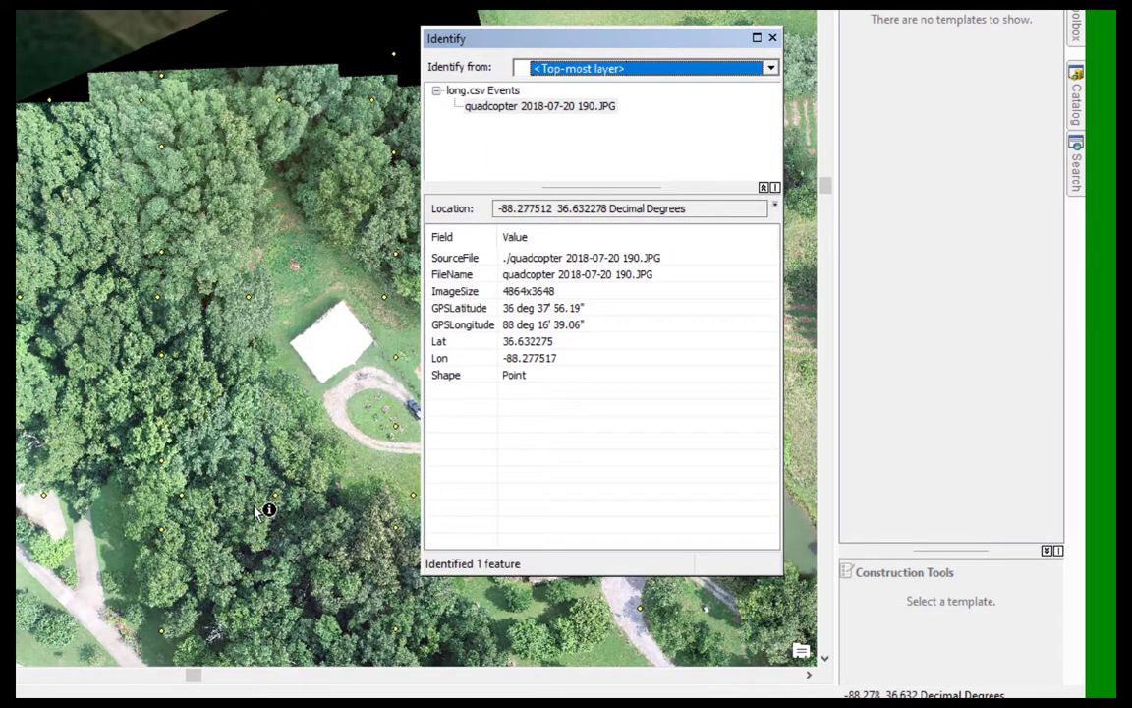
pyautogui.scroll(4, 248, 486)
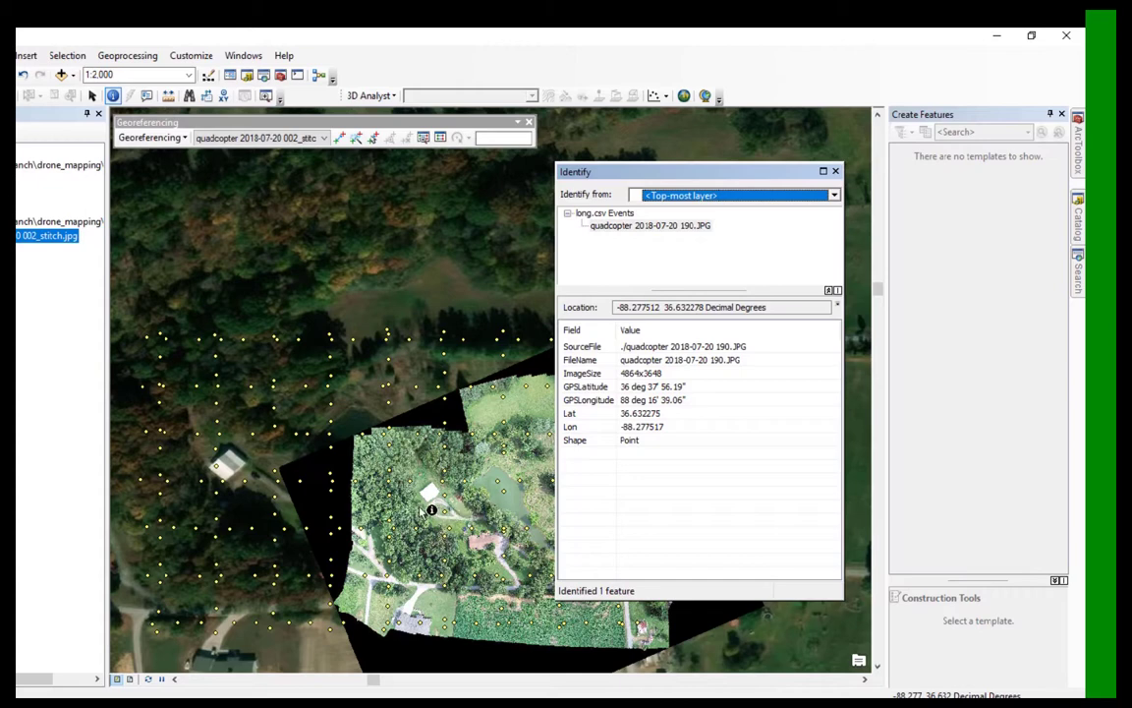
# - Identify the photo point just northwest of the white-roofed building on the basemap and check its guide-marked picture in Word
pyautogui.click(200, 438)
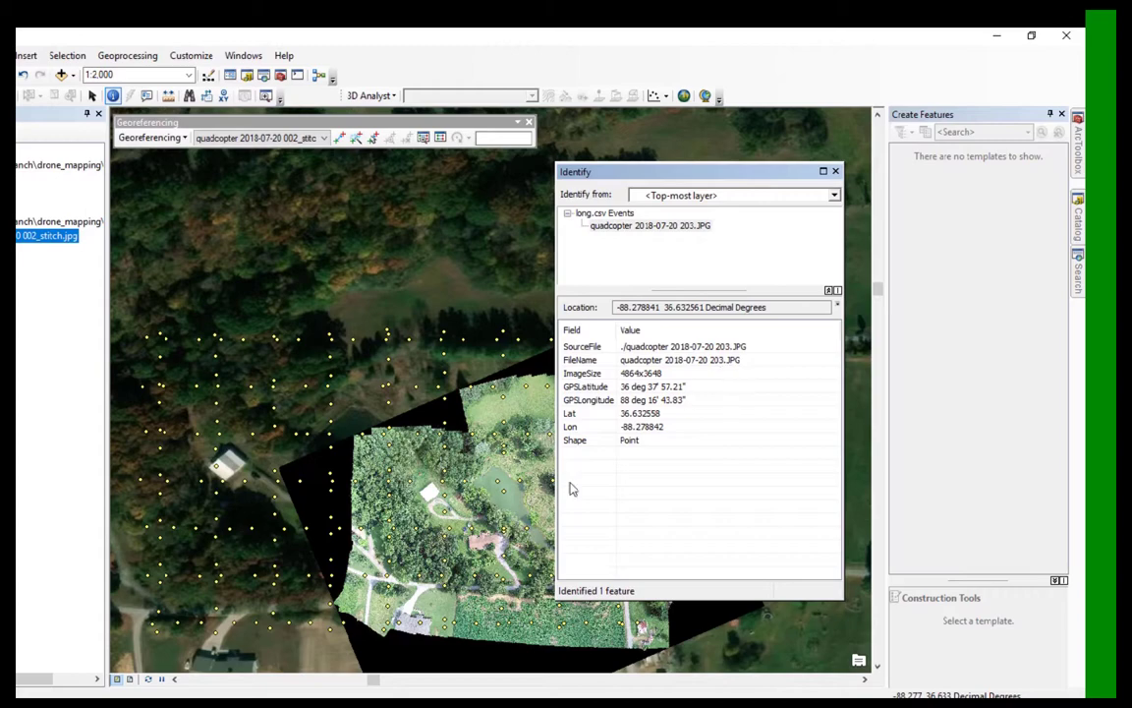
pyautogui.moveTo(334, 700)
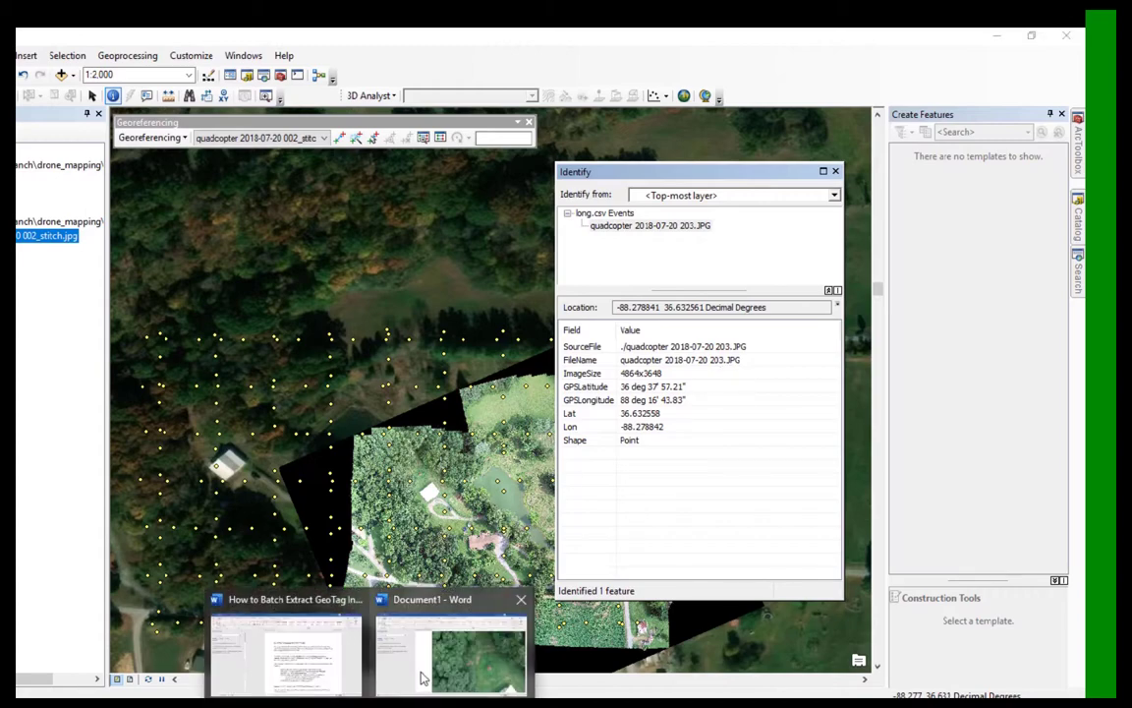
pyautogui.click(407, 585)
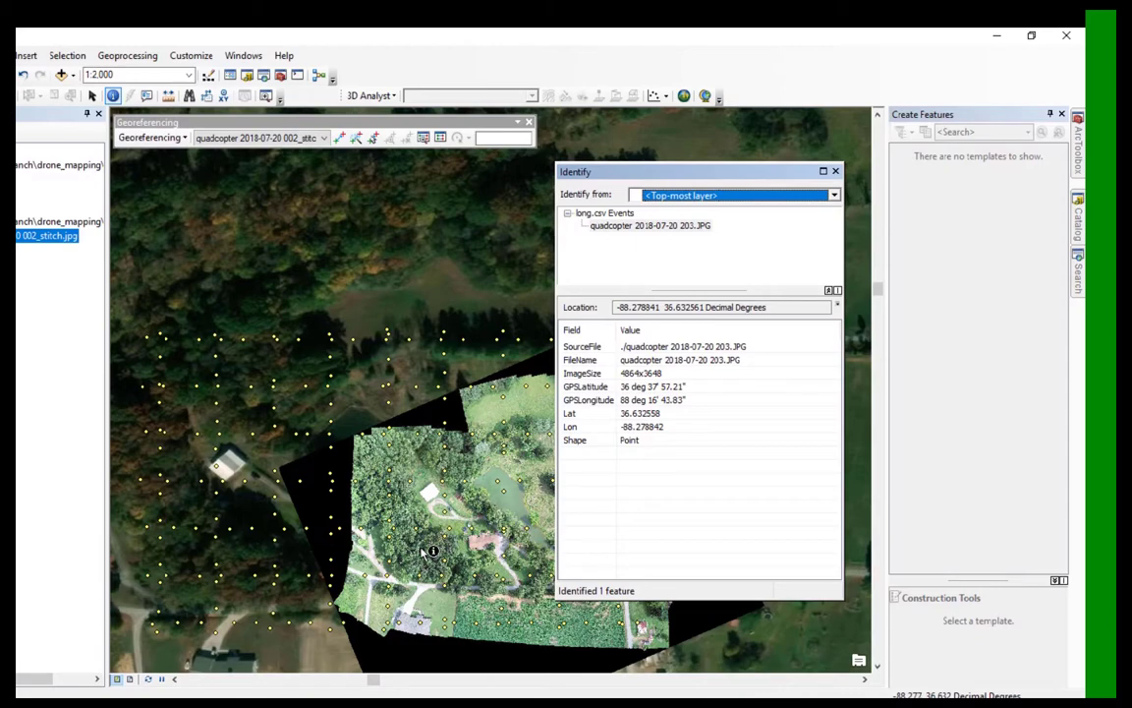
# - Locate the brush-pile clearing north of the white-roofed building on the stitched image and compare it with the guide-marked picture in Word
pyautogui.scroll(6, 412, 495)
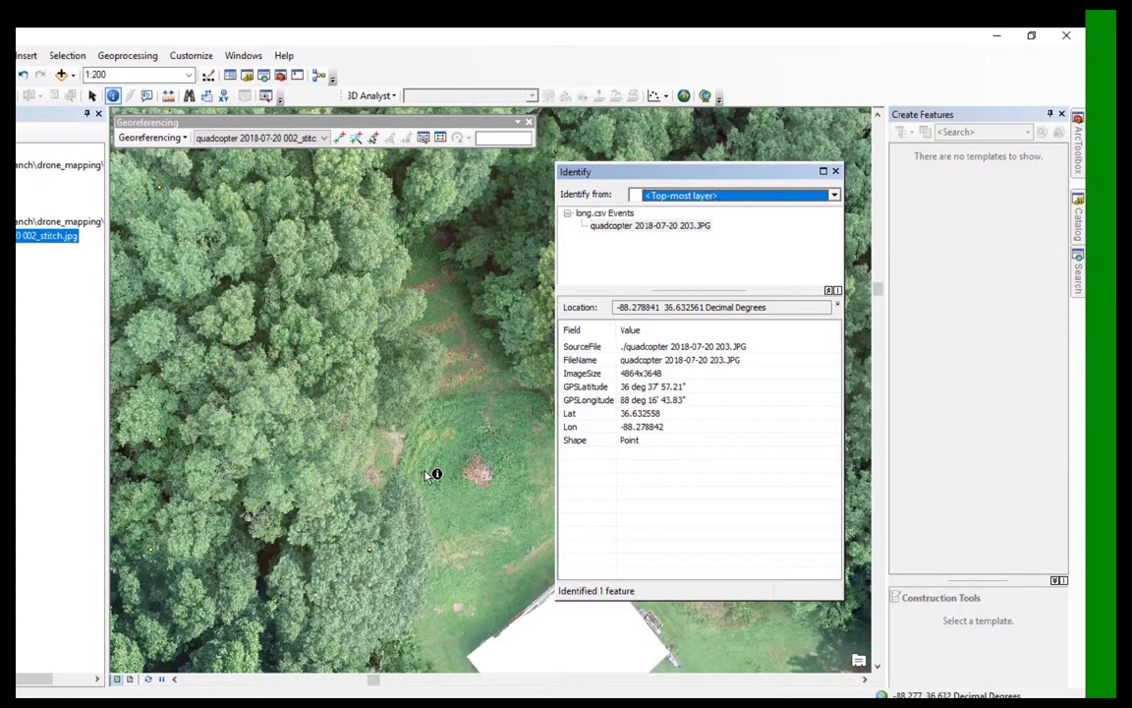
pyautogui.scroll(2, 482, 442)
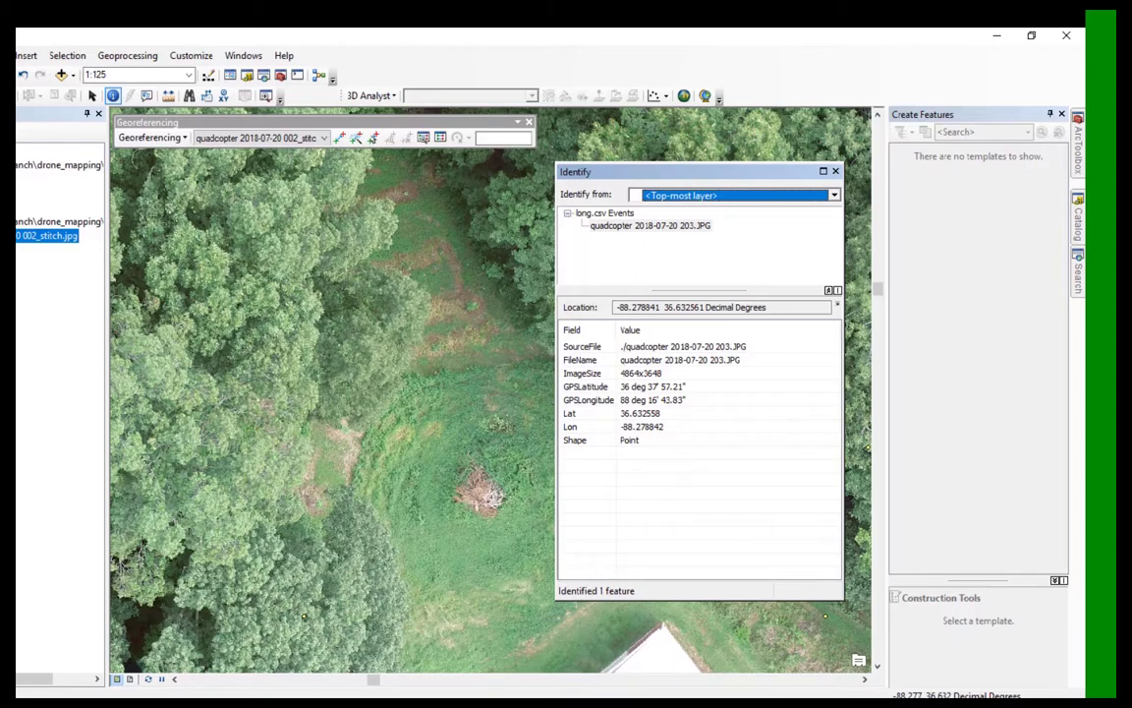
pyautogui.click(462, 665)
pyautogui.scroll(-3, 438, 446)
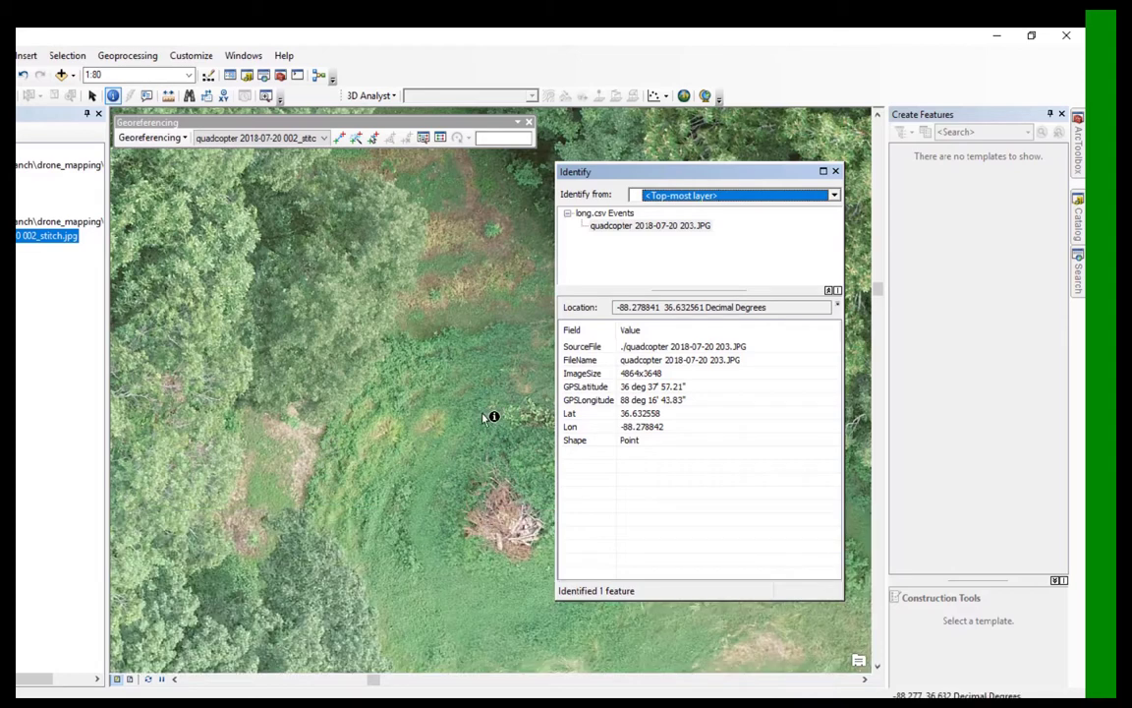
pyautogui.click(450, 650)
# - Start adding a control point and recheck in Word where the picture's guides cross relative to the brush pile
pyautogui.click(337, 140)
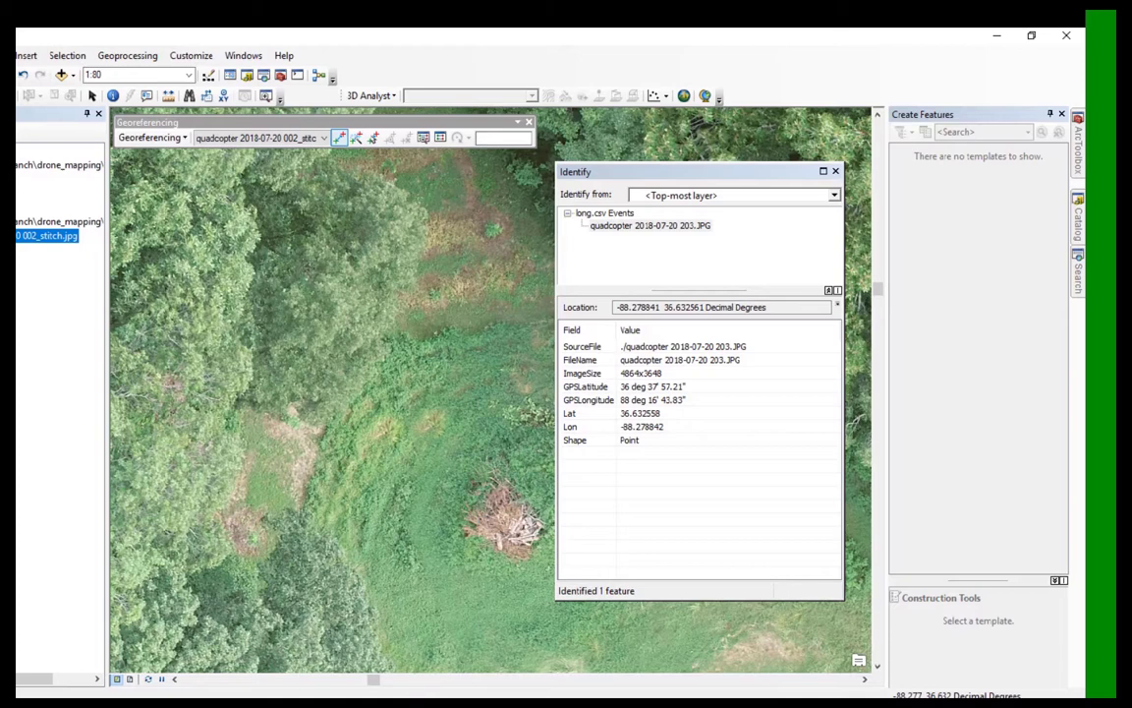
pyautogui.click(462, 654)
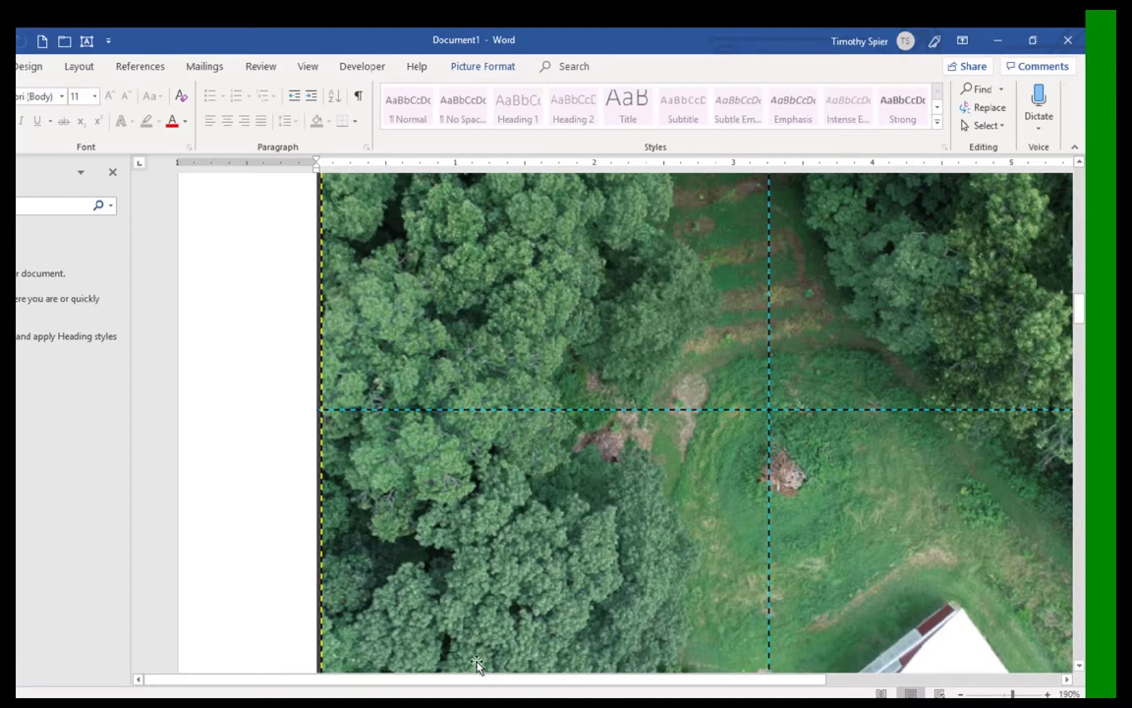
pyautogui.moveTo(444, 702)
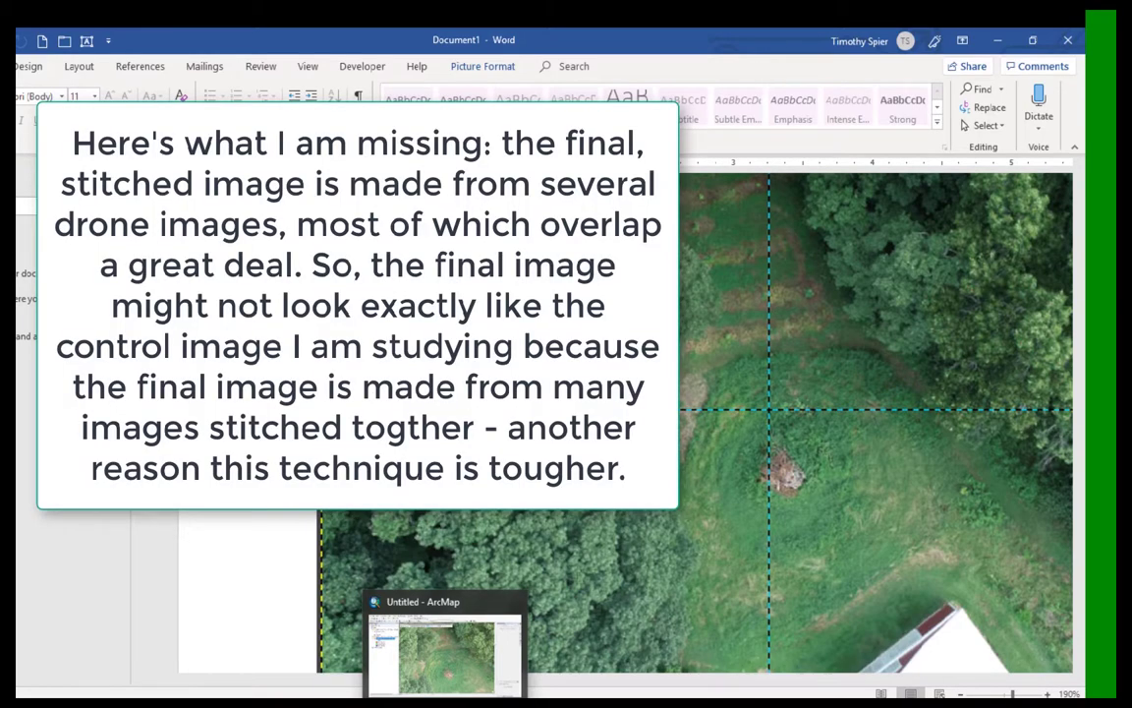
pyautogui.click(445, 651)
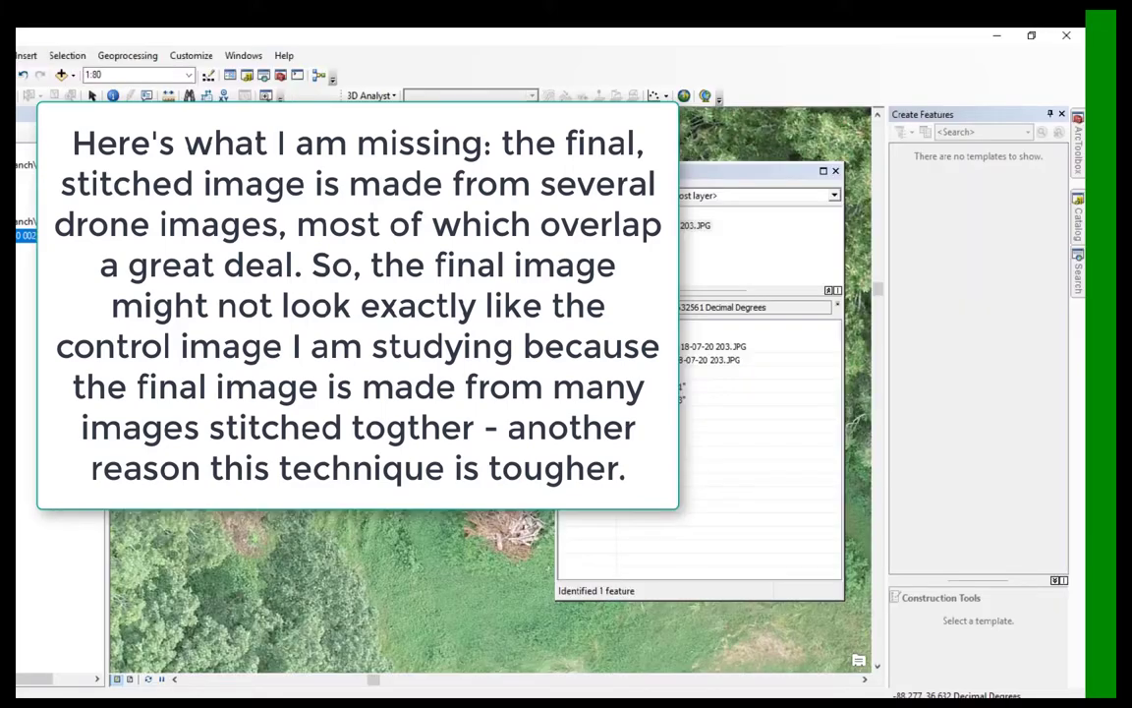
# - Bring the whole clearing around the brush pile into view on the stitched image and close the Identify window
pyautogui.scroll(-1, 469, 615)
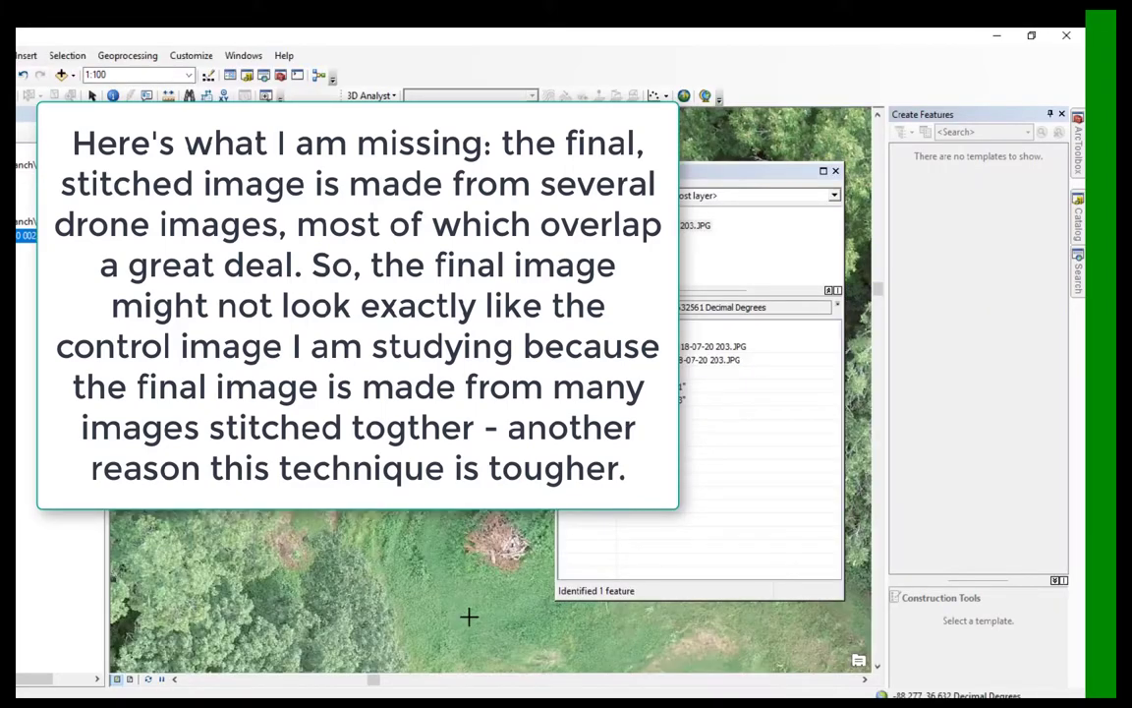
pyautogui.scroll(-1, 468, 615)
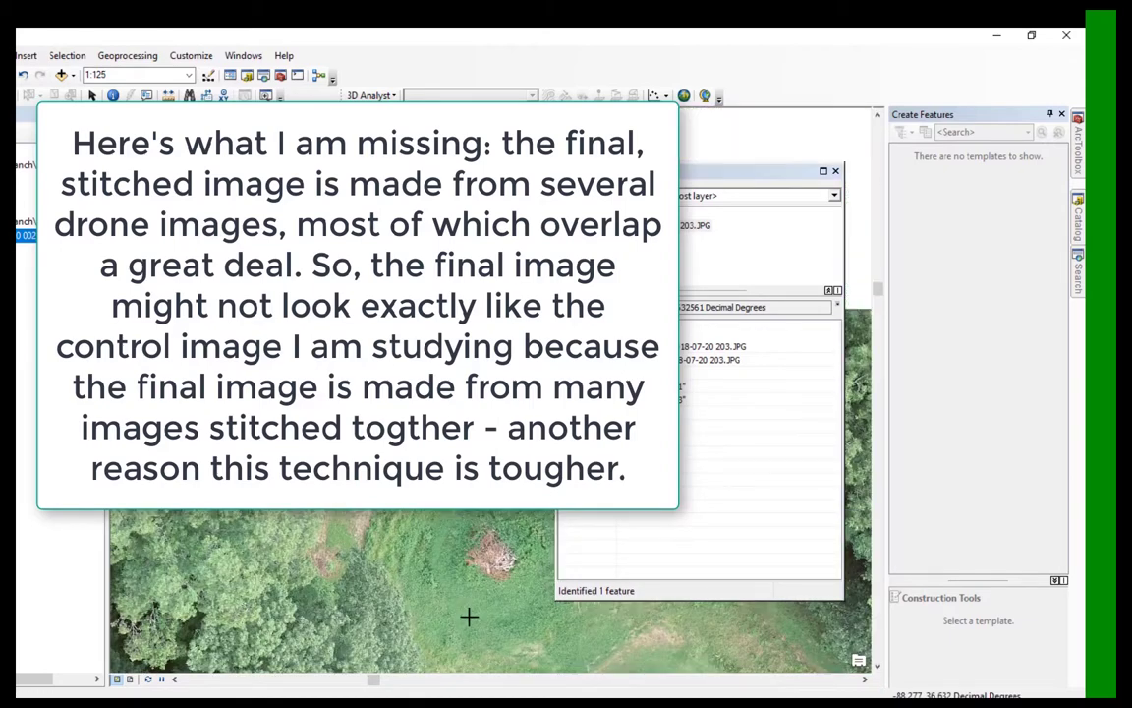
pyautogui.scroll(-1, 469, 615)
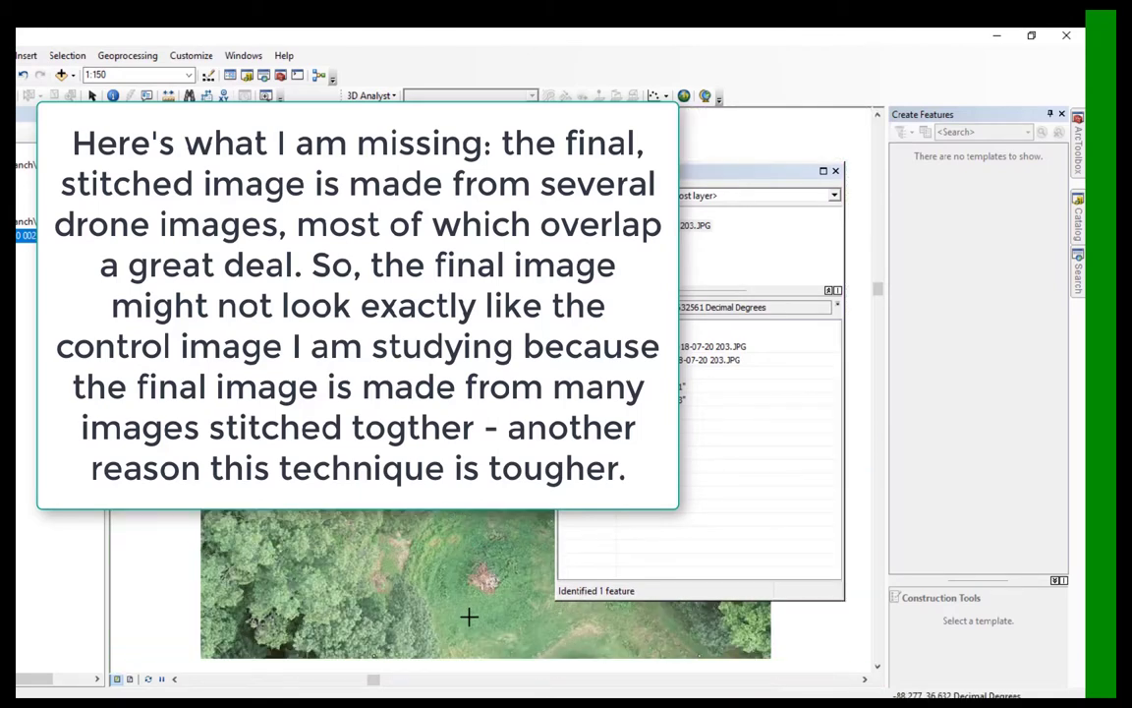
pyautogui.scroll(-1, 468, 616)
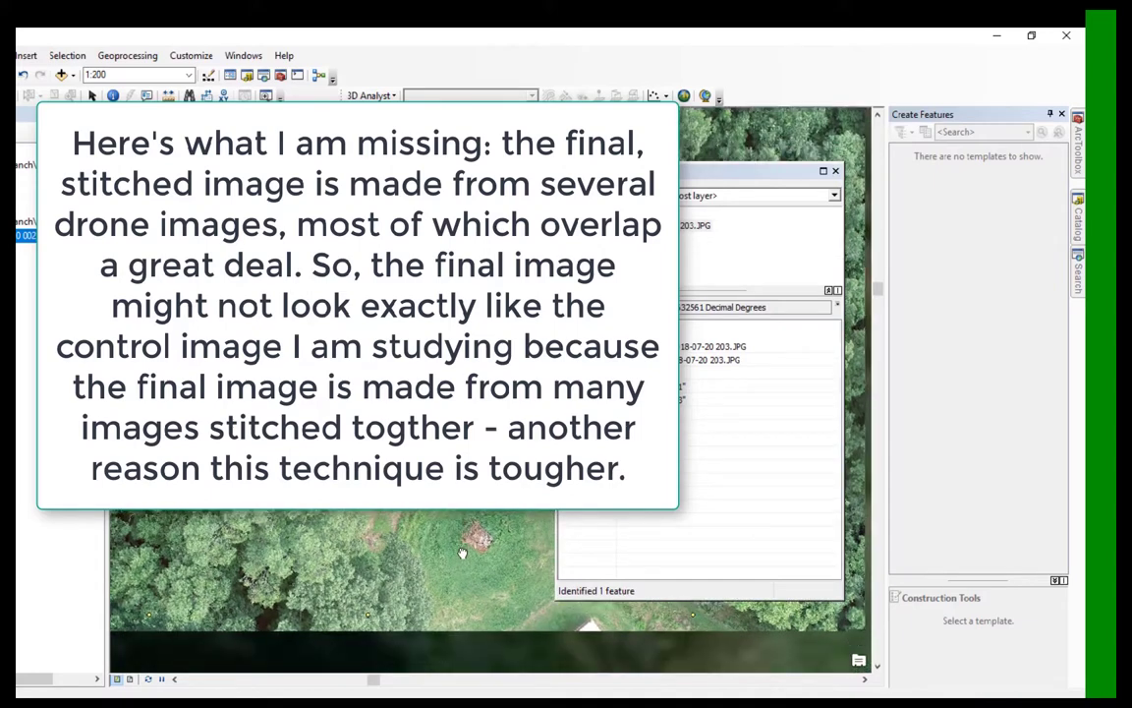
pyautogui.click(836, 170)
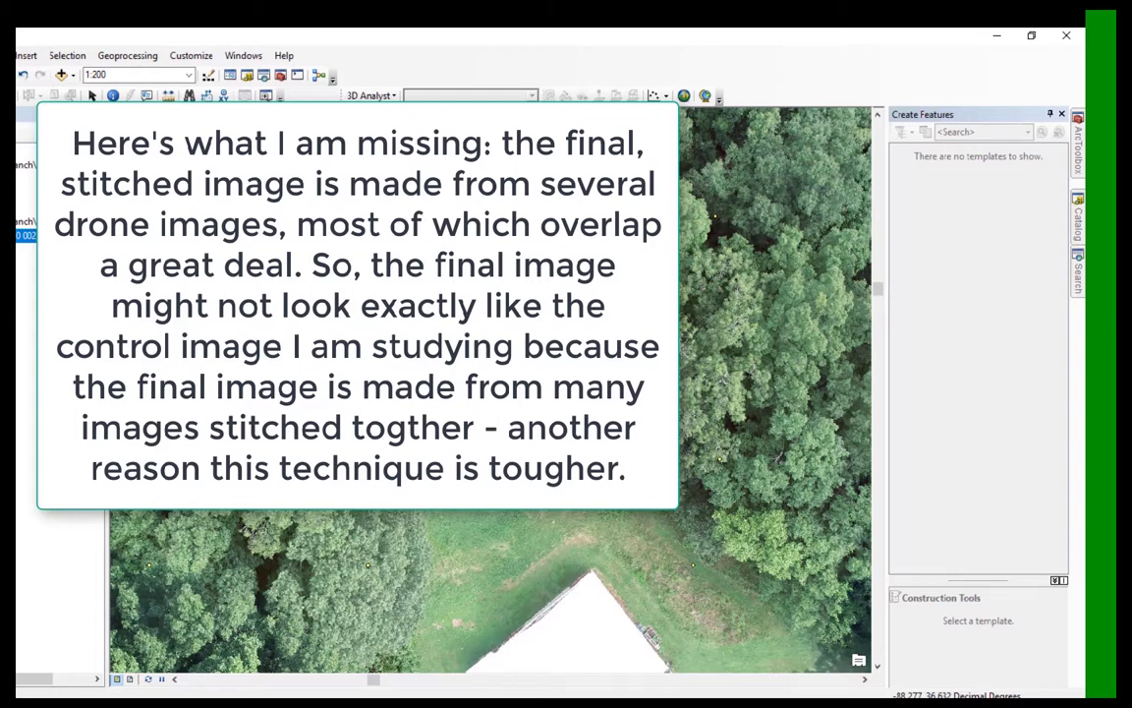
# - Restore Word's Document1 to a smaller window and place it beside the clearing on the stitched image, with the Command Prompt closed
pyautogui.moveTo(368, 702)
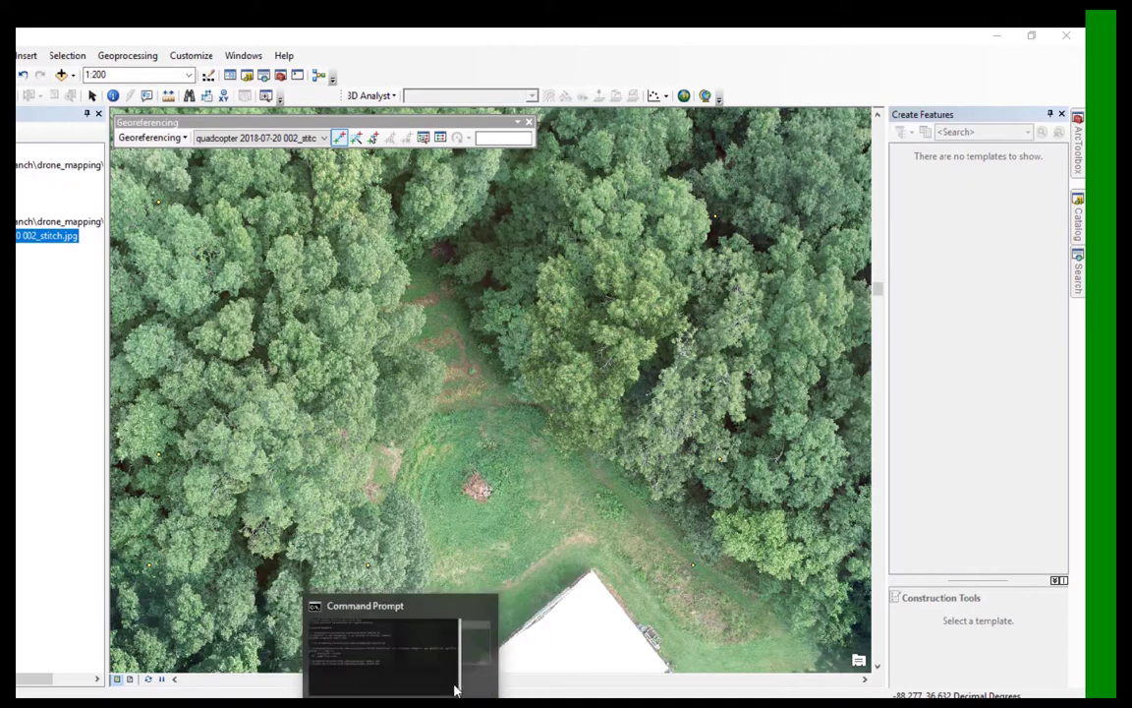
pyautogui.click(455, 688)
pyautogui.moveTo(369, 702)
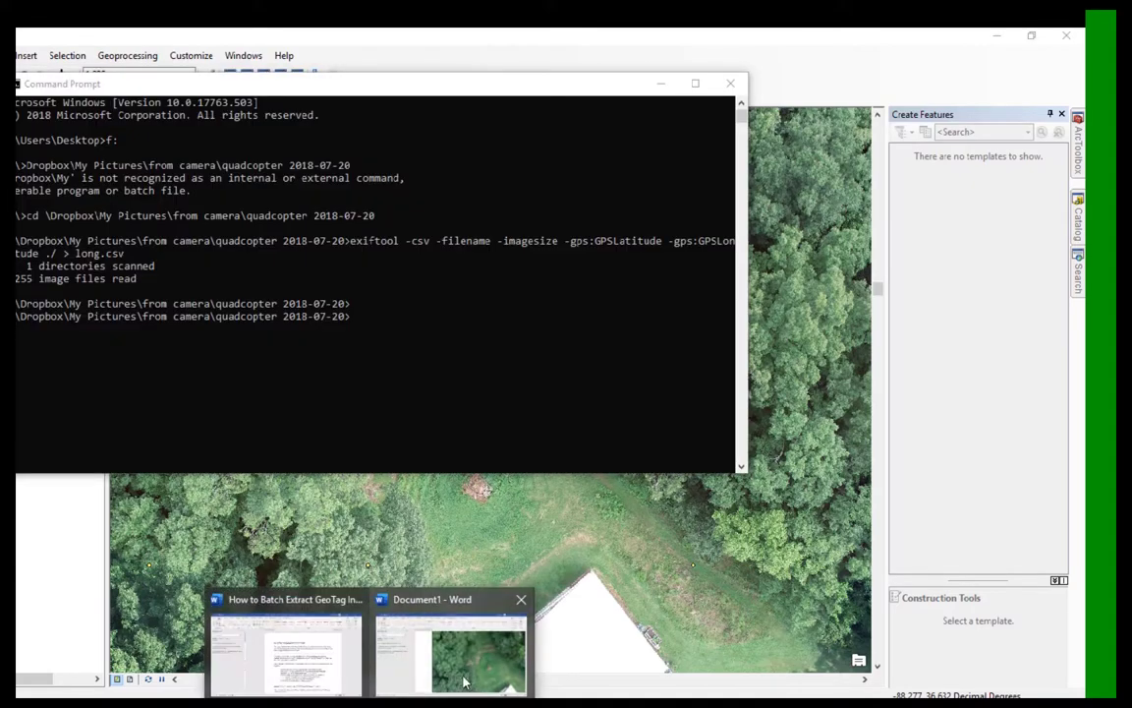
pyautogui.click(457, 664)
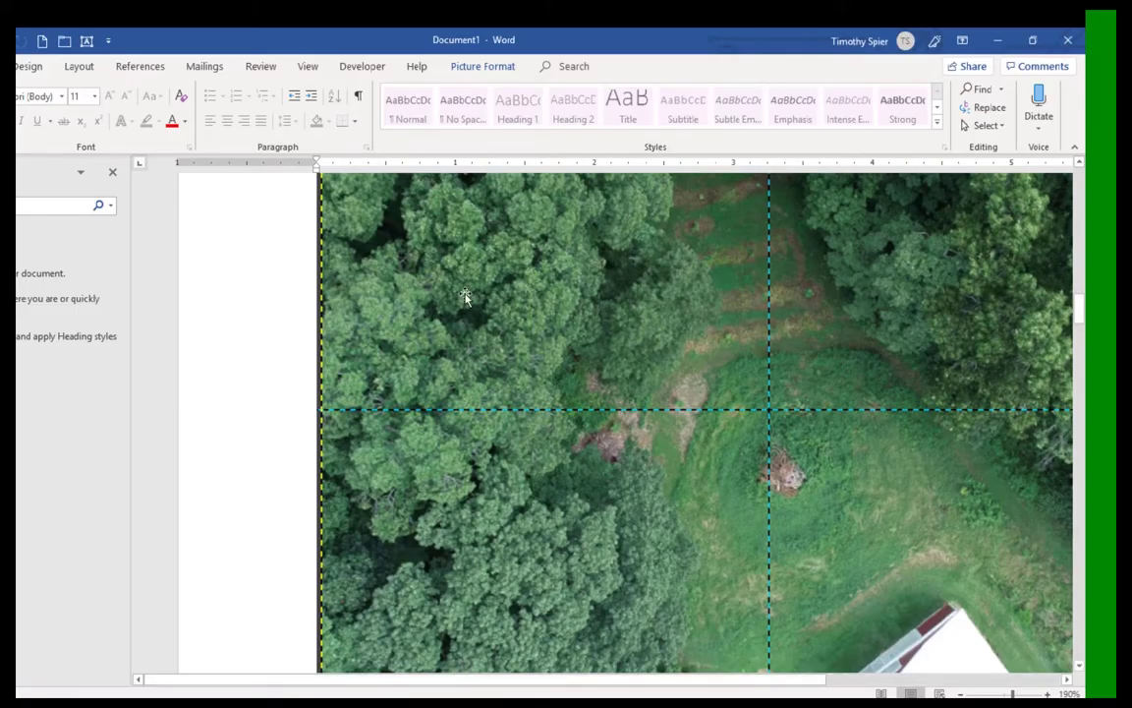
pyautogui.click(1032, 41)
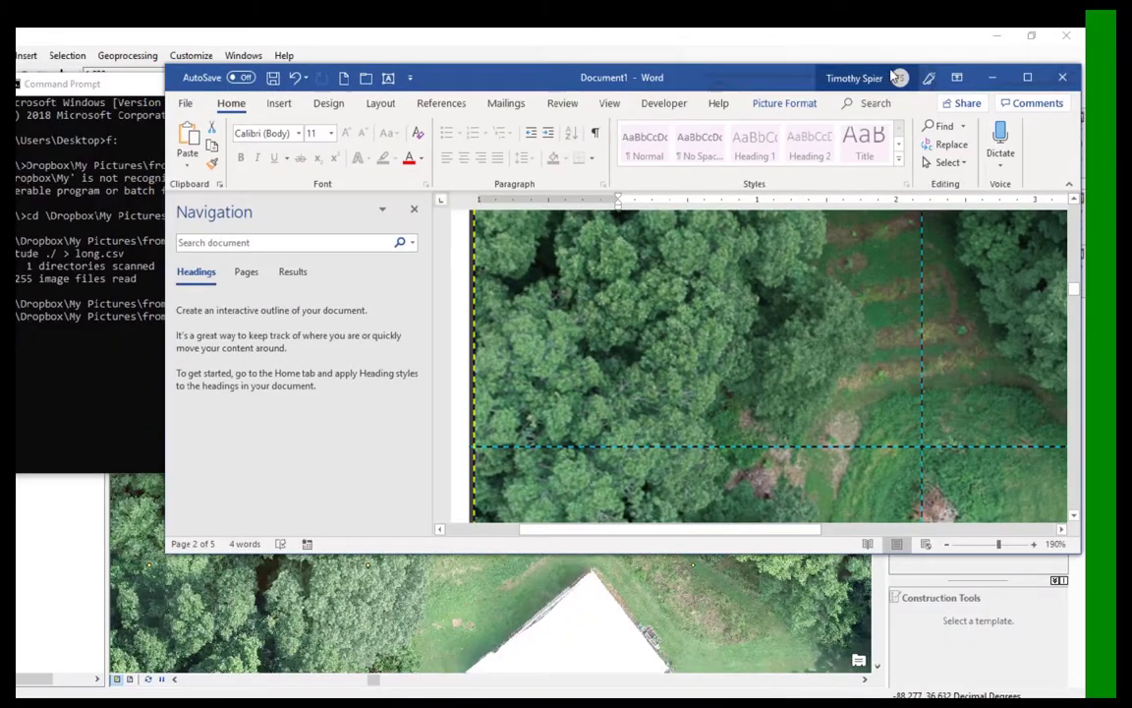
pyautogui.moveTo(698, 82); pyautogui.dragTo(139, 169)
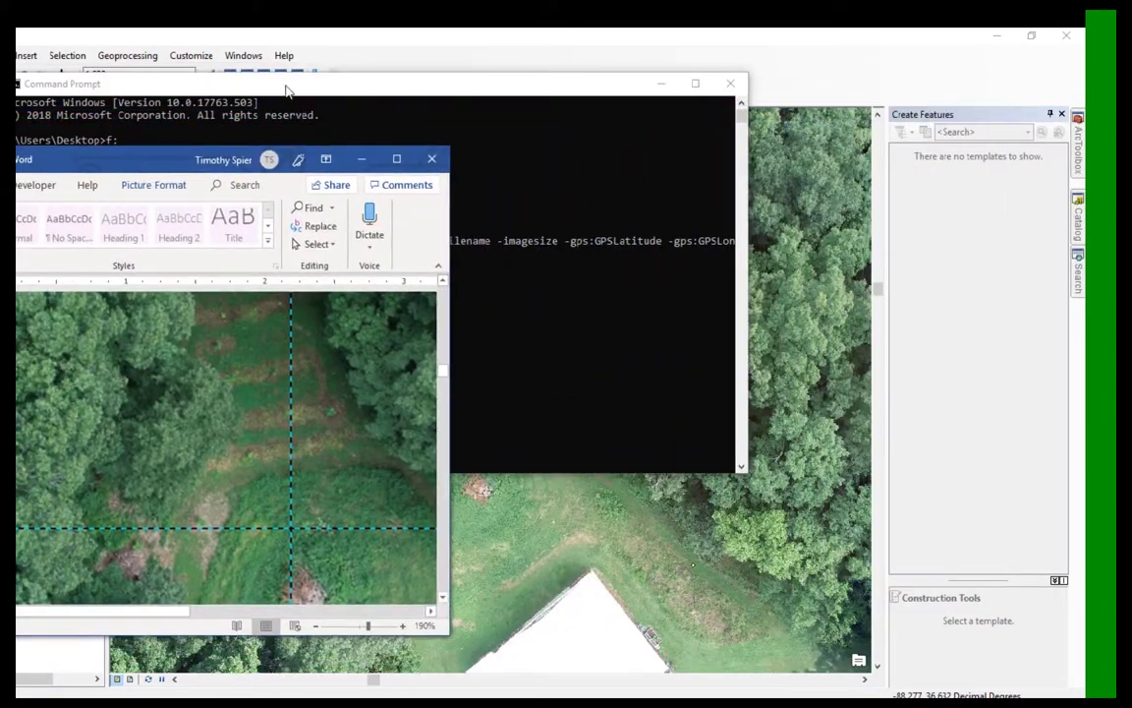
pyautogui.click(730, 84)
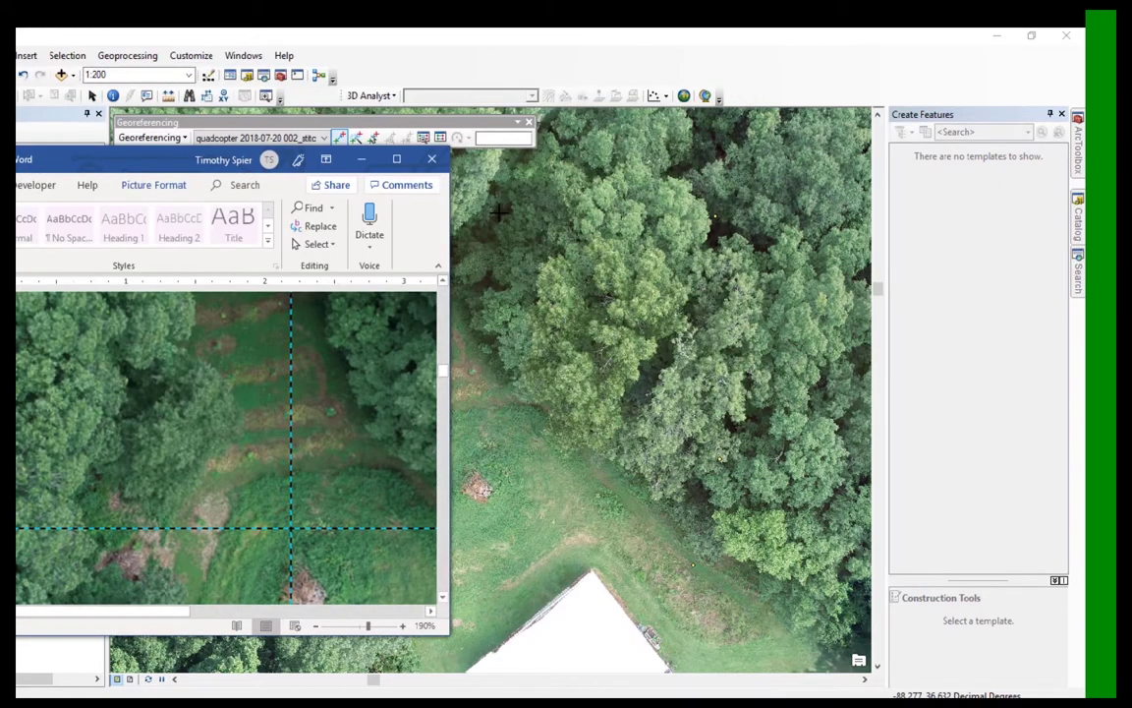
pyautogui.moveTo(146, 168); pyautogui.dragTo(54, 171)
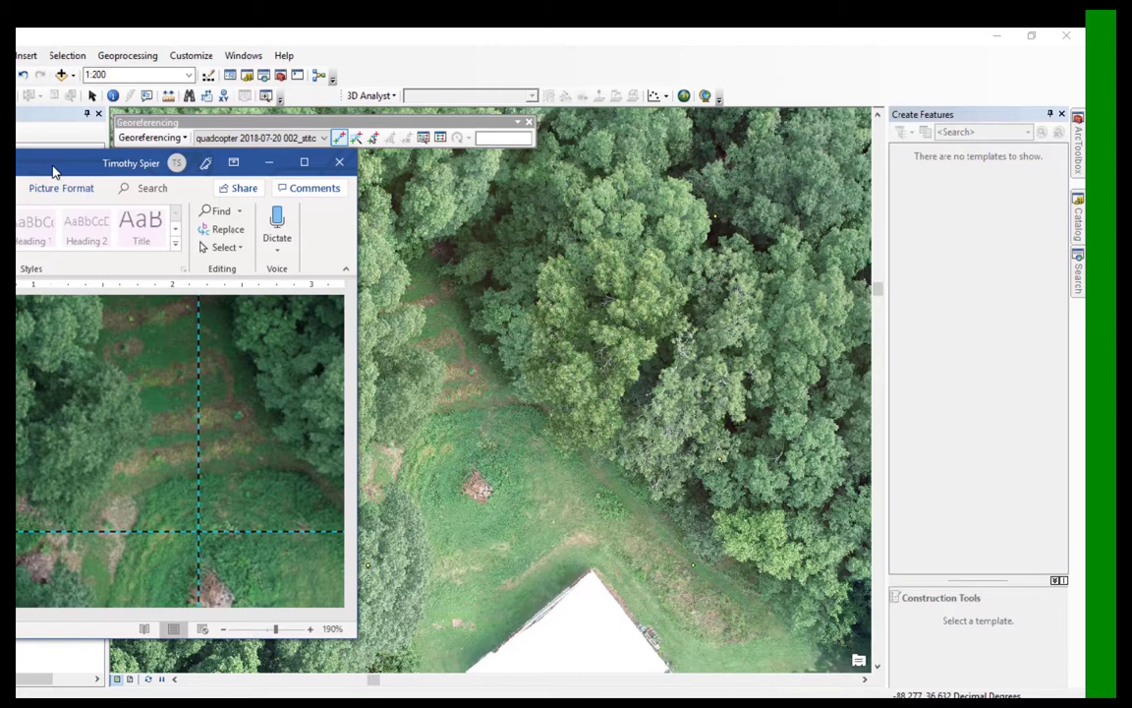